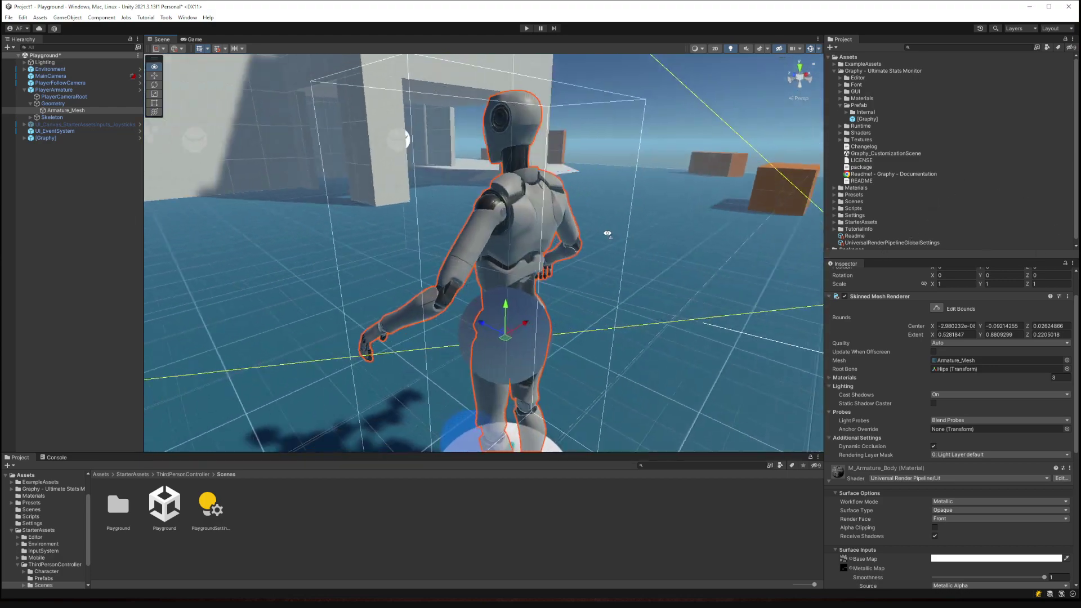
Select the orange box and reveal its GridOrange_01_Mat material in the Project window.
left_click(399, 224)
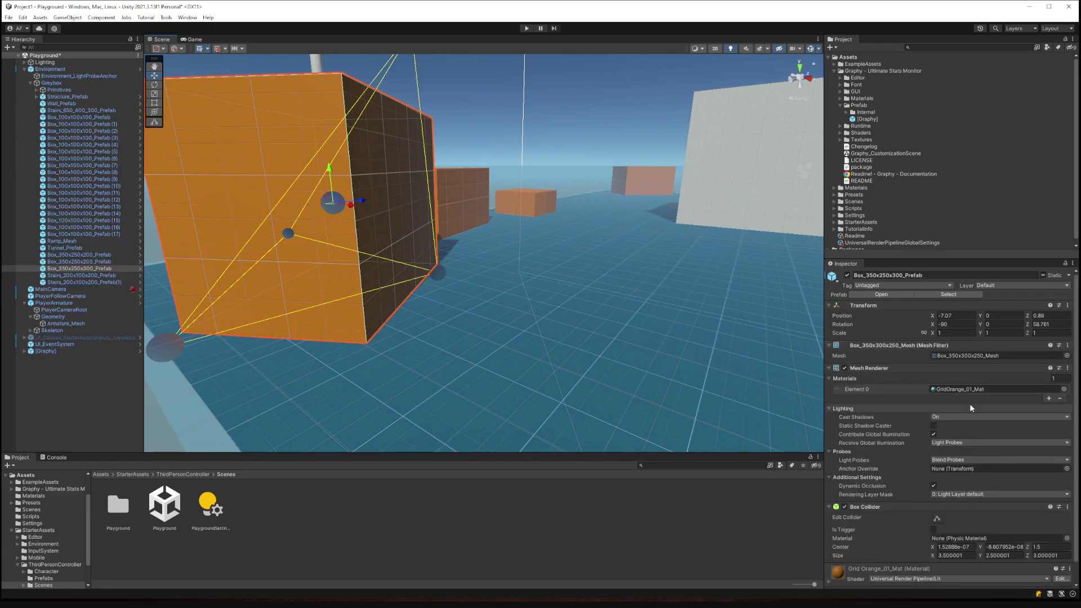
left_click(962, 388)
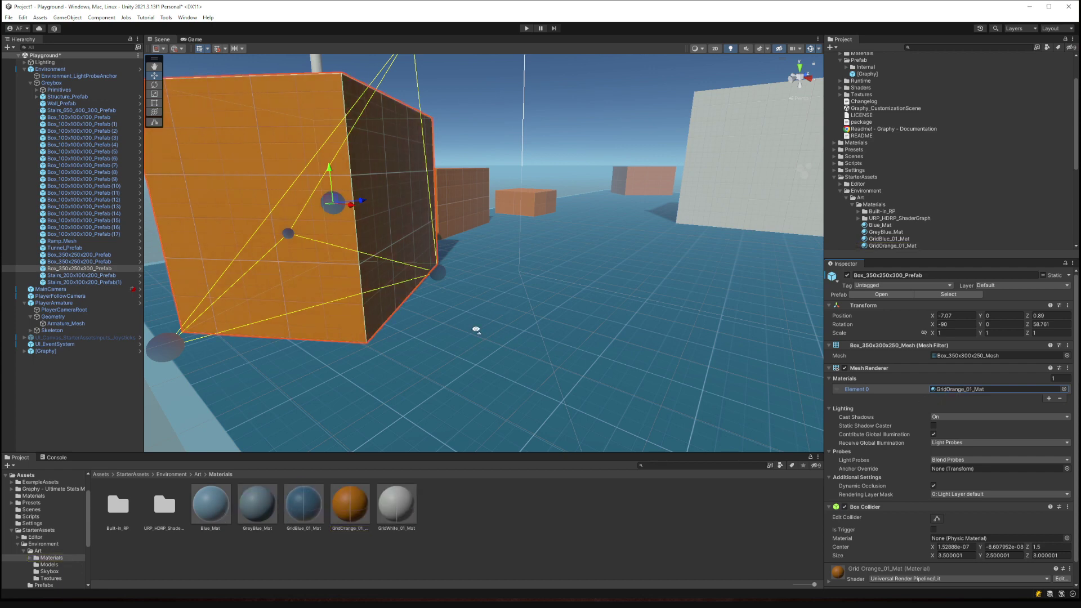
right_click_drag(475, 329, 496, 330)
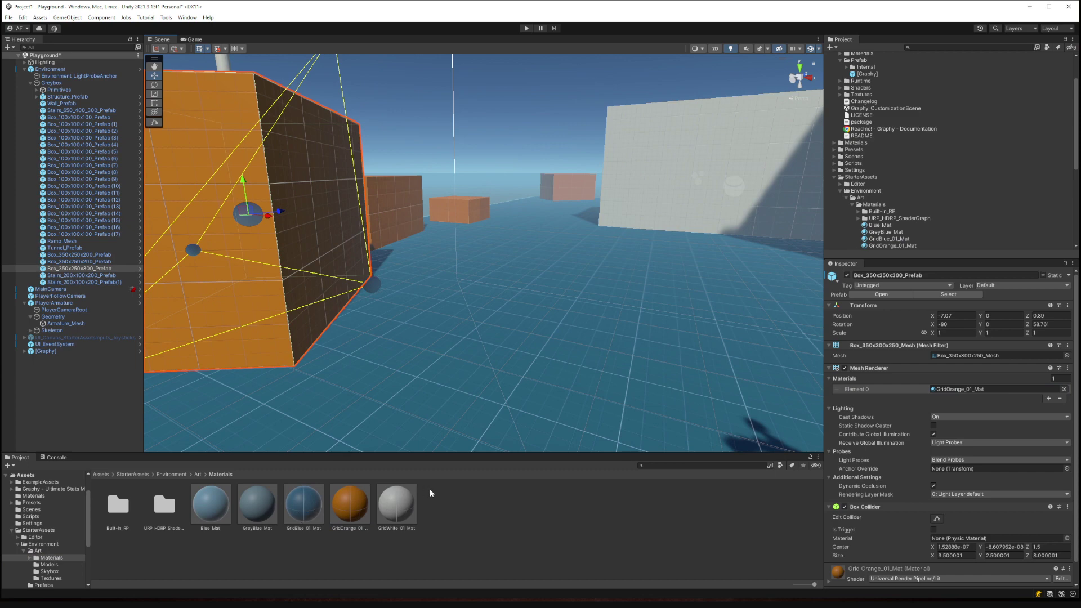
mouse_move(505, 452)
left_mouse_down()
mouse_move(505, 348)
mouse_move(505, 432)
left_mouse_up()
mouse_move(501, 290)
right_mouse_down()
mouse_move(526, 289)
mouse_move(584, 193)
mouse_move(504, 270)
right_mouse_up()
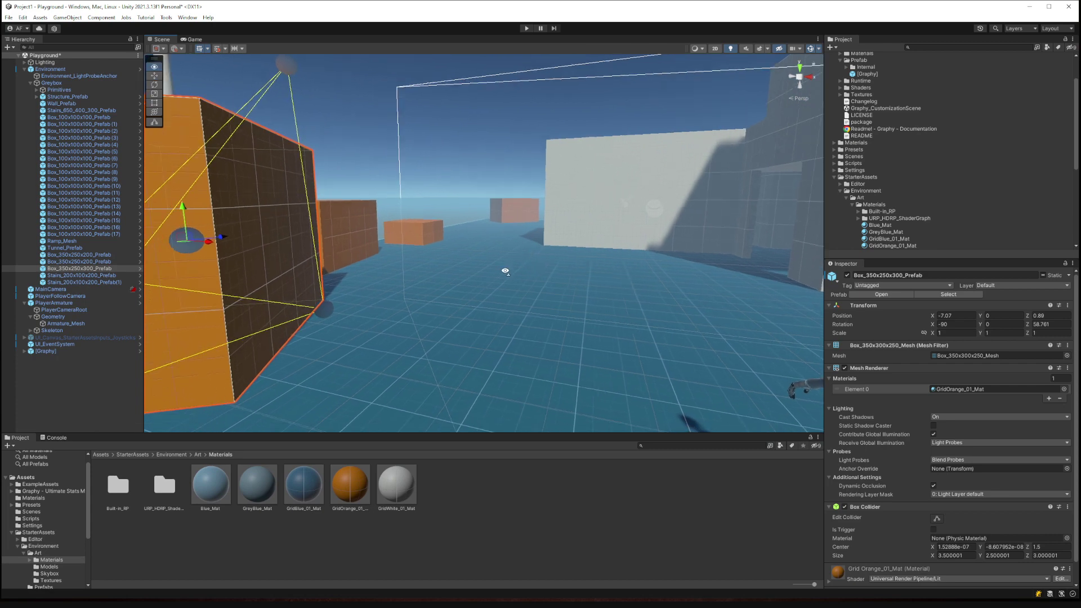
Collapse the Materials, Environment and StarterAssets folders in the Project tree.
left_click(852, 204)
left_click(840, 192)
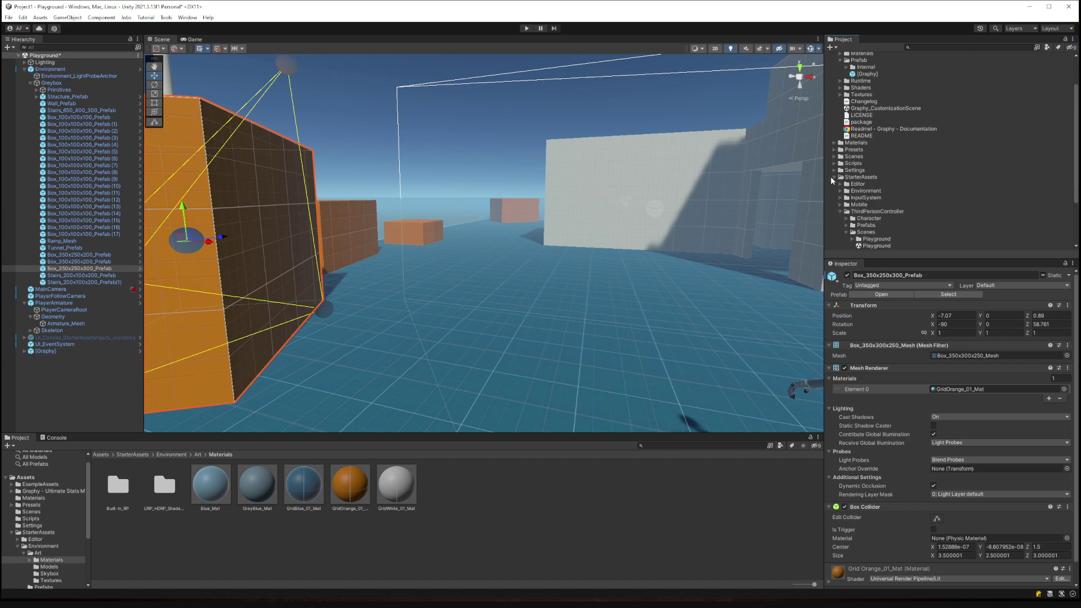
left_click(836, 177)
left_click(835, 177)
Collapse the Graphy - Ultimate Stats Monitor folder and expand Assets > Materials.
right_click_drag(498, 180, 497, 294)
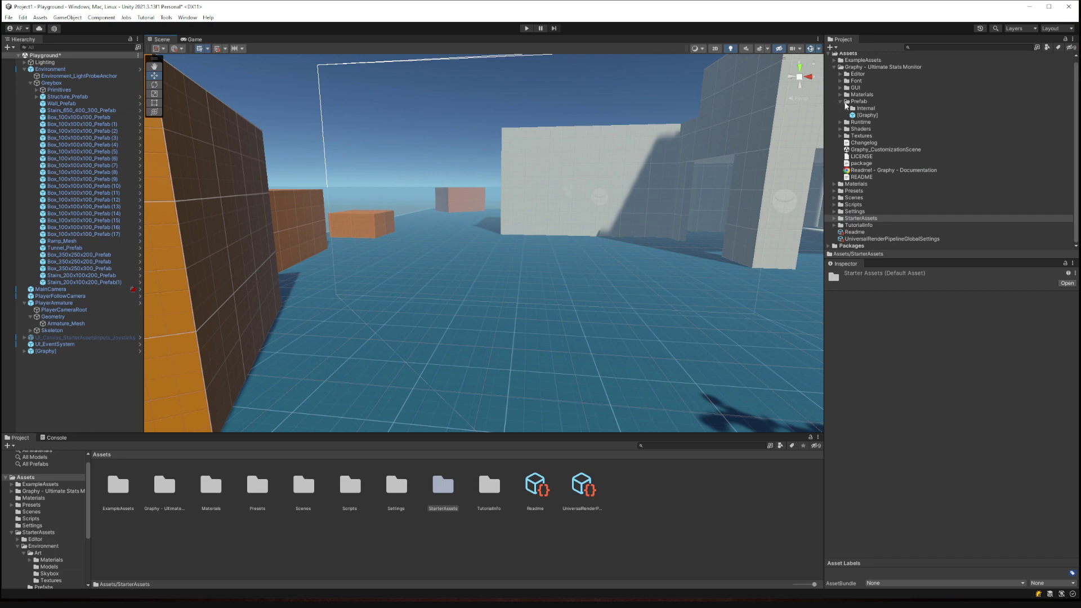
left_click(834, 67)
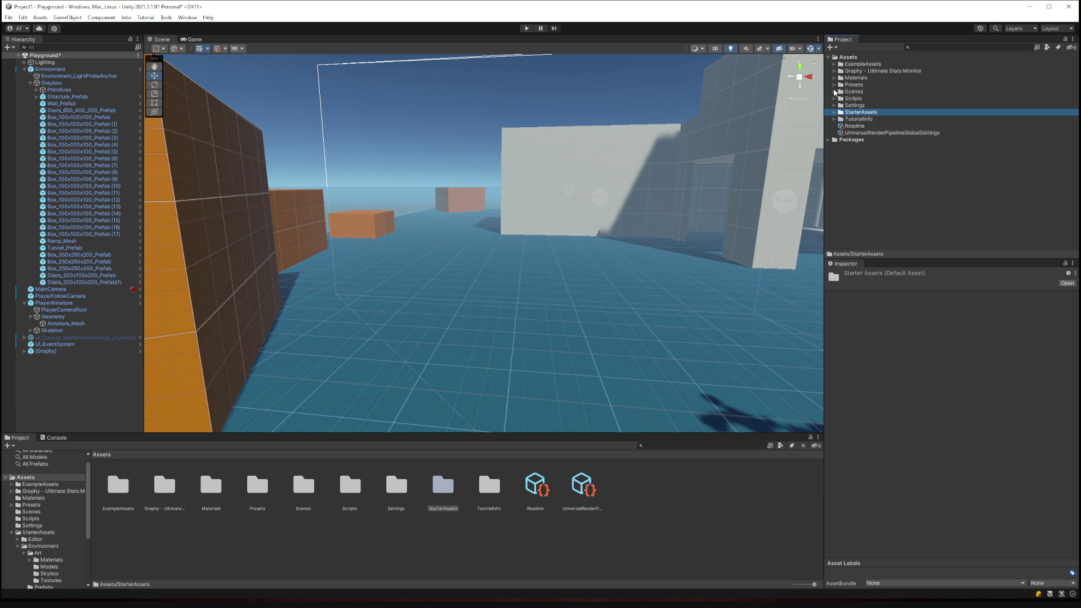
left_click(834, 78)
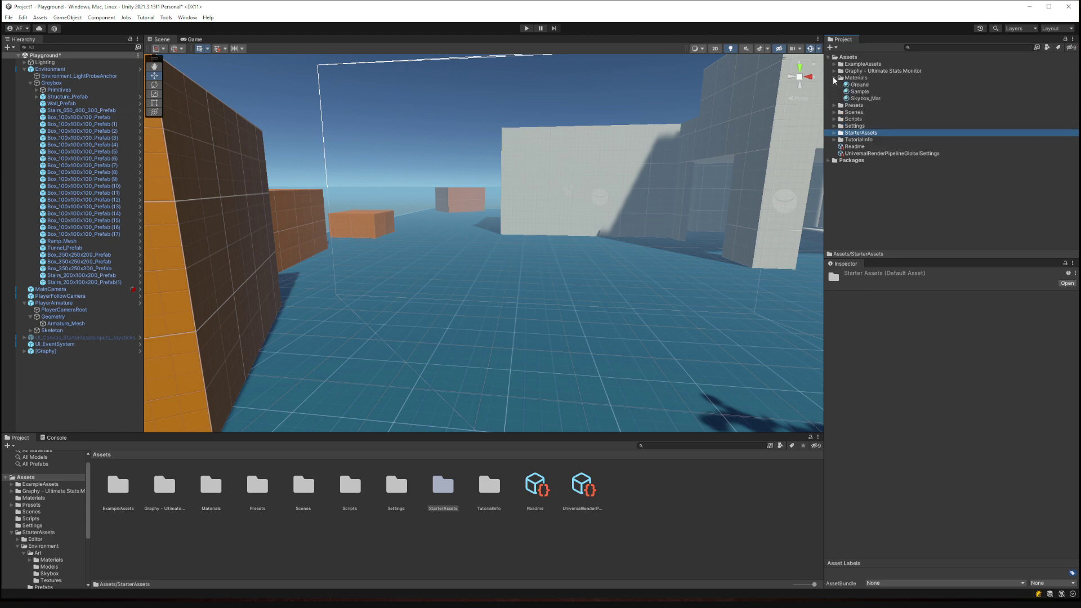
Create a new material in the Materials folder and name it Rock.
right_click(842, 79)
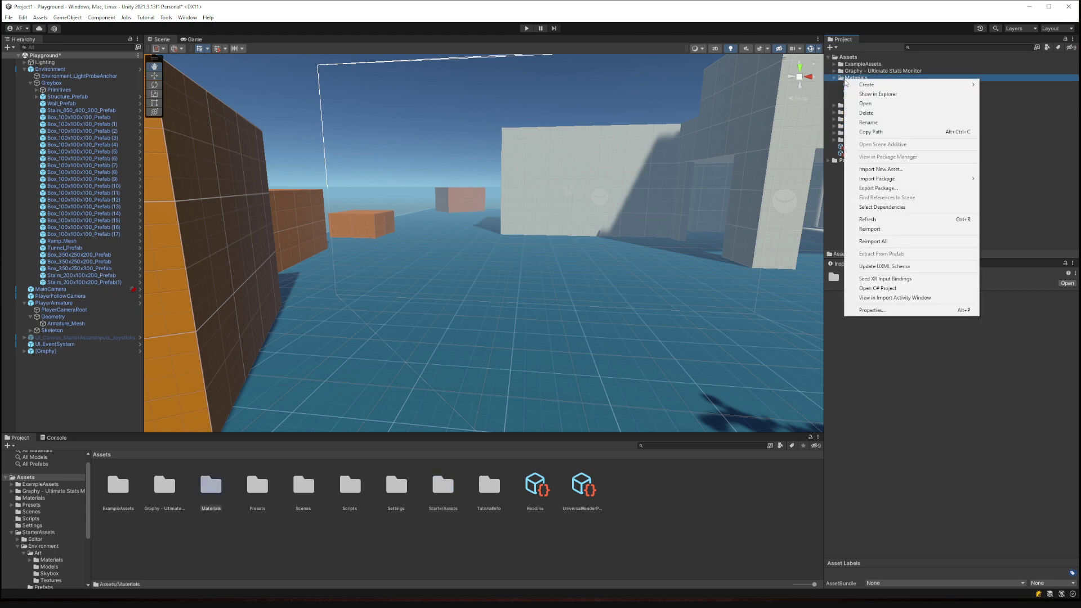
mouse_move(870, 90)
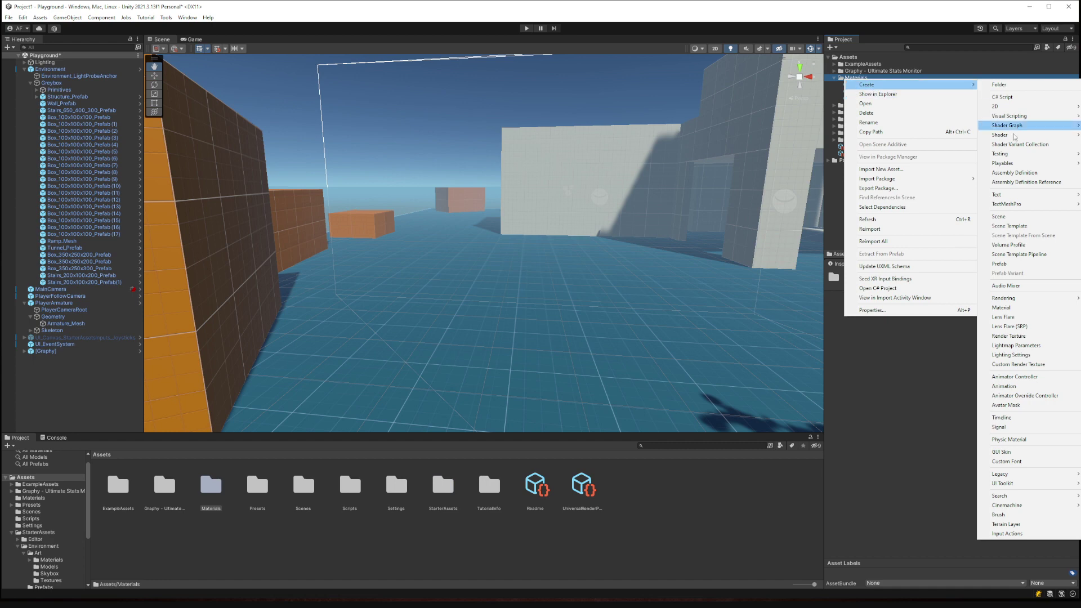
left_click(1000, 307)
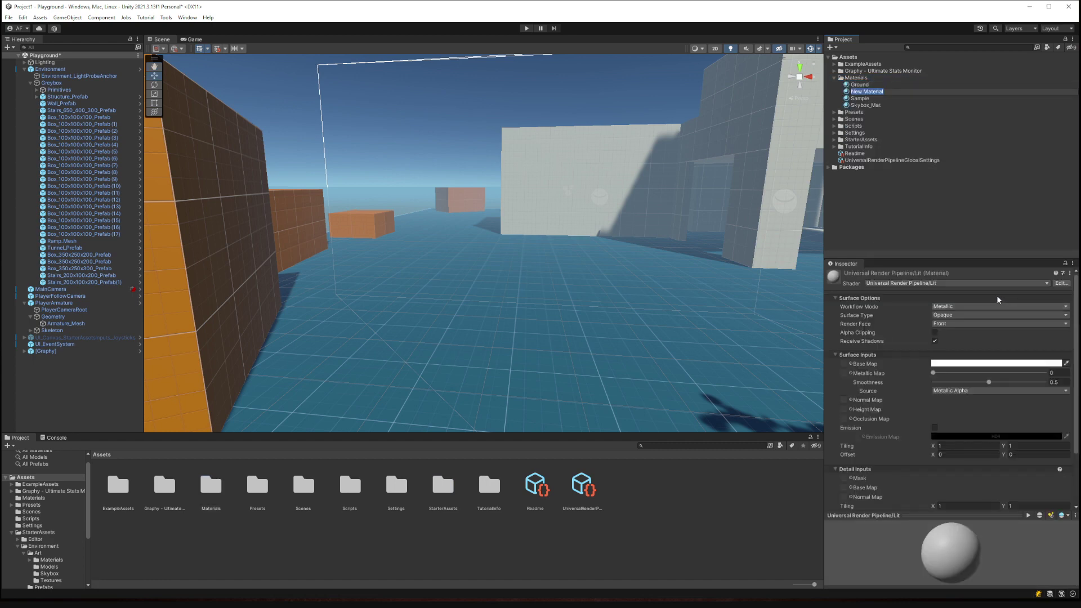
type("Rock")
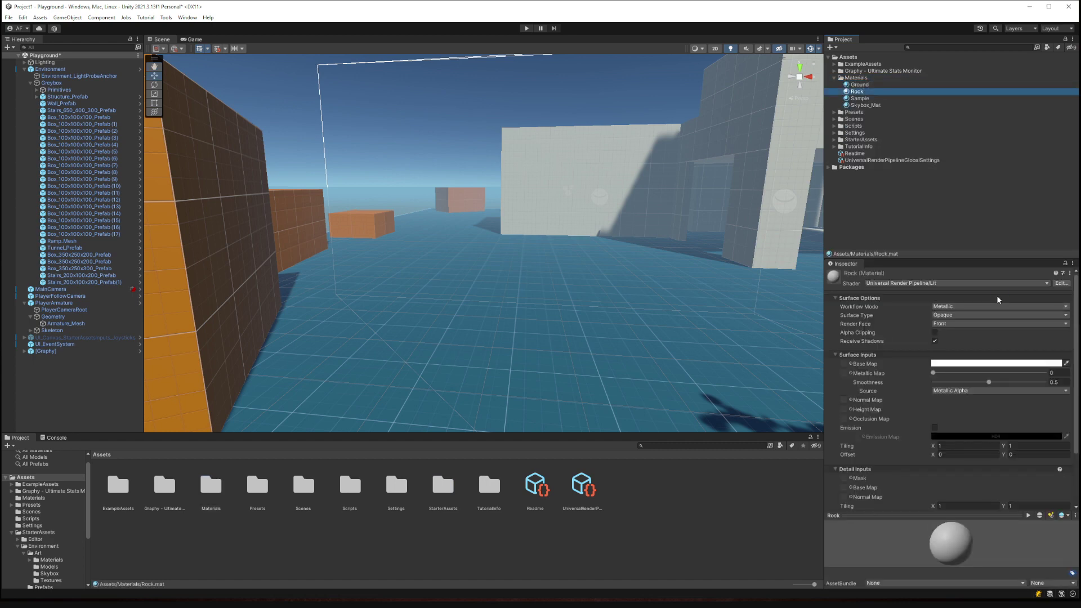
Widen the side panels and drop the Ground material onto the white doorway wall.
right_click_drag(672, 251, 708, 260)
right_click_drag(649, 296, 784, 317)
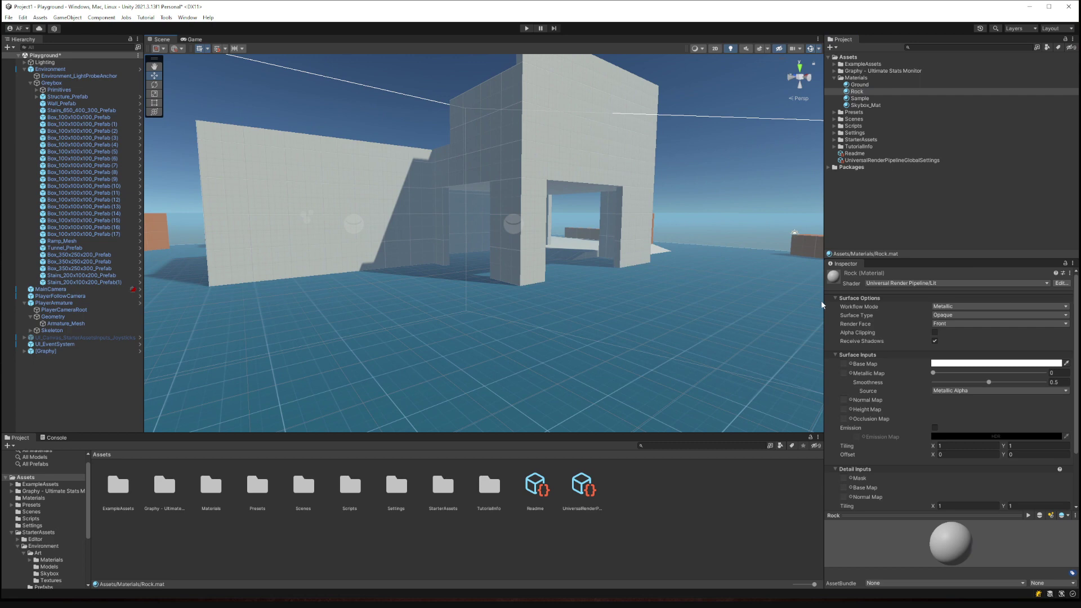
left_click_drag(821, 305, 782, 304)
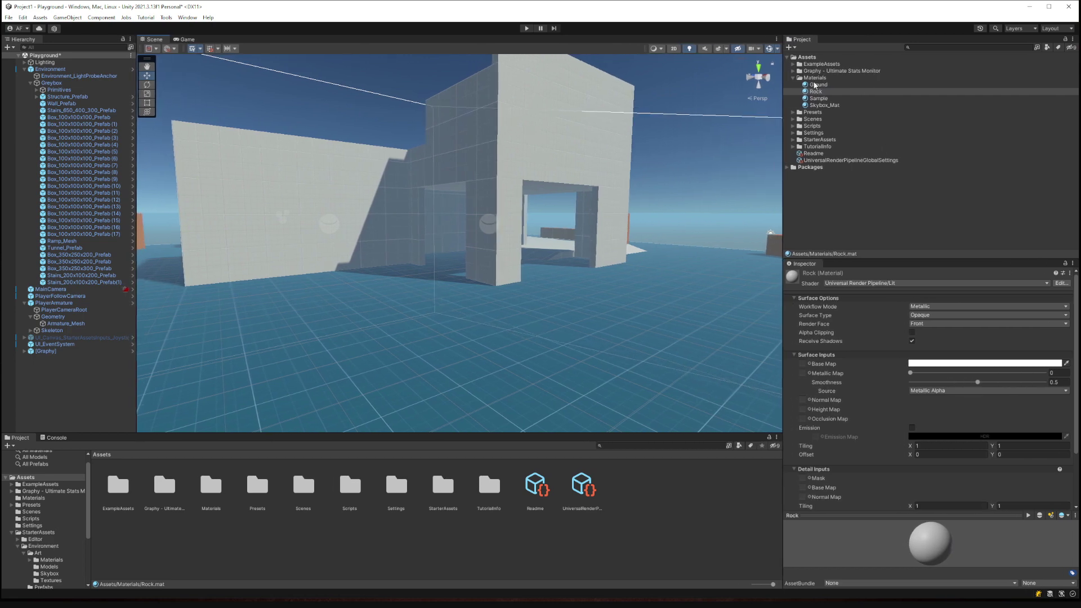
left_click_drag(814, 85, 494, 169)
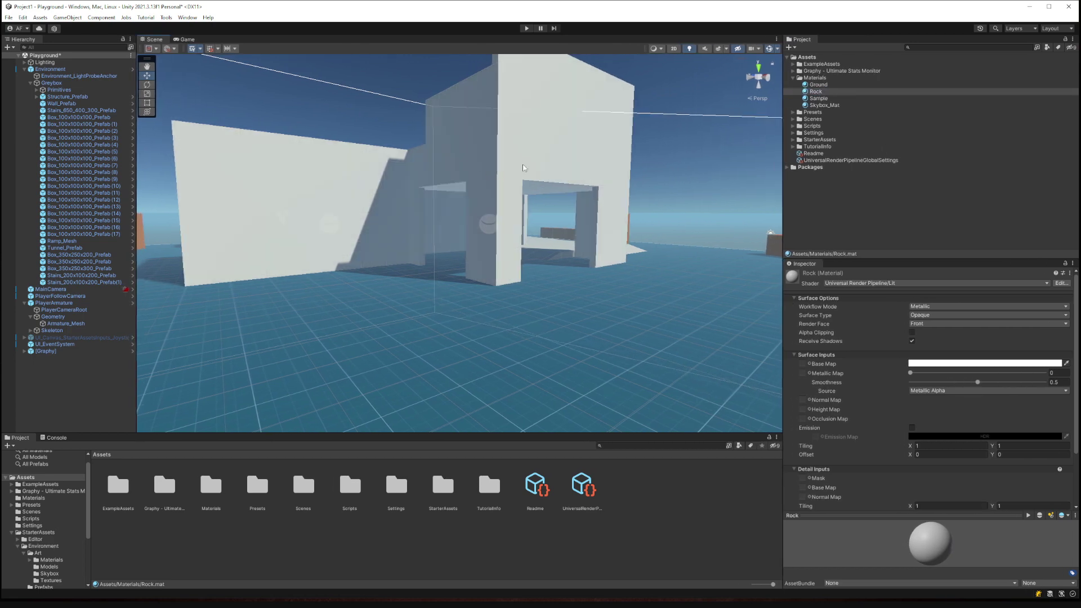
Fly the view through the doorway and back out to inspect the wall.
key("w")
right_click_drag(524, 167, 582, 178)
key("s")
key("w")
key("s")
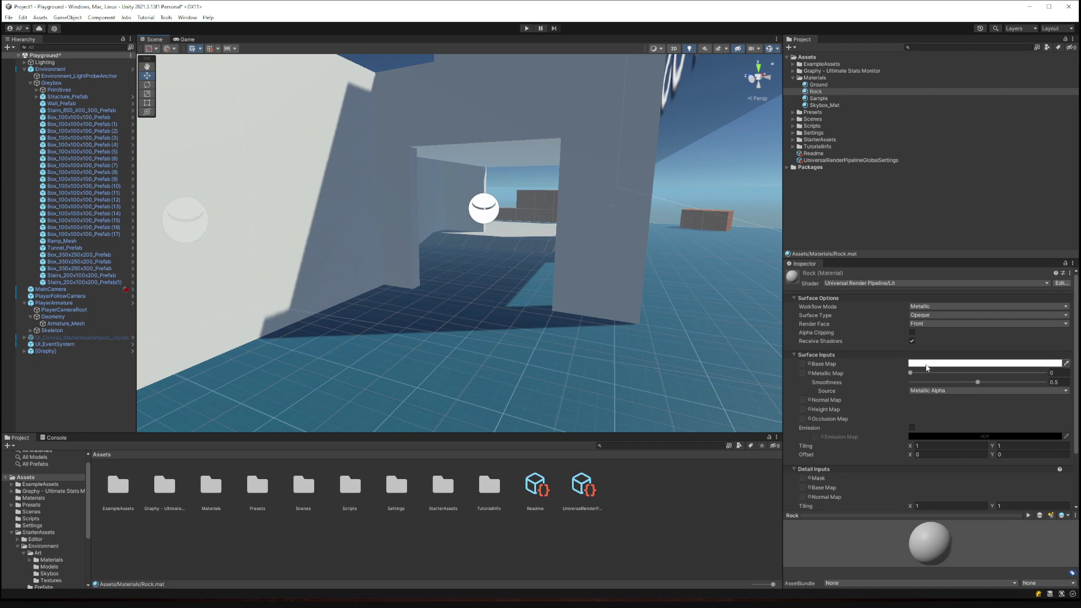
Try a darker Base Map colour for Rock in the colour picker, then close it.
left_click(927, 367)
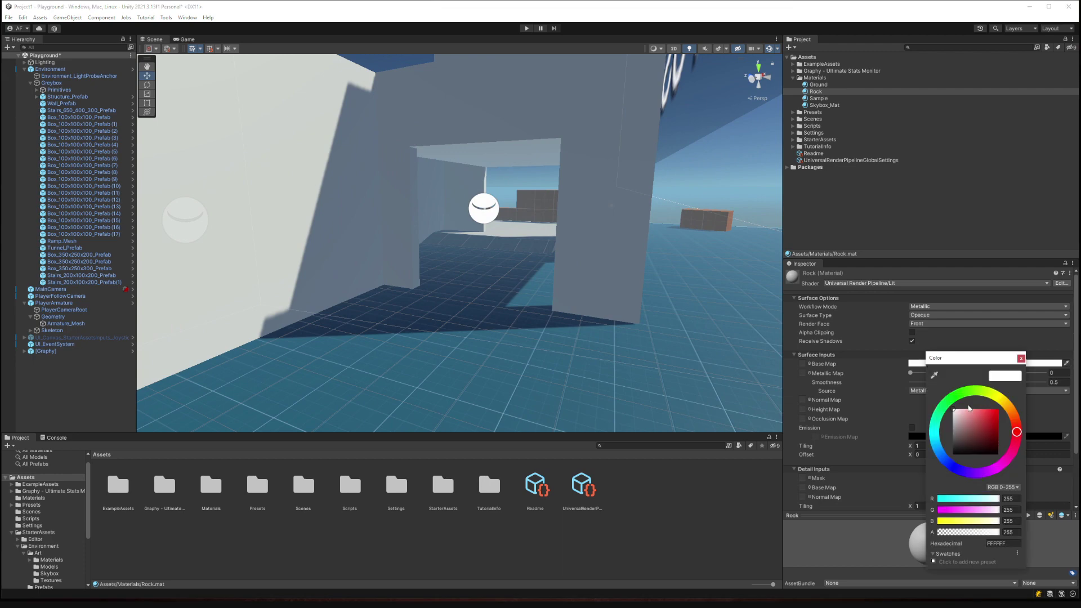
left_click_drag(960, 432, 935, 410)
left_click(842, 382)
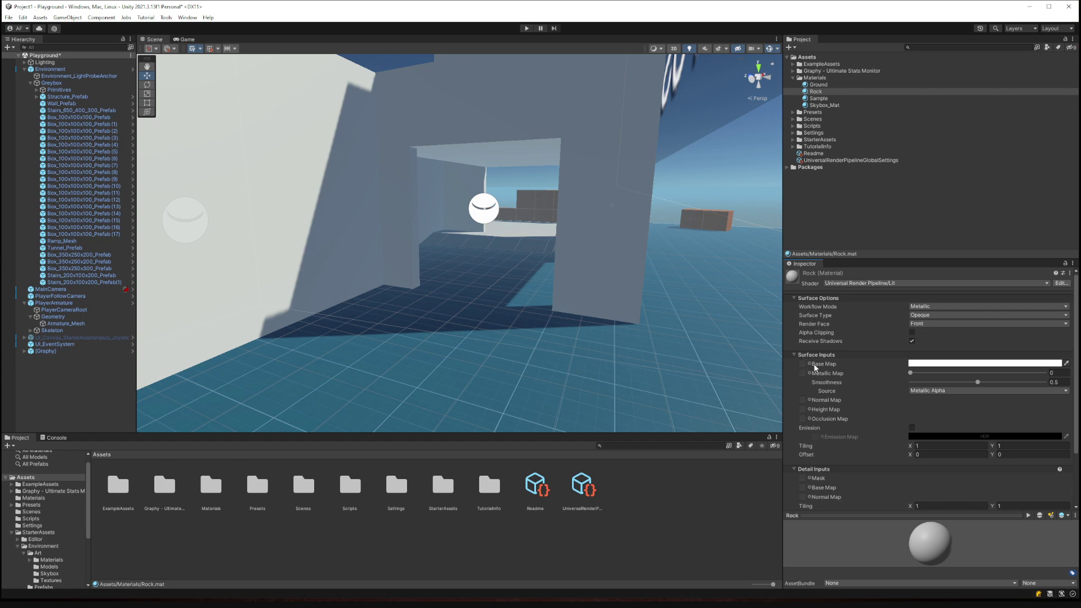
Switch from Unity to the browser showing textures.com's 3D Scans catalogue.
key("alt+Tab")
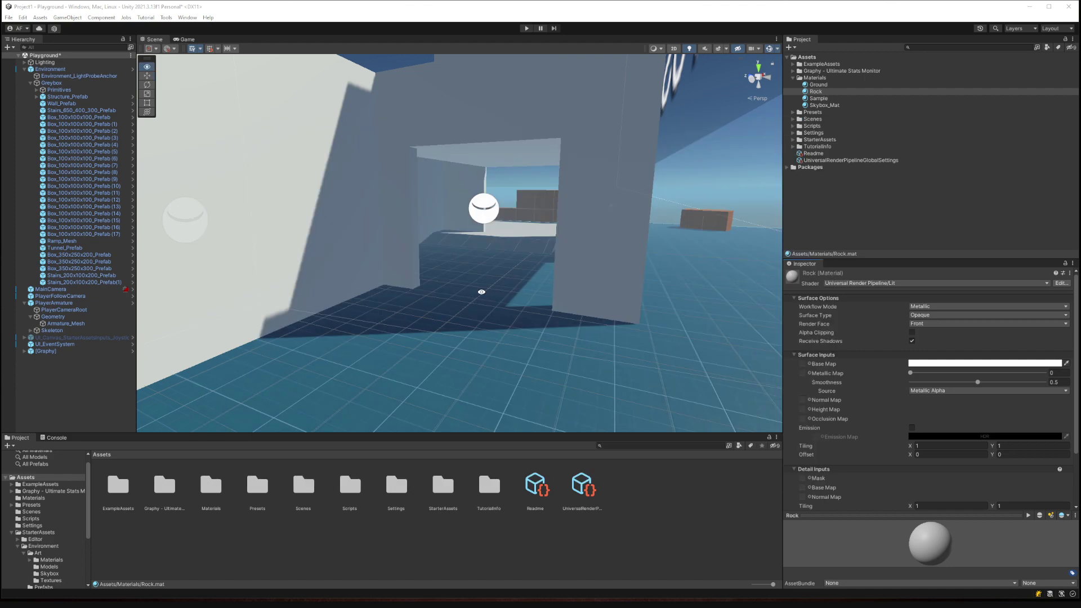
key("alt+Tab")
left_click(367, 296)
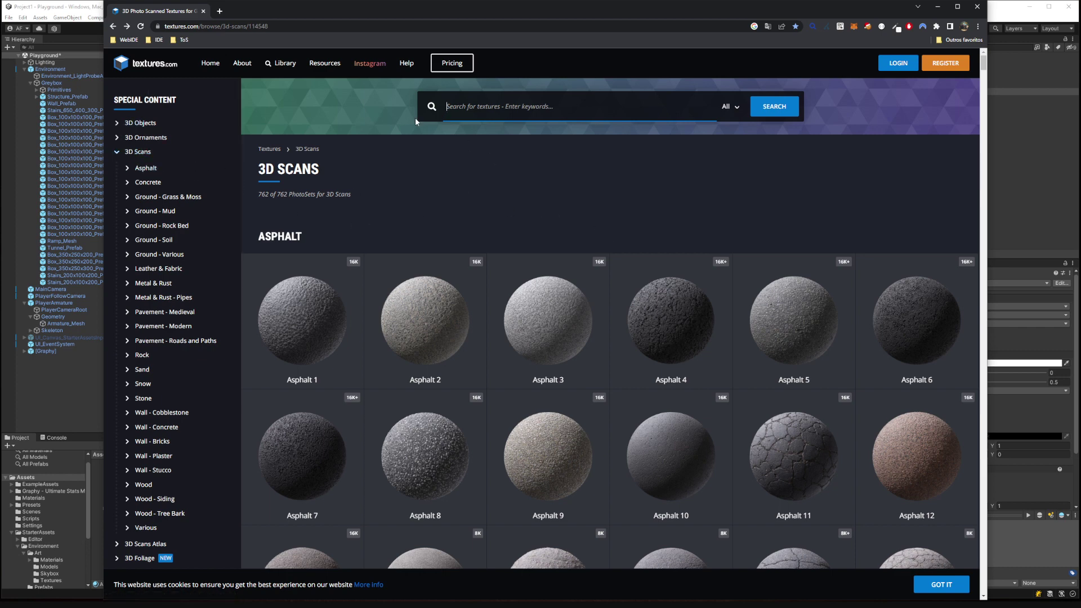
scroll(347, 342, "down", 1)
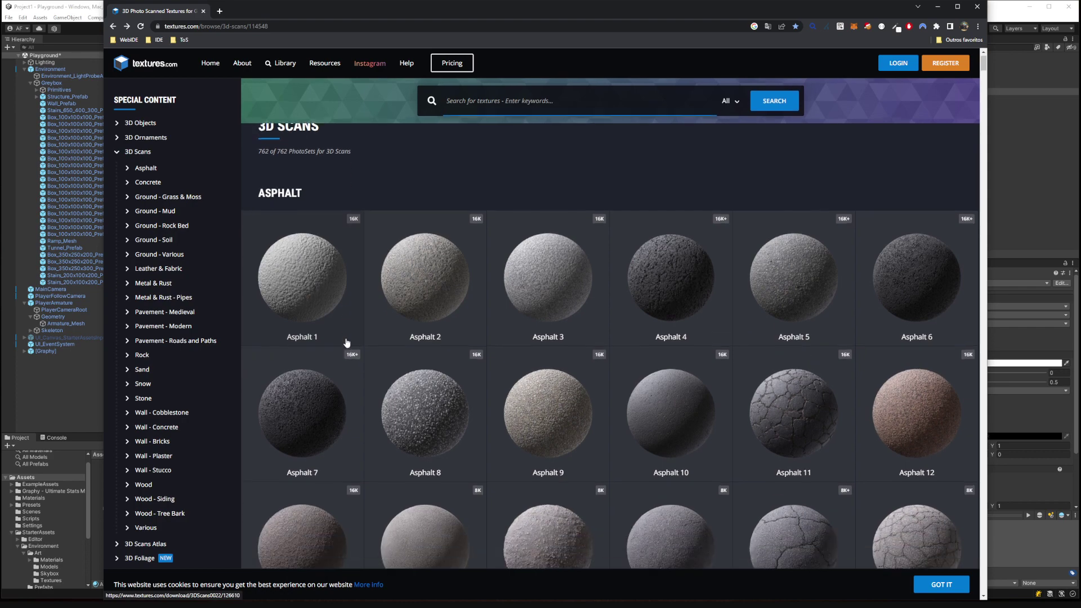
scroll(202, 266, "down", 2)
scroll(921, 487, "down", 2)
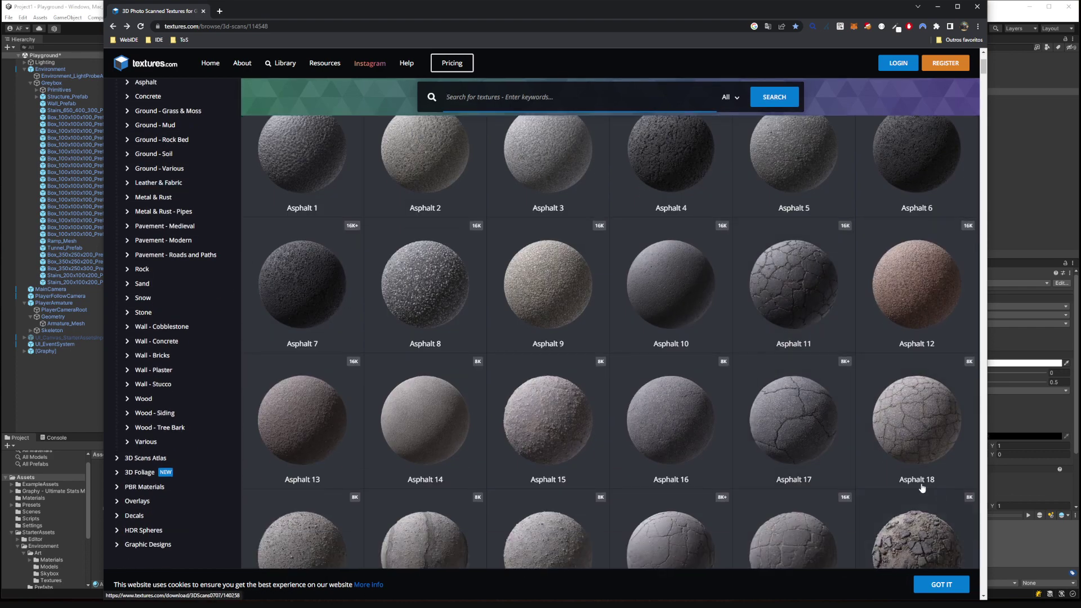
scroll(921, 487, "down", 2)
left_click(931, 468)
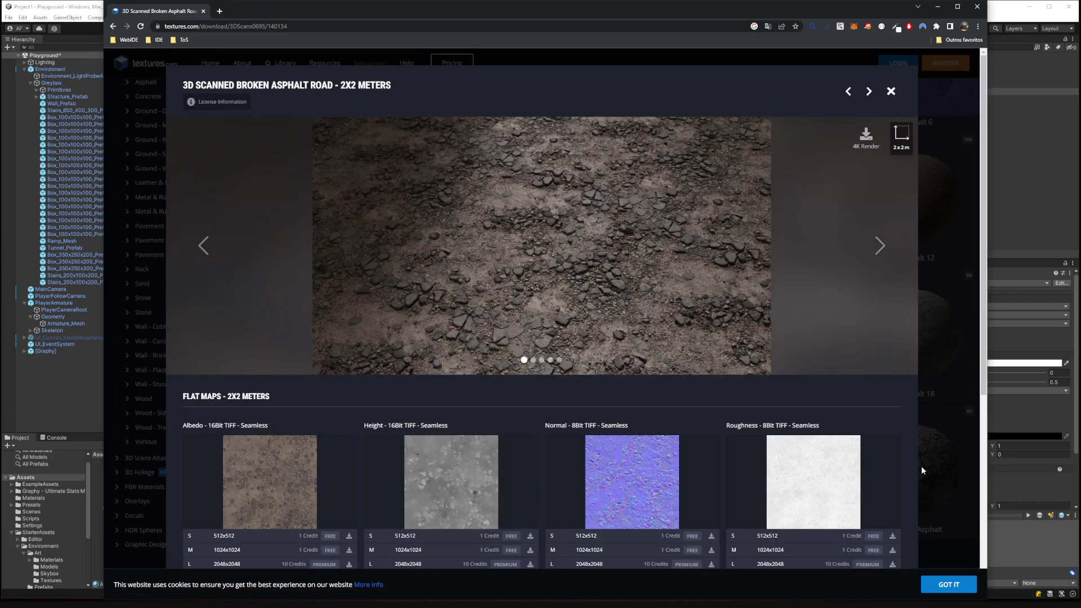
scroll(434, 302, "down", 2)
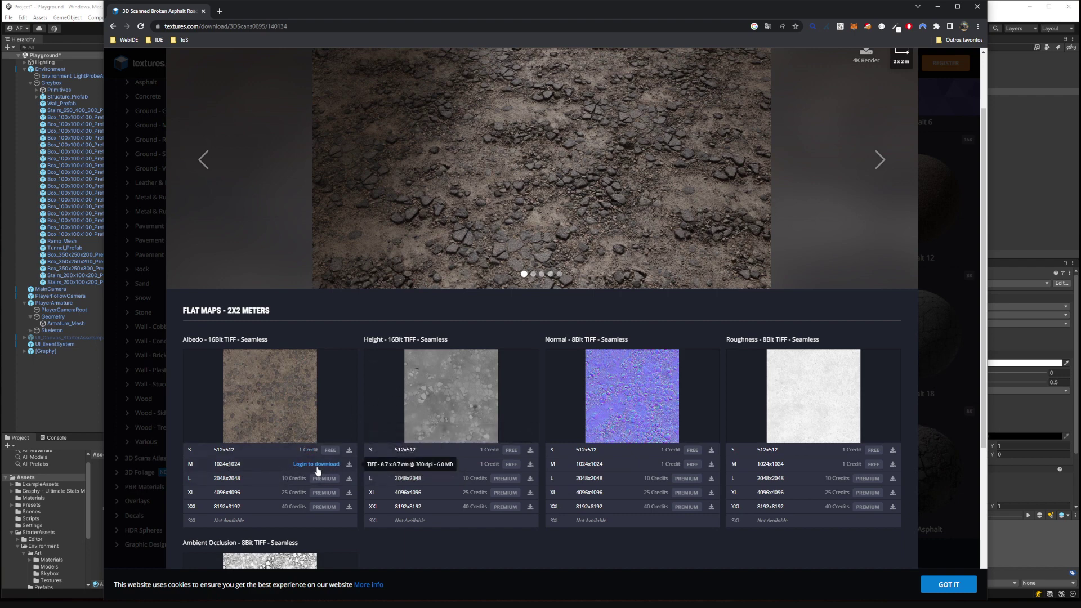
scroll(855, 216, "up", 2)
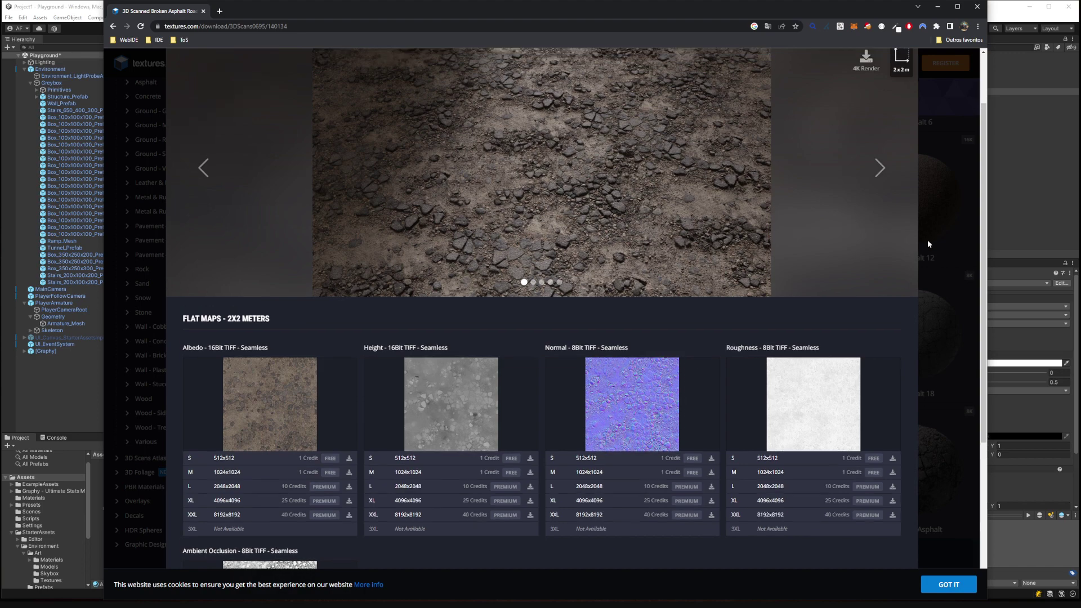
scroll(796, 364, "down", 5)
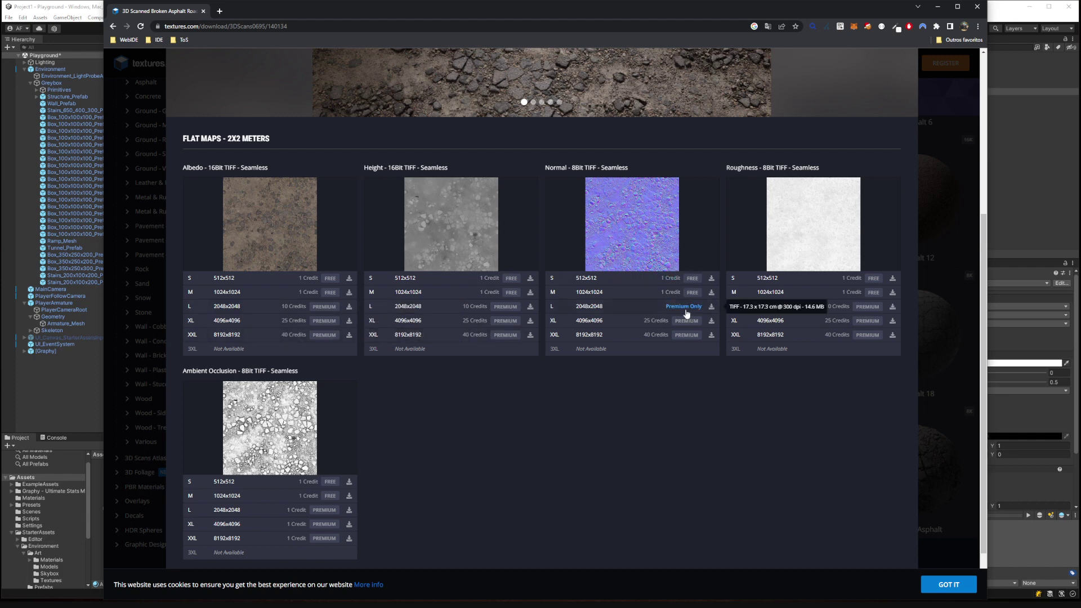
left_click(920, 314)
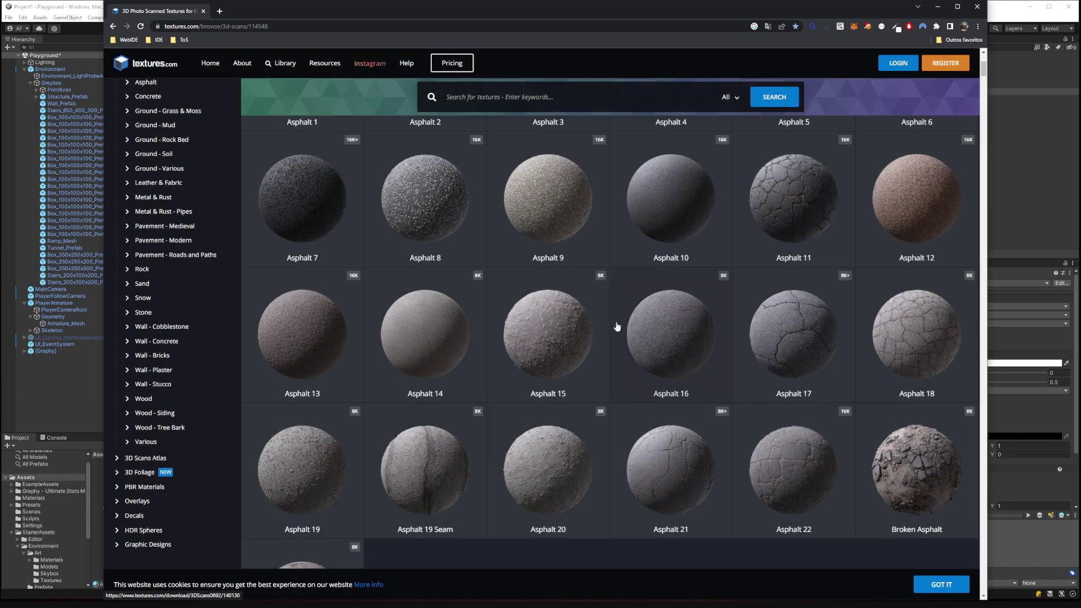
Open Substance 3D Assets in a new tab, dismiss the translation prompt and scroll the homepage.
left_click(222, 11)
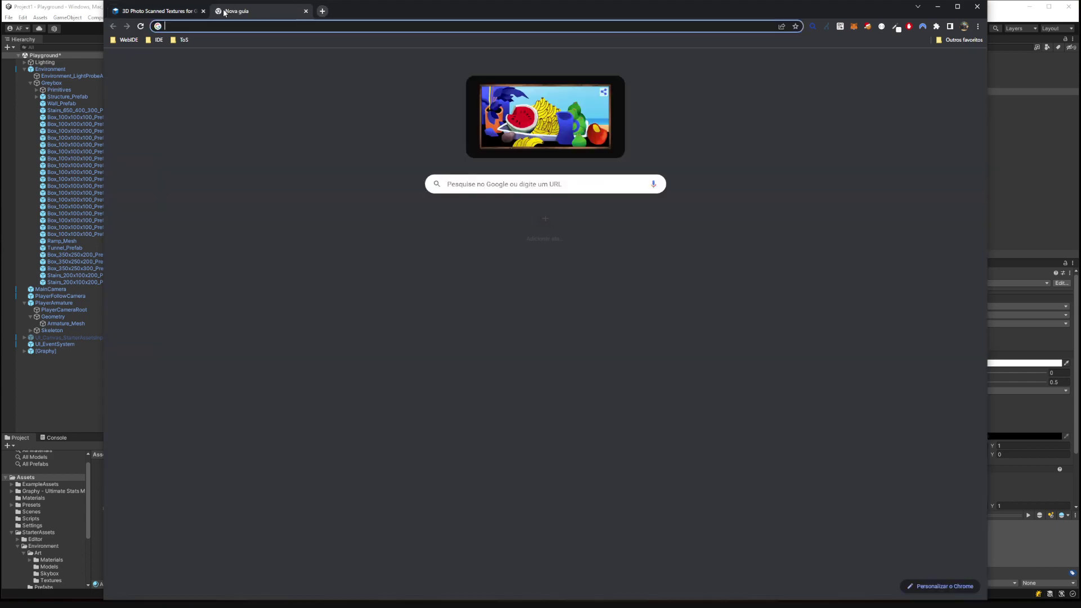
type("sub")
key("Return")
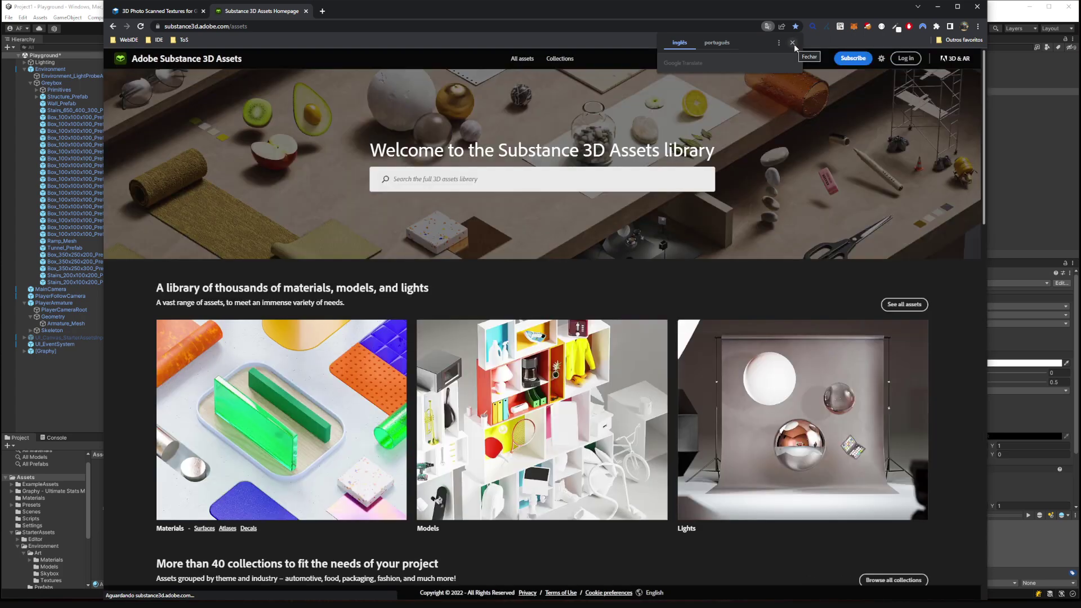
left_click(792, 43)
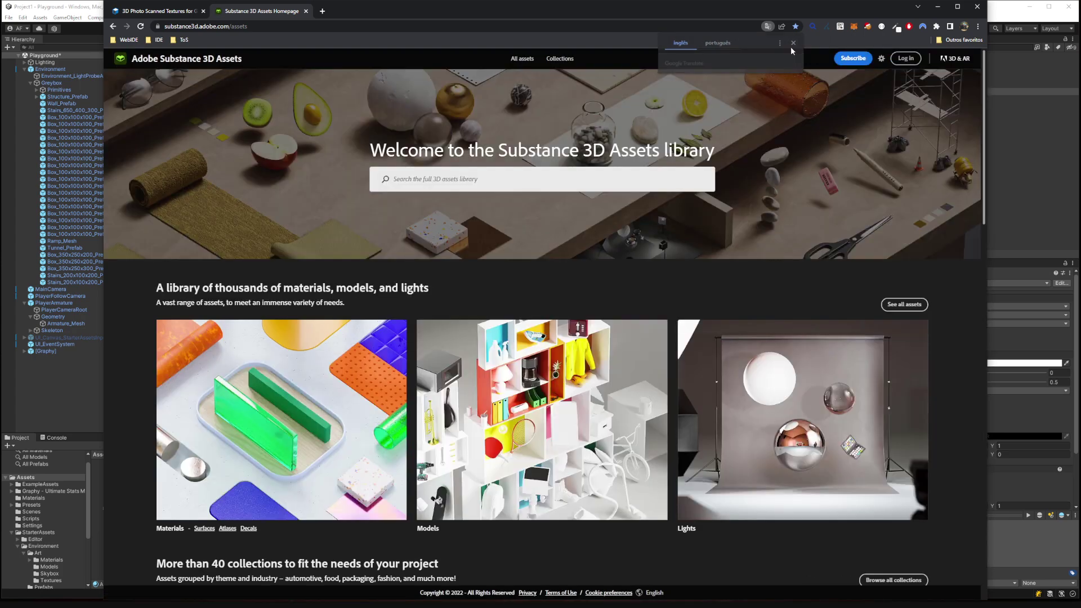
scroll(510, 243, "down", 5)
scroll(511, 243, "down", 4)
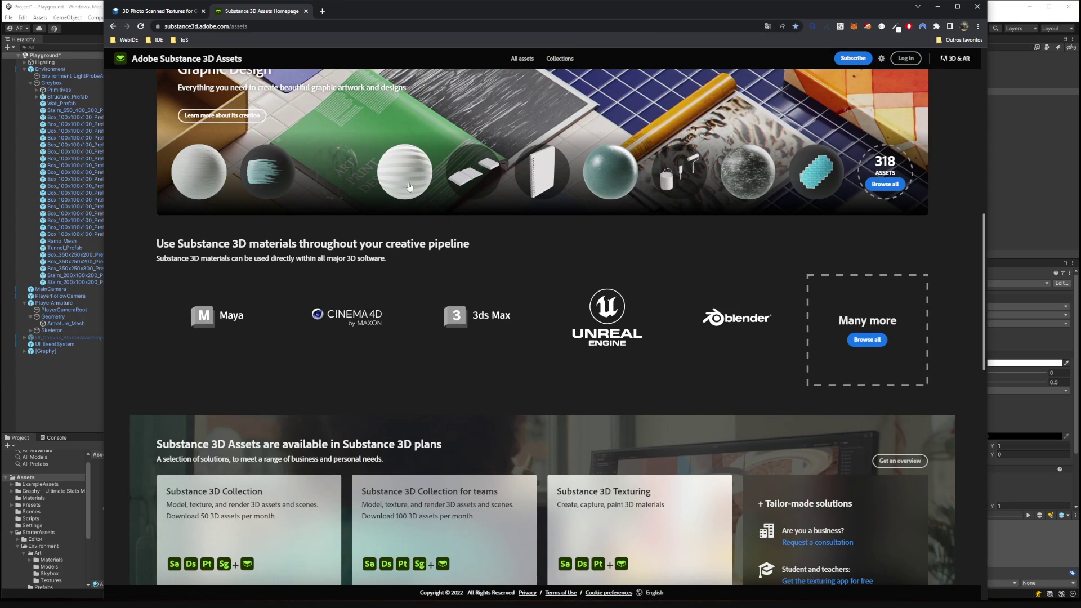
scroll(711, 205, "down", 9)
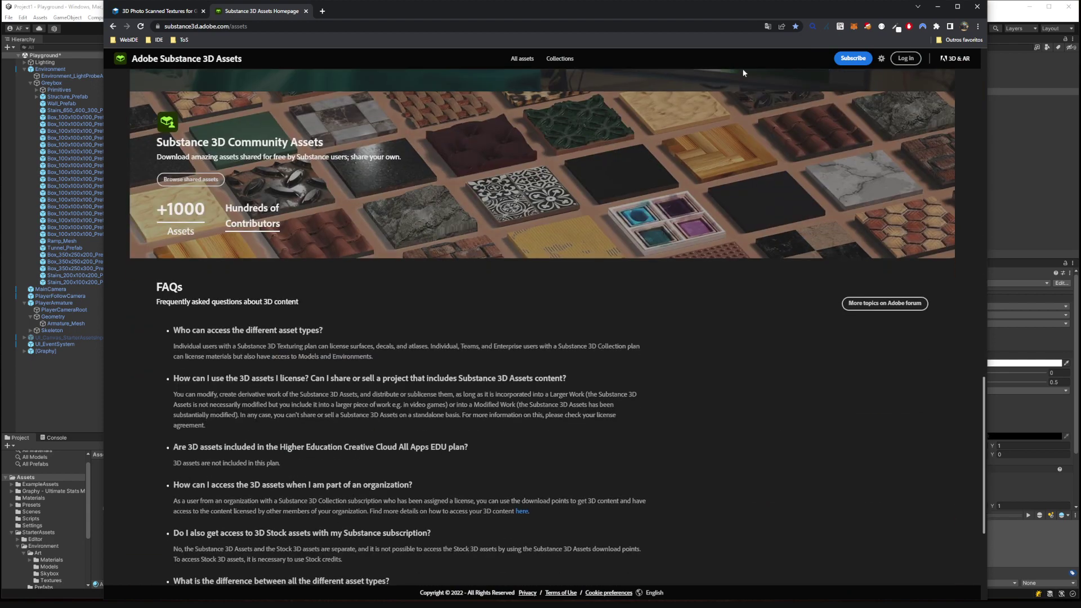
scroll(408, 181, "down", 3)
Open Collections, choose the Surfaces category and scroll through its ground and rock materials.
left_click(559, 59)
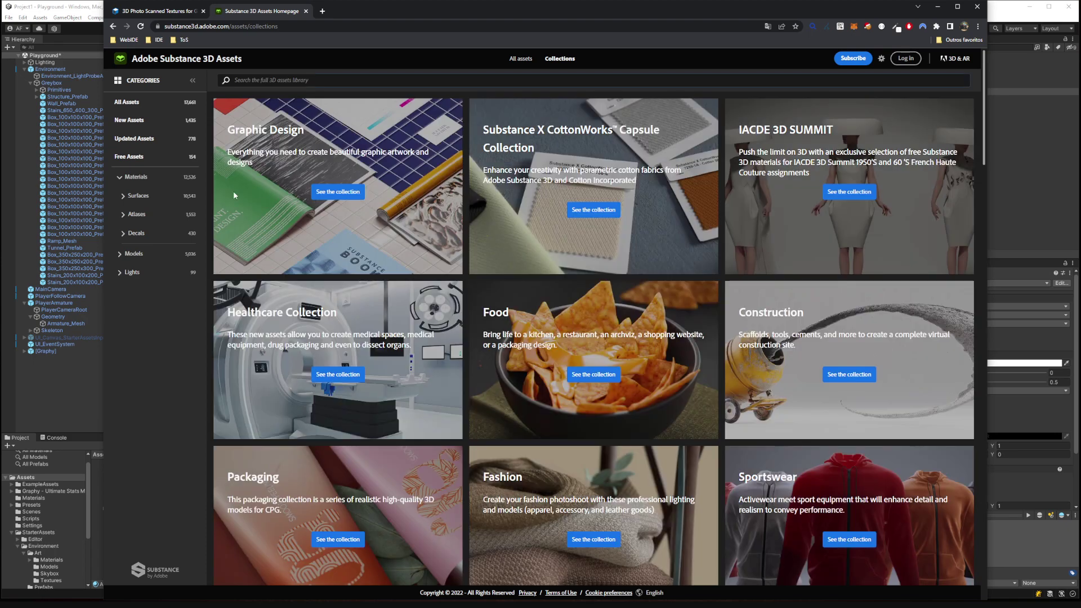
left_click(143, 201)
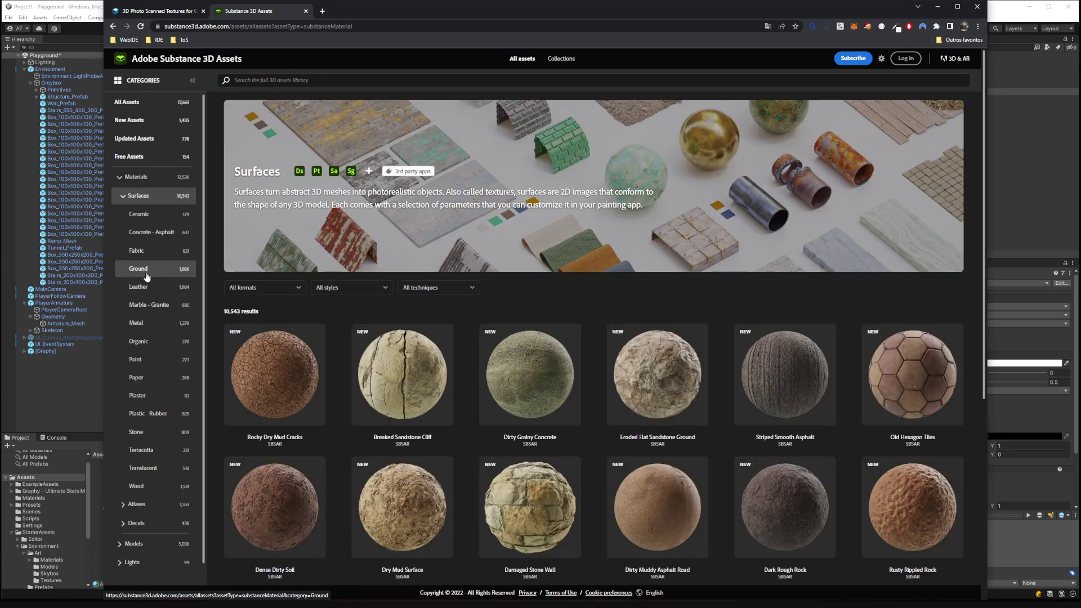
scroll(565, 352, "down", 5)
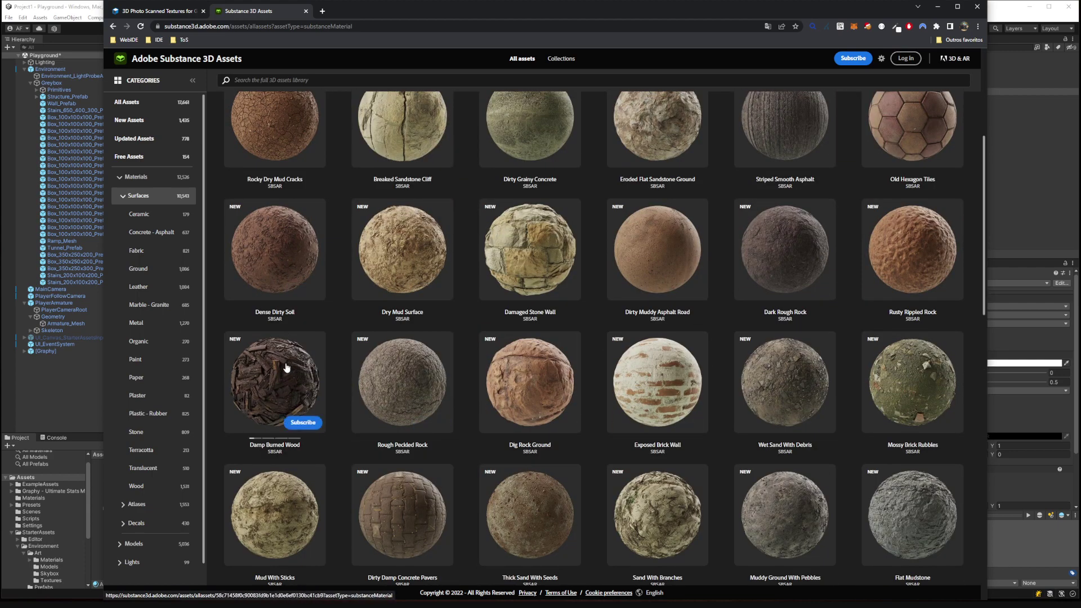
scroll(780, 365, "down", 12)
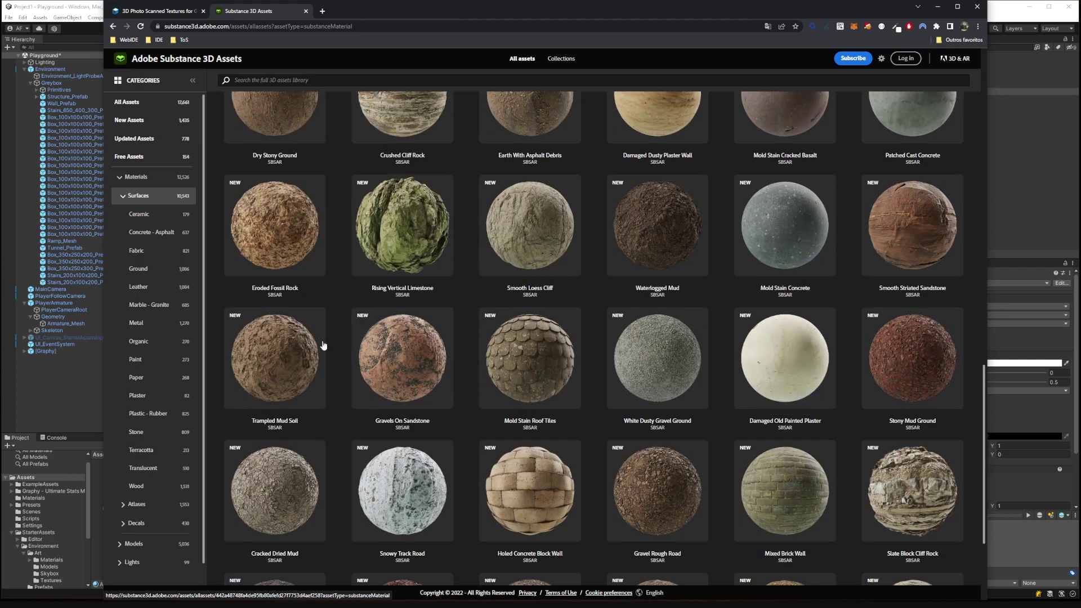
mouse_move(876, 488)
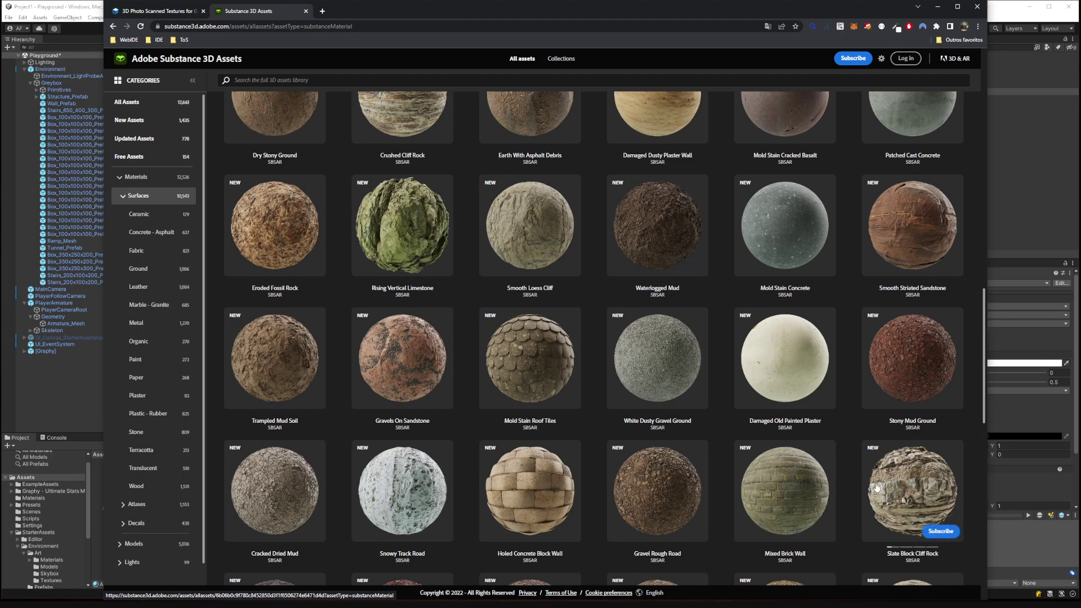
Return to the textures.com asphalt listing and open the registration form.
left_click(158, 11)
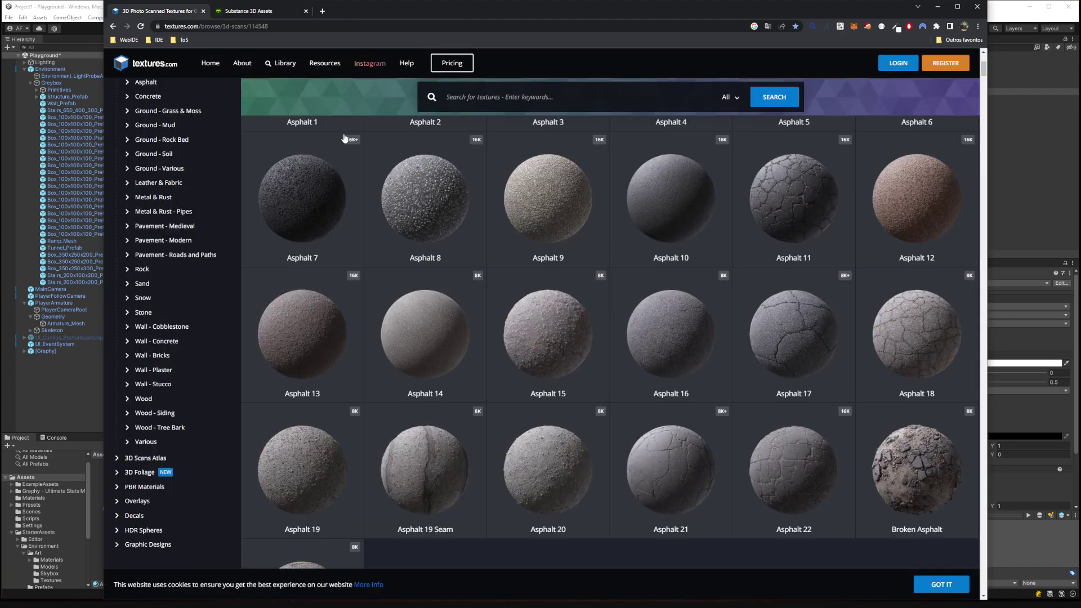
scroll(753, 320, "down", 2)
scroll(816, 331, "up", 3)
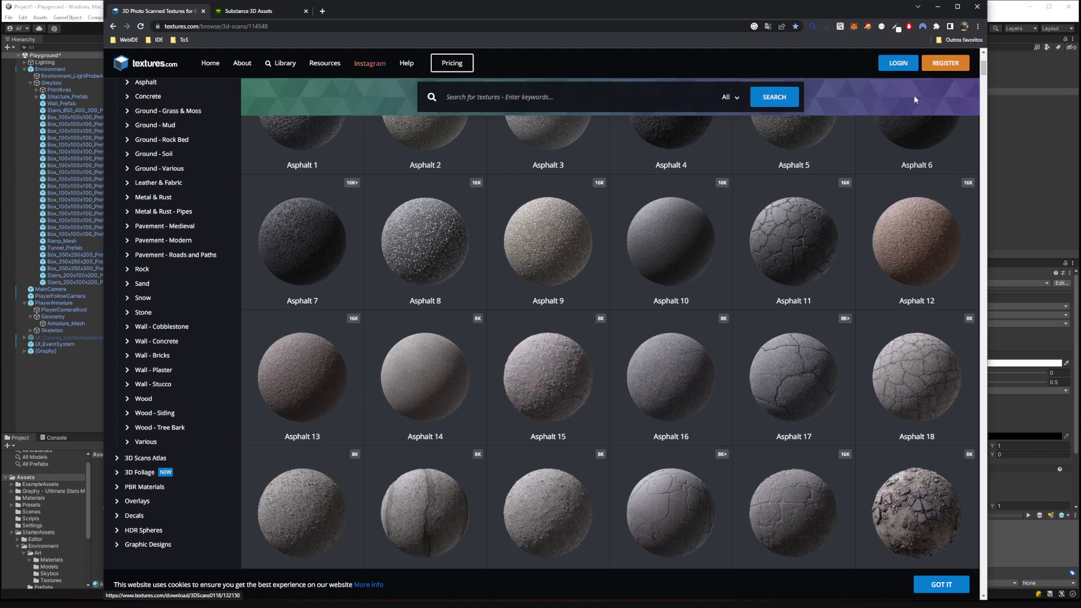
left_click(943, 65)
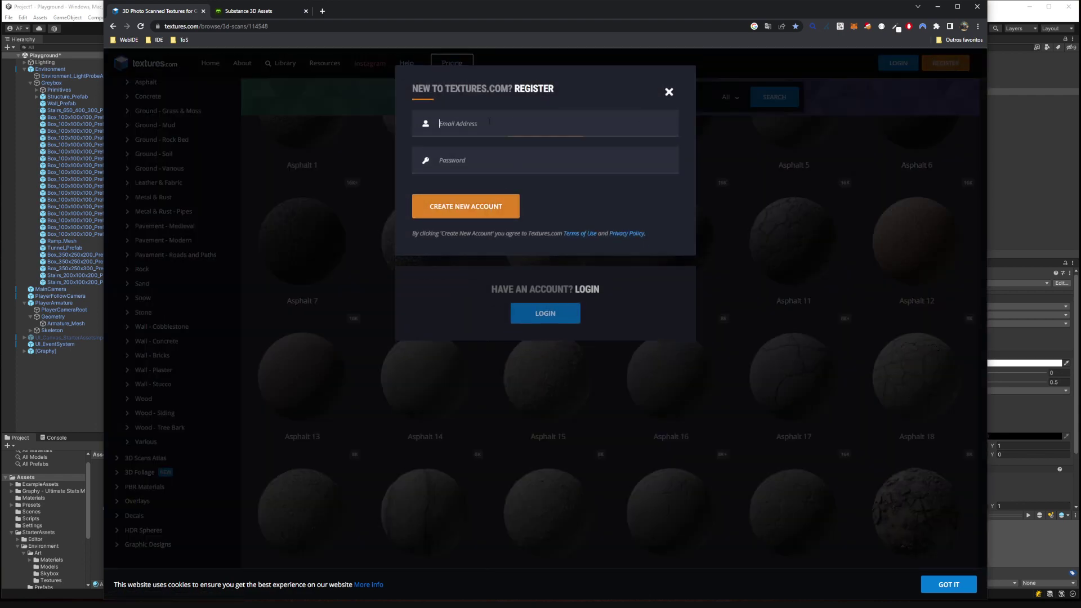
Pass the reCAPTCHA by selecting the images showing hills.
left_click(421, 203)
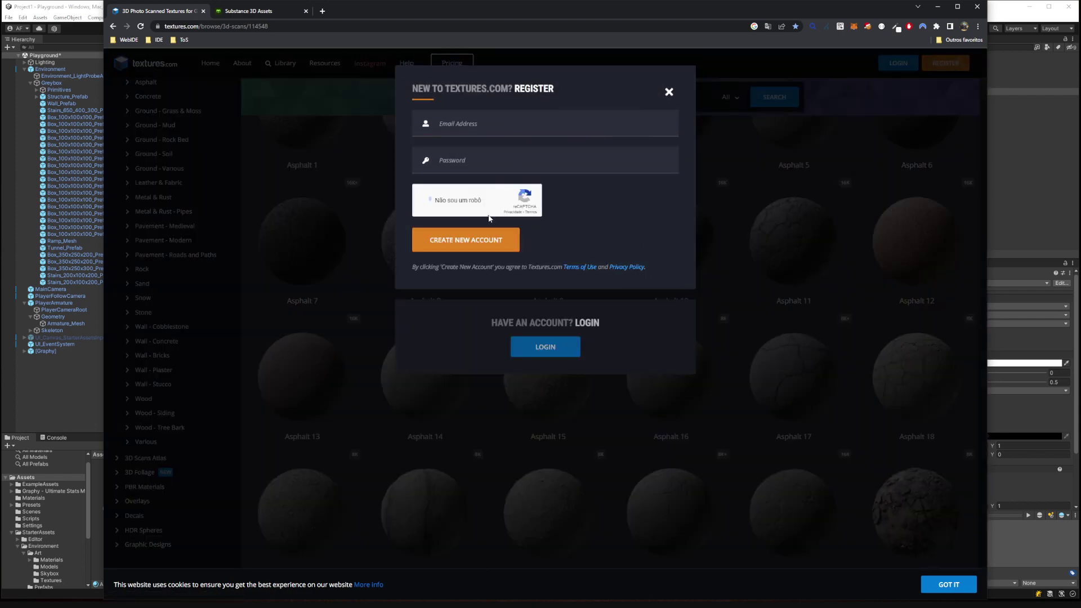
left_click(579, 318)
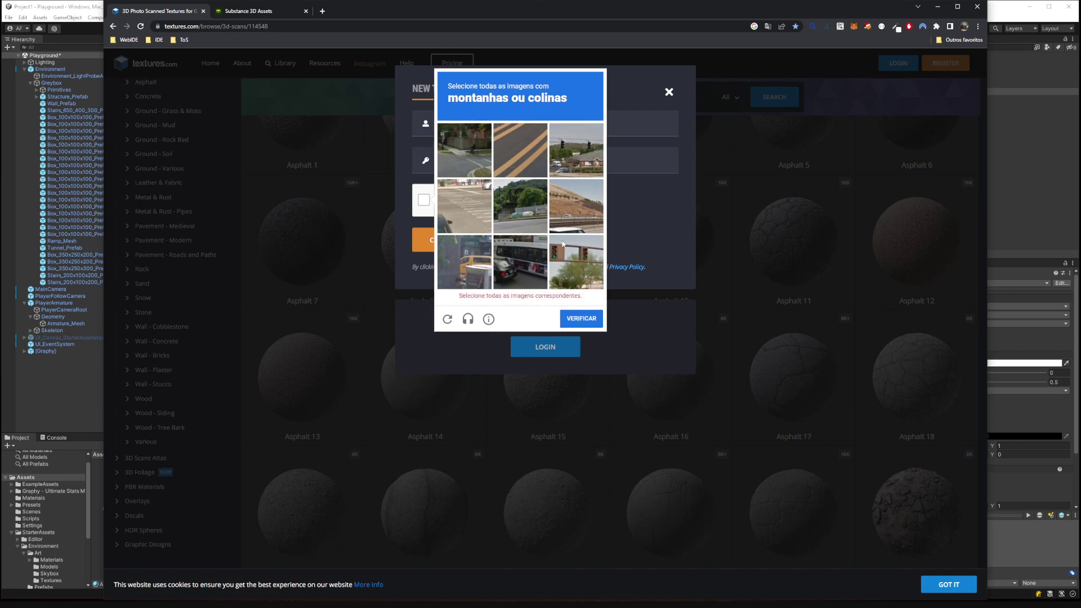
left_click(583, 165)
left_click(535, 218)
left_click(575, 213)
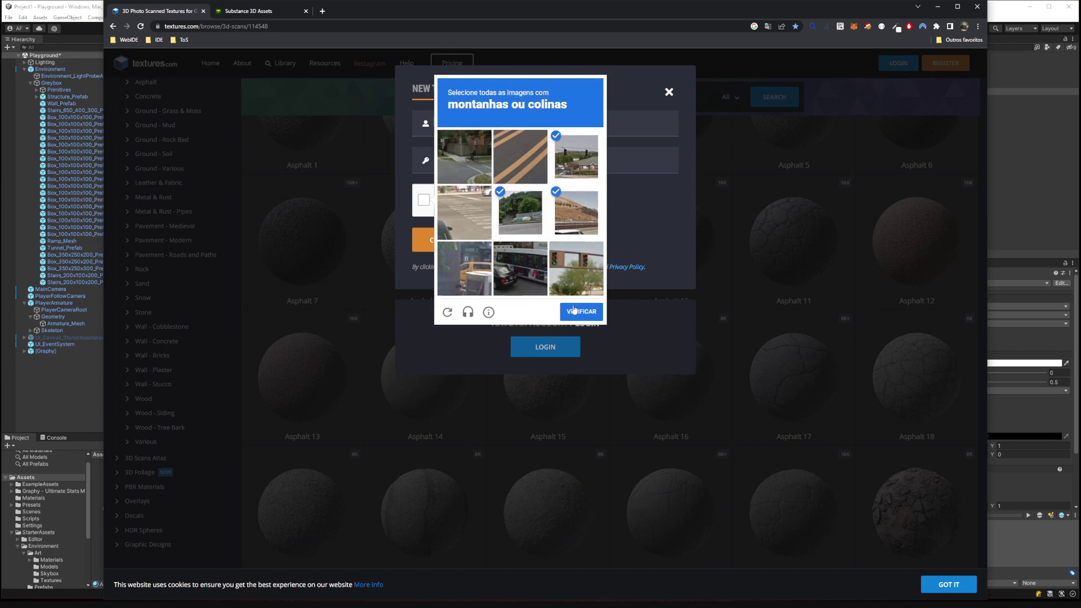
left_click(581, 311)
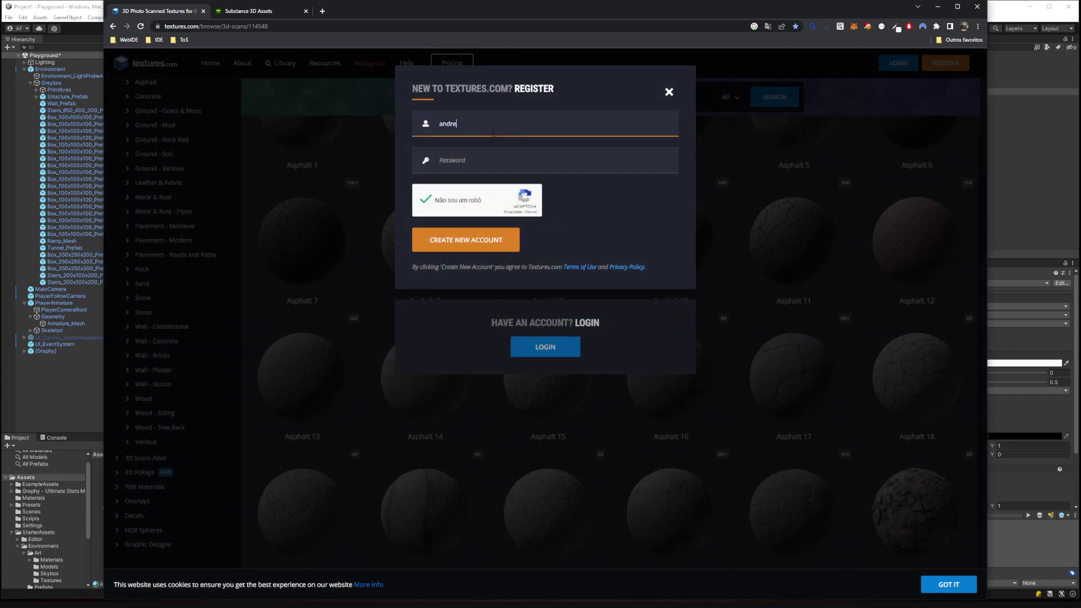
Enter an email address and password, create the account, and close the activation notice.
key("Tab")
type("•••••••••")
key("Return")
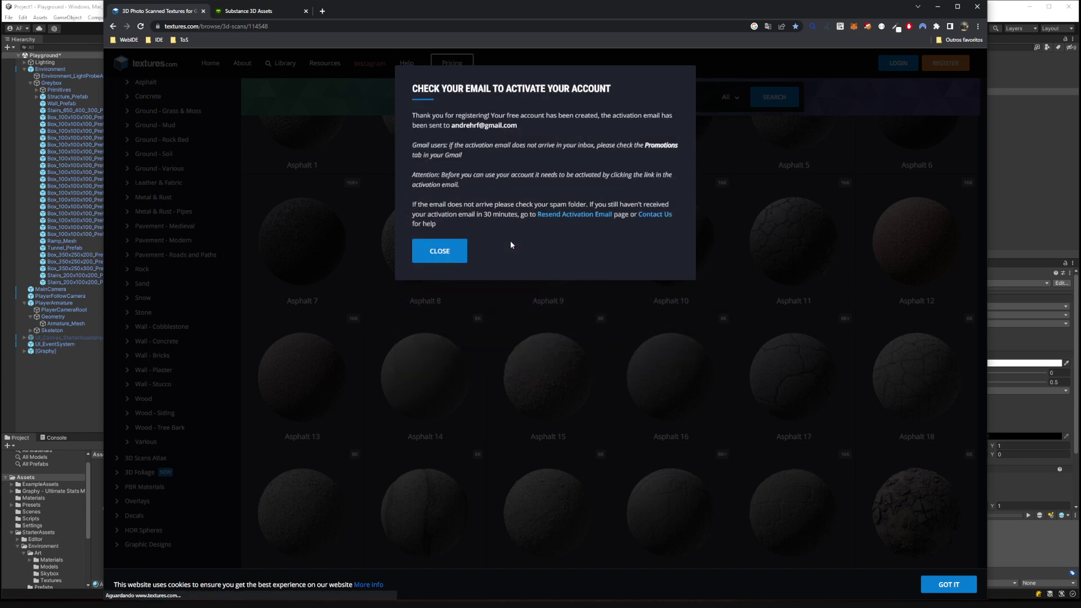
left_click(432, 251)
left_click(729, 96)
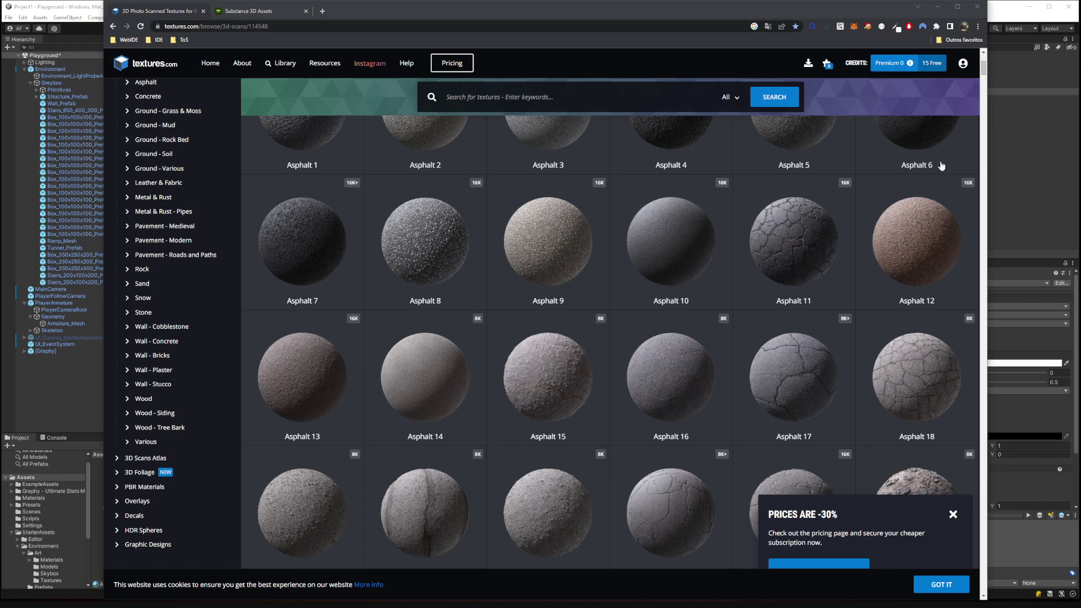
Preview the Broken Asphalt and Asphalt 7 scans, closing each afterwards.
scroll(881, 366, "down", 2)
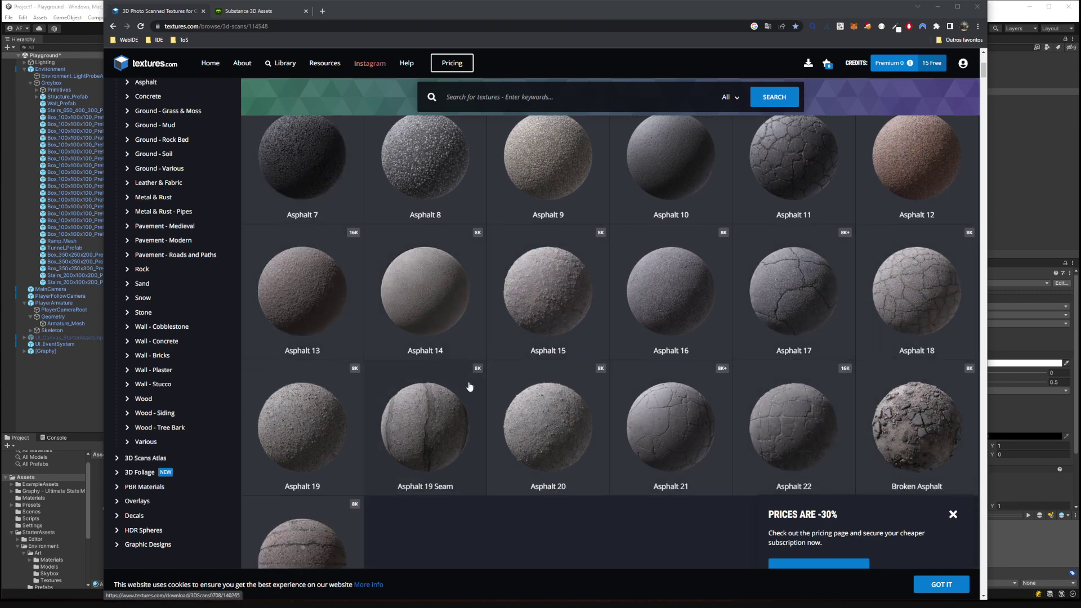
scroll(596, 407, "down", 1)
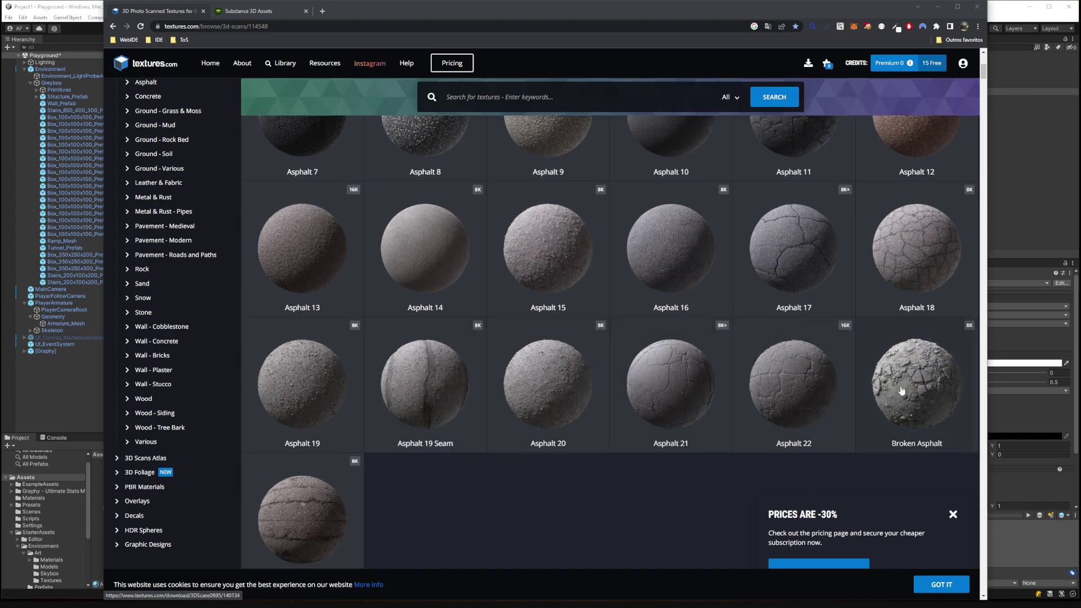
left_click(926, 397)
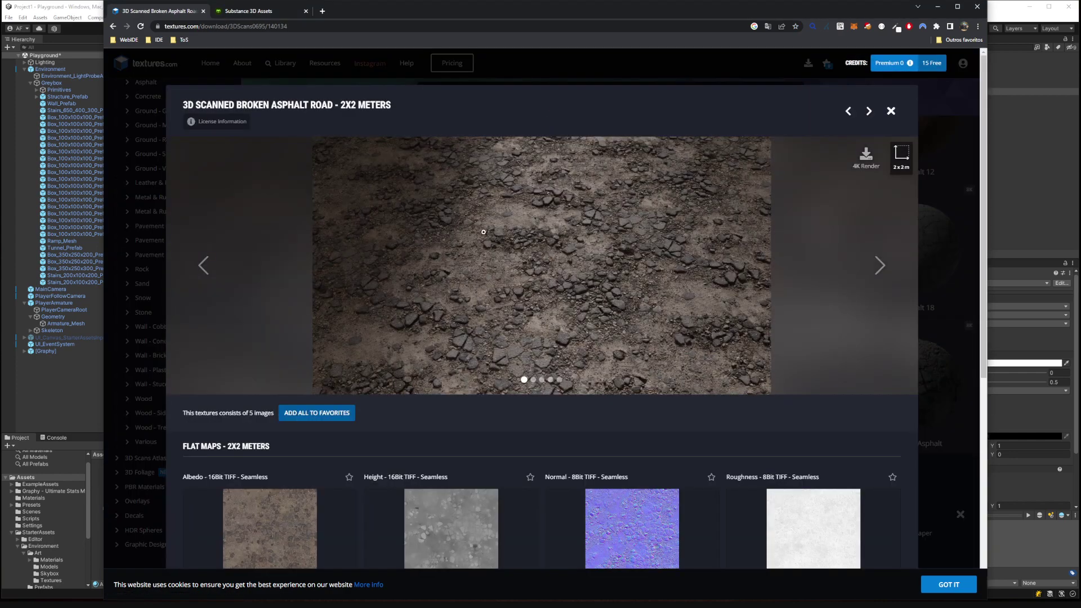
left_click(955, 225)
scroll(931, 338, "up", 2)
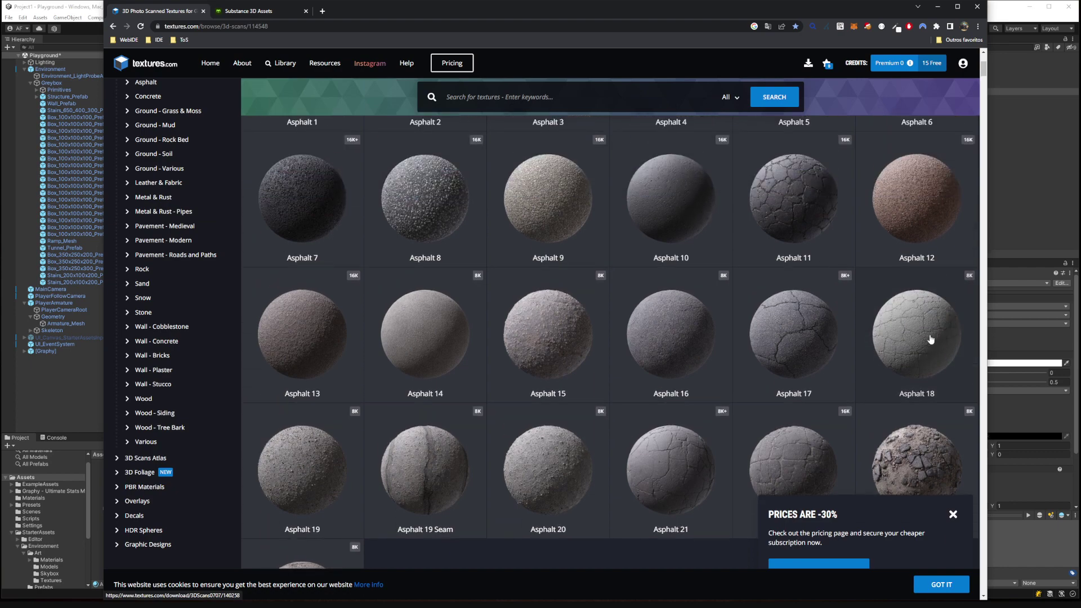
scroll(777, 313, "up", 2)
scroll(507, 313, "up", 3)
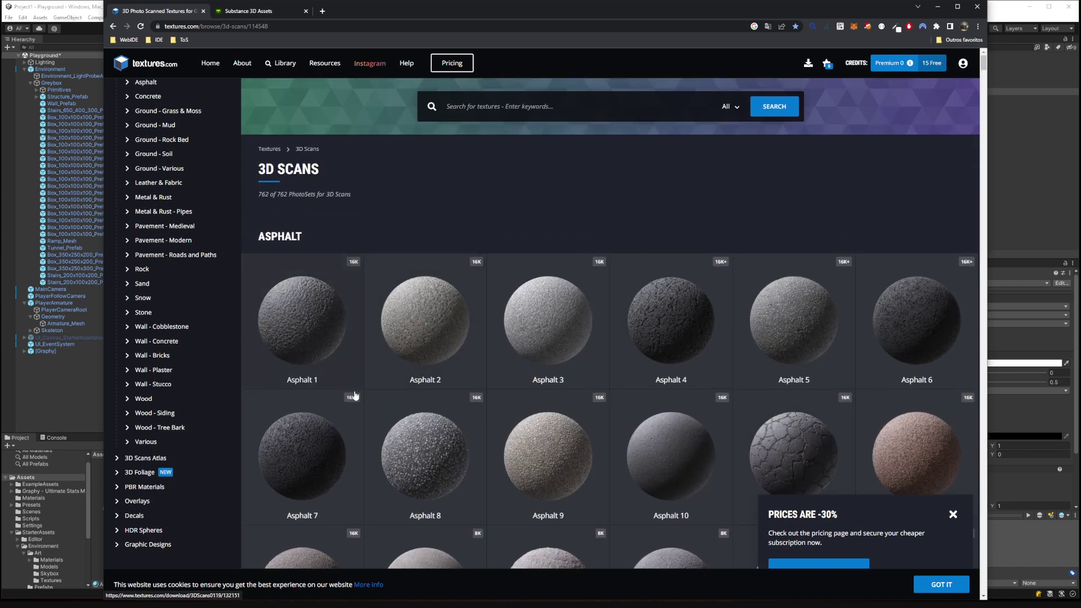
left_click(313, 449)
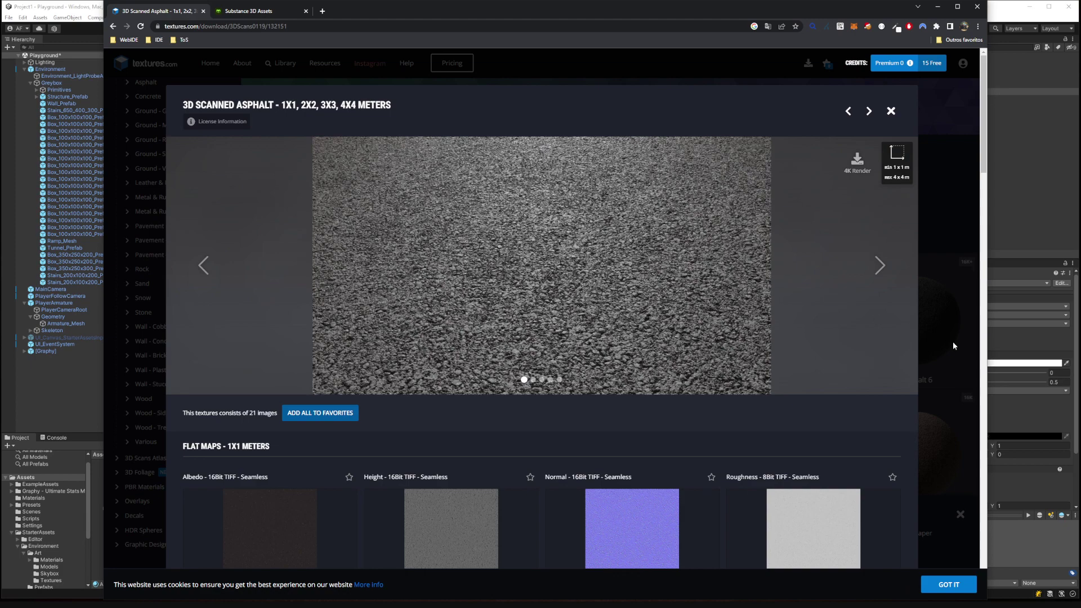
left_click(952, 341)
Switch to the Wall - Concrete category and dismiss the -30% prices popup.
scroll(945, 343, "down", 3)
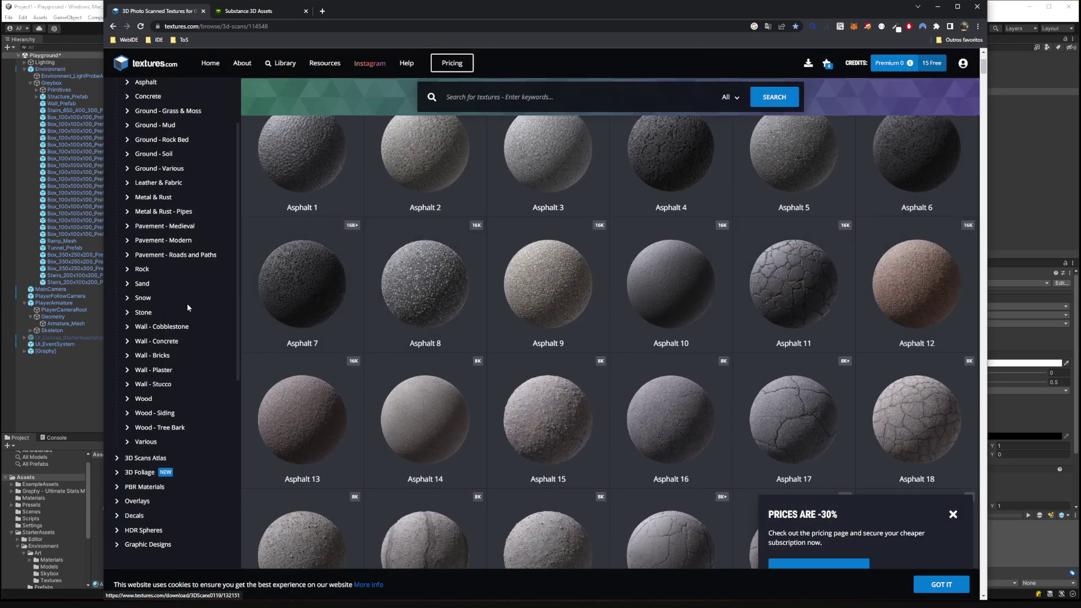
scroll(187, 303, "up", 3)
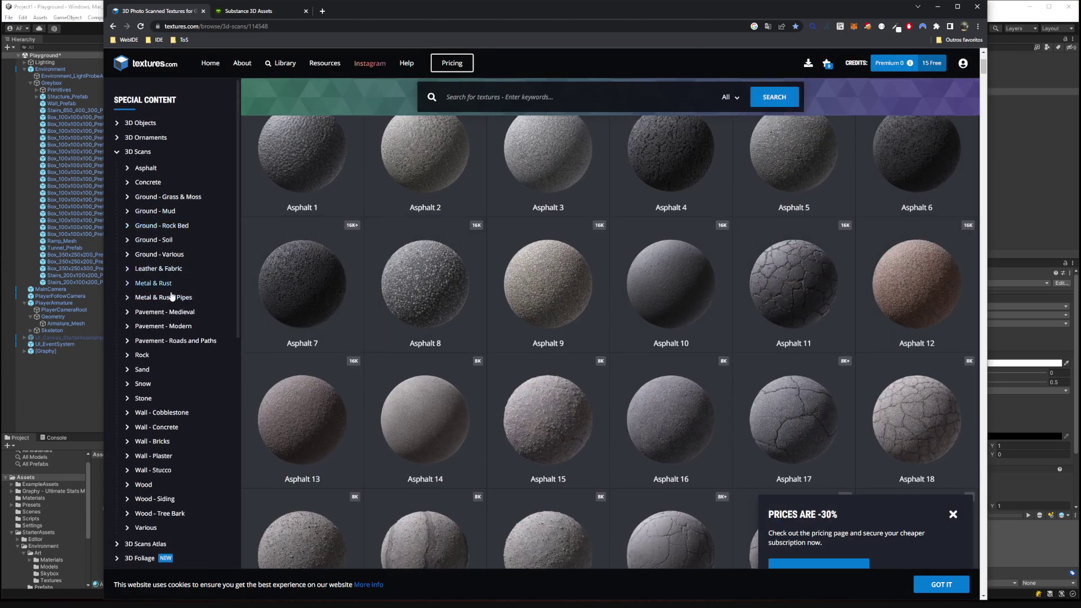
left_click(156, 427)
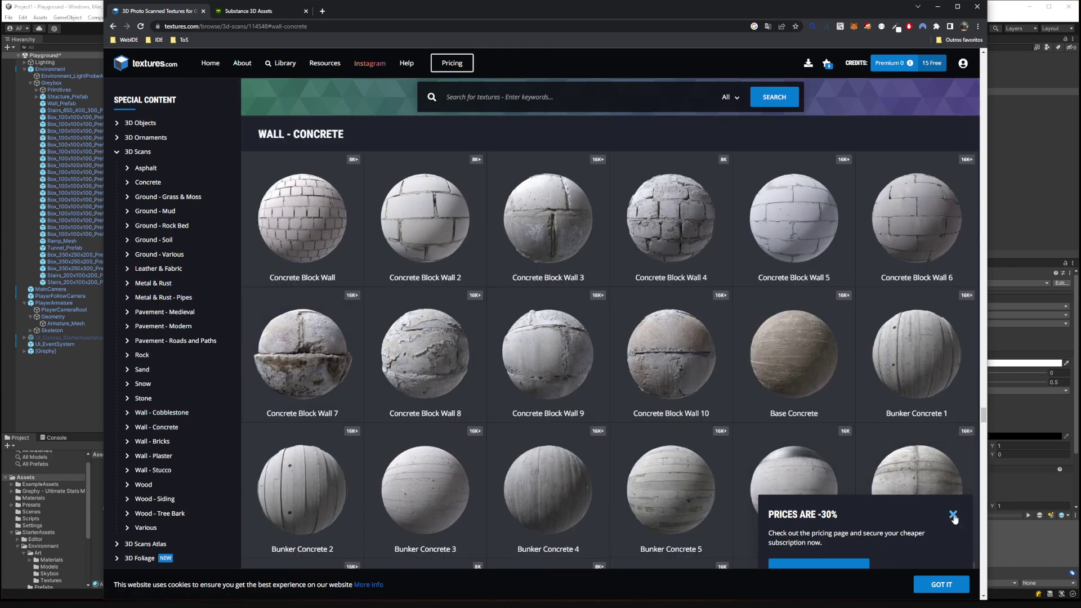
left_click(952, 514)
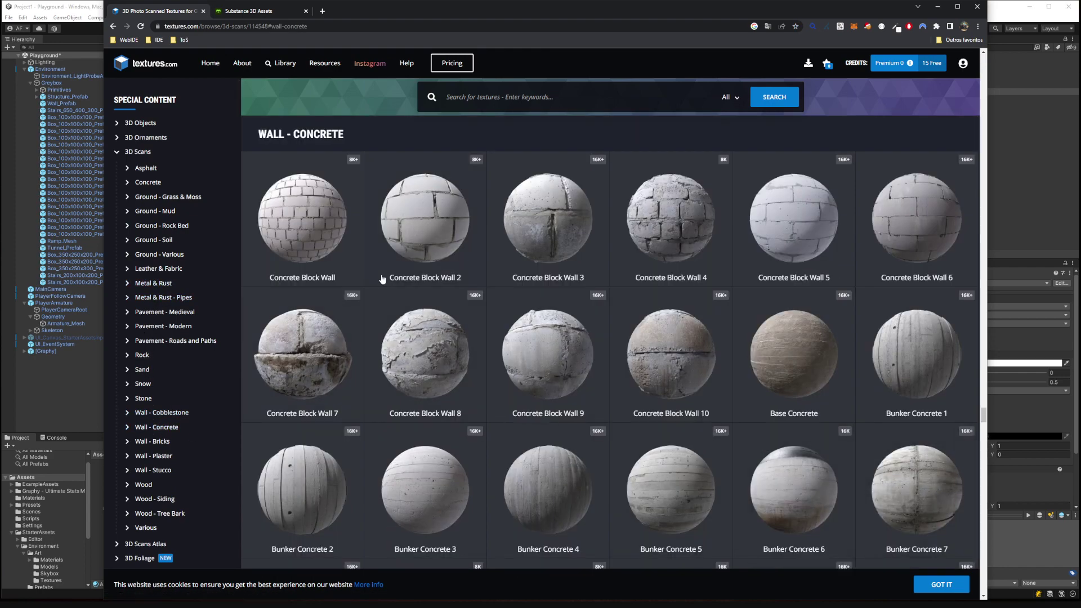
Open Concrete Block Wall 2 and download its free Albedo M (1024x1024) map.
left_click(422, 227)
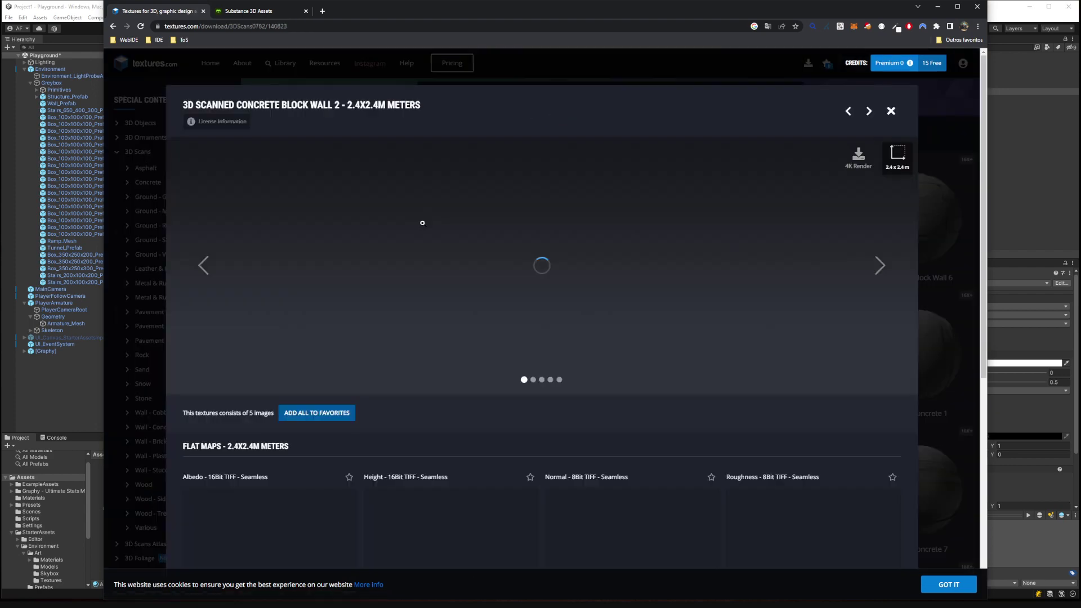
scroll(485, 271, "down", 2)
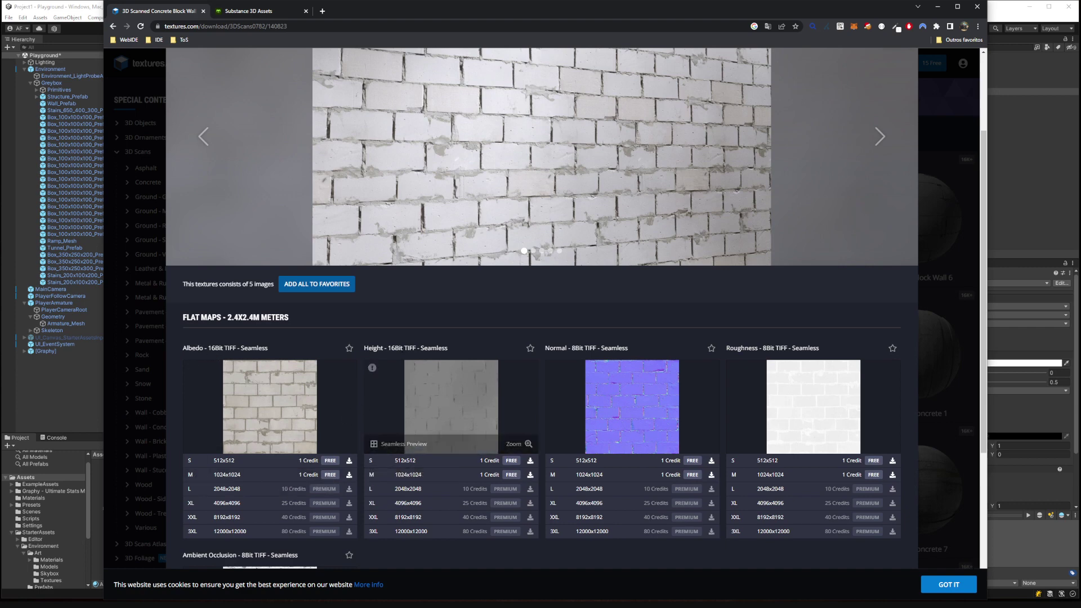
scroll(563, 338, "down", 1)
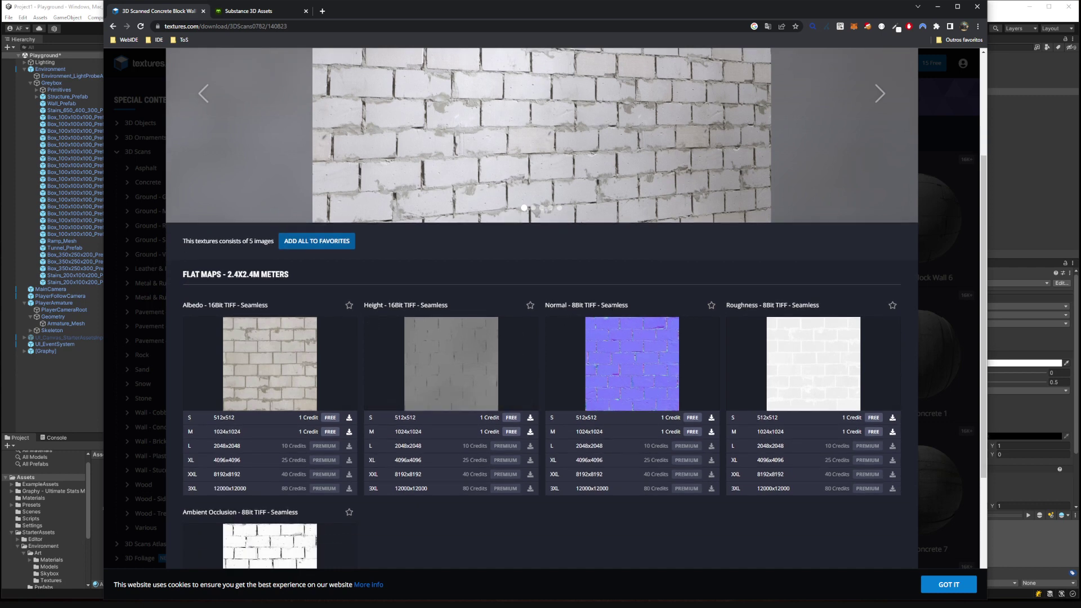
mouse_move(653, 345)
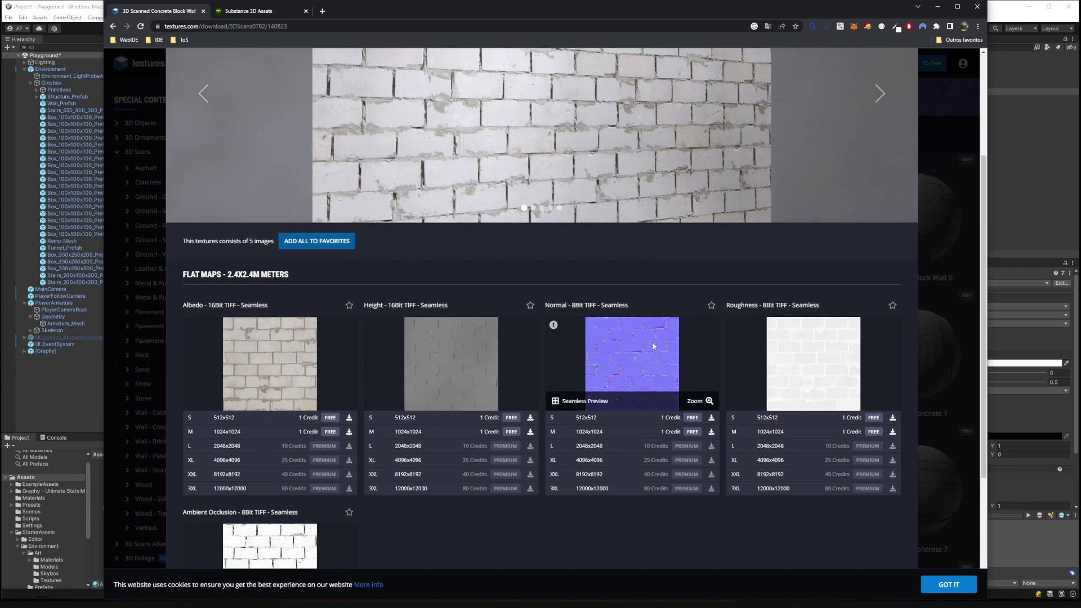
scroll(297, 506, "down", 1)
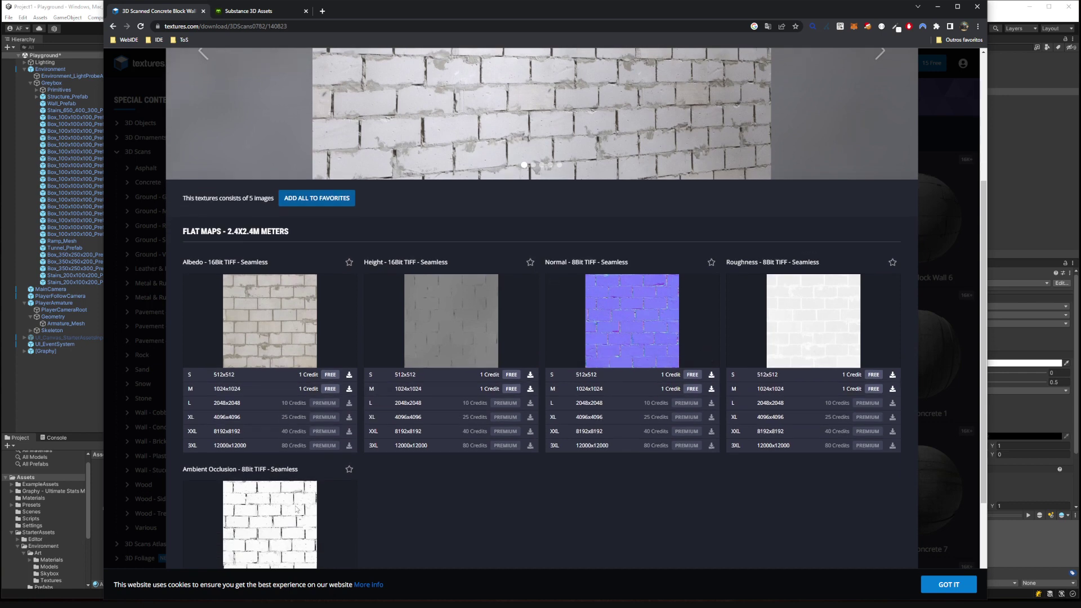
left_click(331, 389)
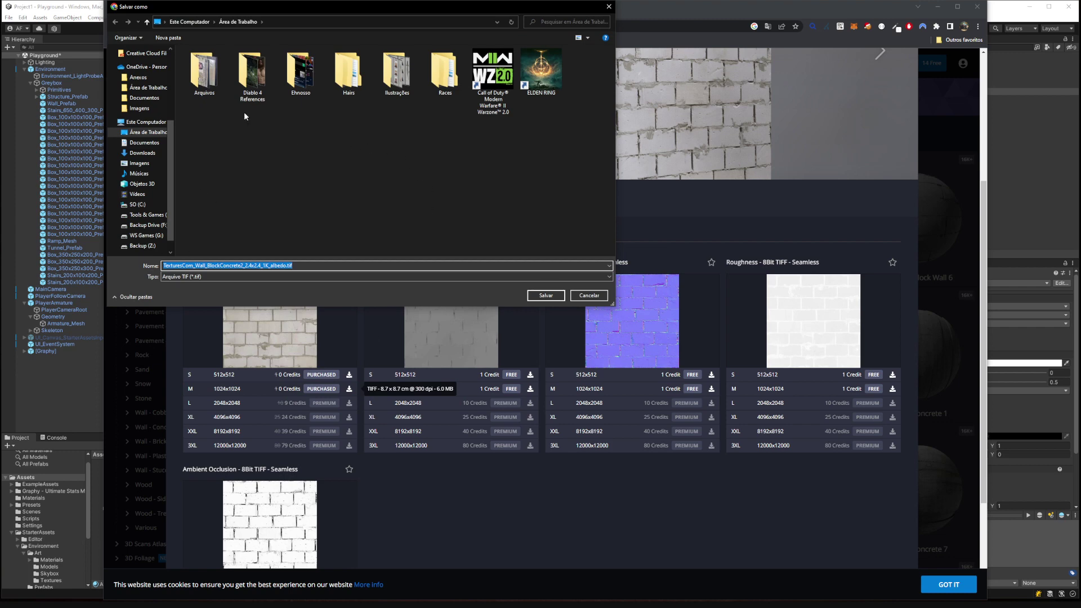
Navigate the Save As dialog to G:/UzmiAcademy/Project1/Assets.
left_click(154, 235)
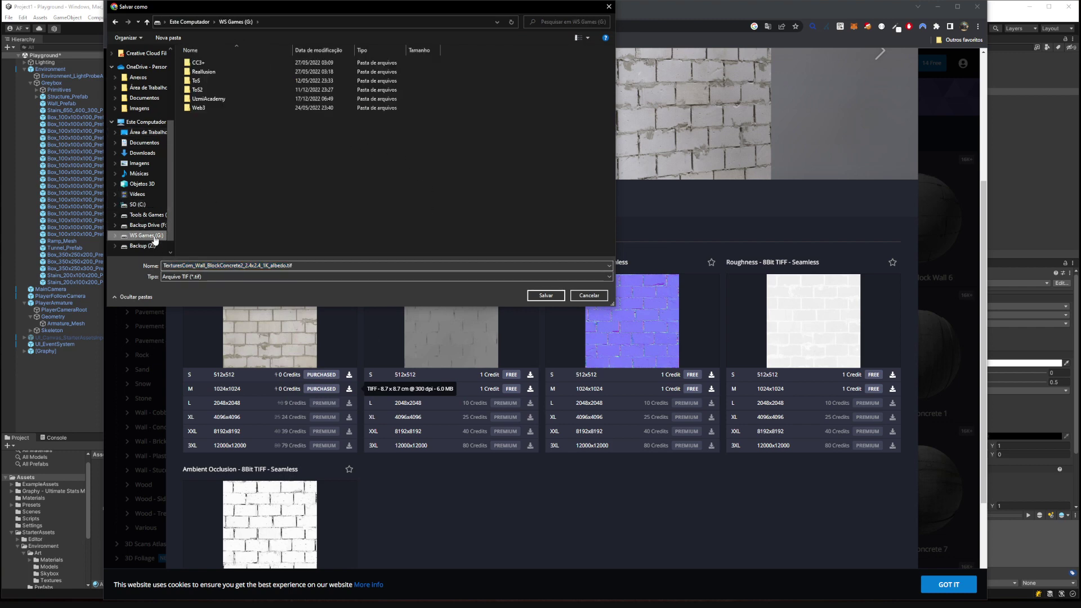
double_click(205, 100)
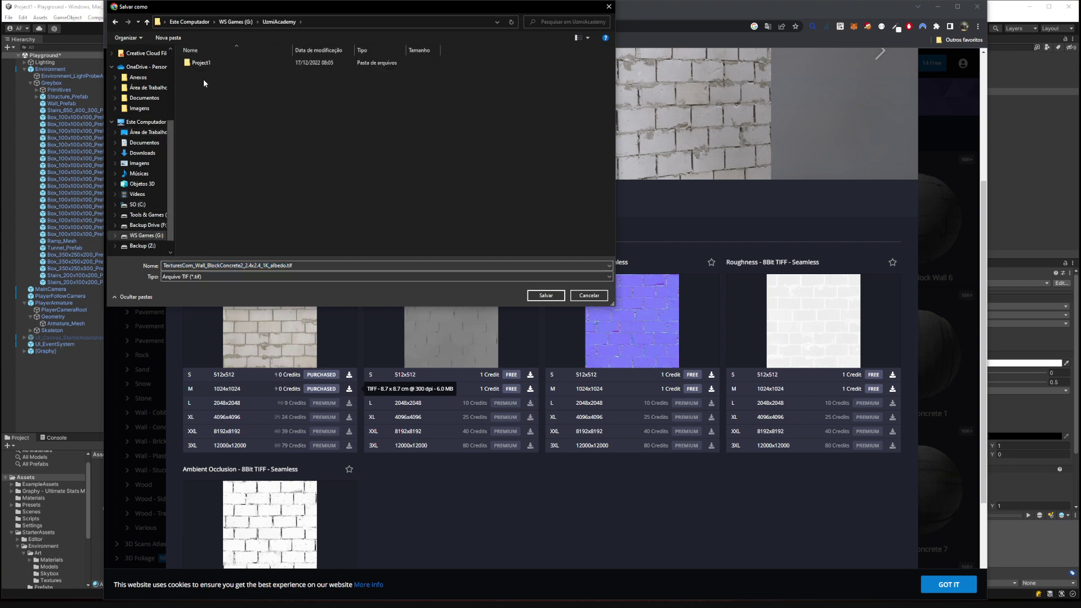
double_click(201, 63)
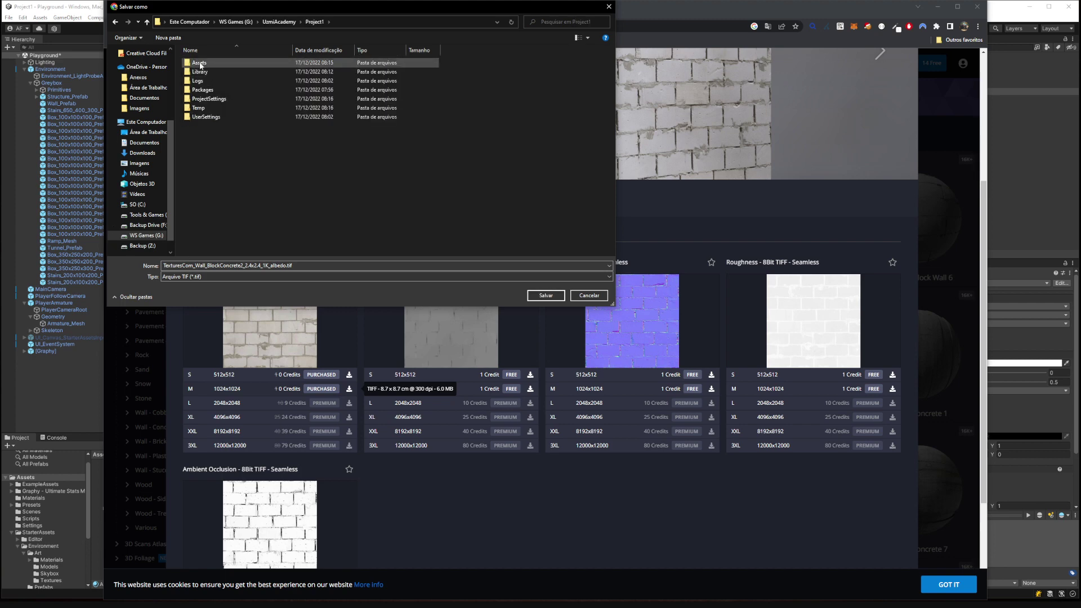
double_click(200, 62)
left_click_drag(363, 8, 499, 50)
Create a Textures/Wall folder inside Assets and save the albedo map there.
left_click(313, 82)
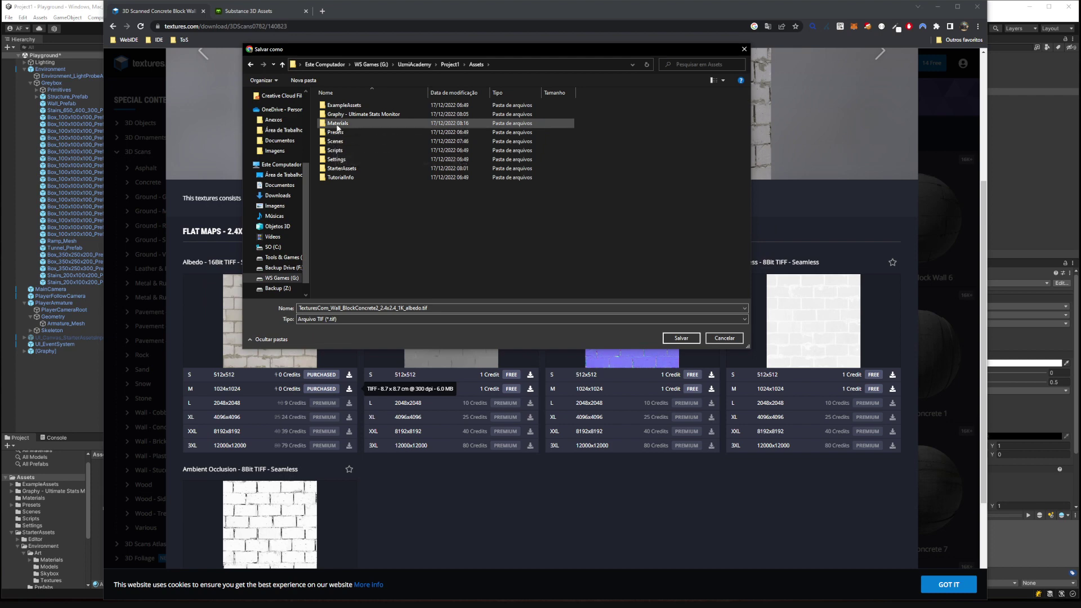
type("Textures")
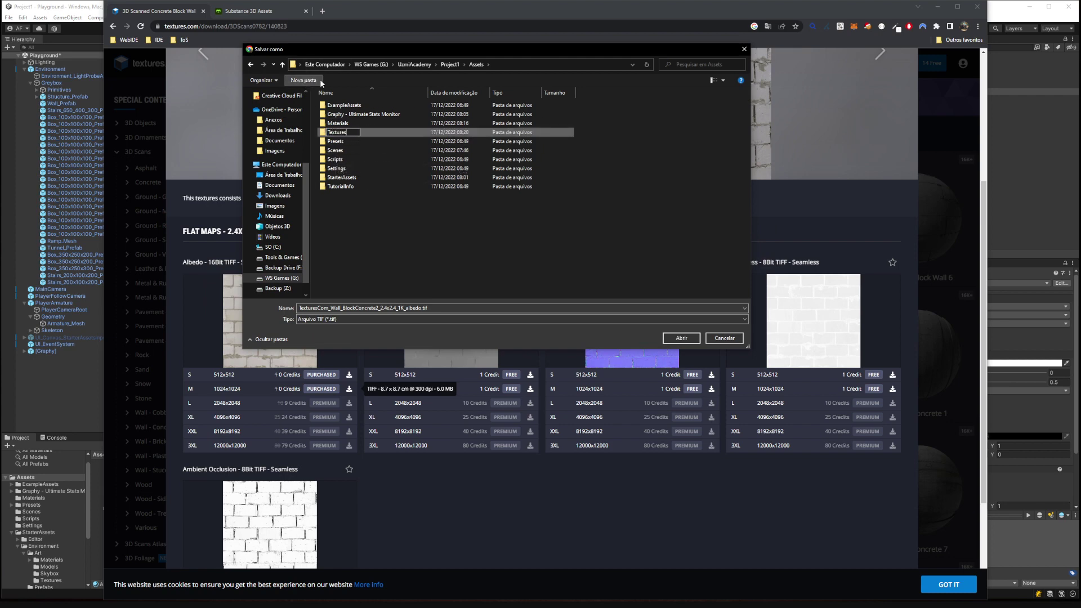
key("Return")
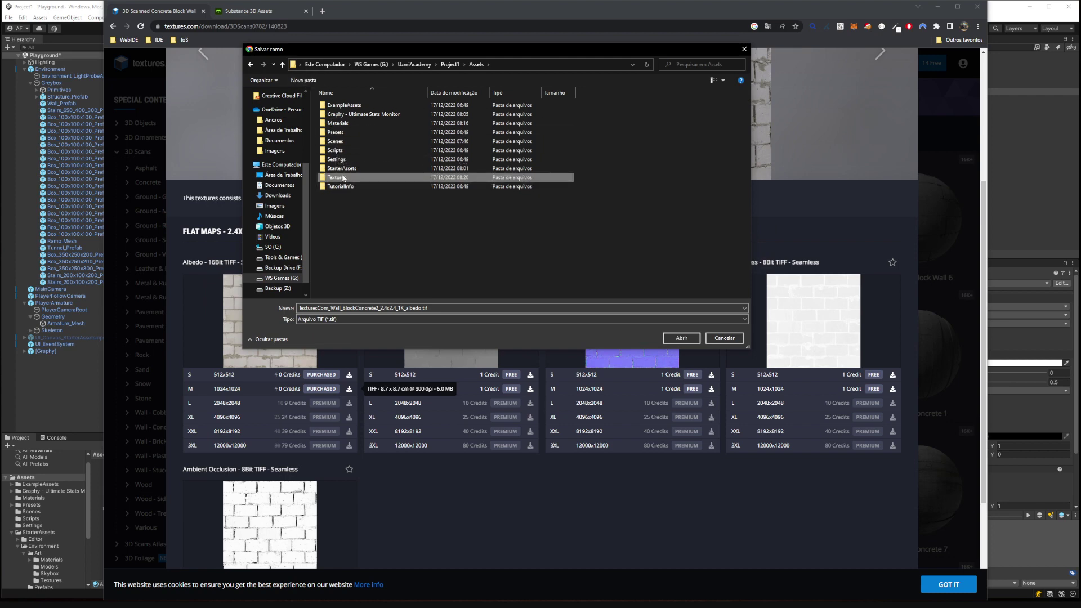
double_click(341, 178)
left_click(313, 82)
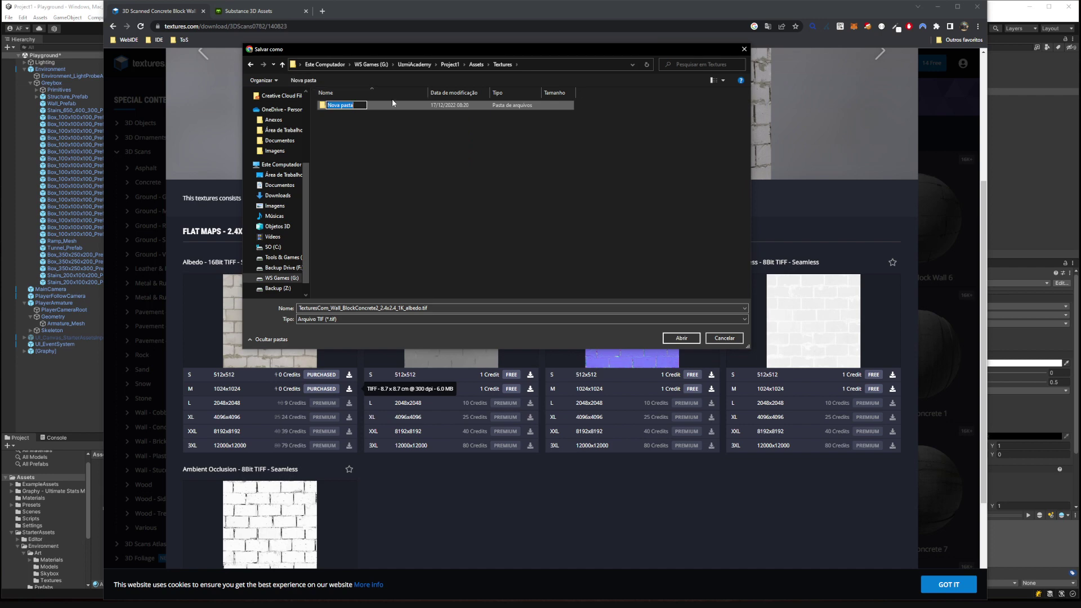
type("Wall")
key("Return")
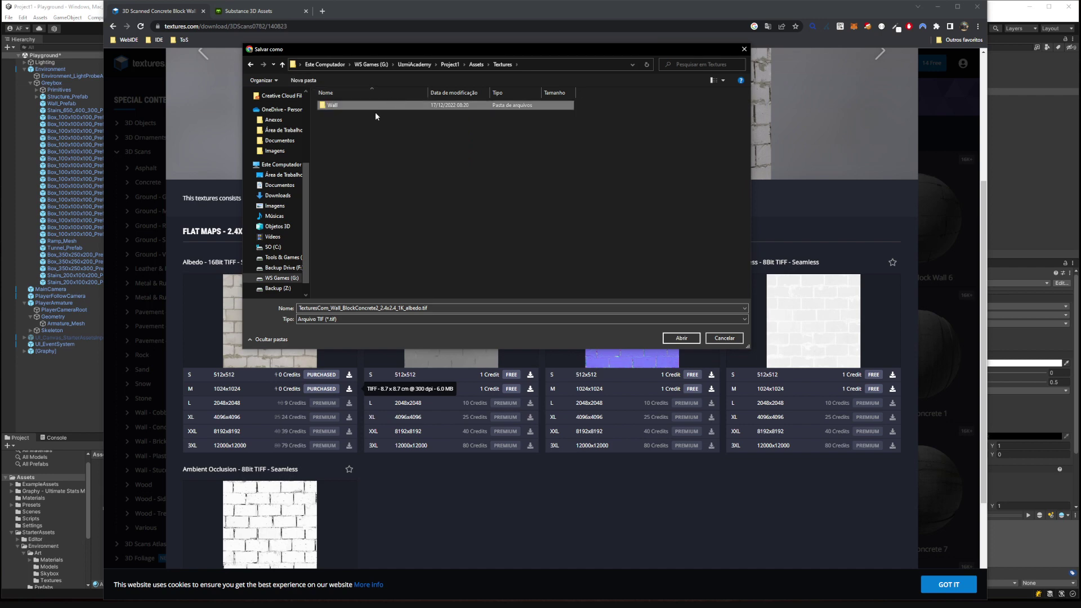
double_click(356, 106)
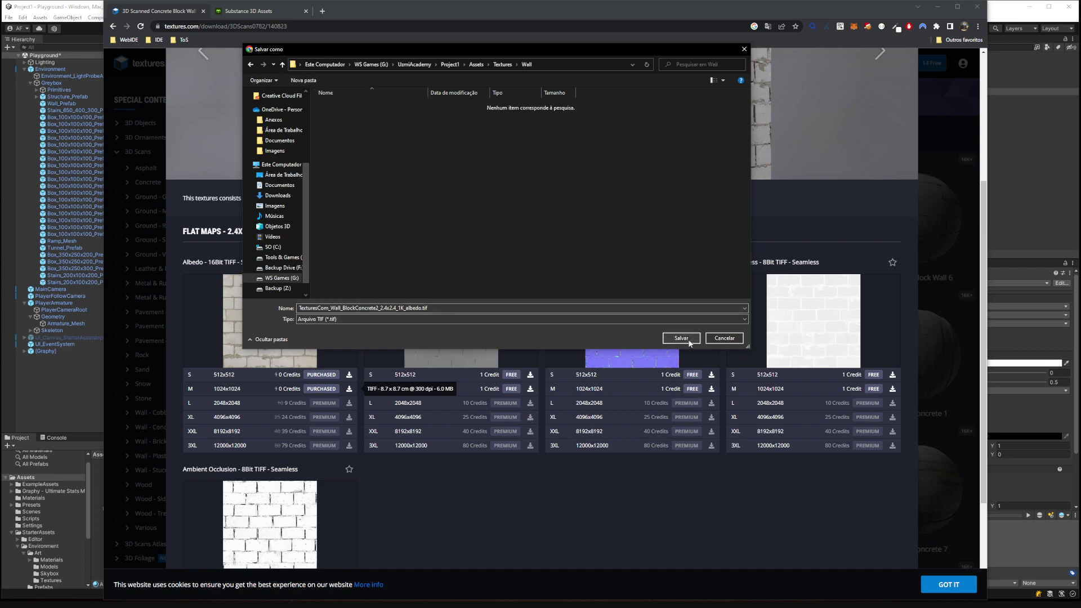
left_click(681, 338)
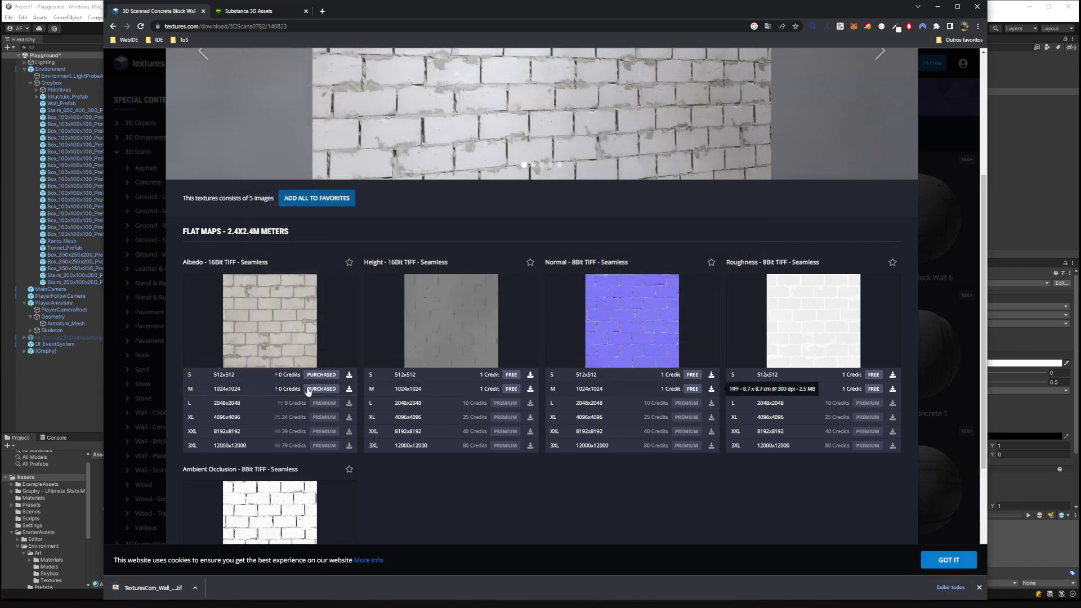
Save the free 1024x1024 normal map into the Wall folder and minimise the browser.
left_click(710, 388)
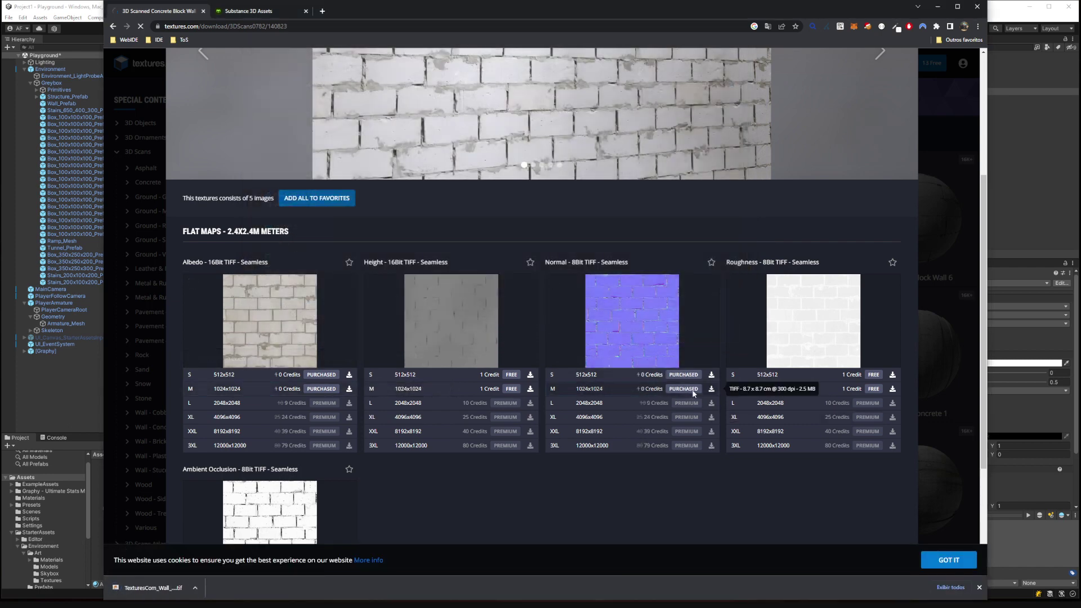
left_click(680, 338)
scroll(900, 225, "up", 4)
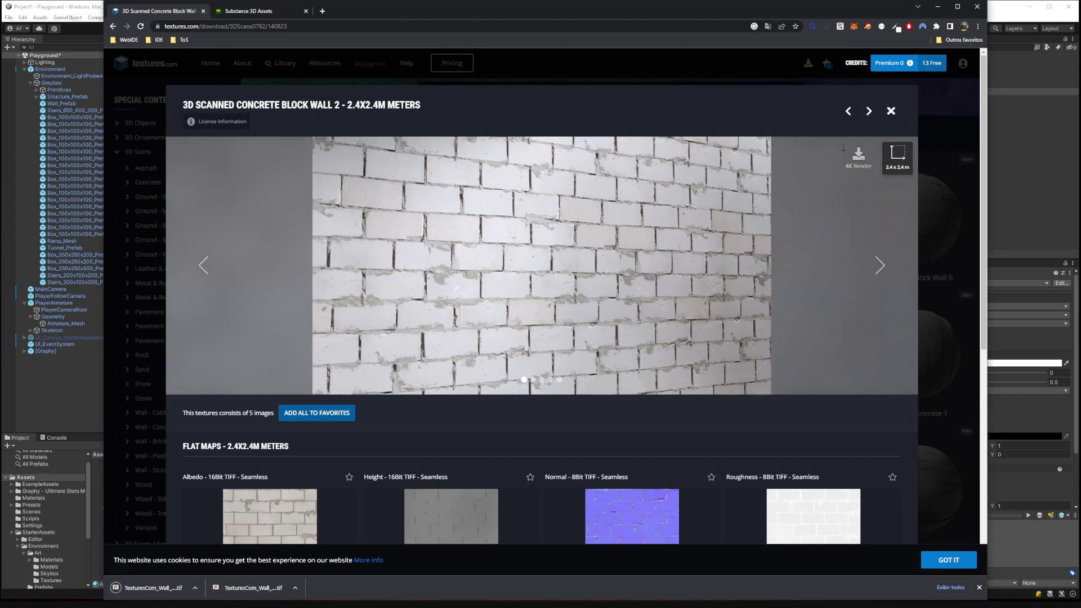
left_click(936, 8)
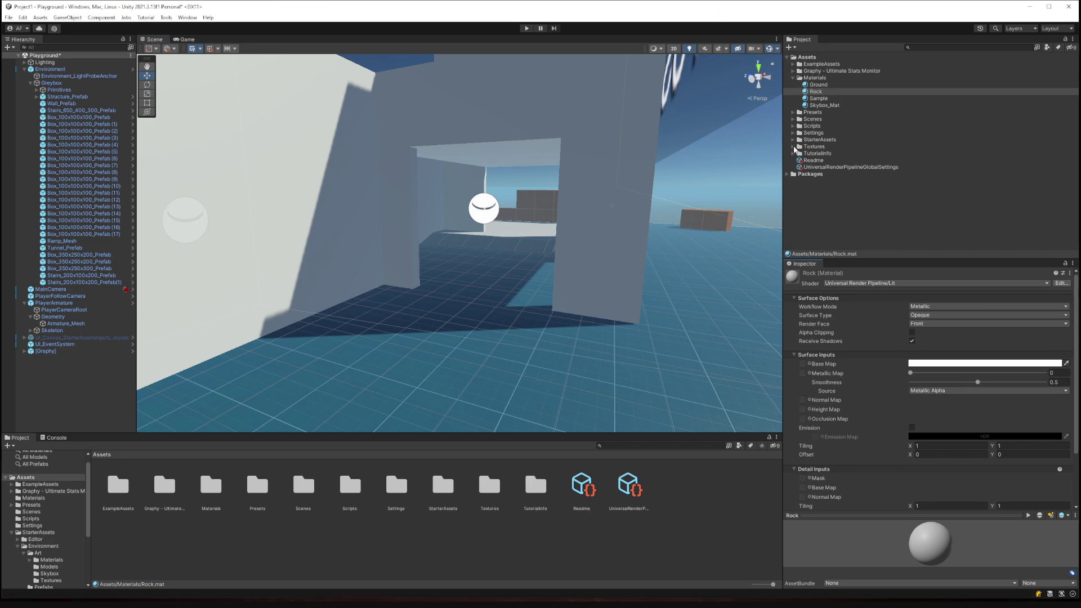
Expand Textures/Wall, then assign the concrete albedo to Rock's Base Map and the normal texture to Normal Map.
left_click(793, 147)
left_click(799, 155)
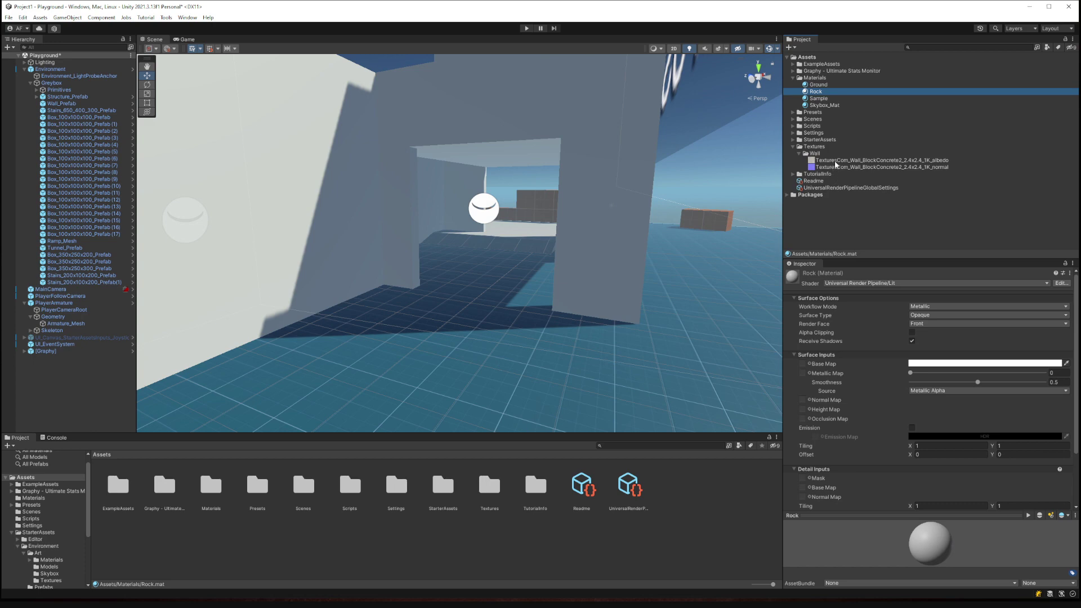
left_click_drag(836, 164, 802, 367)
right_click_drag(495, 229, 481, 211)
key("w")
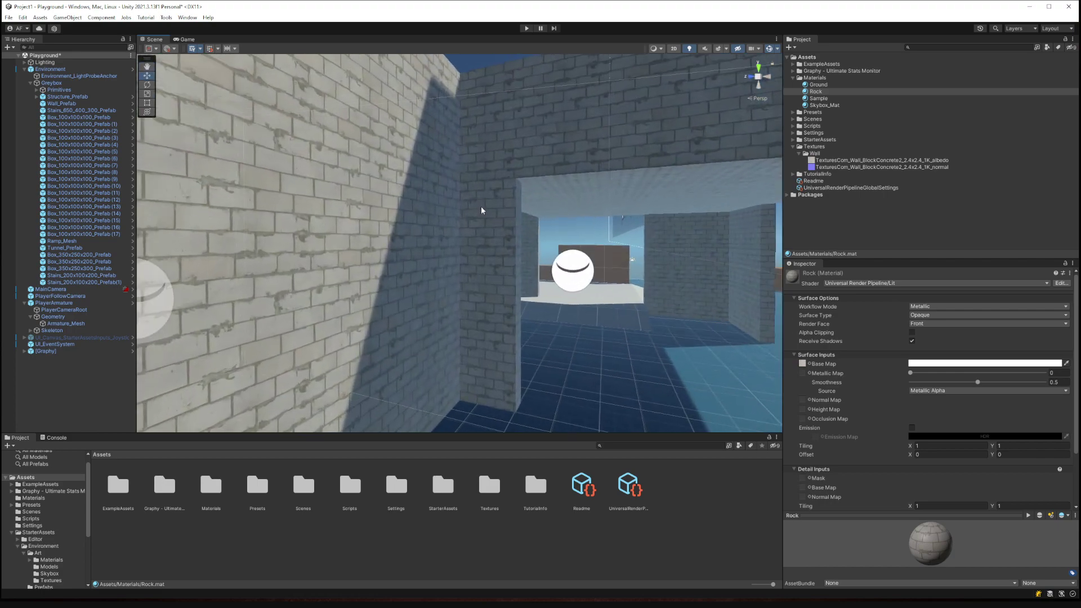
left_click_drag(835, 167, 802, 323)
left_click_drag(802, 393, 802, 399)
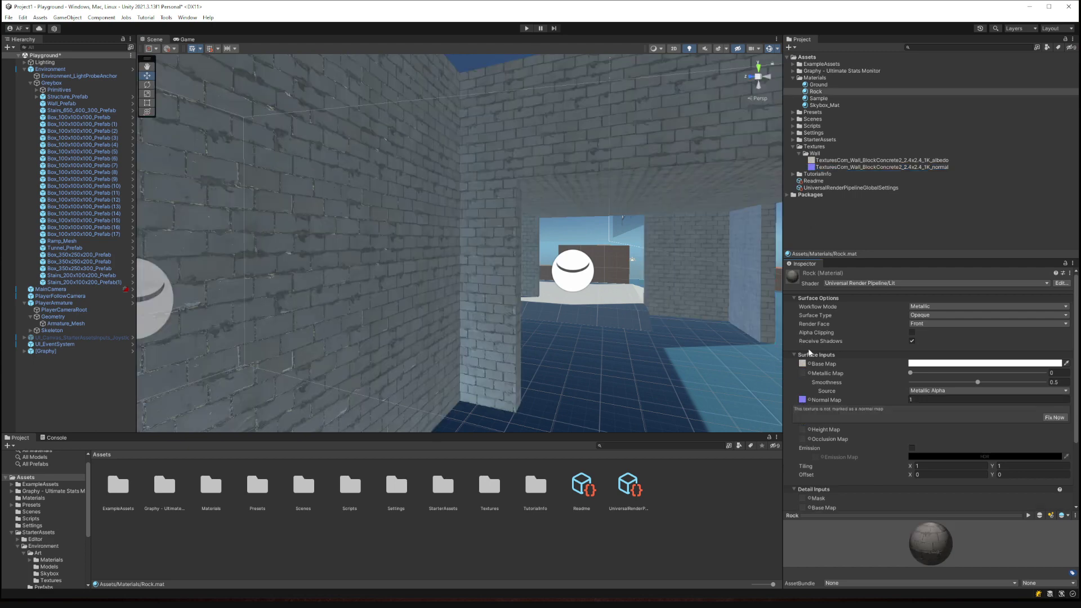
Set the wall normal texture's Texture Type to Normal map.
left_click(894, 168)
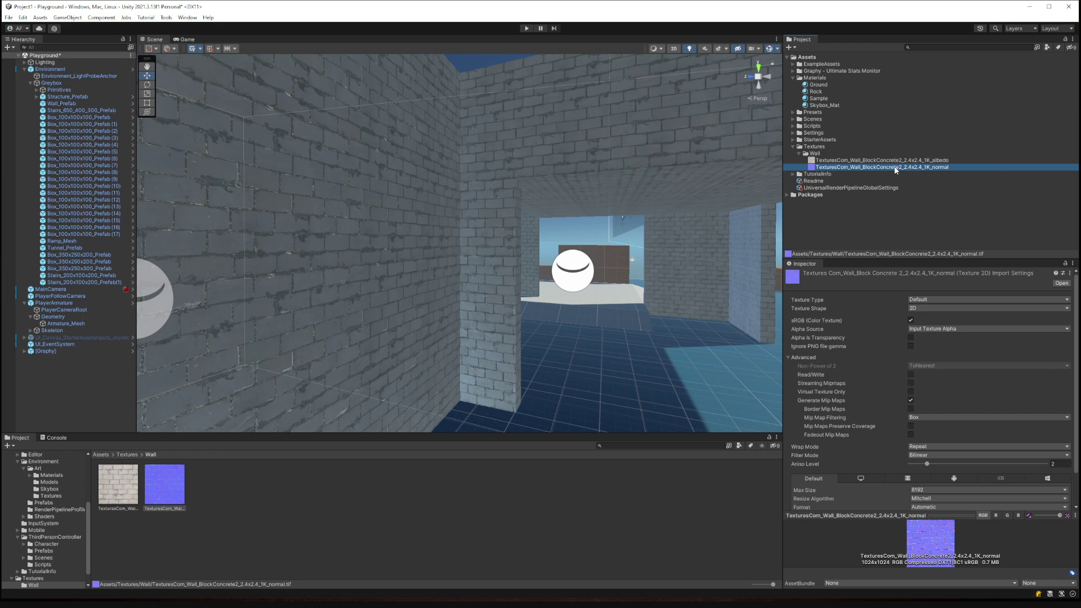
left_click(927, 299)
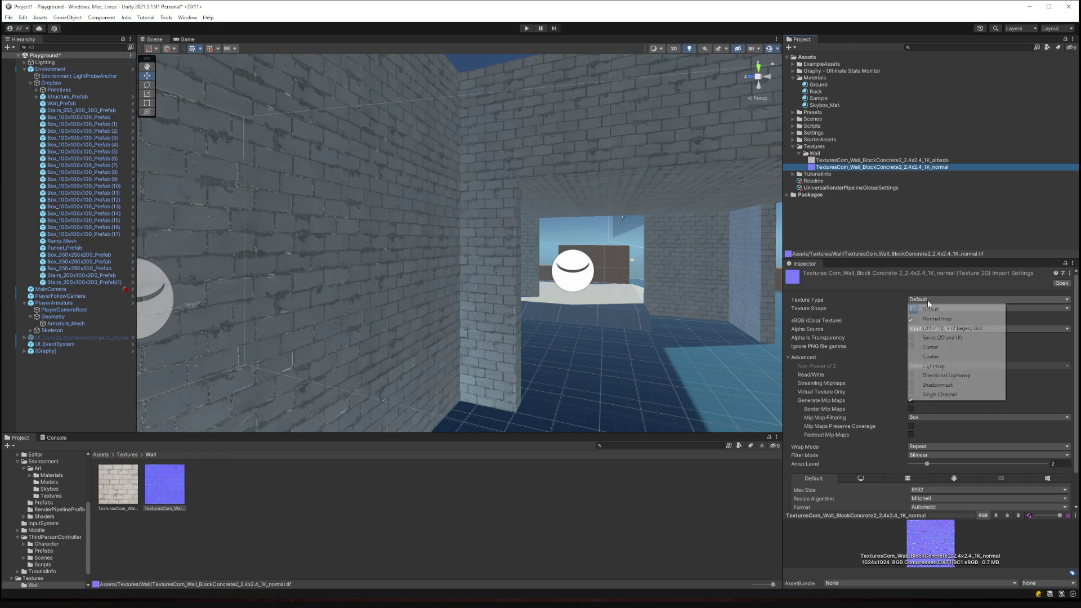
left_click(939, 319)
scroll(1038, 481, "down", 1)
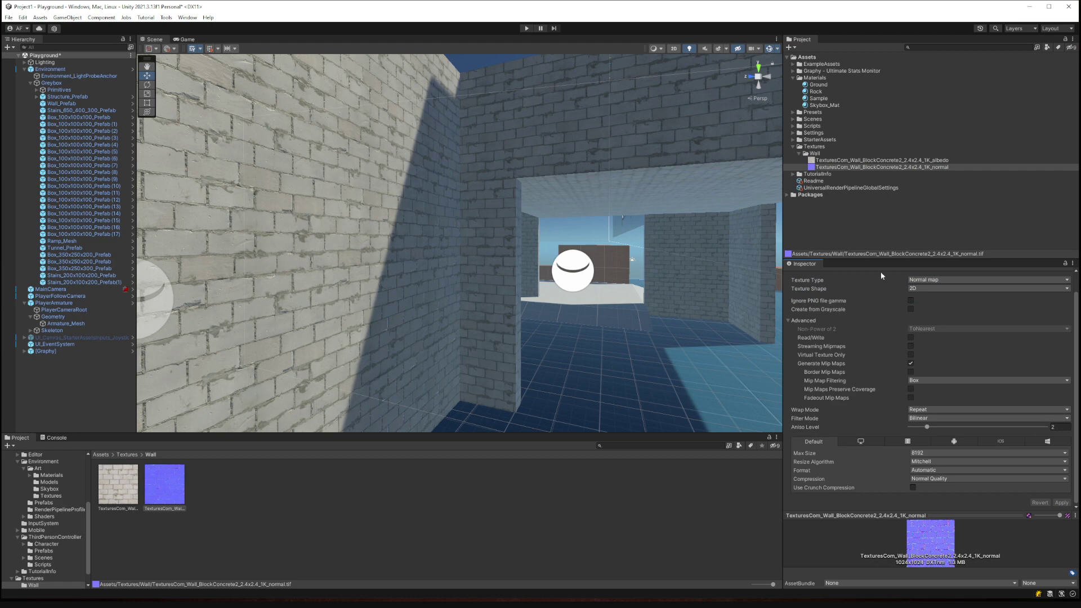
scroll(893, 302, "up", 1)
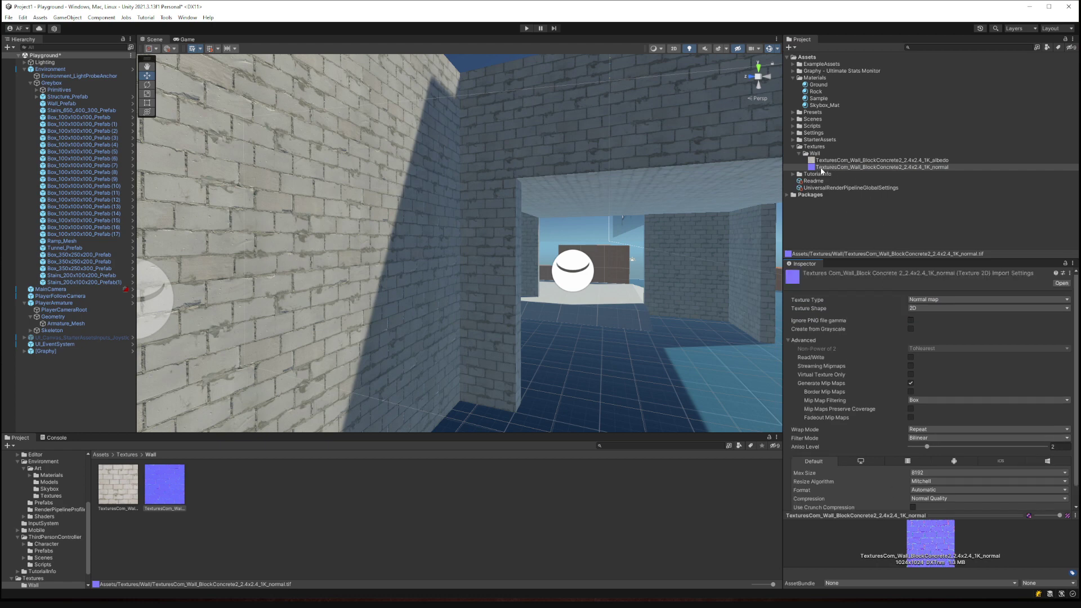
left_click(909, 301)
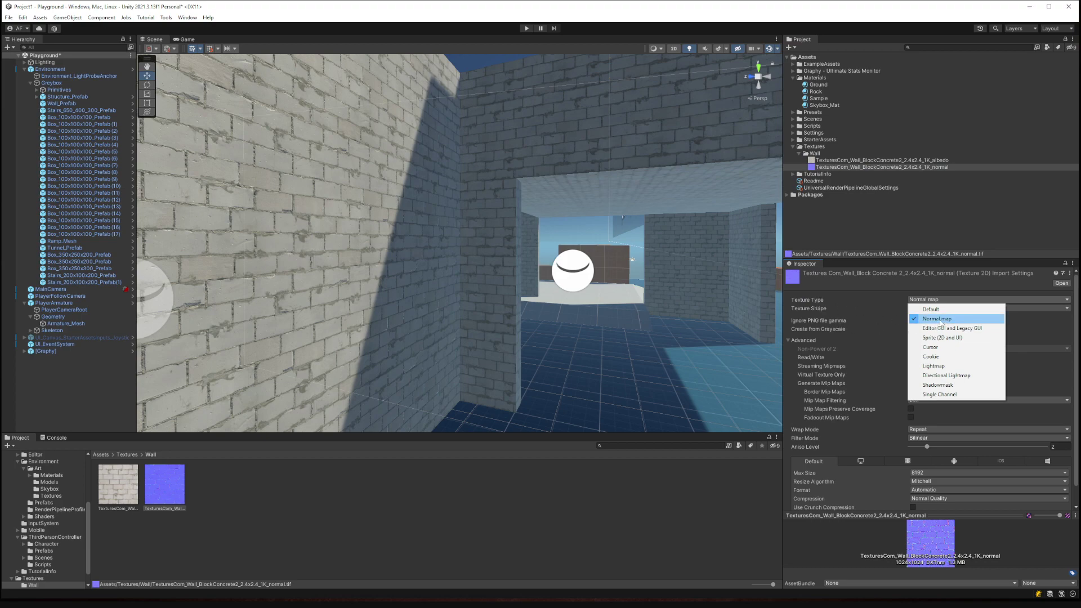
Raise the Rock material's Metallic value to about 0.31.
left_click_drag(1076, 365, 1053, 442)
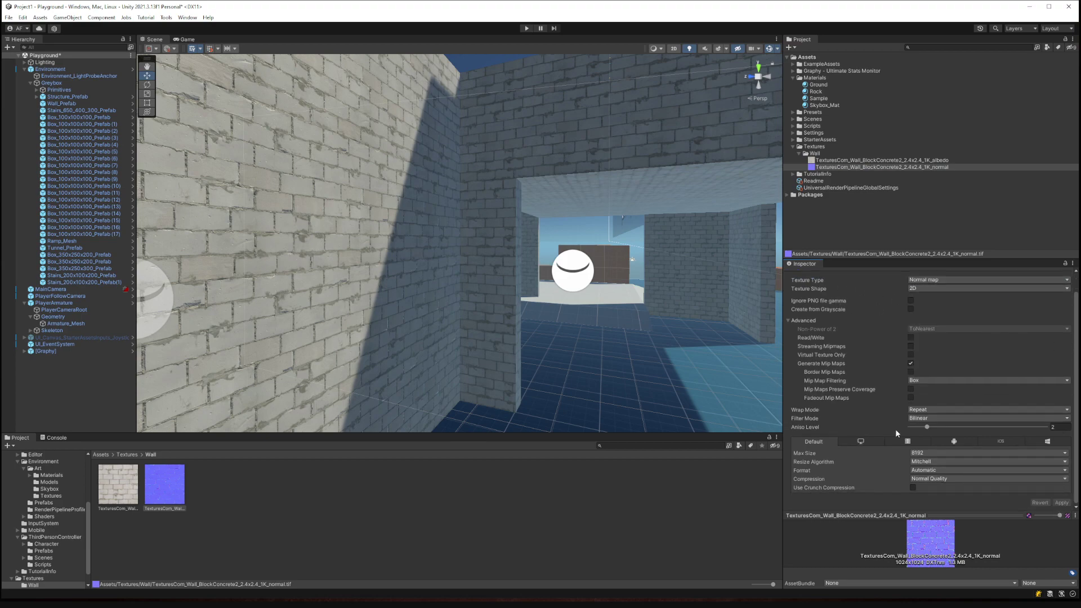
right_click_drag(428, 310, 369, 270)
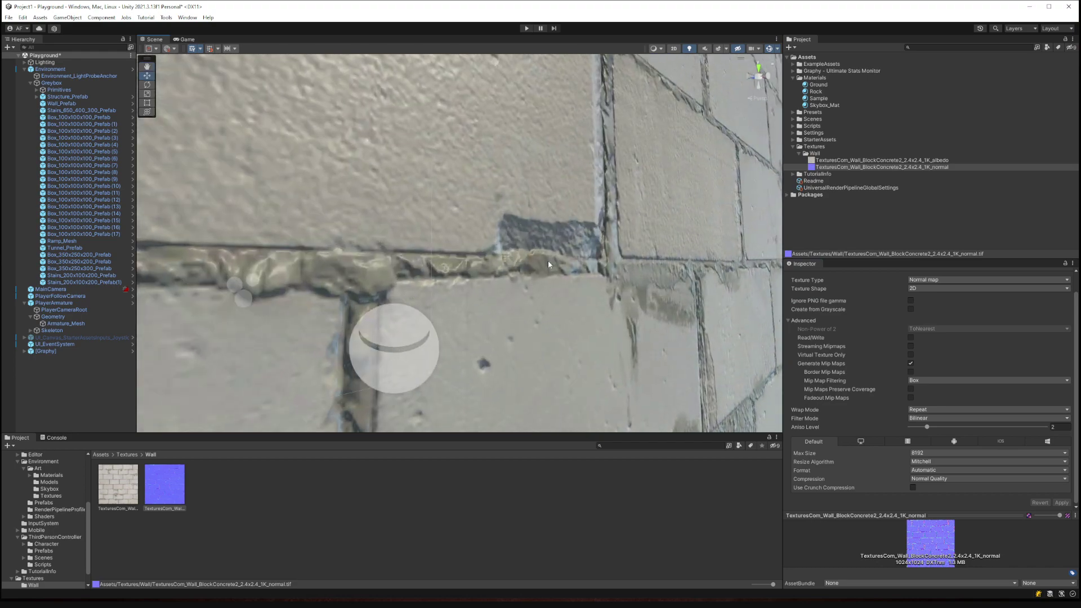
scroll(549, 260, "down", 10)
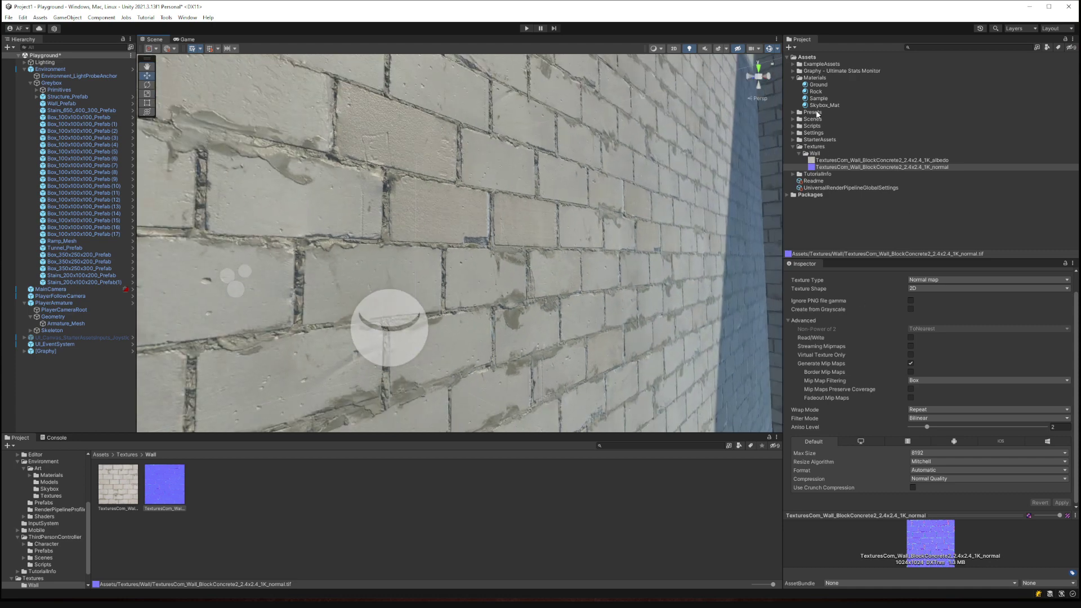
left_click(816, 91)
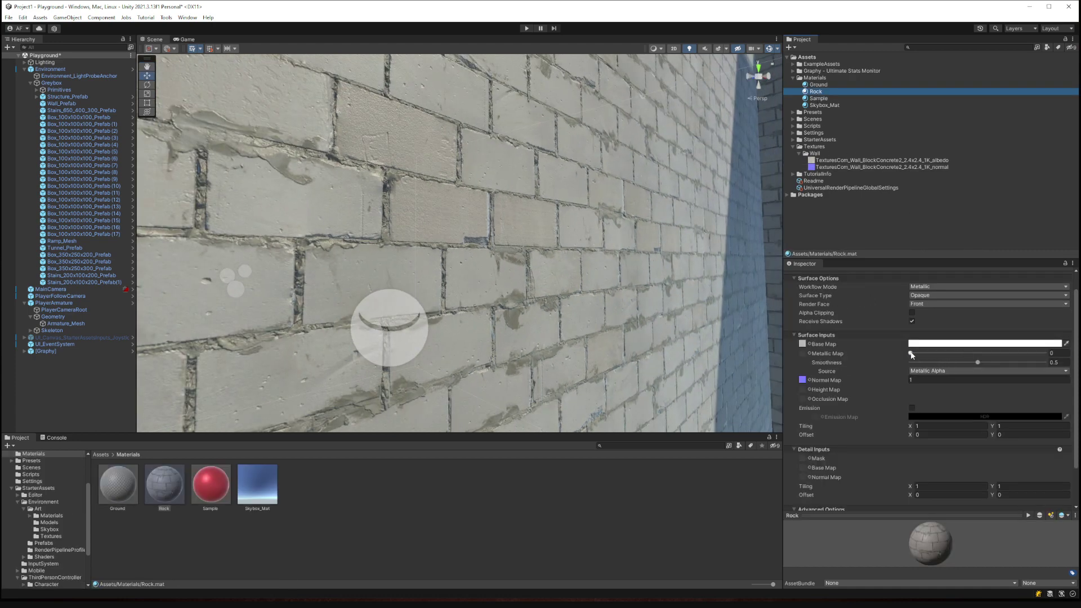
mouse_move(915, 353)
left_mouse_down()
mouse_move(971, 357)
mouse_move(932, 358)
left_mouse_up()
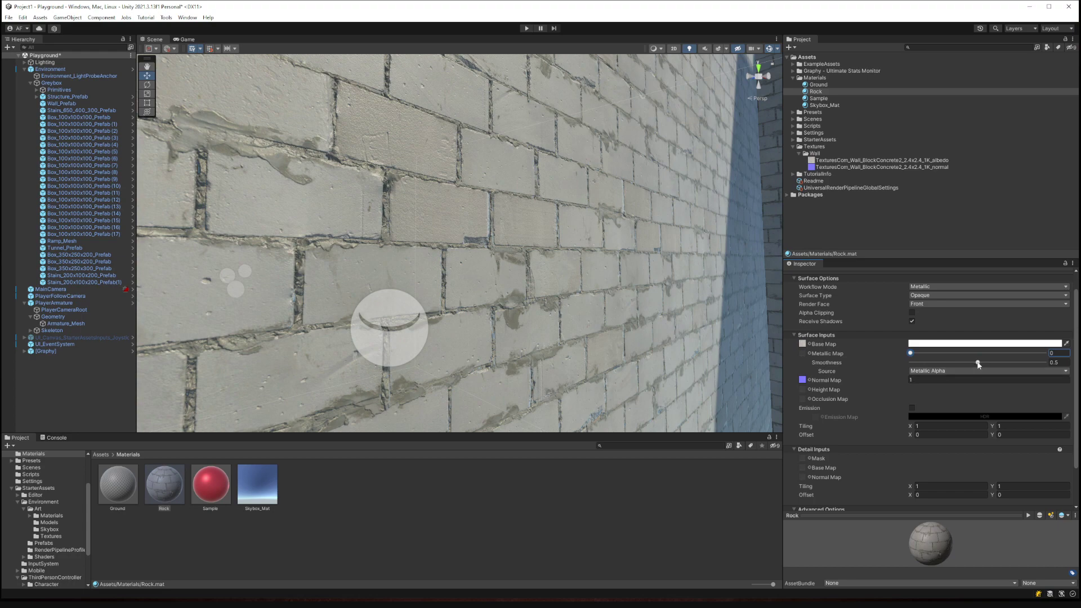
Lower the Rock material's smoothness slightly and fly the camera around the walls.
mouse_move(977, 363)
left_mouse_down()
mouse_move(945, 364)
mouse_move(982, 366)
mouse_move(954, 366)
mouse_move(966, 367)
left_mouse_up()
key("s")
right_click_drag(611, 293, 858, 198)
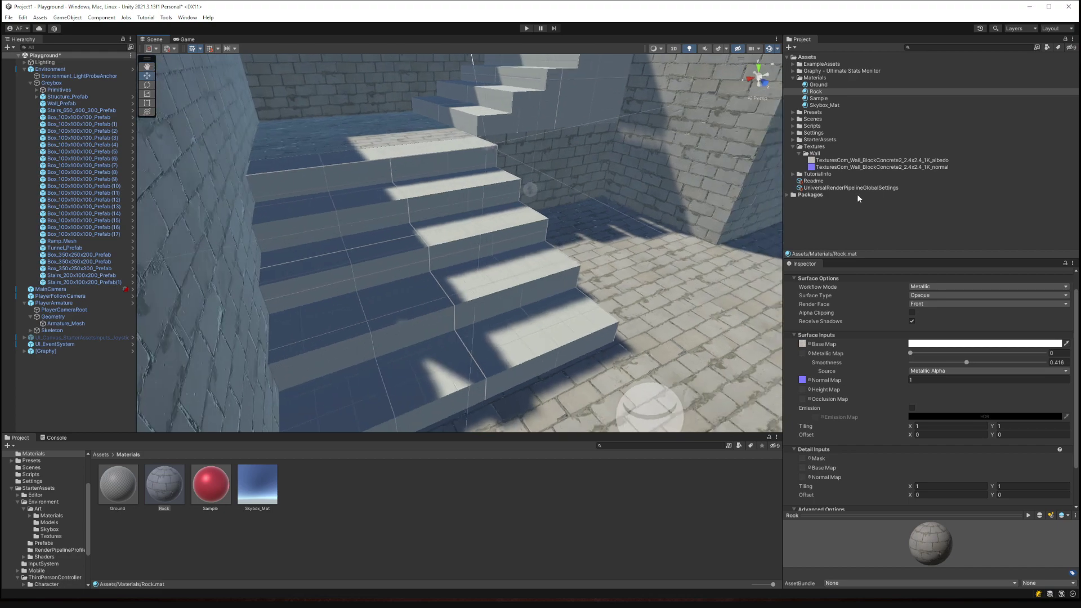
right_click_drag(439, 211, 62, 281)
Select the Ground object to check which material its Mesh Renderer uses.
left_click(467, 254)
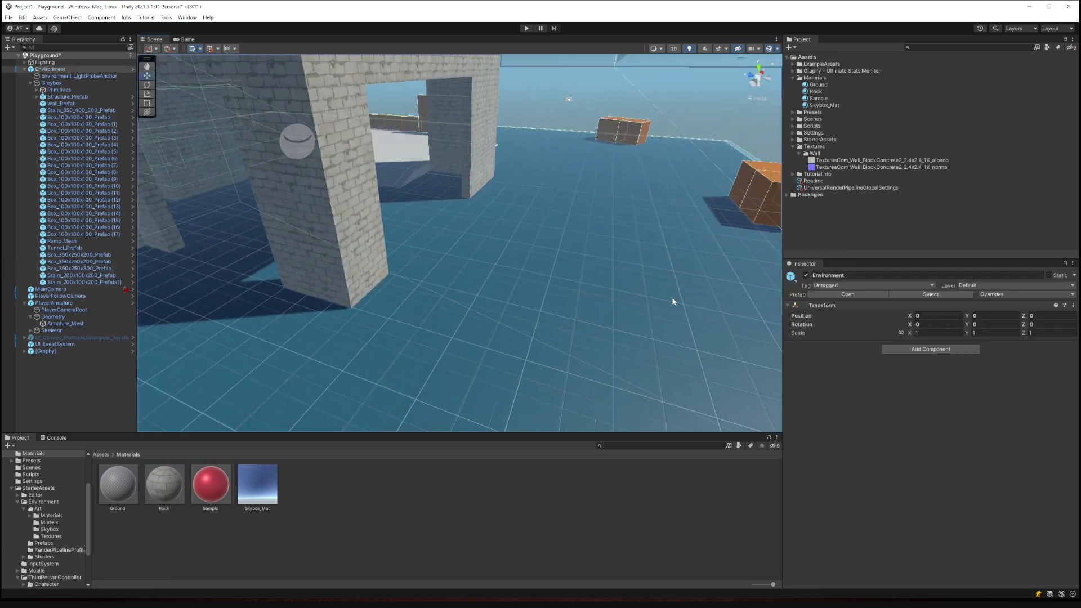
left_click(654, 308)
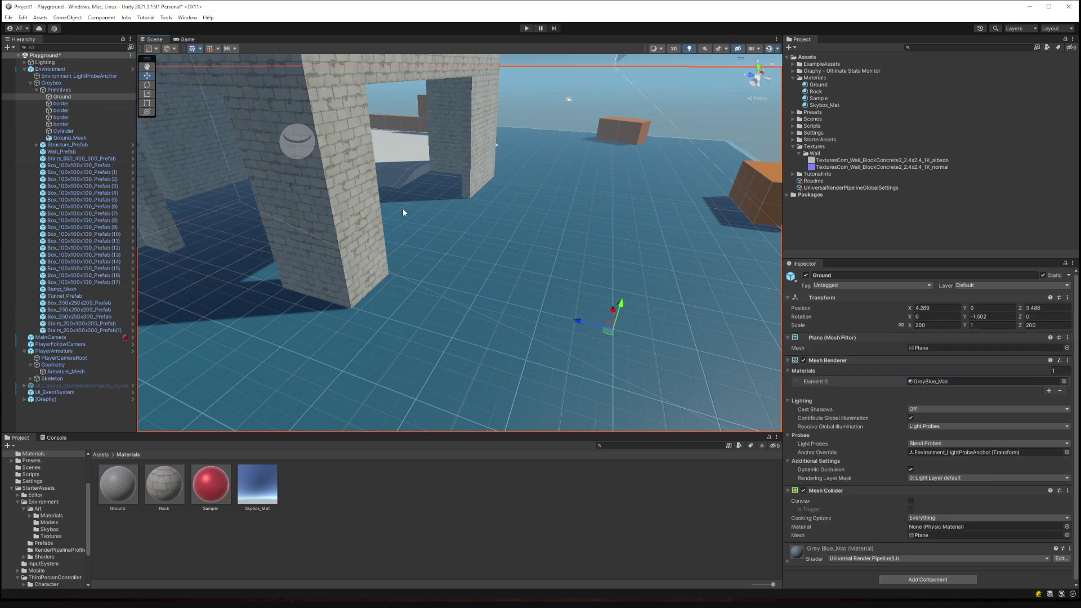
right_click_drag(563, 313, 442, 272)
right_click_drag(418, 265, 569, 255)
Switch back to the textures.com Concrete Block Wall 2 page in Chrome.
key("alt+Tab")
key("Escape")
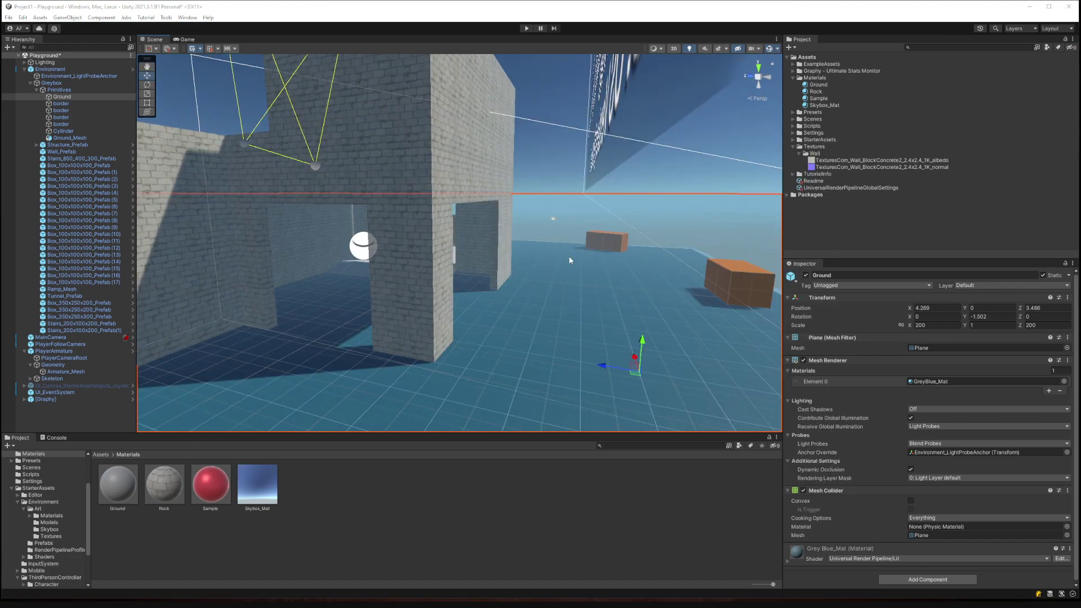
key("alt+Tab")
key("Tab")
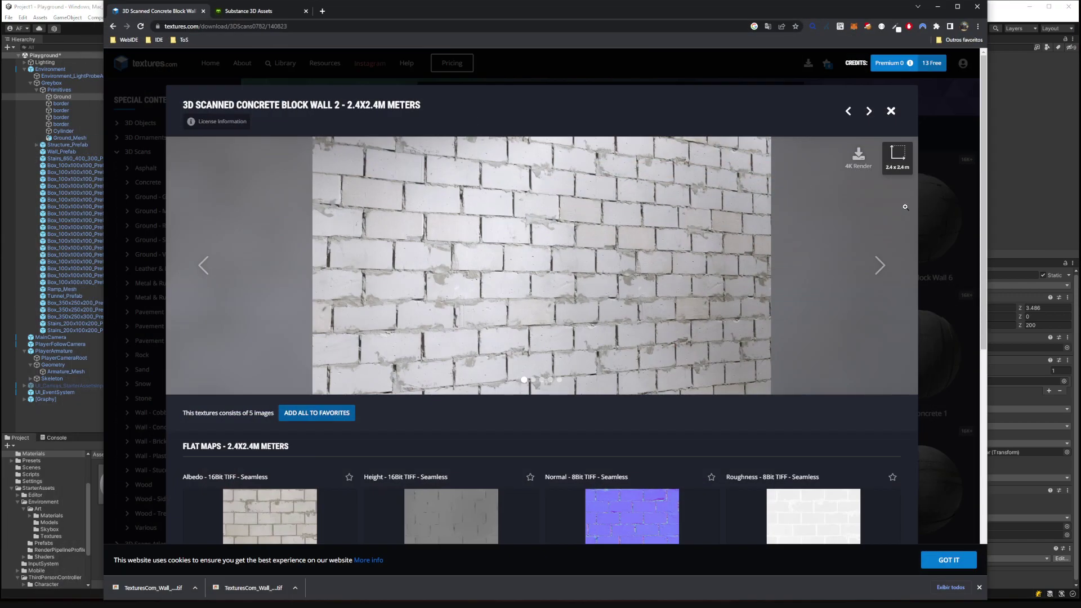
Browse textures.com's 3D Scans to the Broken Asphalt texture page.
left_click(913, 188)
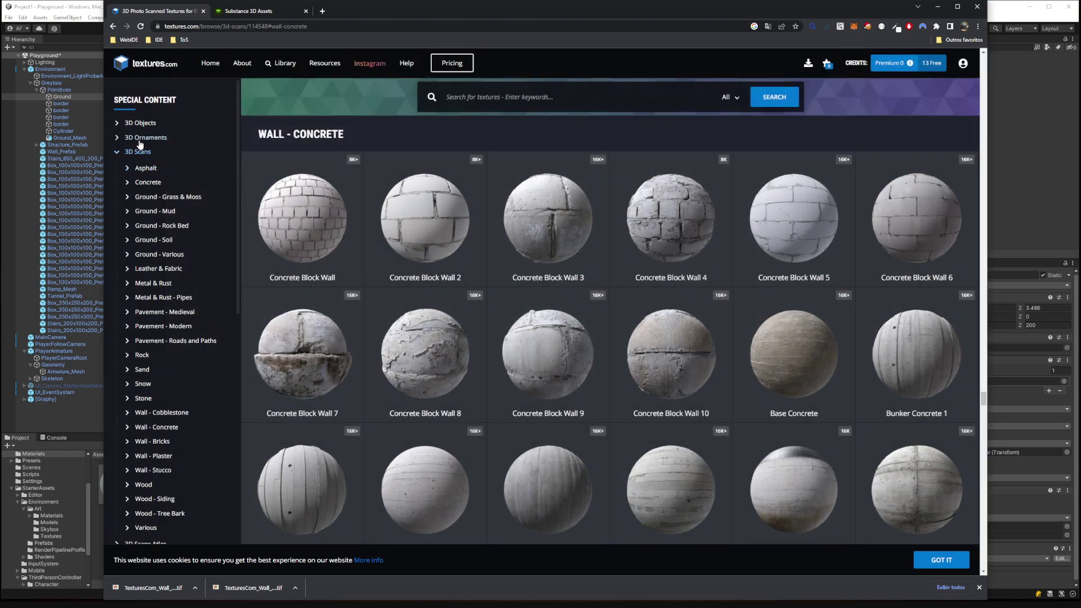
left_click(140, 123)
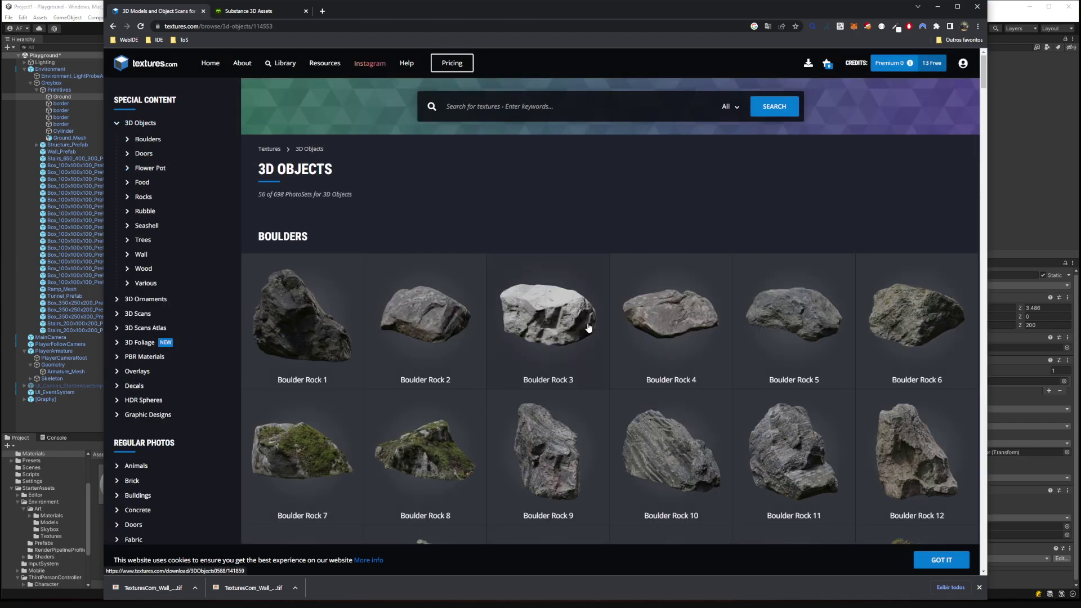
left_click(143, 153)
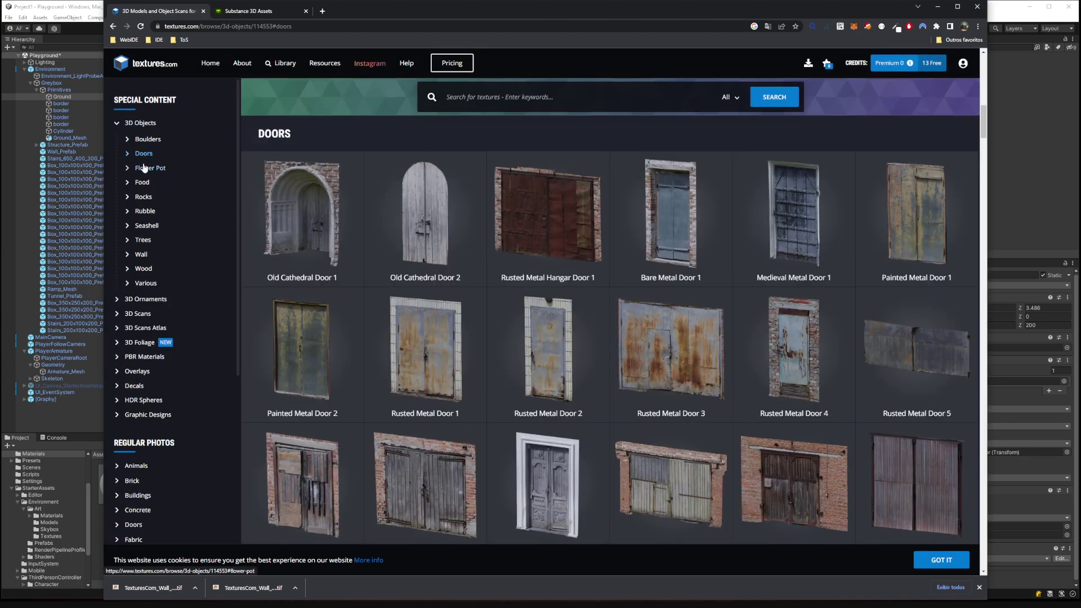
left_click(147, 314)
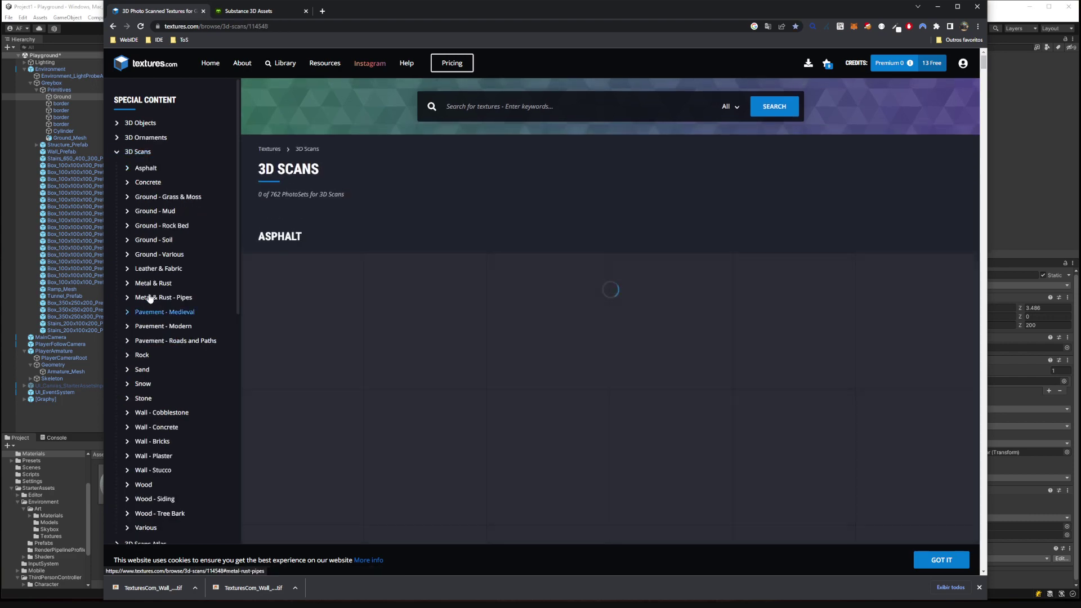
scroll(619, 338, "down", 8)
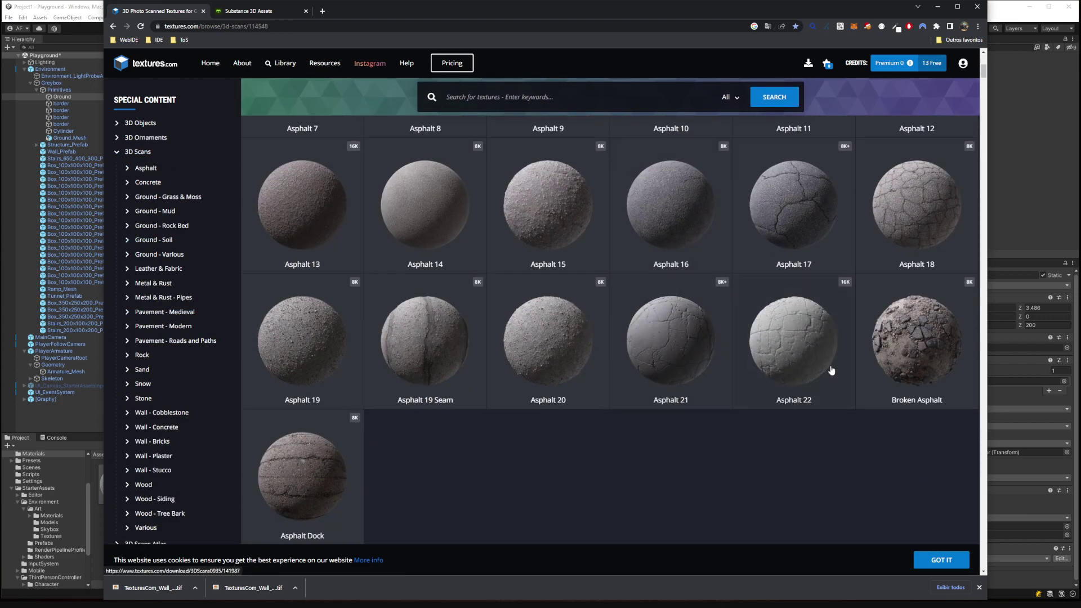
left_click(906, 349)
scroll(623, 359, "down", 3)
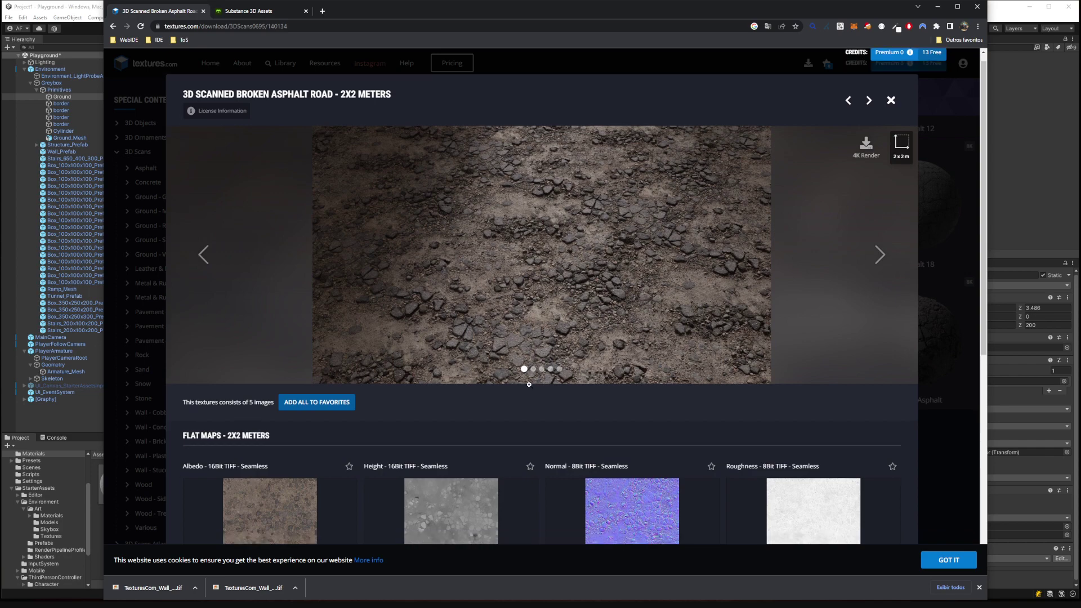
Save the 1024x1024 albedo map into a new Assets/Textures/Ground folder.
left_click(330, 432)
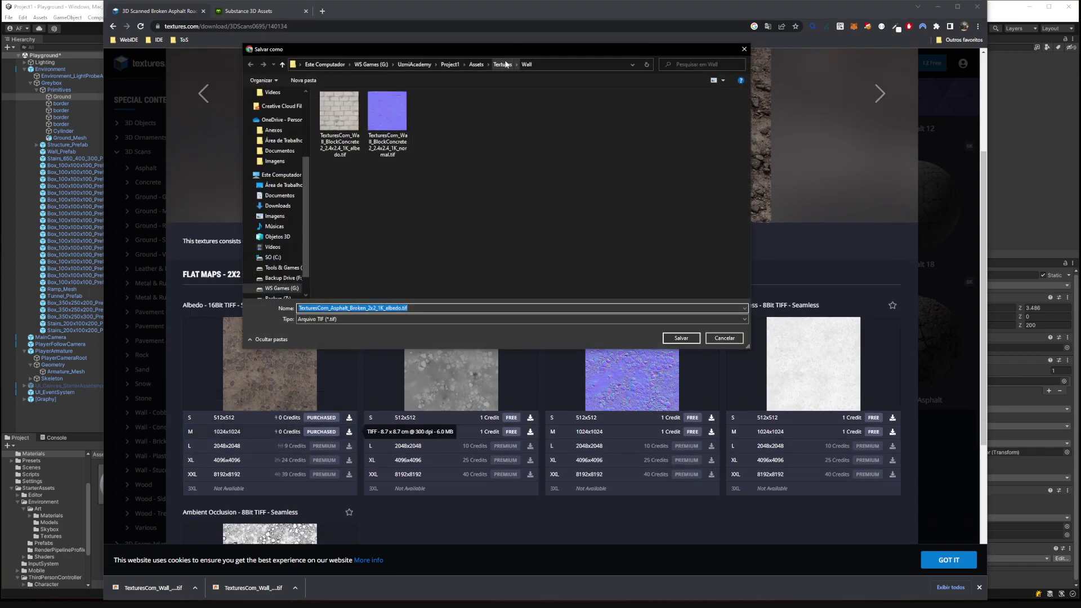
left_click(502, 64)
left_click(312, 82)
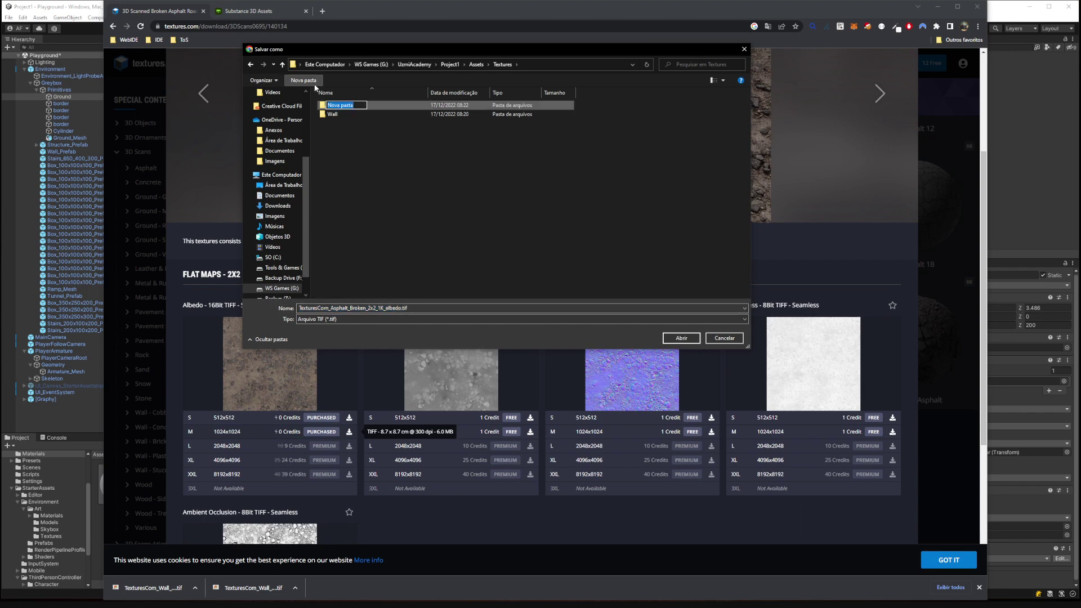
key("Return")
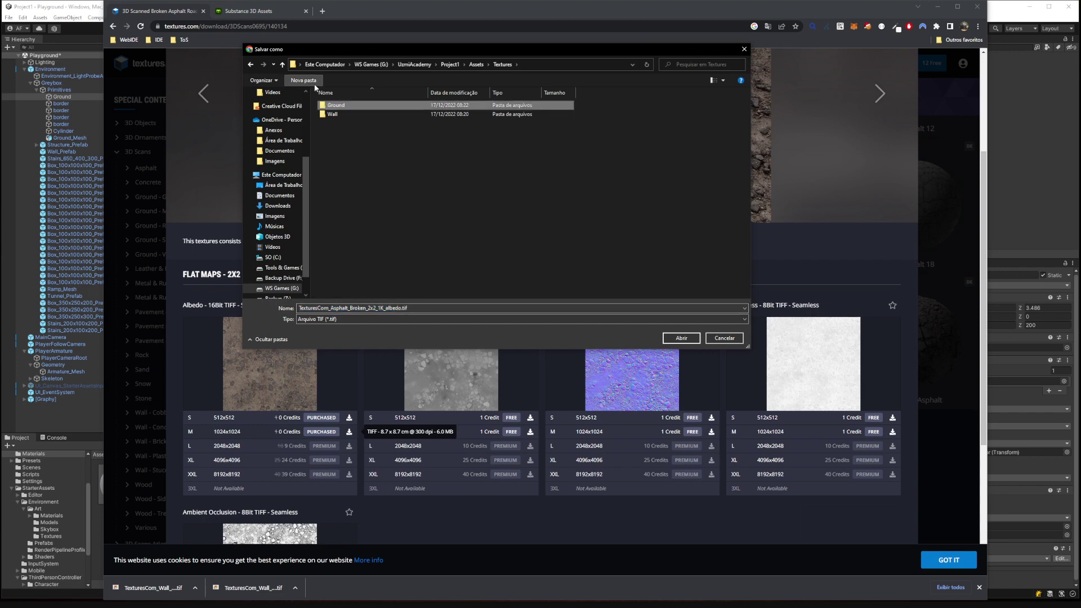
double_click(336, 106)
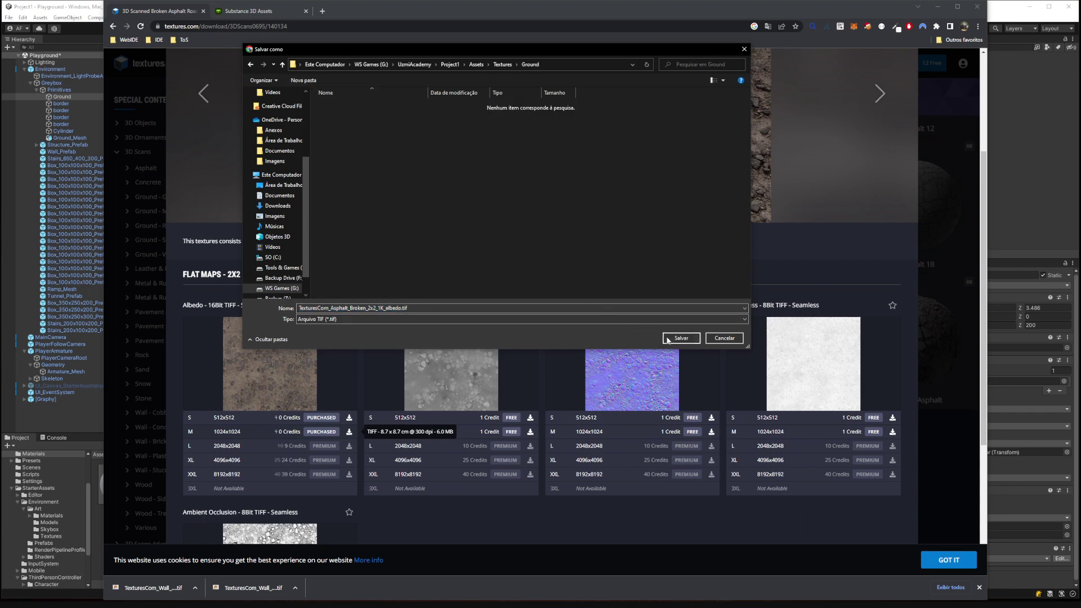
left_click(680, 338)
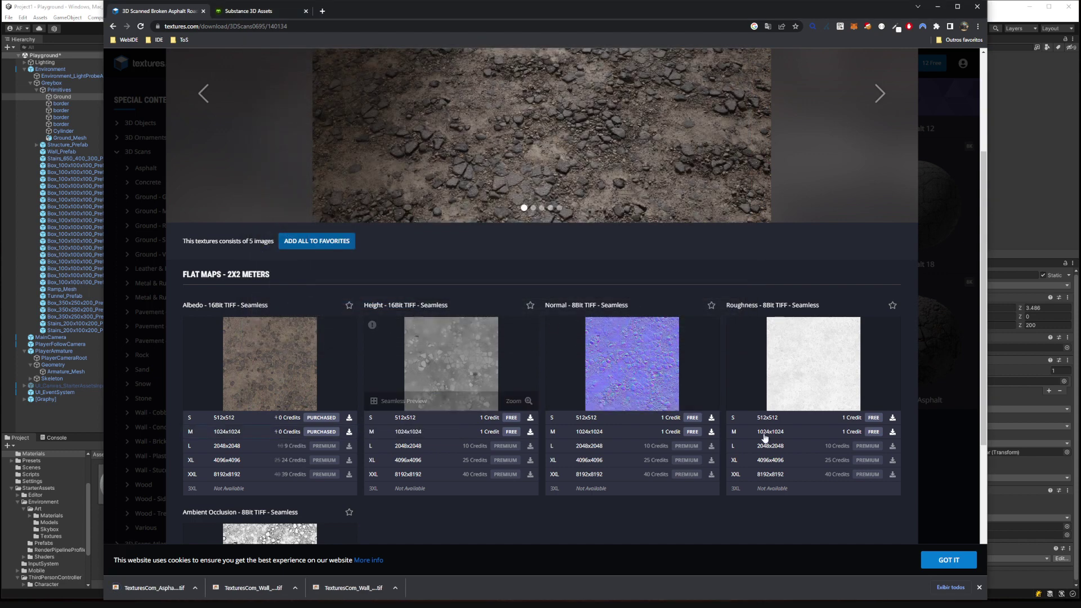
Save the 1024x1024 normal and ambient occlusion maps into the Ground folder too.
left_click(691, 432)
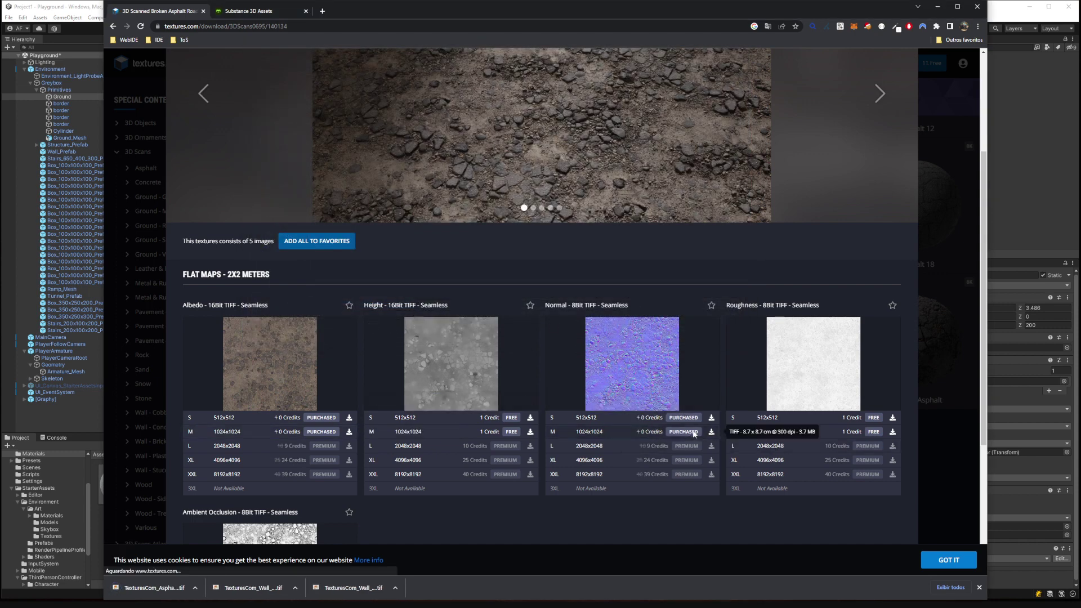
left_click(680, 337)
scroll(461, 440, "down", 2)
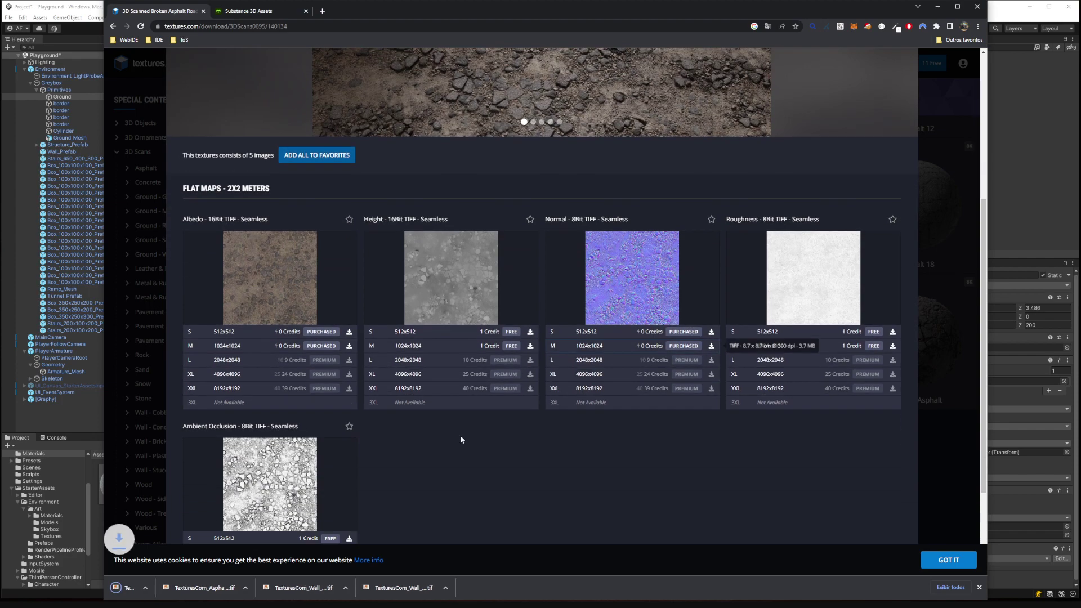
scroll(462, 427, "down", 2)
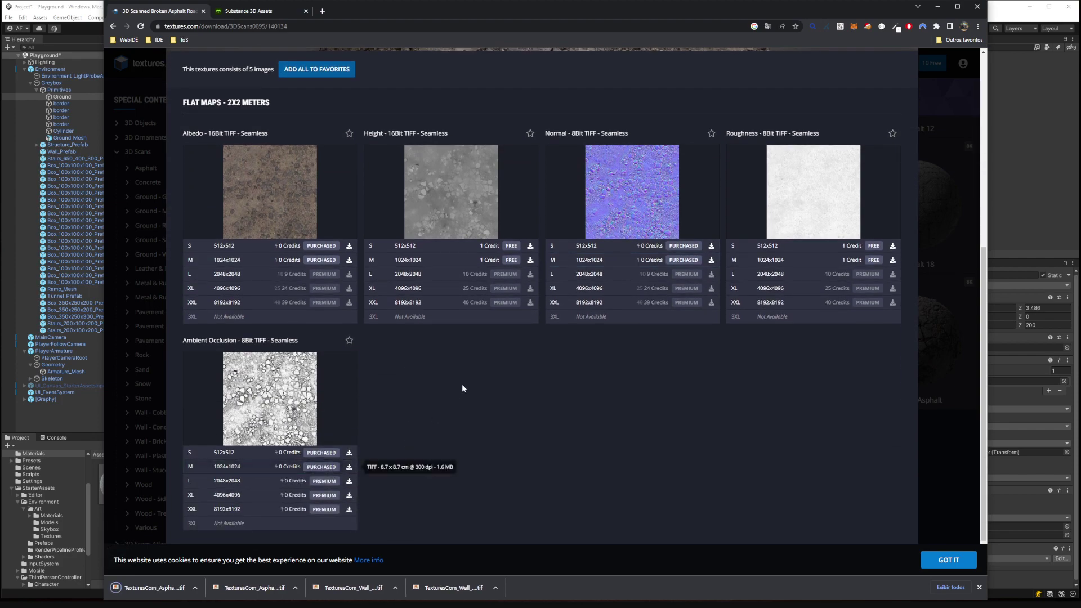
left_click(681, 337)
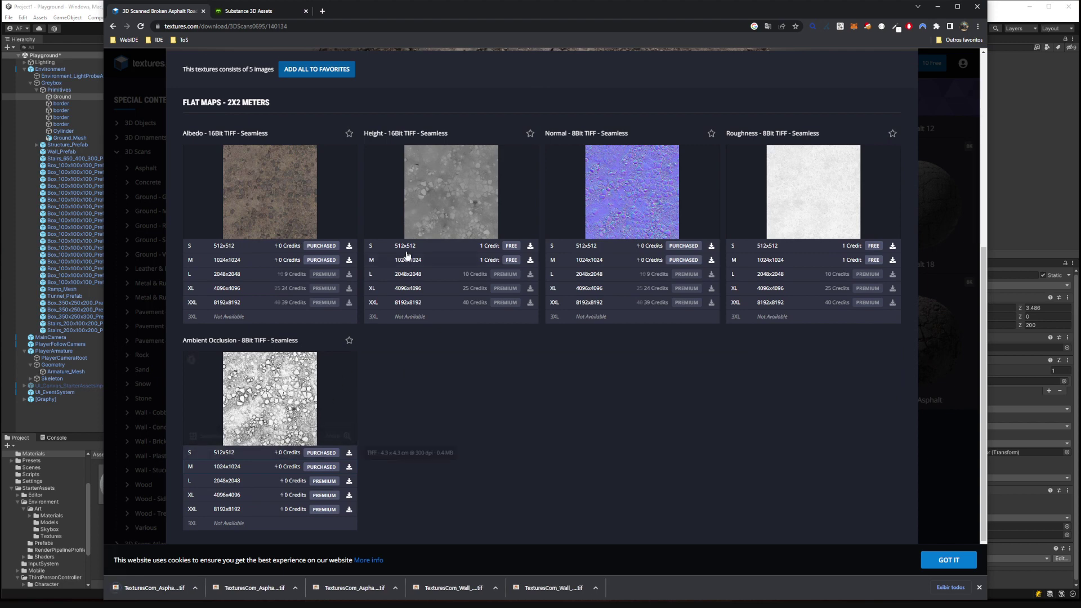
left_click(990, 10)
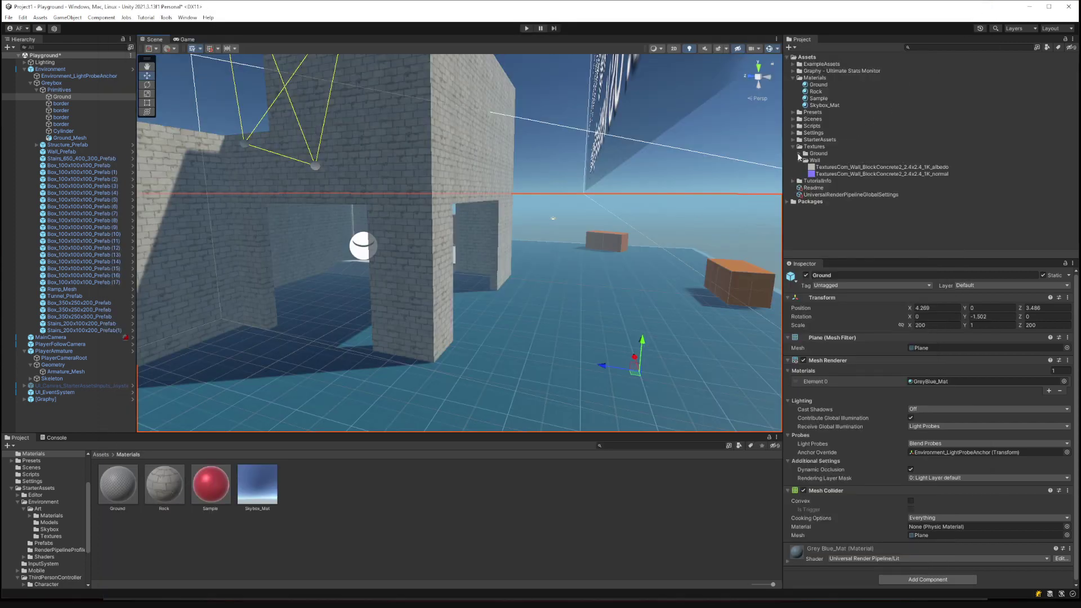
Create a new material named Ground_Rock in the Materials folder.
left_click(798, 155)
left_click(817, 85)
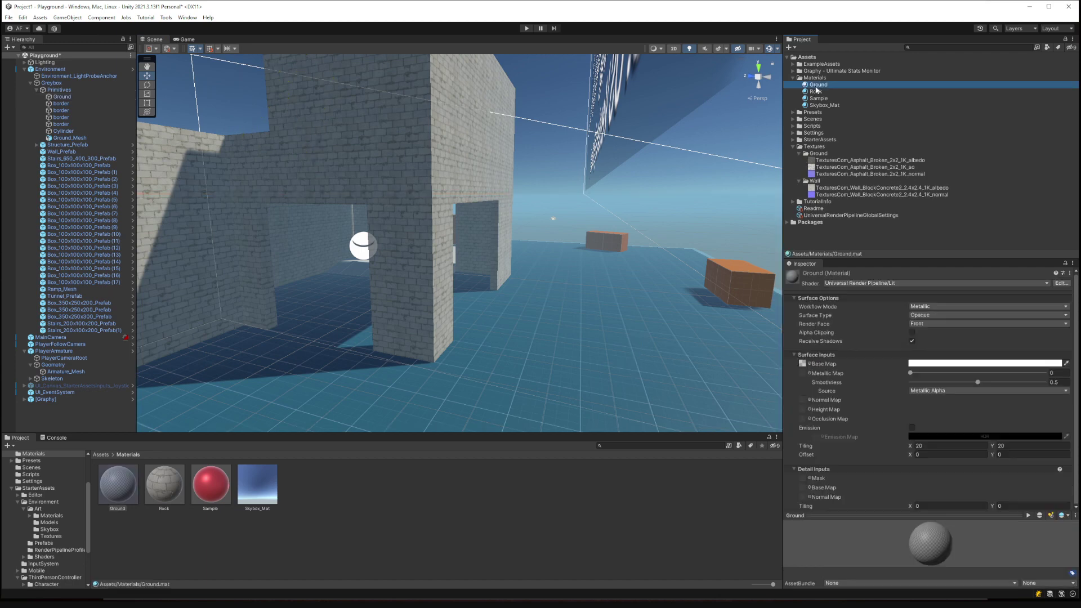
right_click(816, 78)
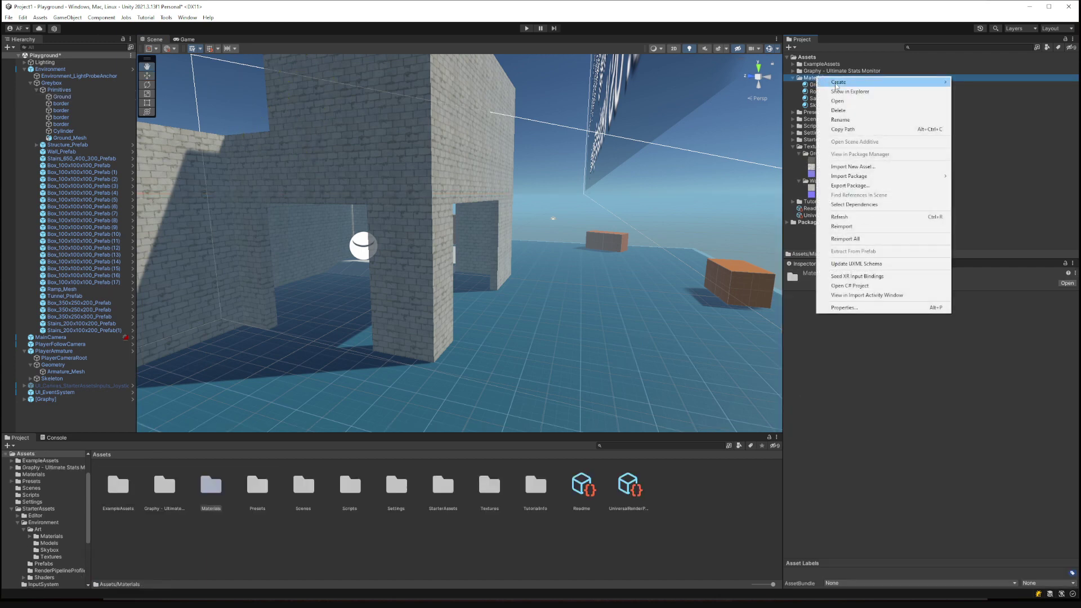
mouse_move(853, 86)
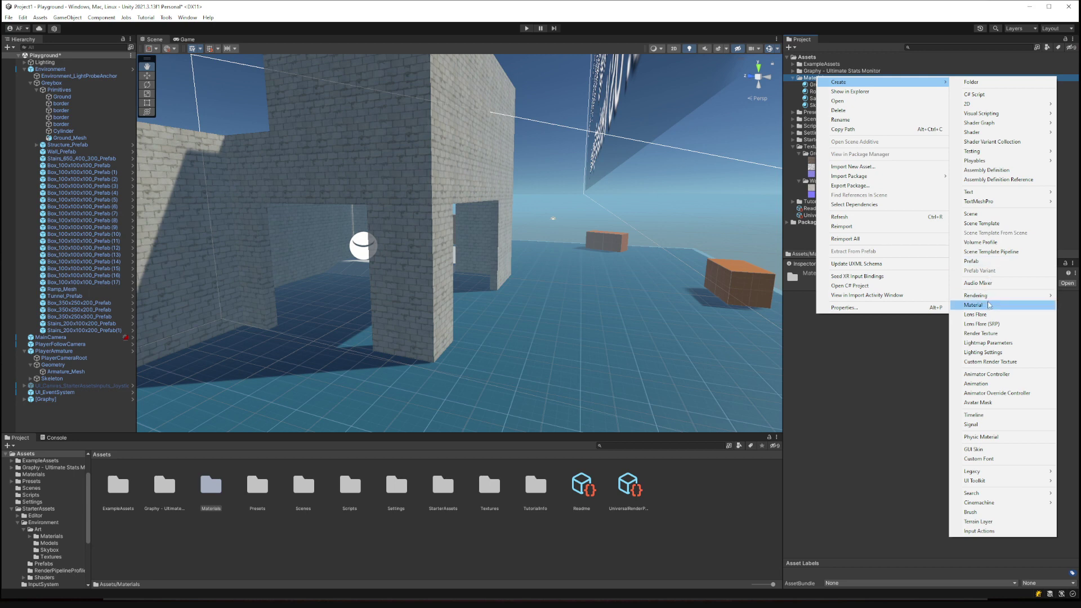
left_click(985, 304)
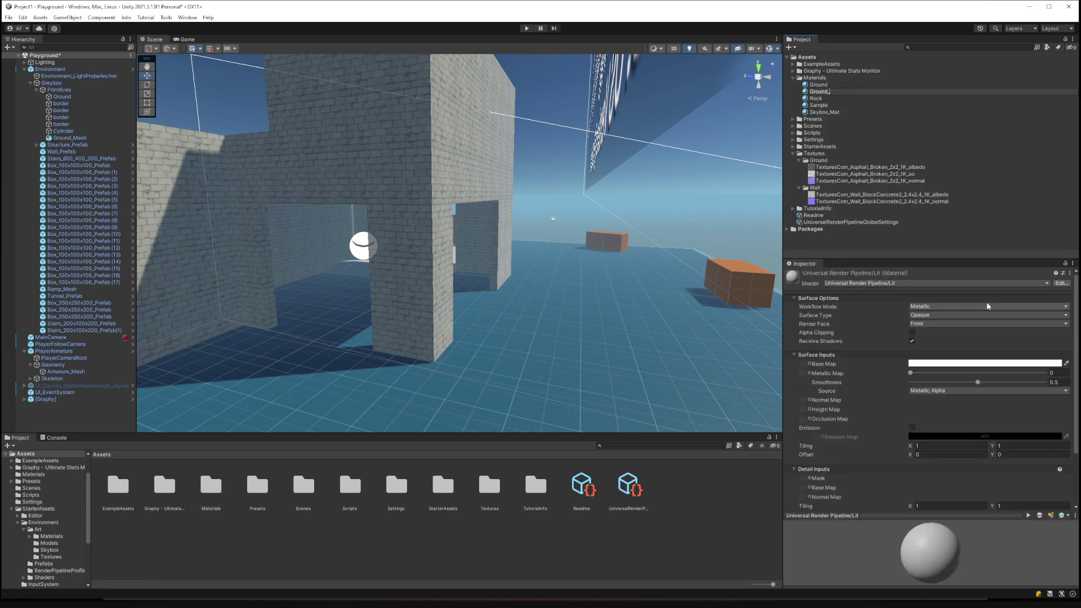
type("Ground_Rock")
key("Return")
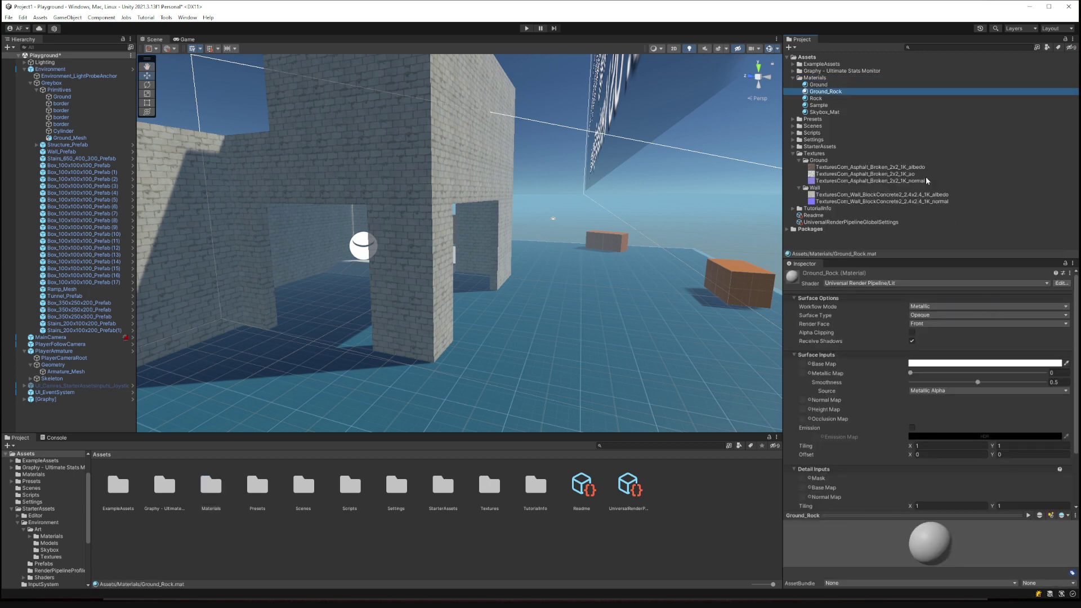
Try Ground_Rock on the floor, then select the Ground plane under Greybox primitives.
left_click_drag(833, 94, 602, 323)
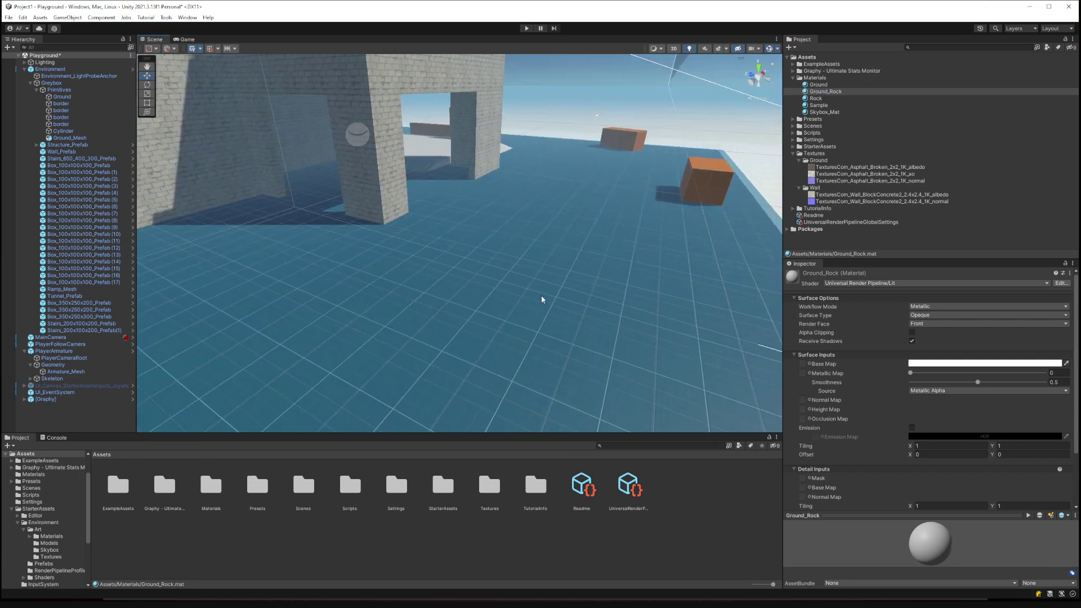
left_click(613, 324)
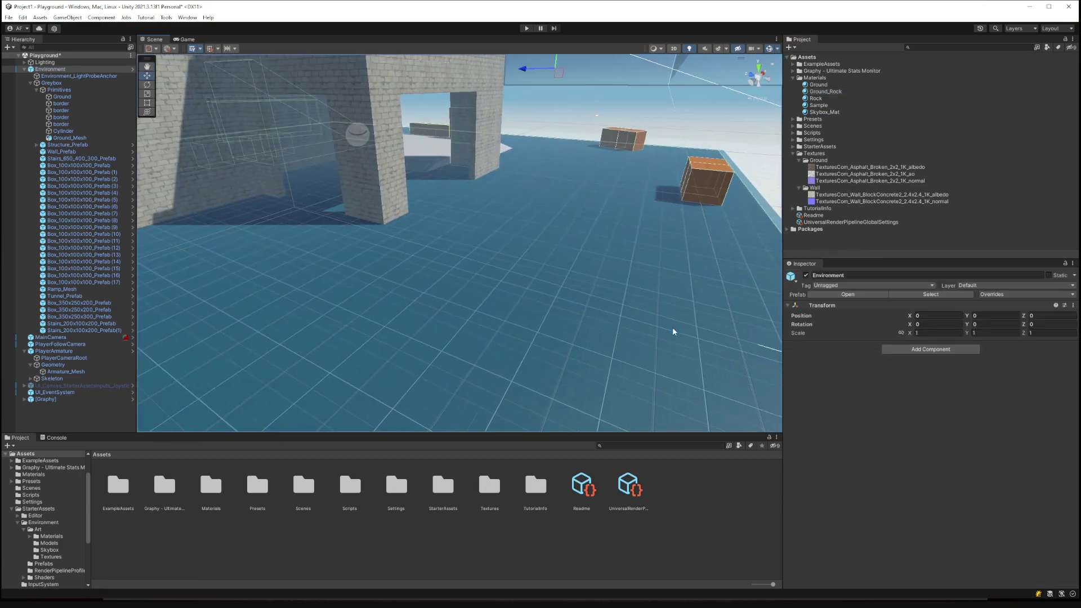
left_click(31, 83)
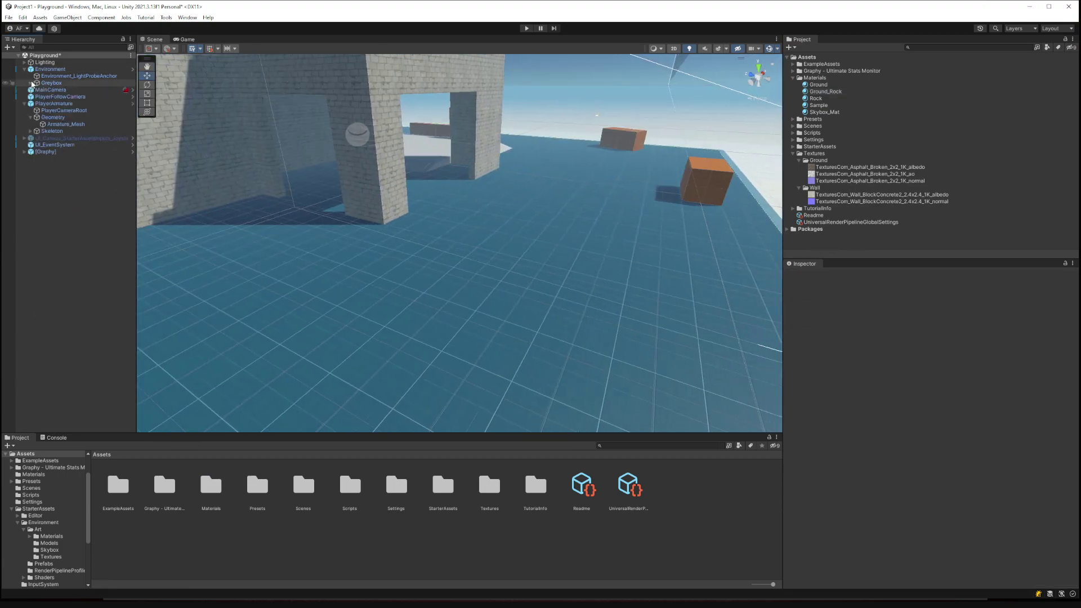
left_click(48, 83)
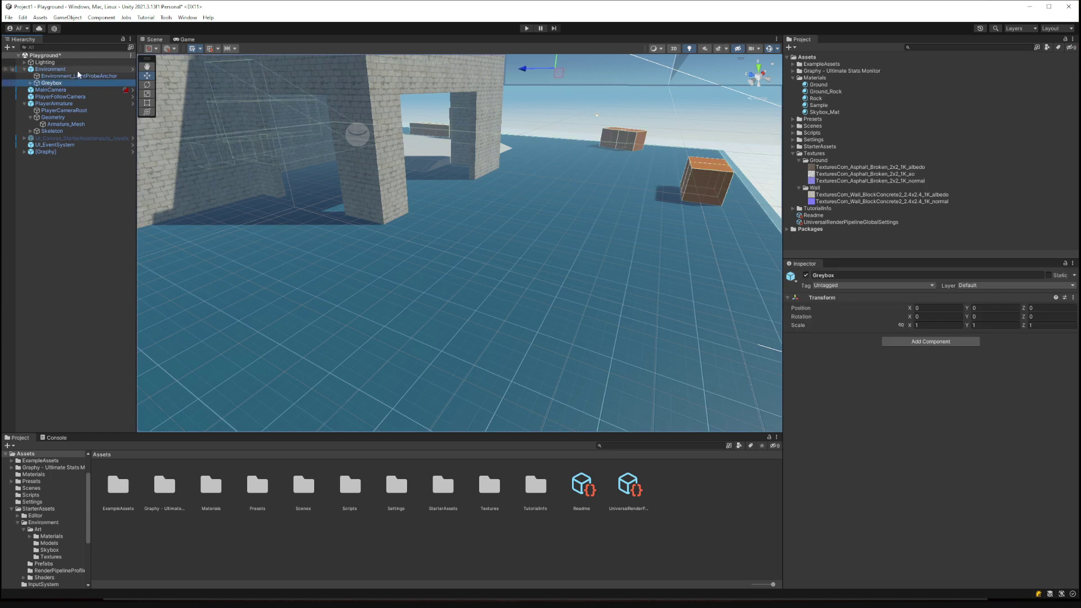
left_click(66, 70)
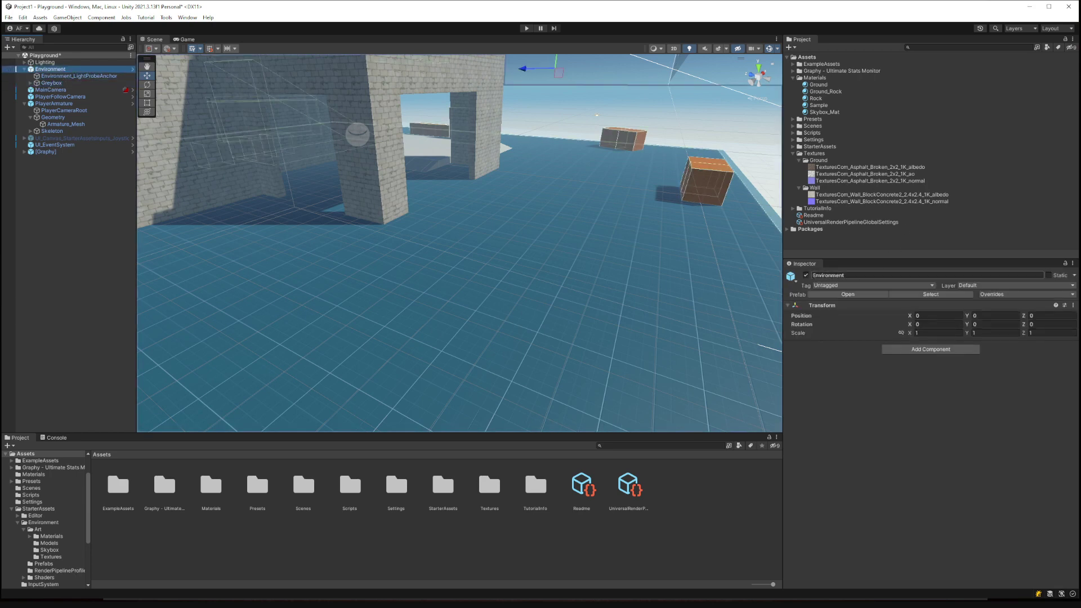
left_click(806, 276)
left_click(805, 276)
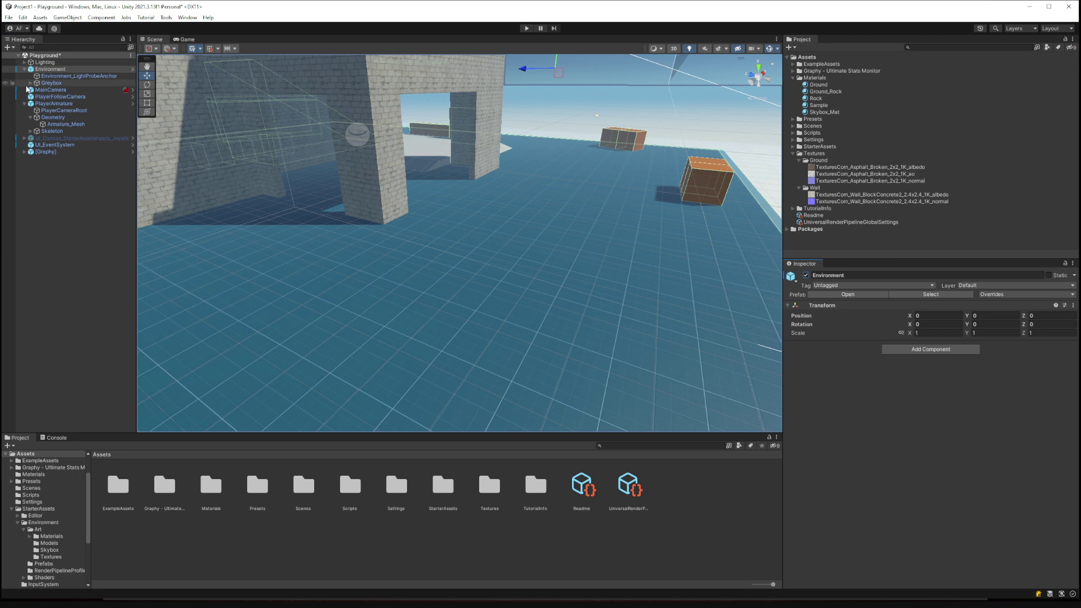
left_click(31, 83)
left_click(62, 97)
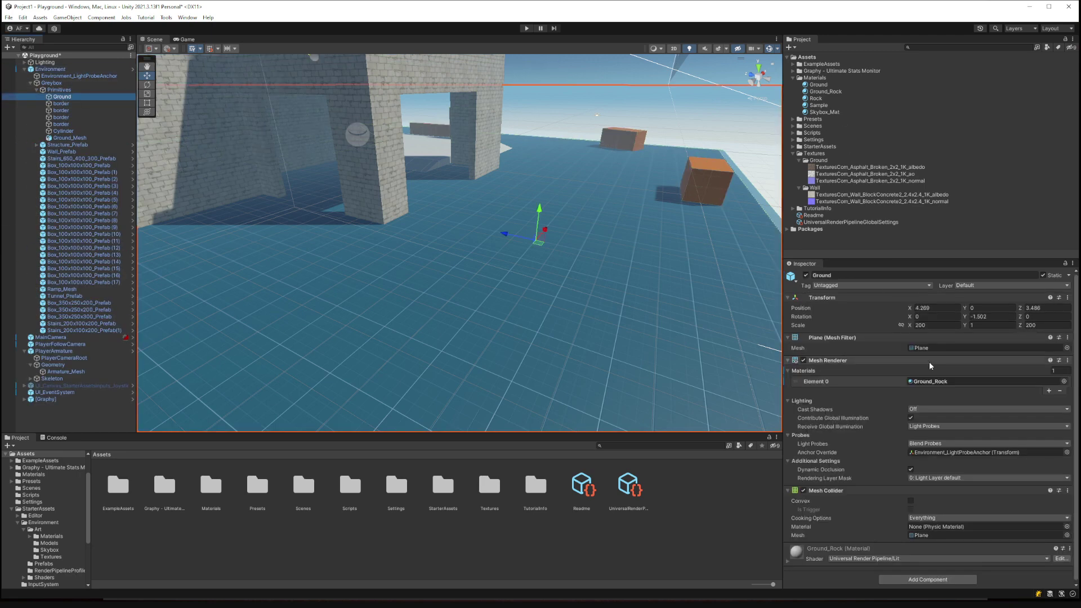
Move around the scene to find and select the floor pieces near the player.
left_click(932, 381)
right_click_drag(637, 277, 448, 242)
left_click(448, 242)
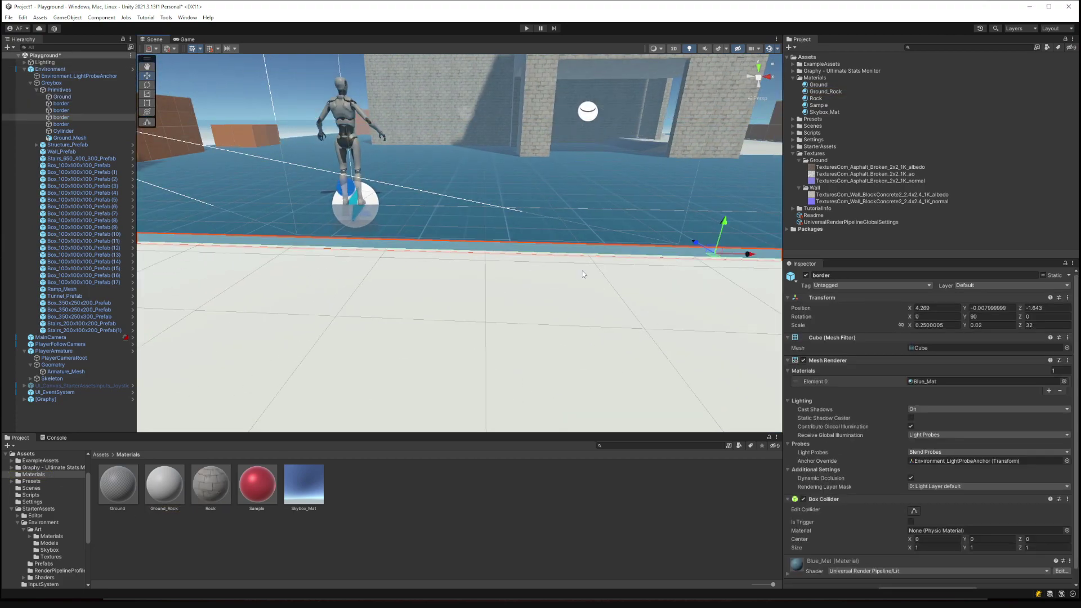
left_click(637, 219)
right_click_drag(637, 219, 699, 256)
left_click(700, 256)
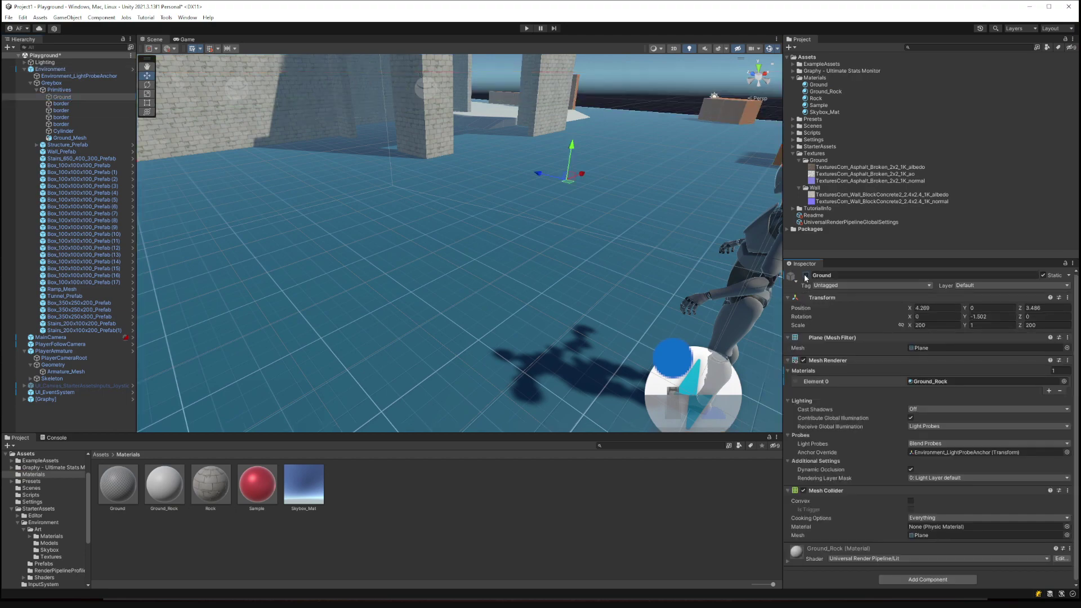
key("s")
right_click_drag(602, 248, 687, 225)
key("w")
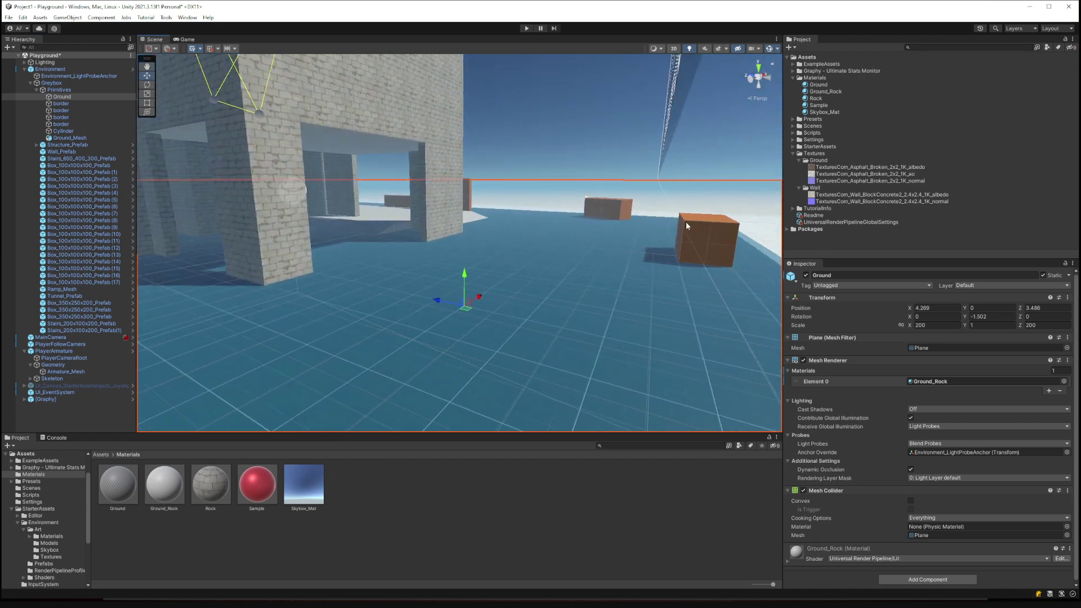
Disable Ground, apply Ground_Rock to Ground_Mesh's Element 0, re-enable Ground, then select Ground_Rock.
left_click(806, 275)
left_click(598, 268)
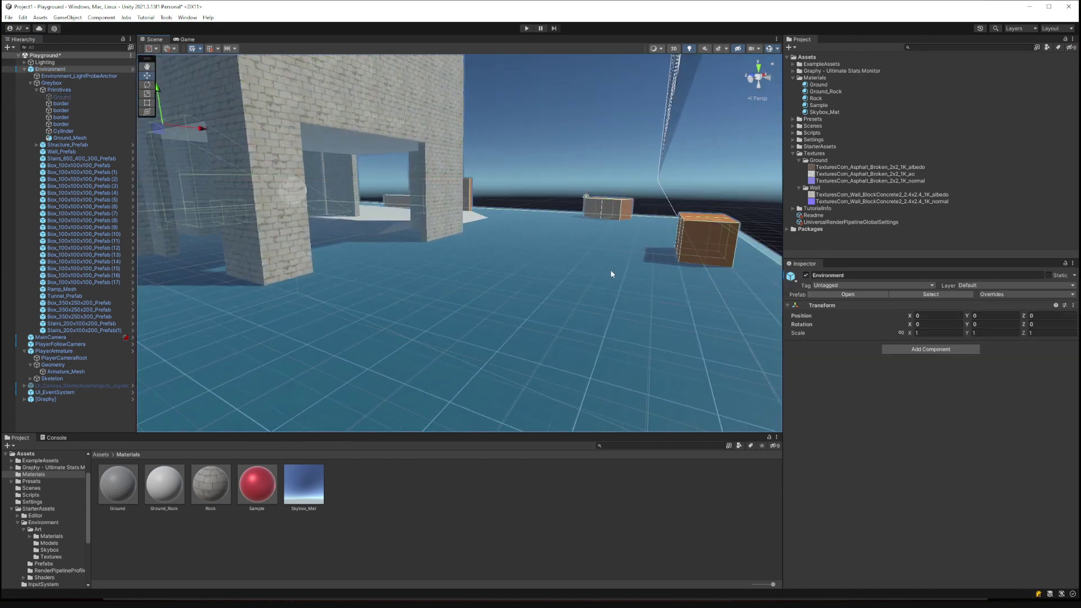
mouse_move(586, 294)
right_mouse_down()
mouse_move(617, 315)
mouse_move(566, 289)
right_mouse_up()
key("d")
left_click_drag(825, 91, 957, 389)
right_click_drag(602, 245, 475, 214)
left_click(62, 97)
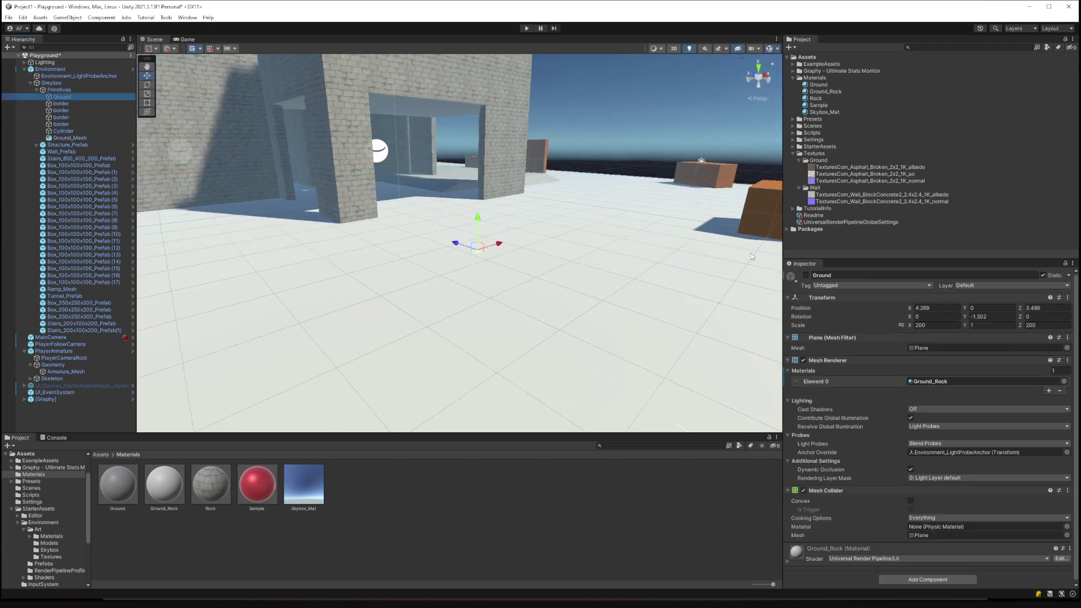
left_click(806, 275)
right_click_drag(664, 235, 732, 207)
left_click(826, 92)
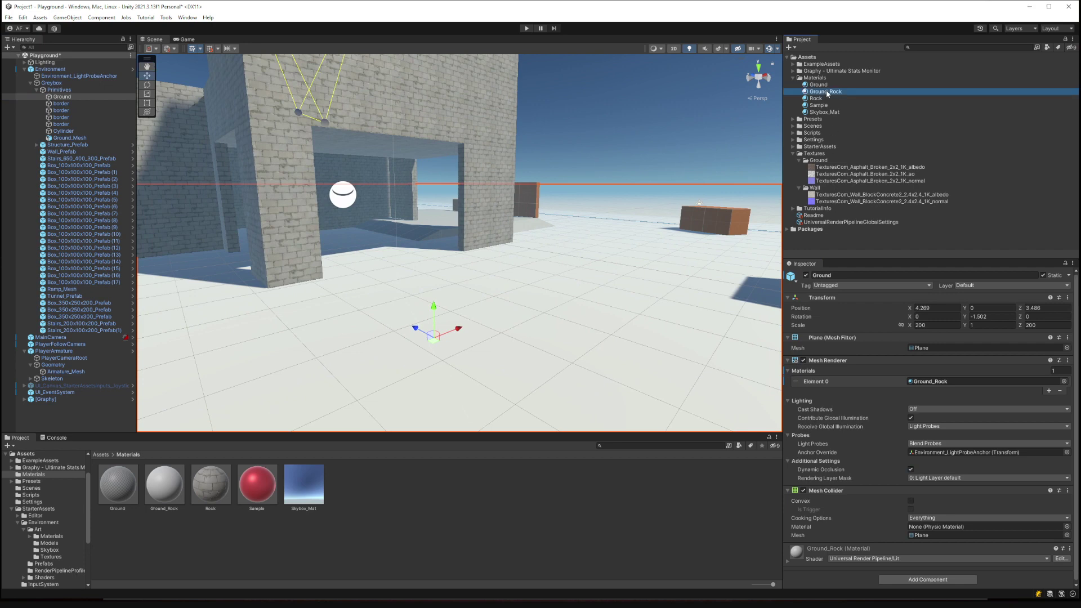
Apply Normal map import to the Asphalt_Broken normal texture, then reselect Ground_Rock.
left_click(835, 181)
left_click(918, 299)
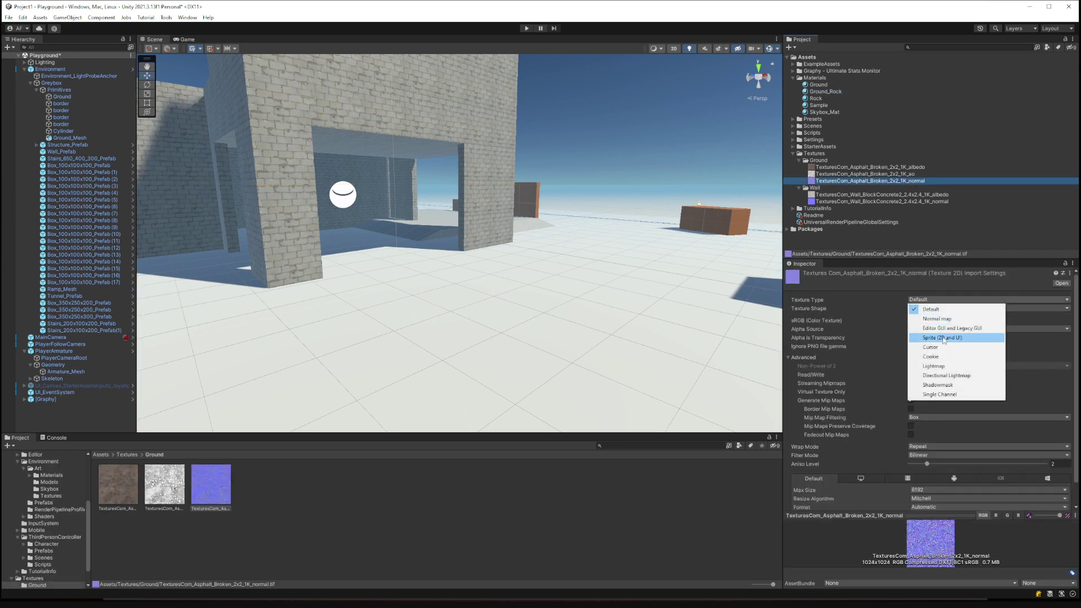
left_click(936, 318)
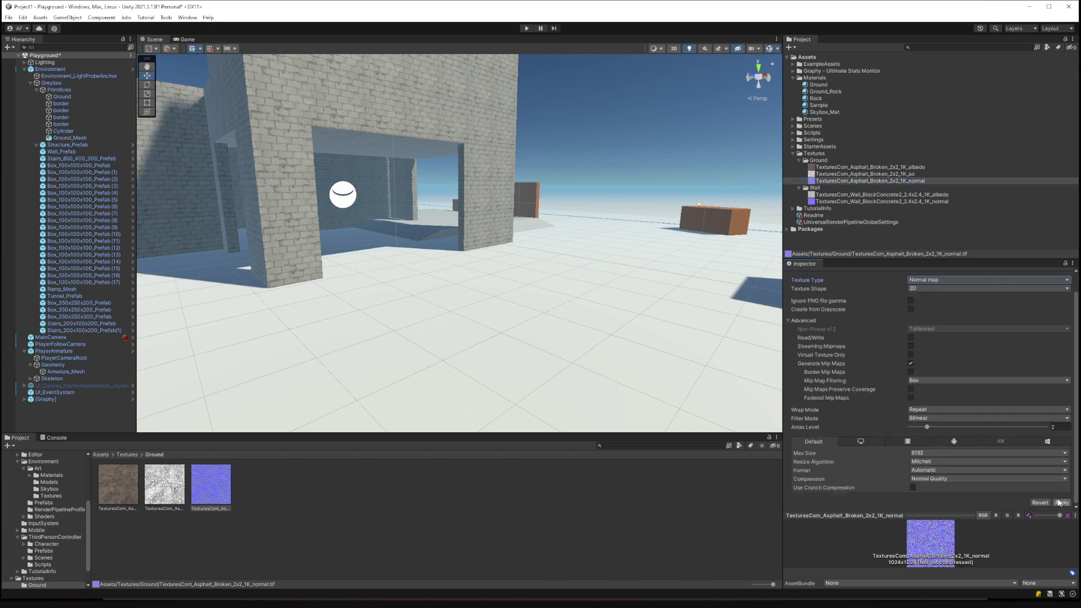
left_click(1061, 503)
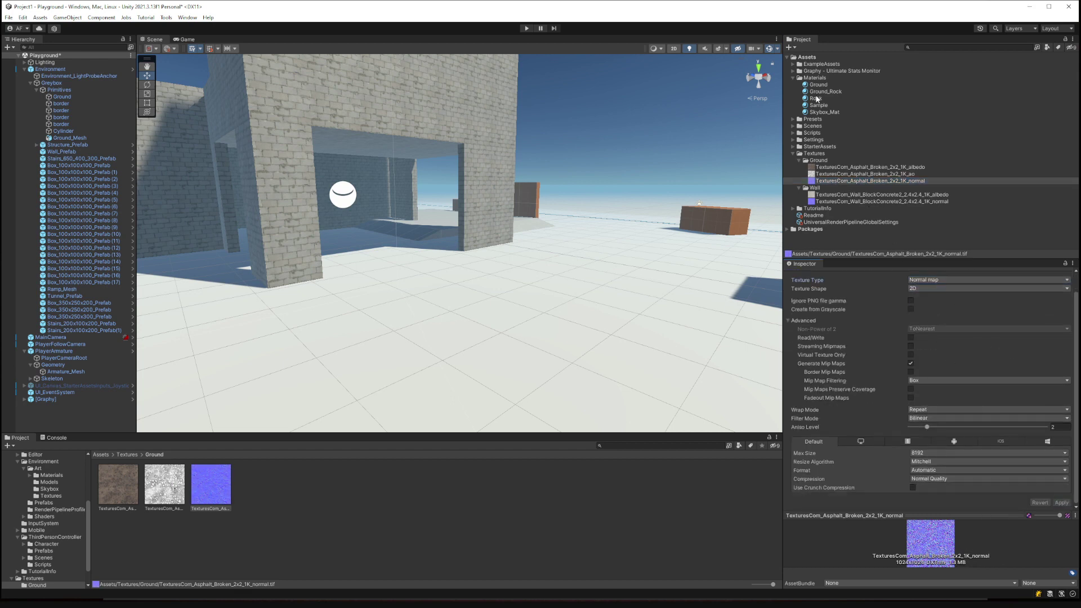
left_click(817, 92)
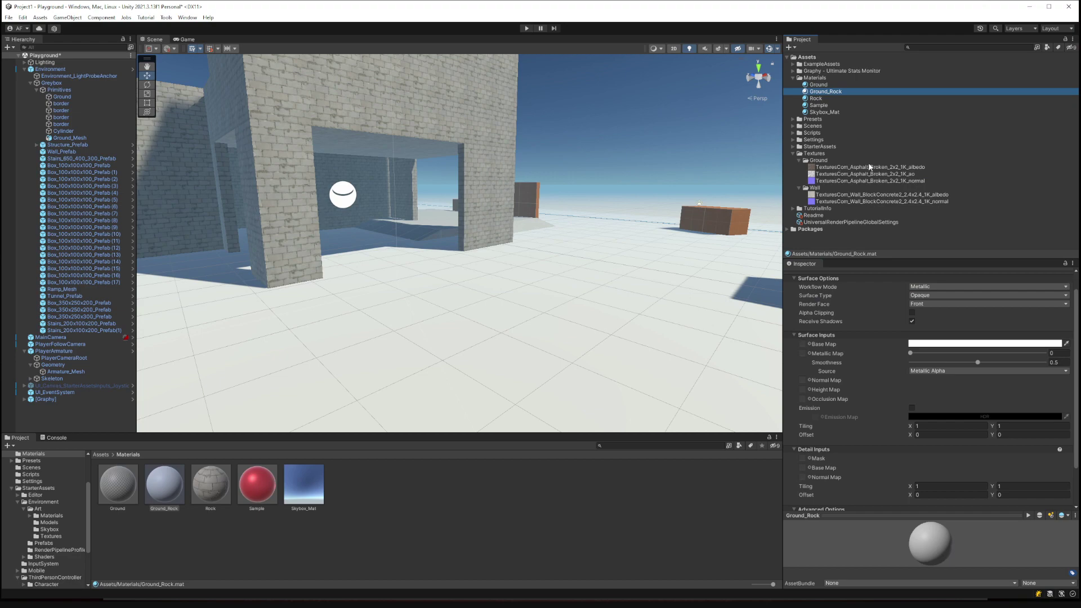
left_click_drag(870, 167, 804, 344)
Put the asphalt albedo in Base Map and normal in Normal Map, Metallic 0, Smoothness 0.335.
right_click_drag(577, 309, 599, 377)
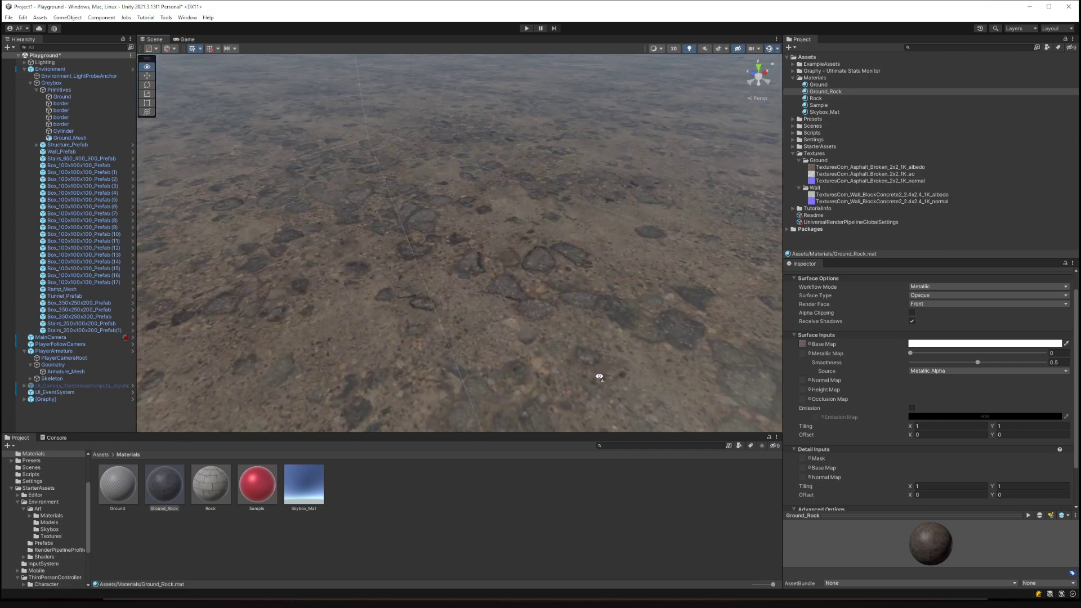
left_click_drag(855, 181, 803, 380)
right_click_drag(623, 324, 579, 295)
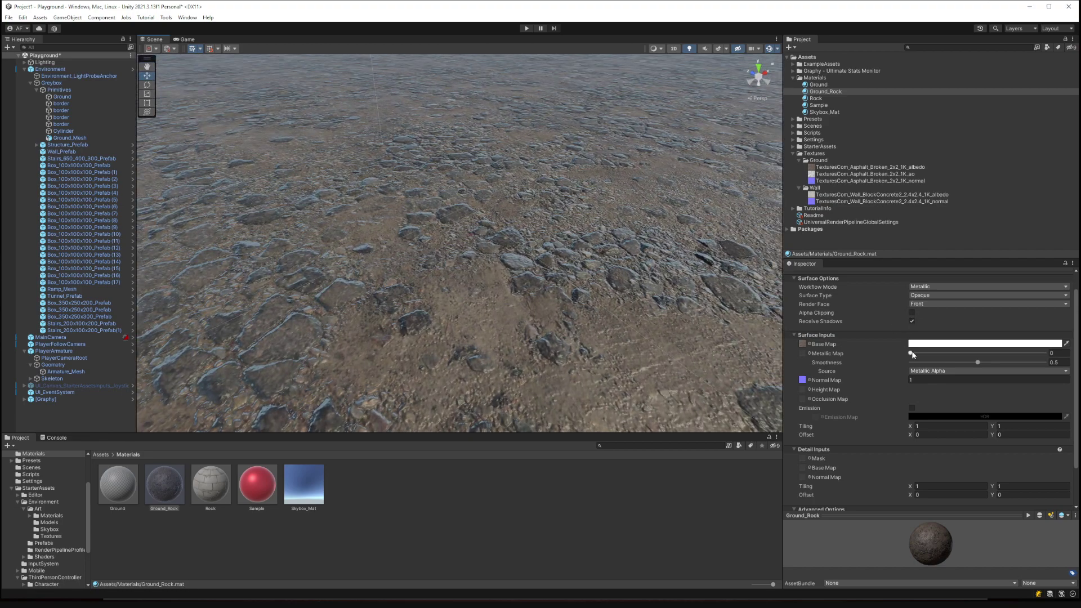
left_click_drag(911, 354, 882, 363)
mouse_move(978, 365)
left_mouse_down()
mouse_move(949, 367)
mouse_move(985, 368)
mouse_move(950, 373)
mouse_move(963, 378)
left_mouse_up()
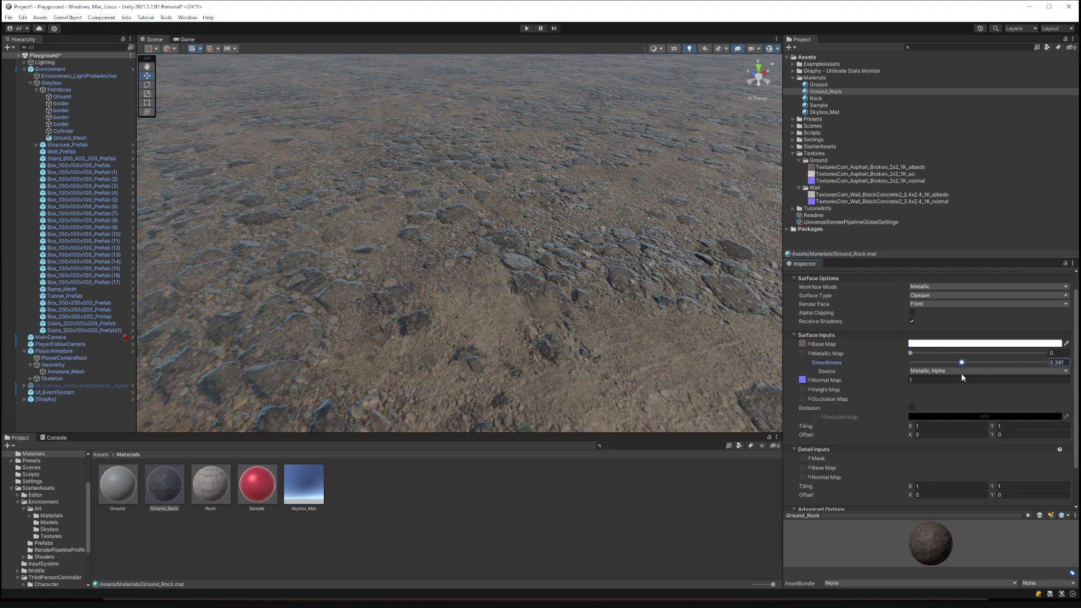
scroll(697, 350, "down", 10)
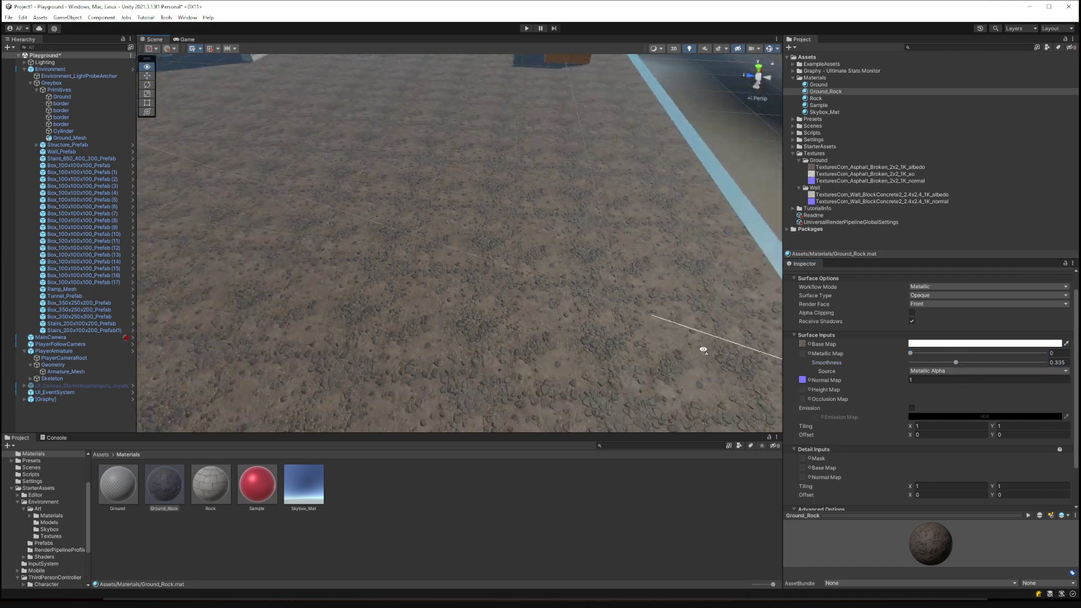
Try a Tiling X of 20 on Ground_Rock and inspect the floor up close.
right_click_drag(702, 350, 583, 337)
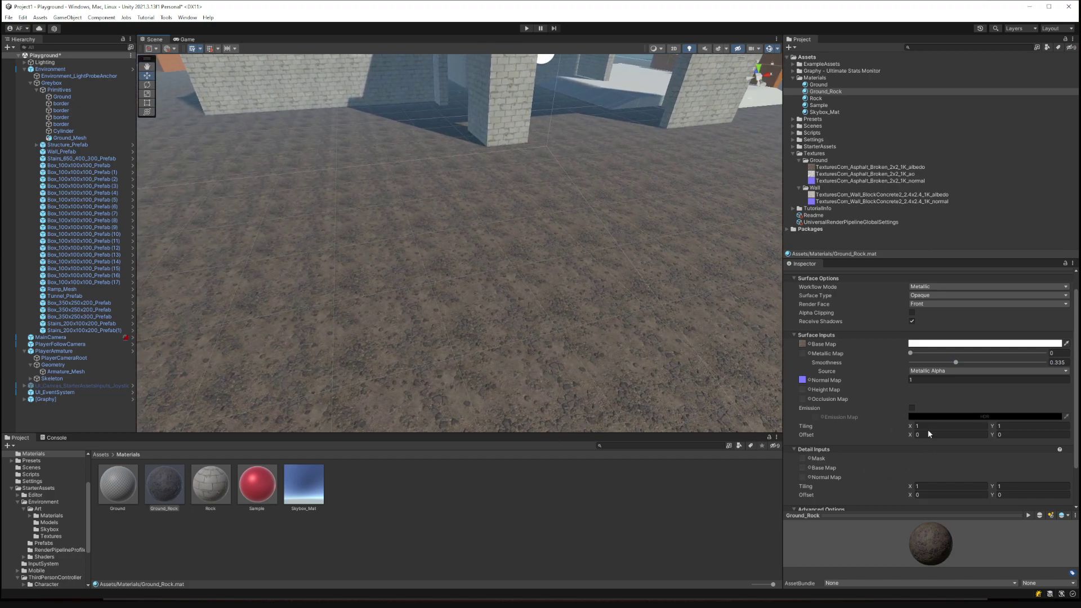
left_click_drag(910, 426, 892, 424)
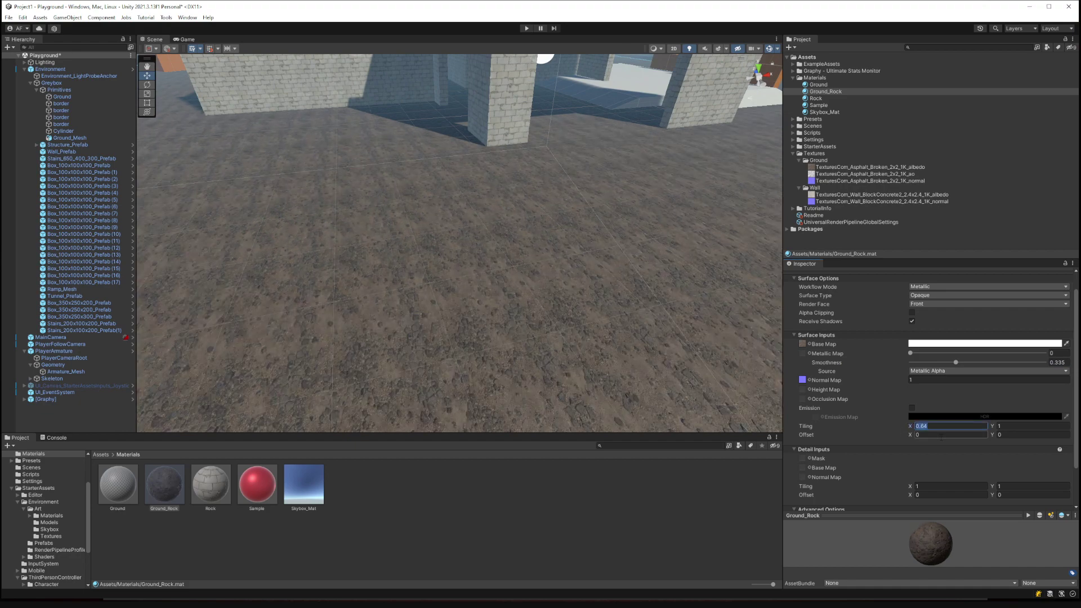
type("20")
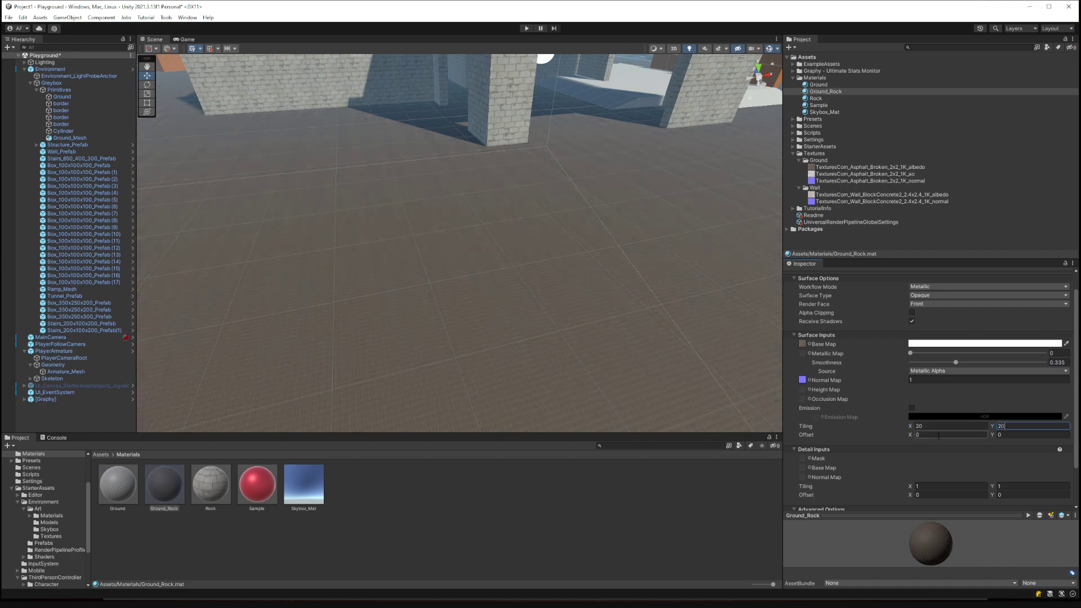
right_click_drag(568, 287, 669, 237)
key("w")
key("s")
key("d")
key("w")
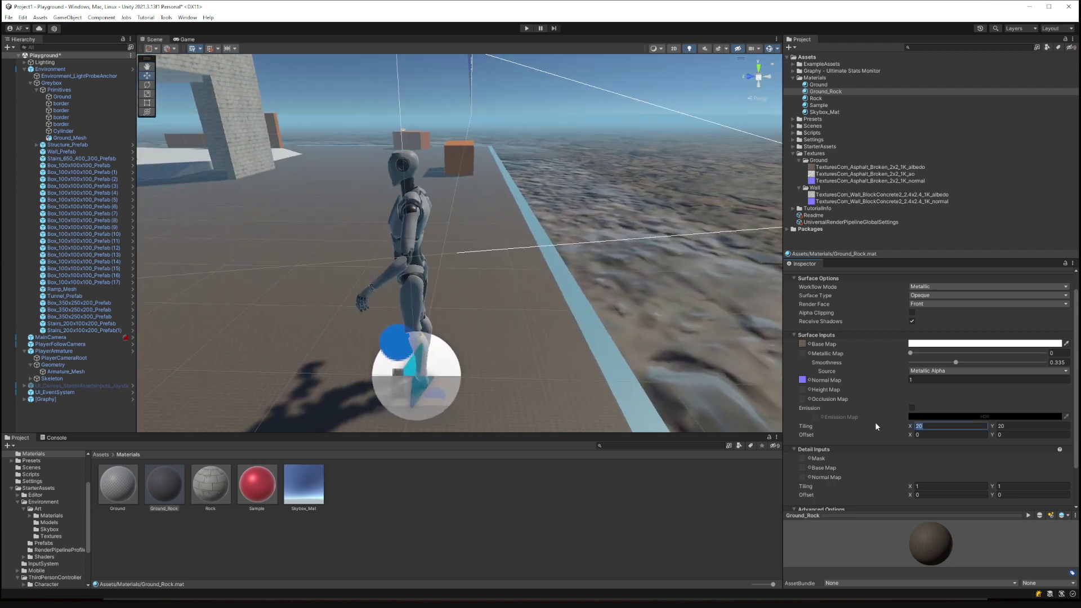
Settle the tiling at 2 x 2 after trying 10 x 10, then select Ground.
type("10")
key("Tab")
type("10")
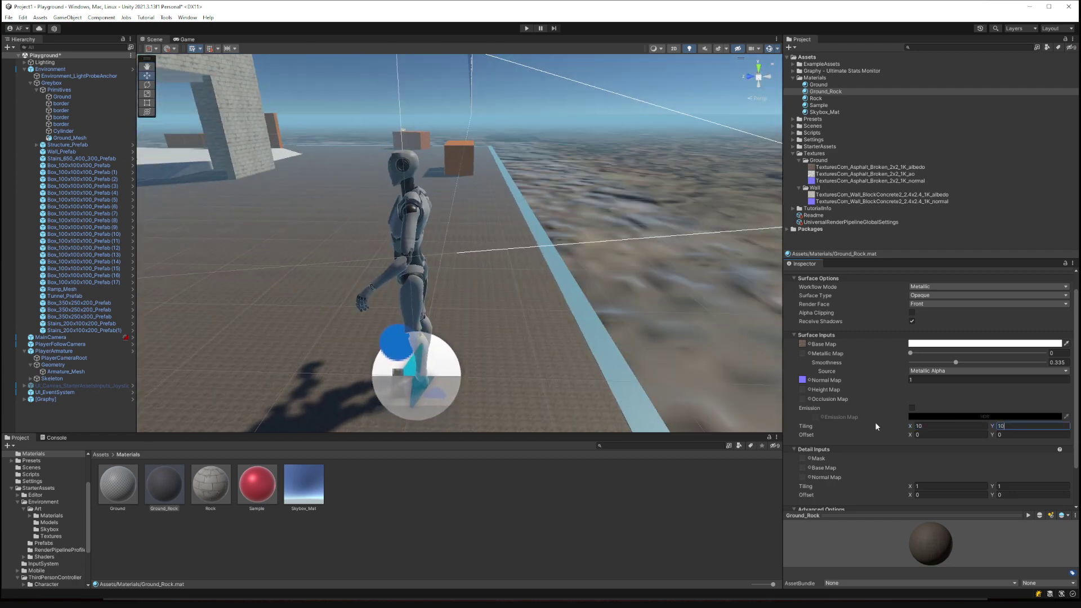
right_click_drag(686, 230, 646, 257)
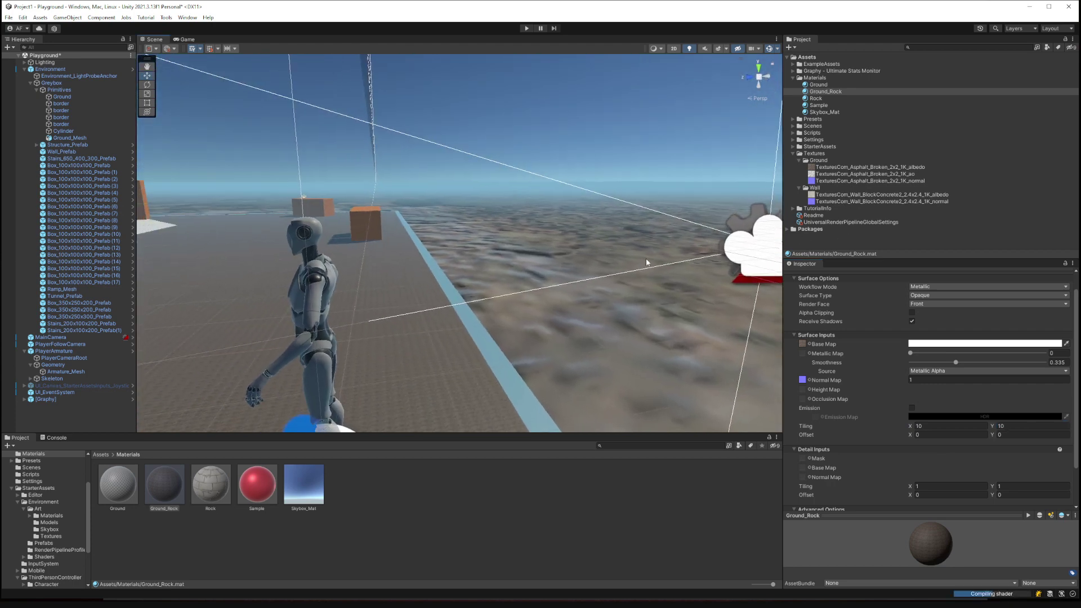
type("2")
key("Tab")
type("2")
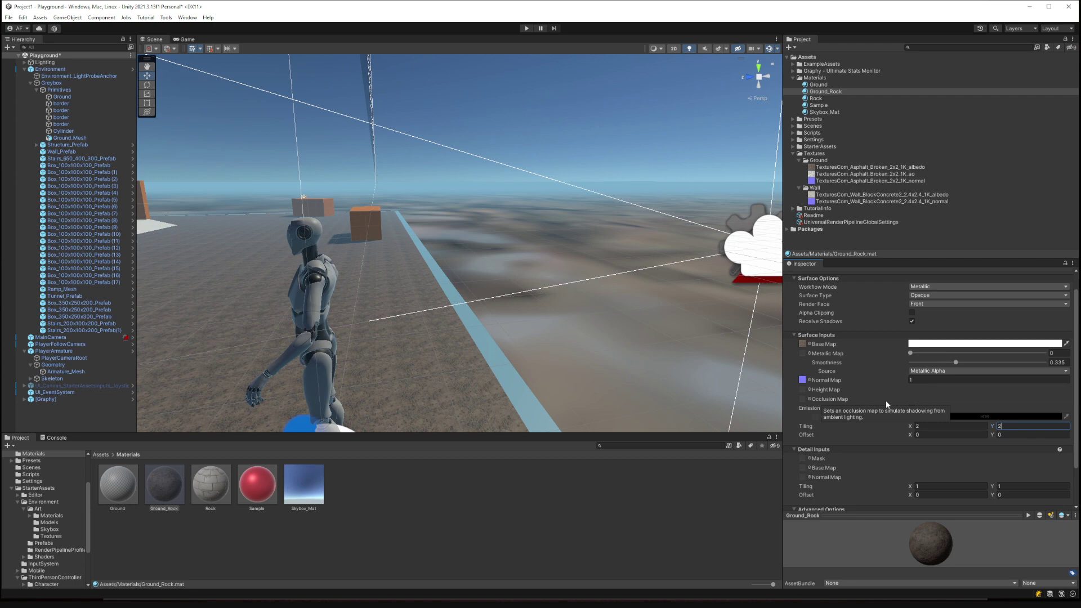
right_click_drag(675, 237, 549, 209)
left_click(551, 212)
left_click(583, 222)
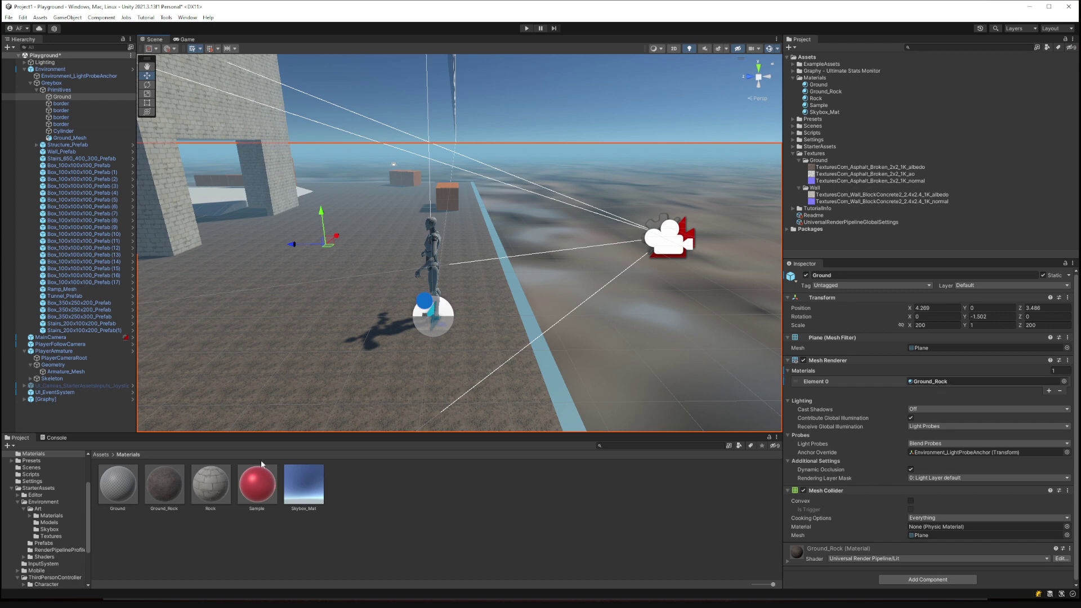
Filter the top-level project assets to show only materials.
scroll(74, 541, "down", 3)
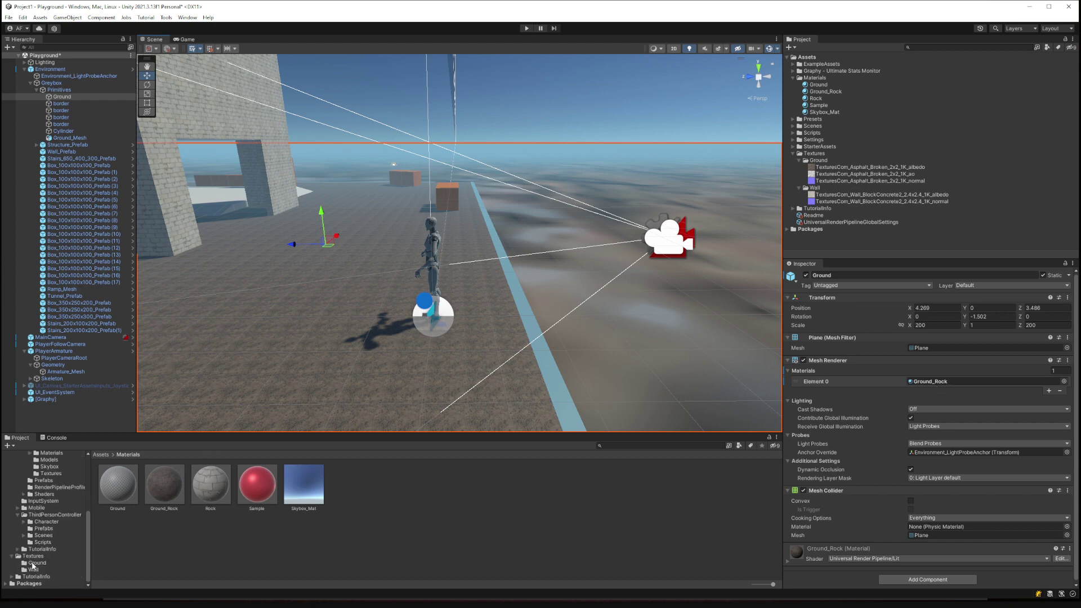
scroll(39, 567, "up", 1)
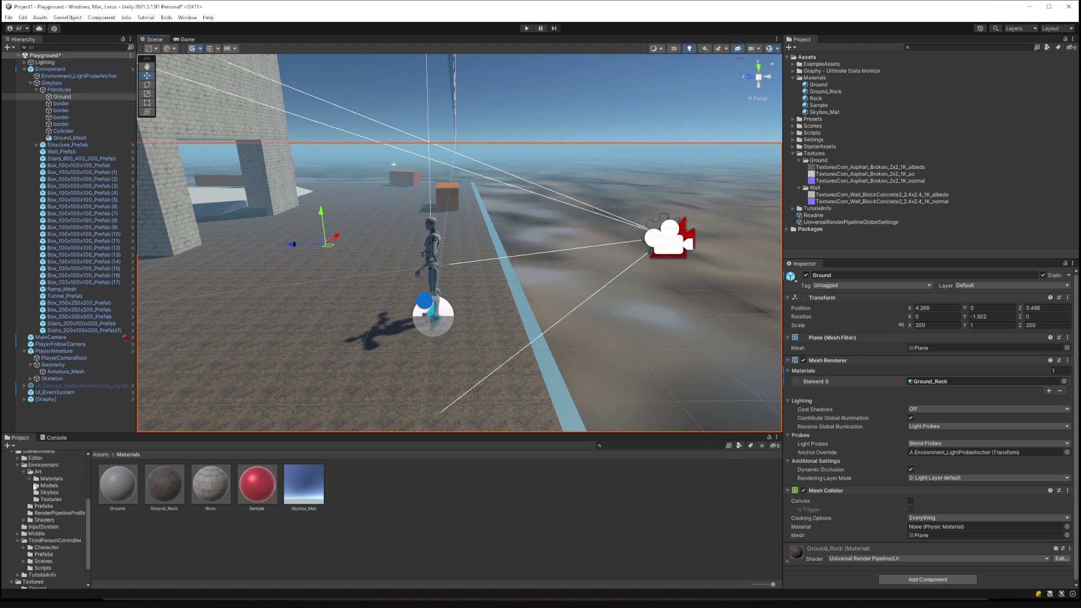
scroll(39, 484, "up", 4)
scroll(31, 476, "up", 1)
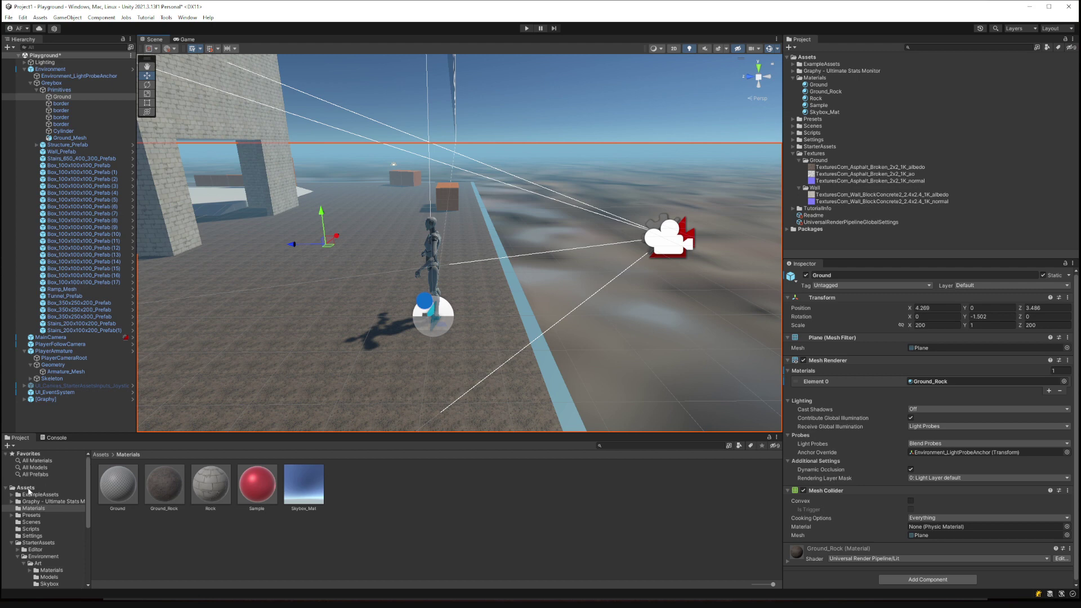
left_click(27, 488)
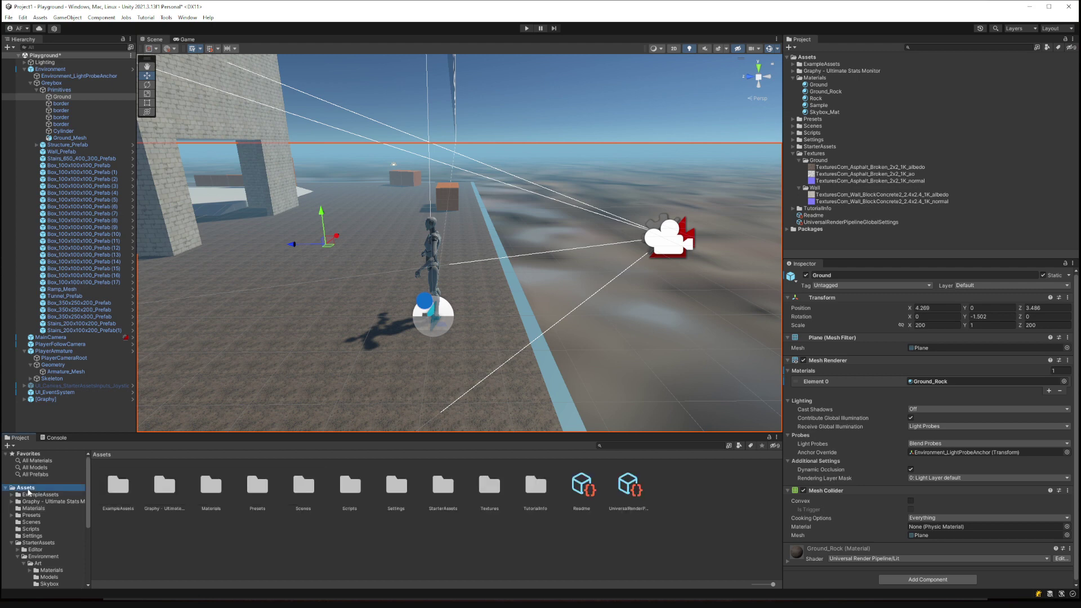
left_click(739, 446)
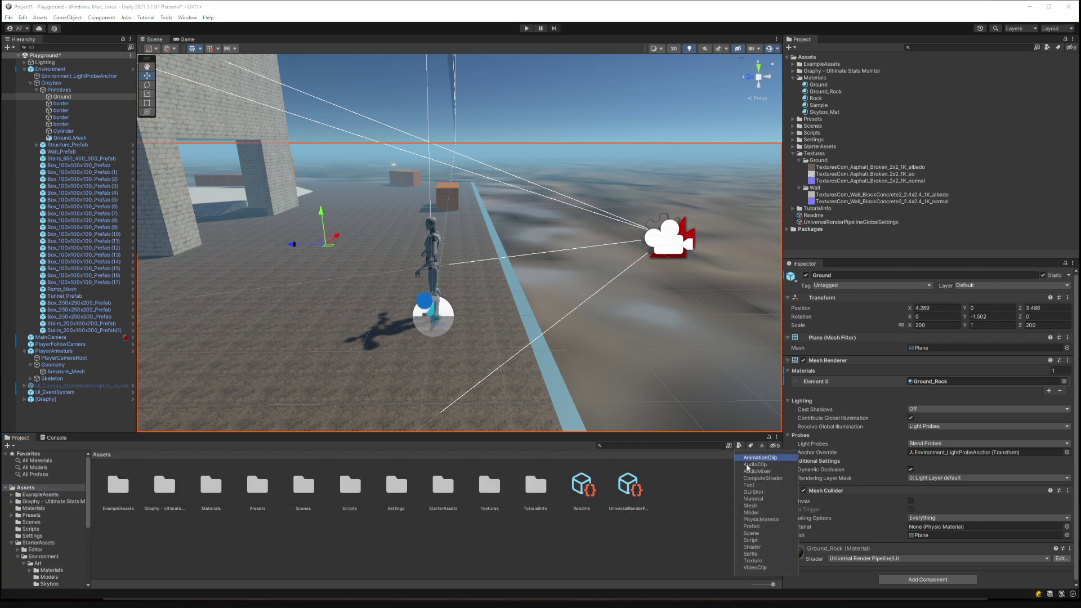
left_click(754, 499)
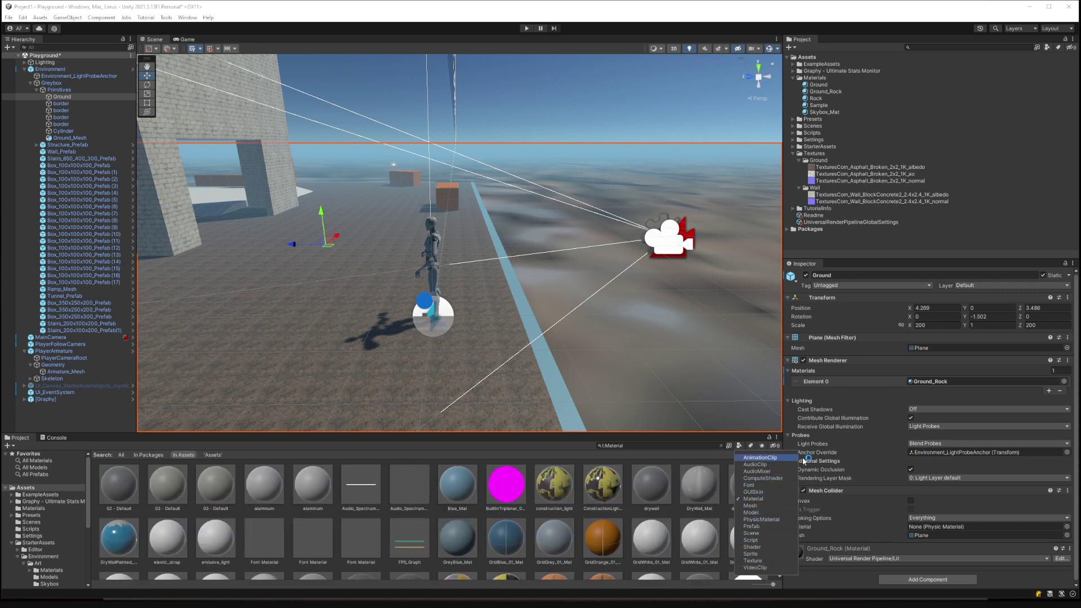
left_click(699, 537)
Drag GridWhite_01_Mat onto the Ground plane and select the asphalt AO texture.
left_click_drag(699, 538, 750, 365)
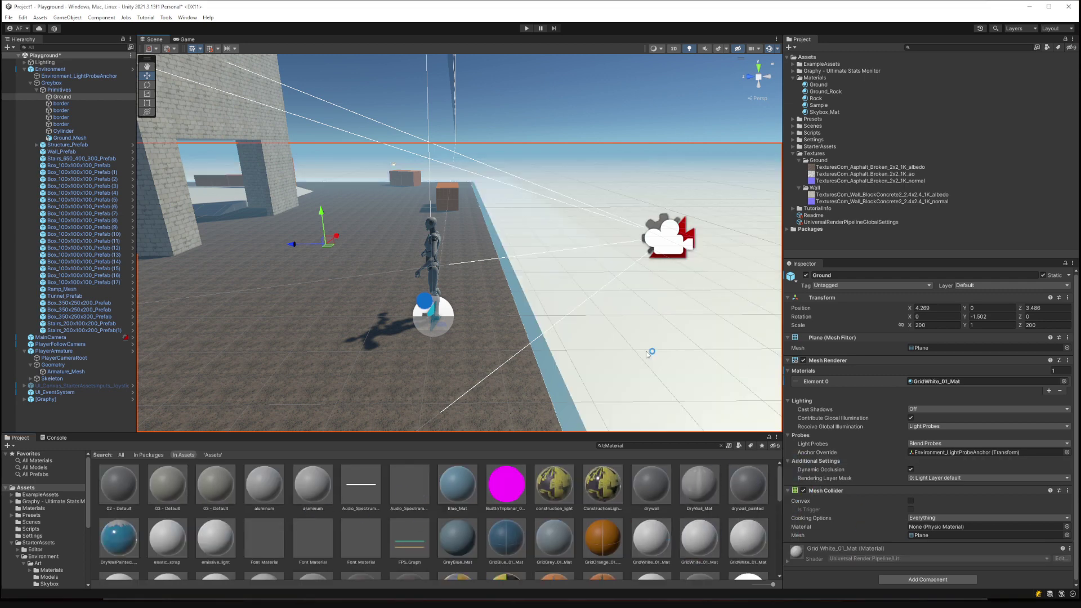
right_click_drag(648, 354, 550, 358)
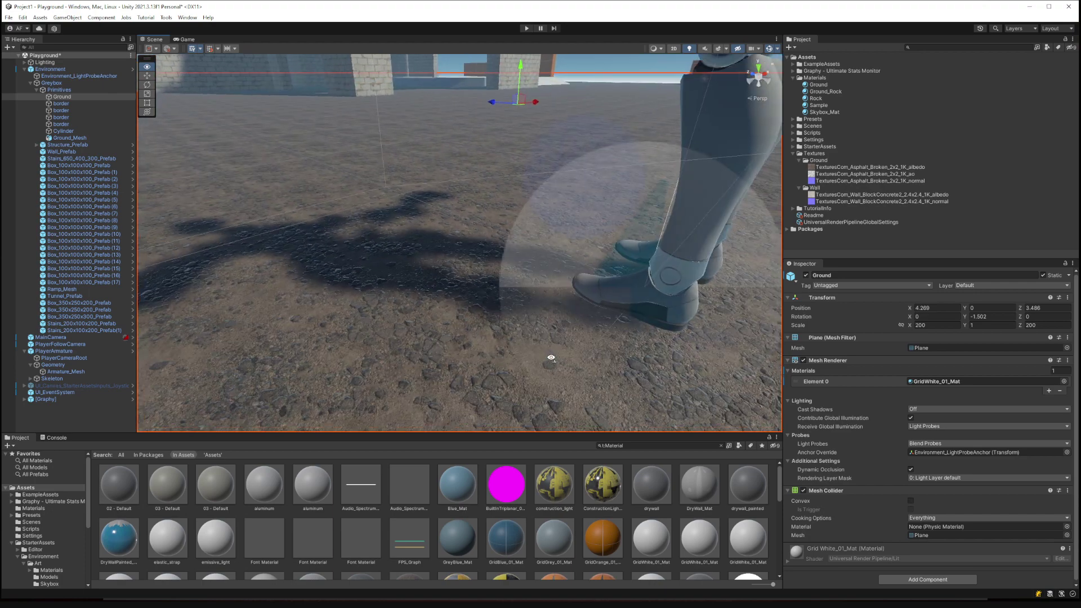
left_click(831, 175)
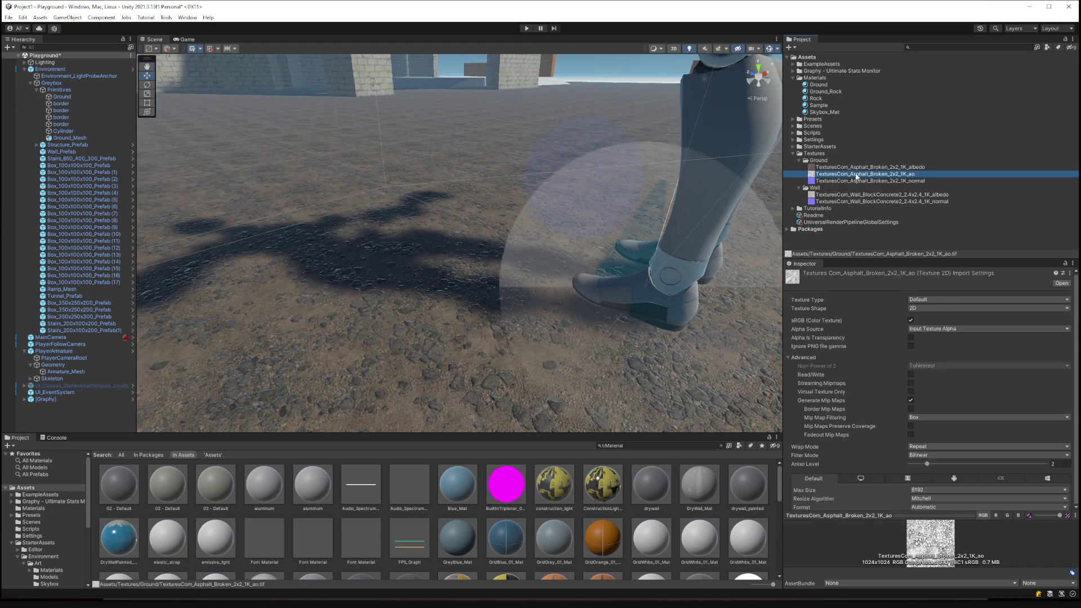
Assign the asphalt _ao texture to Ground_Rock's Occlusion Map slot.
key("s")
right_click_drag(550, 244, 576, 246)
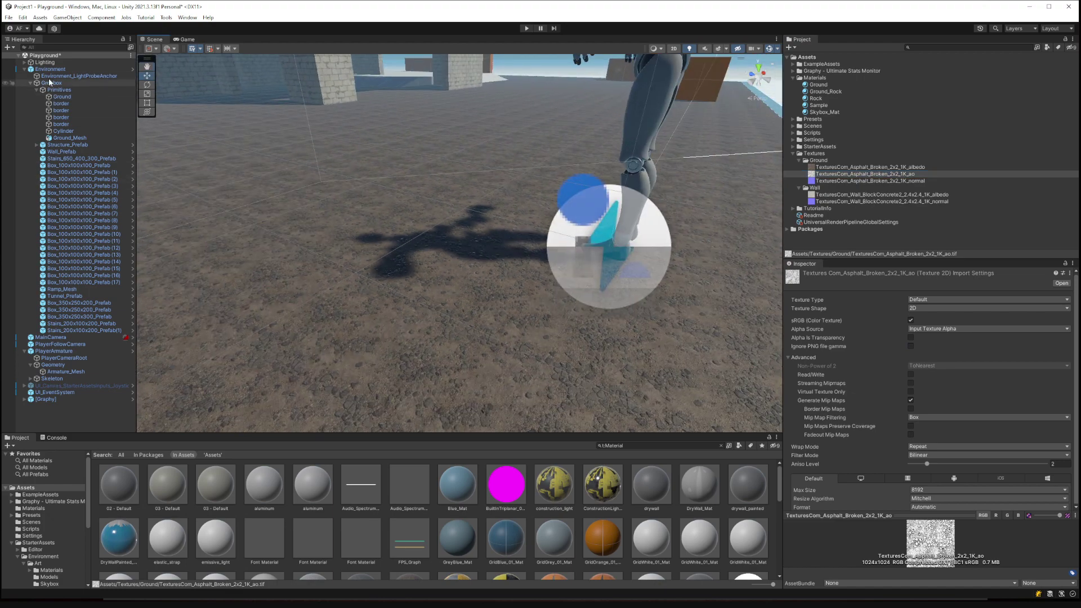
left_click(825, 91)
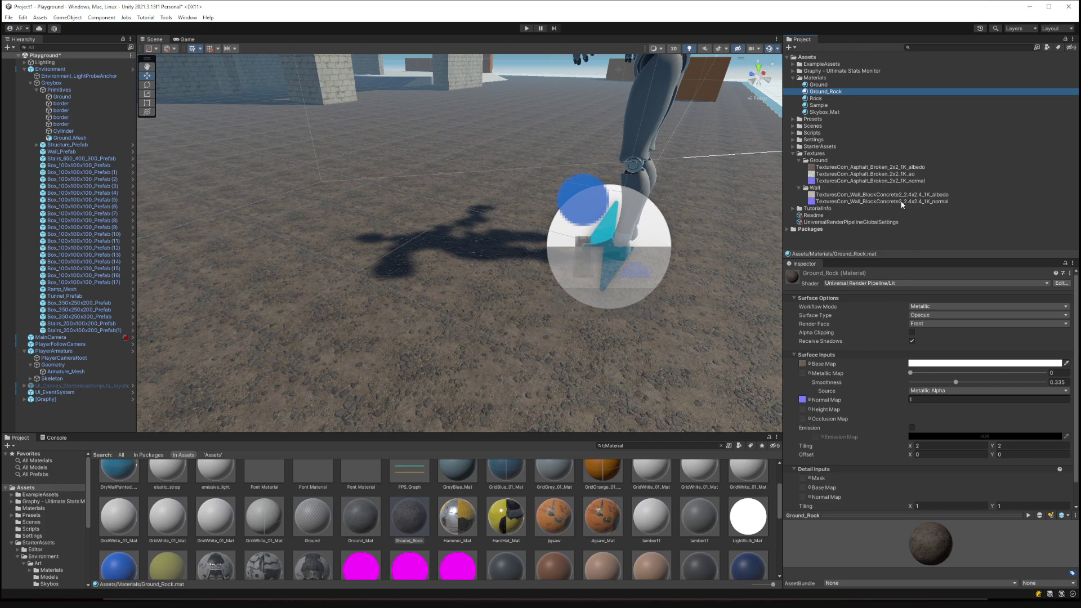
left_click_drag(894, 181, 853, 343)
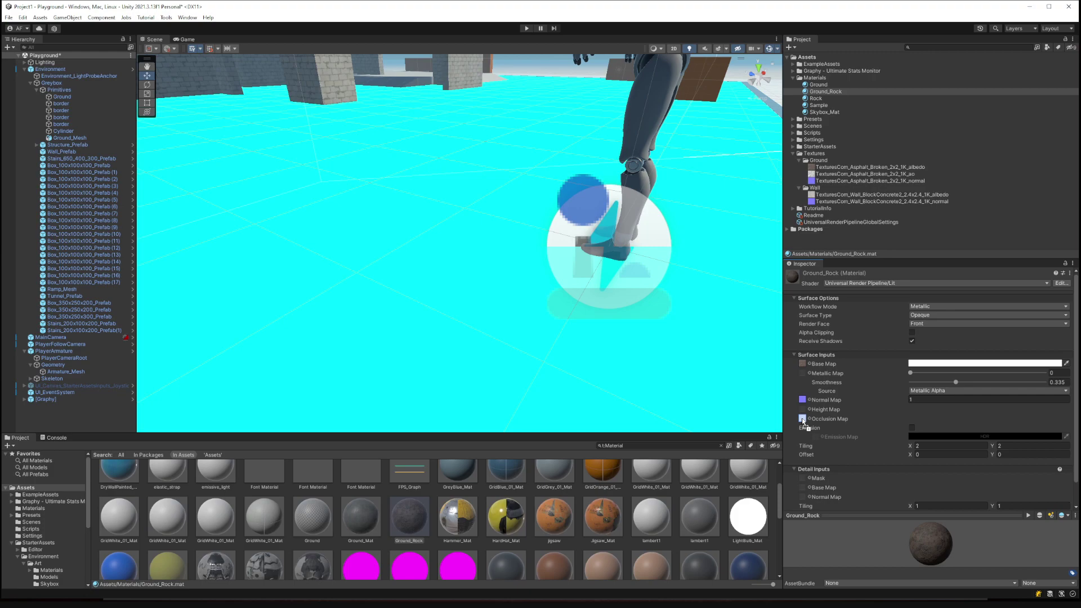
left_click_drag(803, 422, 803, 421)
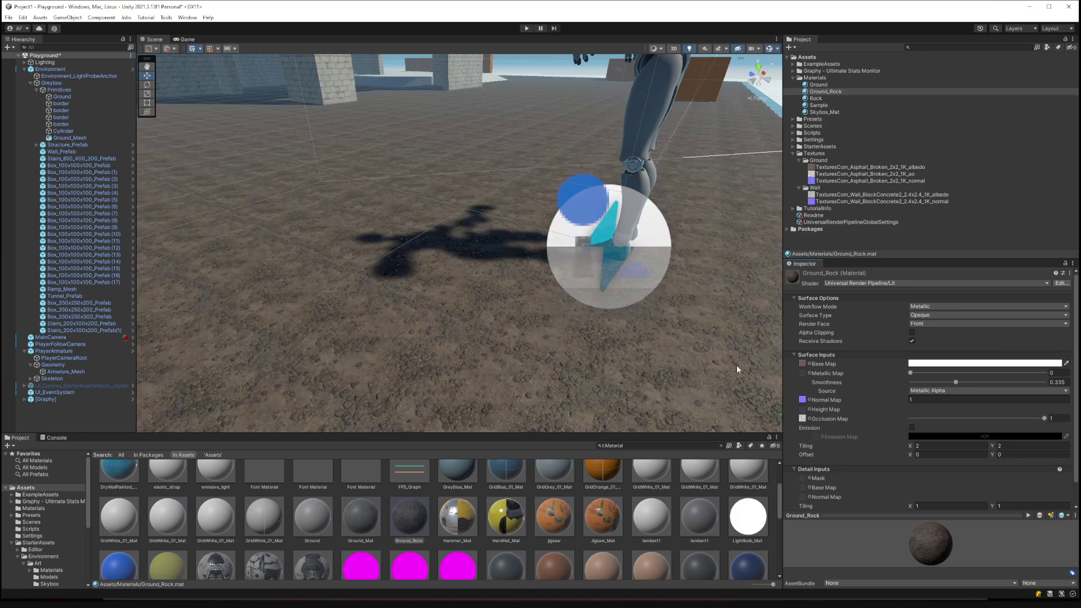
Inspect the ground up close and set Ground_Rock's Metallic to 0.09.
right_click_drag(498, 310, 468, 274)
key("w")
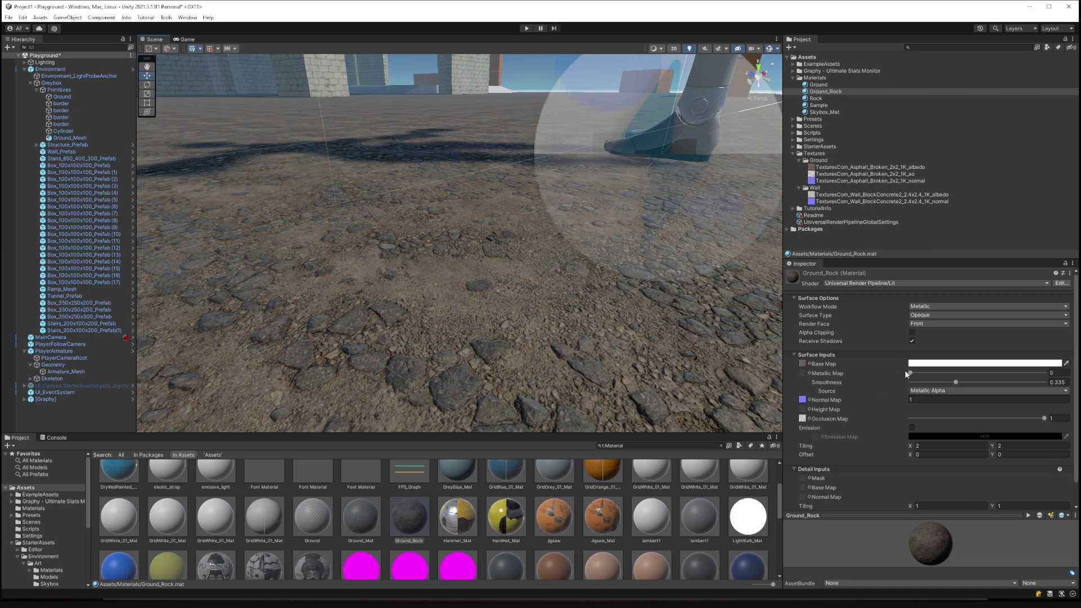
left_click_drag(906, 374, 934, 379)
right_click_drag(602, 338, 517, 190)
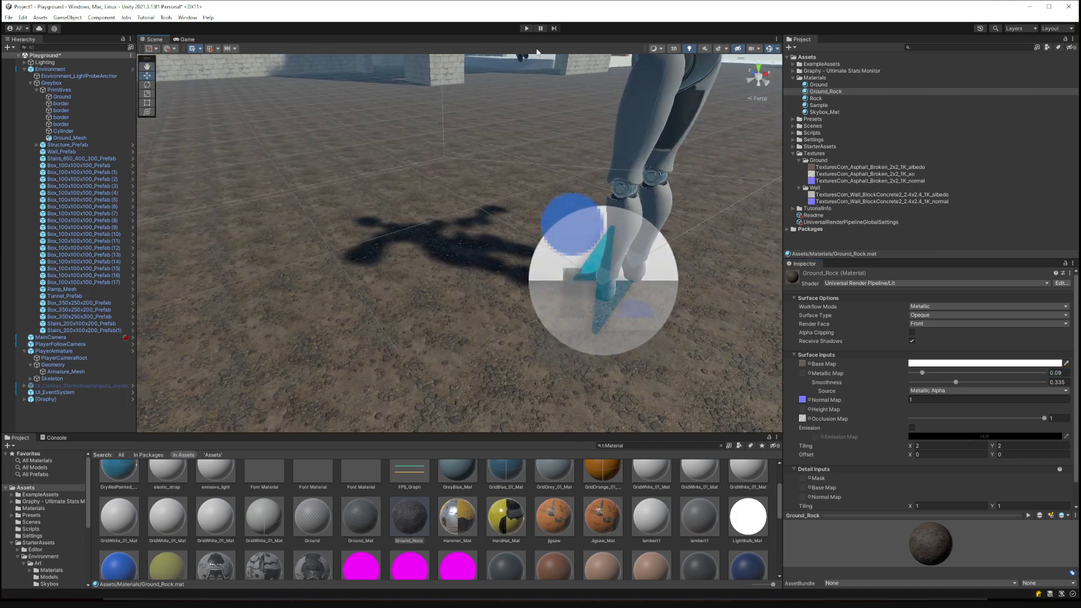
left_click(527, 29)
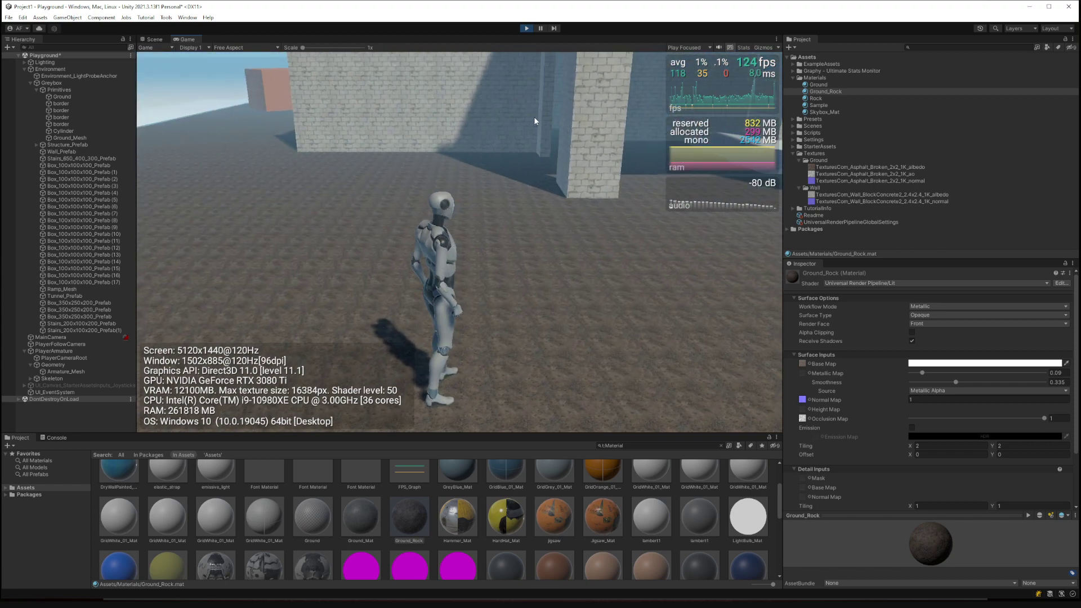
key("w")
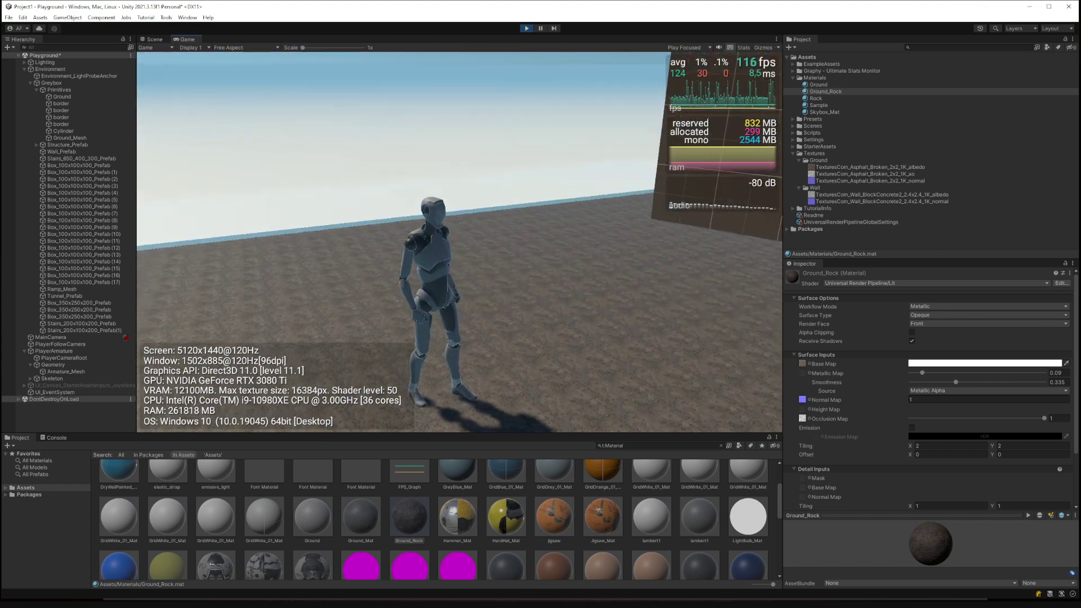
key("w")
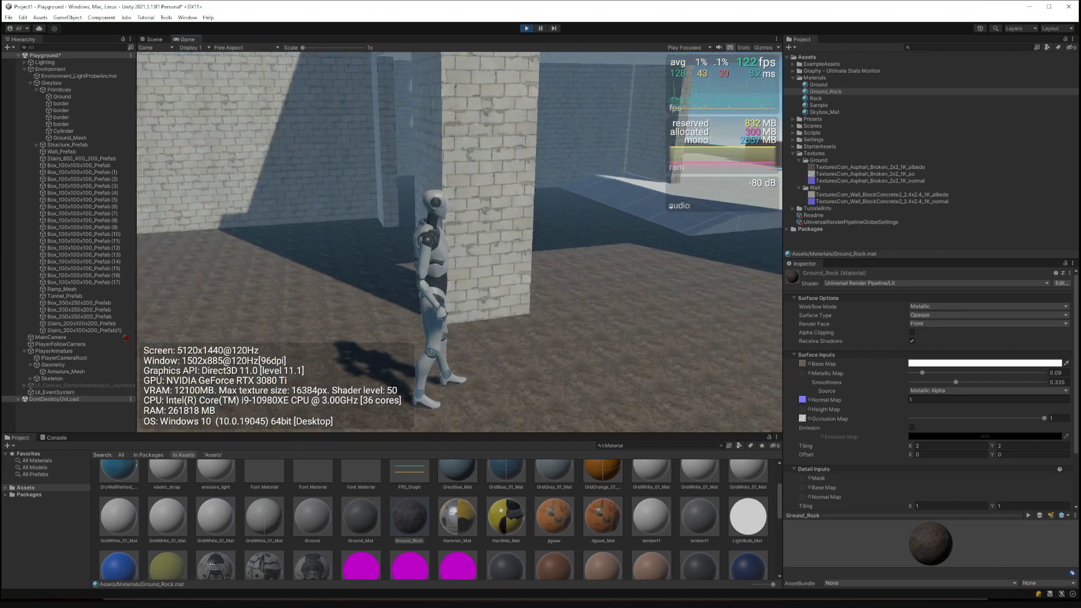
key("alt+Tab")
key("alt+Tab")
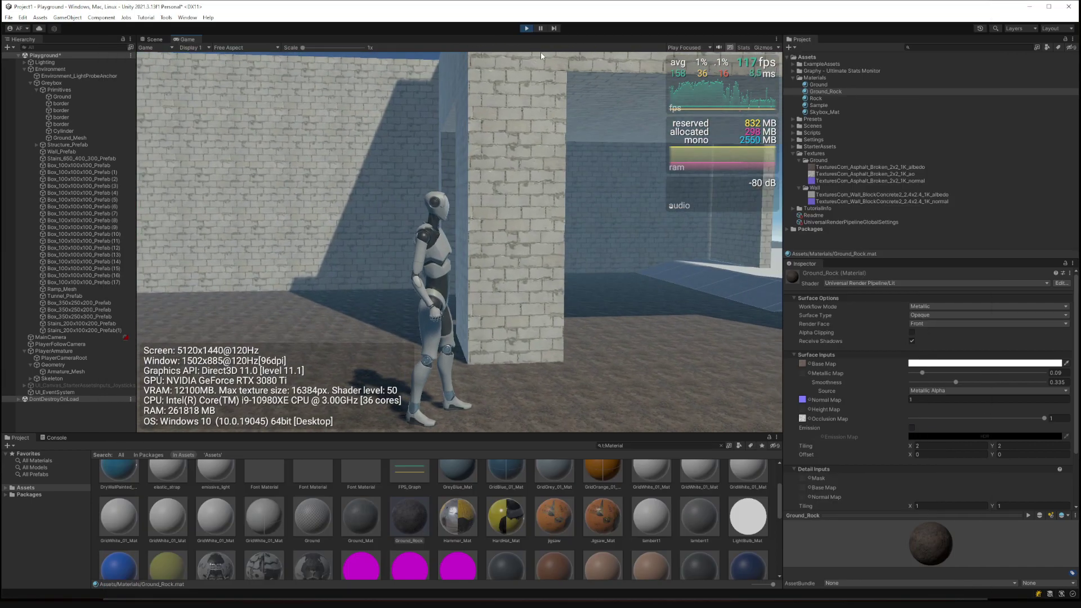
key("ctrl+p")
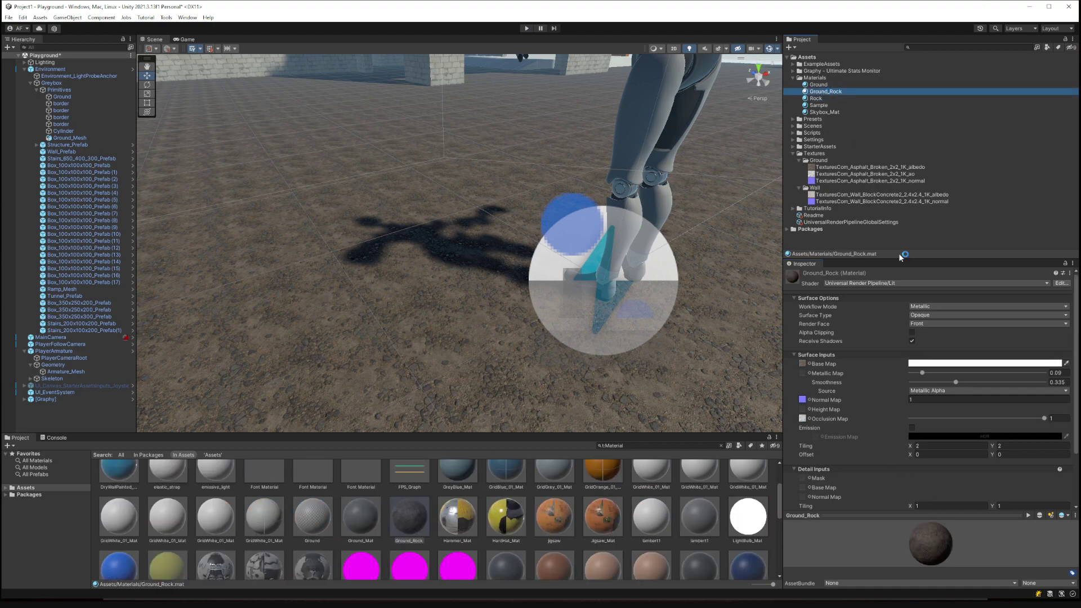
Try 10×10 tiling on Ground_Rock, then set Tiling X and Y to 1.
scroll(963, 417, "down", 3)
left_click_drag(930, 380, 887, 374)
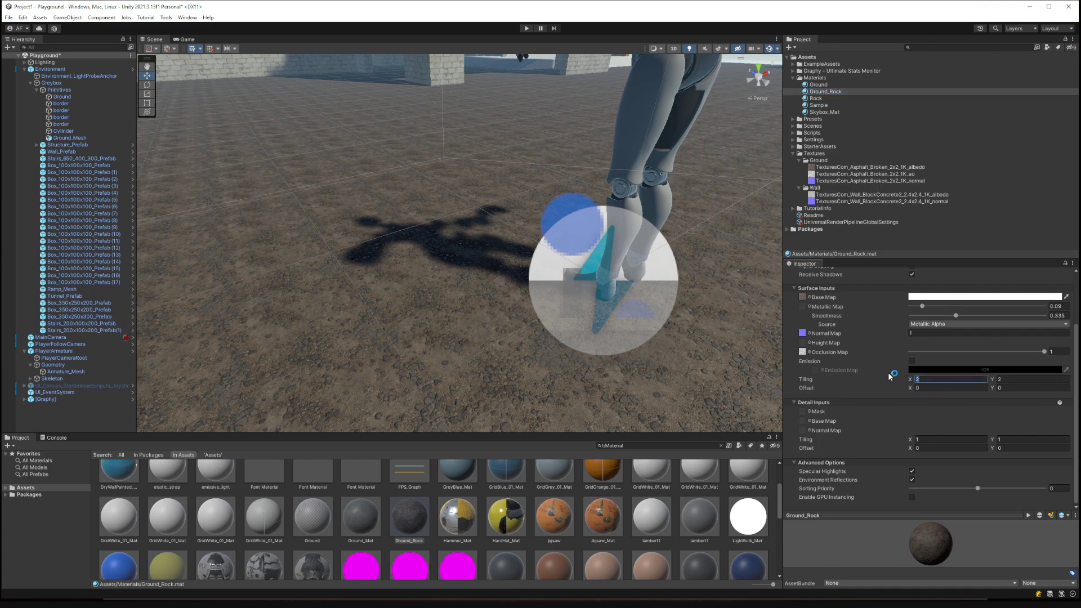
type("10")
key("Tab")
type("10")
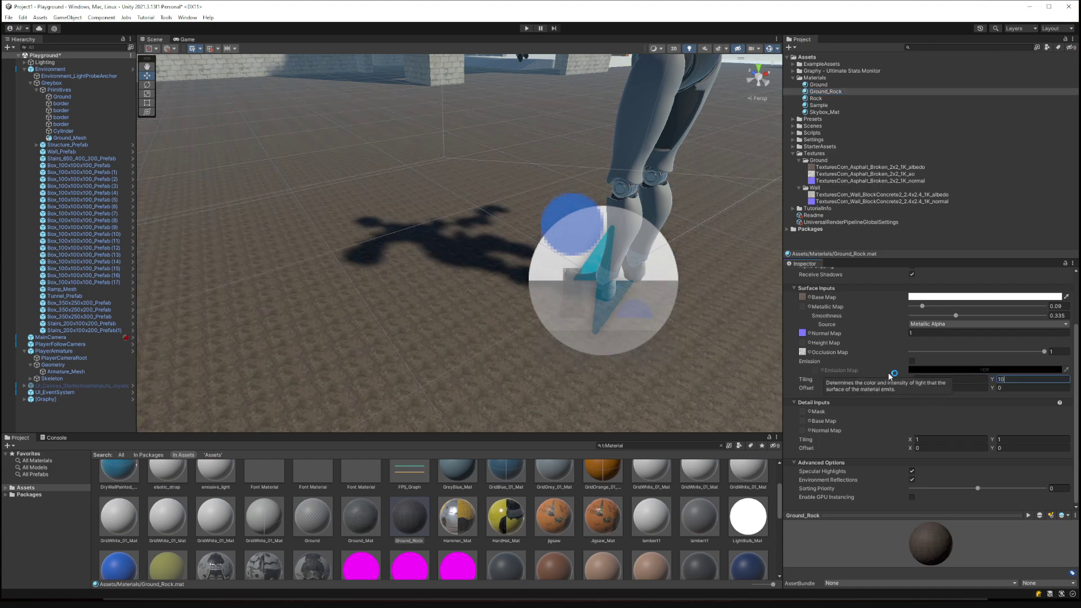
left_click(951, 380)
type("0")
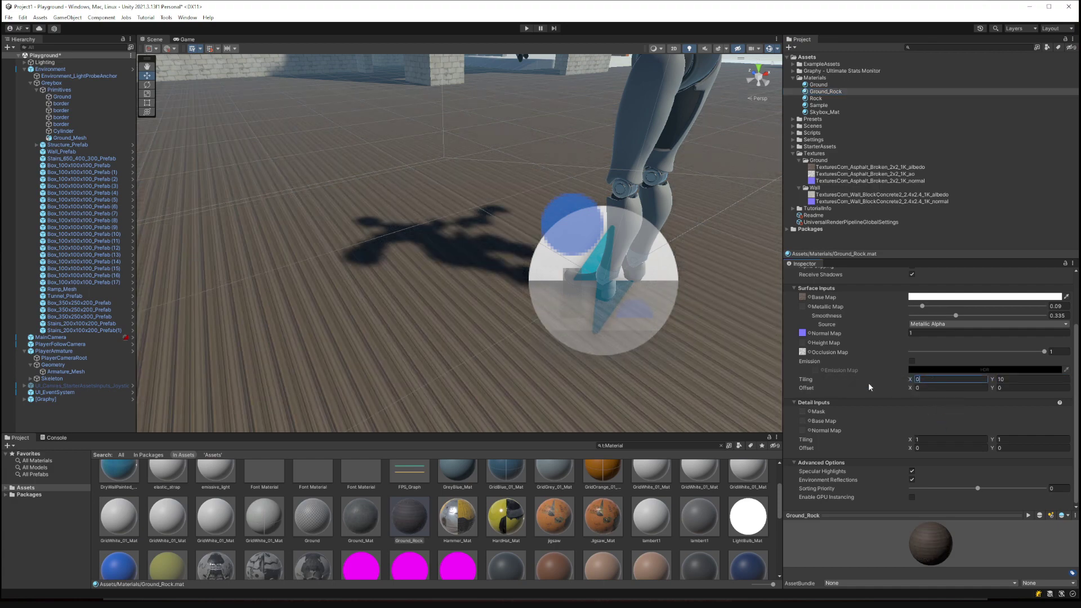
key("BackSpace")
type("1")
key("Tab")
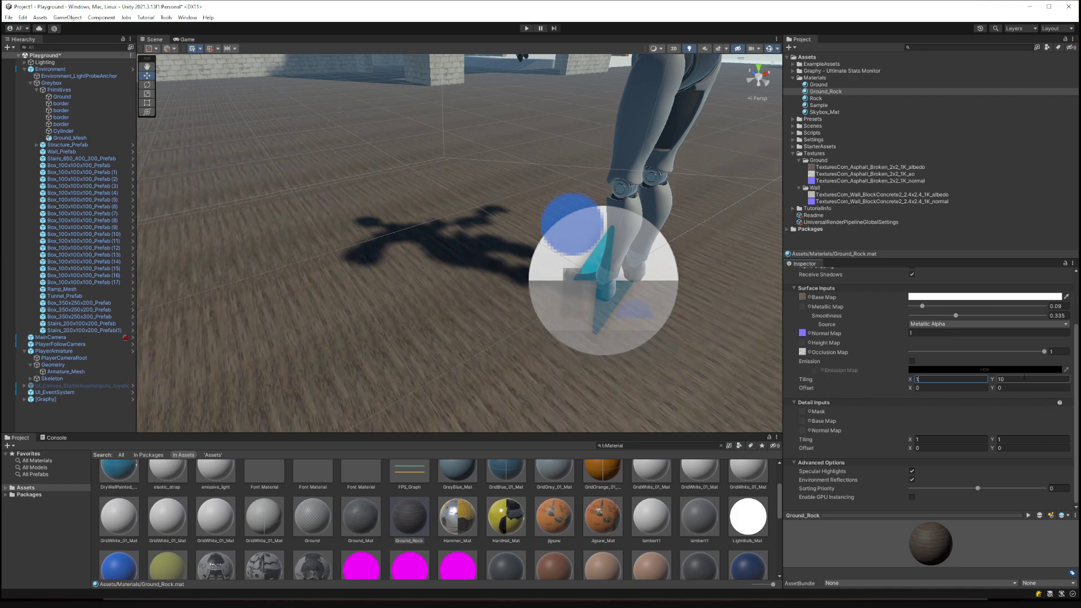
type("1")
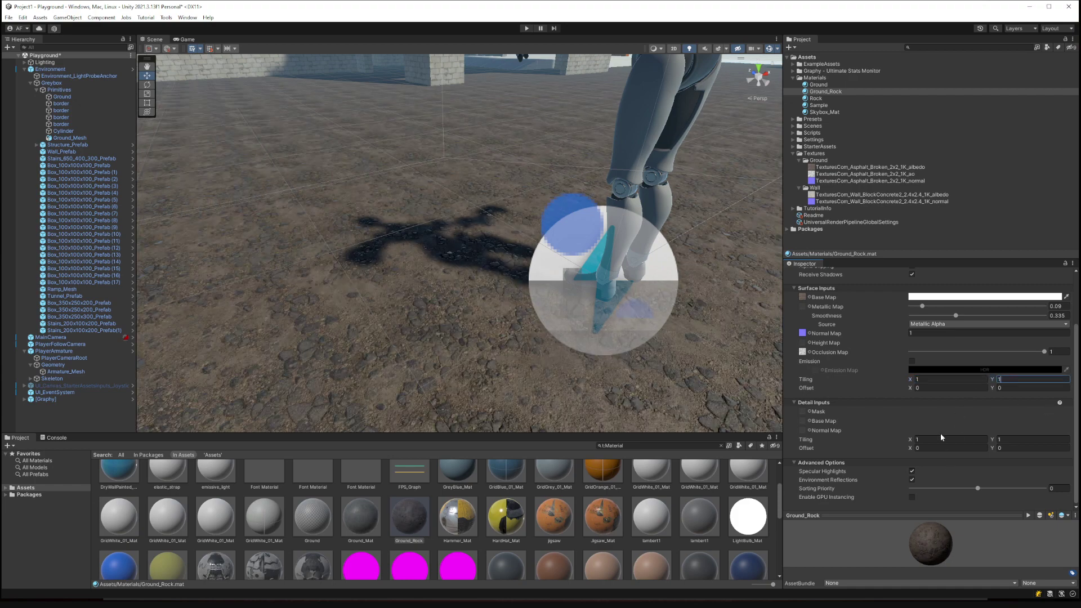
Nudge the detail map tiling and orbit the scene to check the larger rock texture.
left_click_drag(912, 444, 917, 444)
scroll(875, 396, "up", 3)
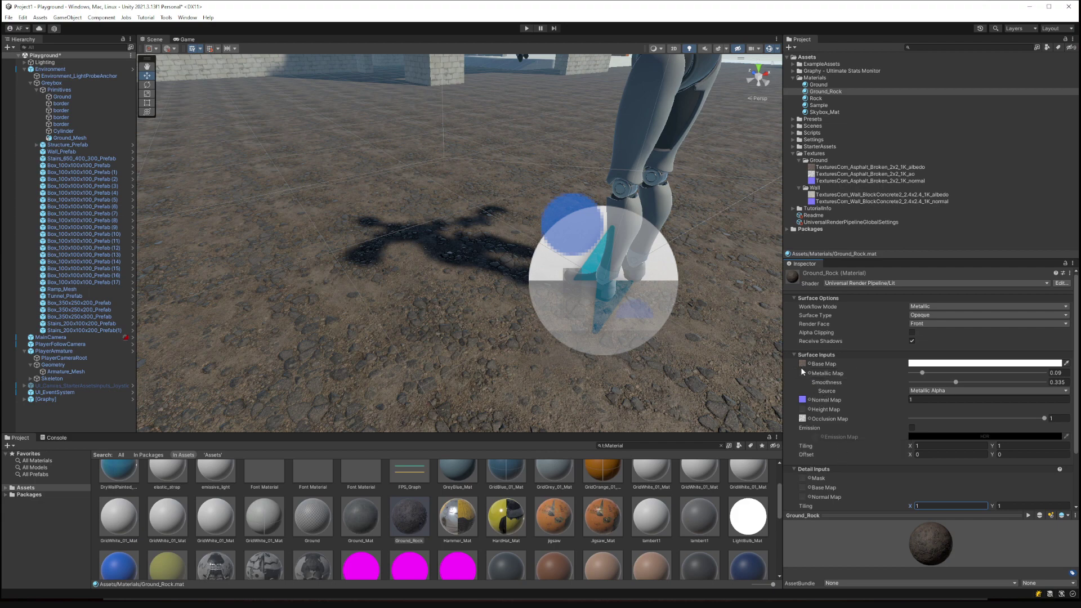
right_click_drag(490, 299, 646, 338)
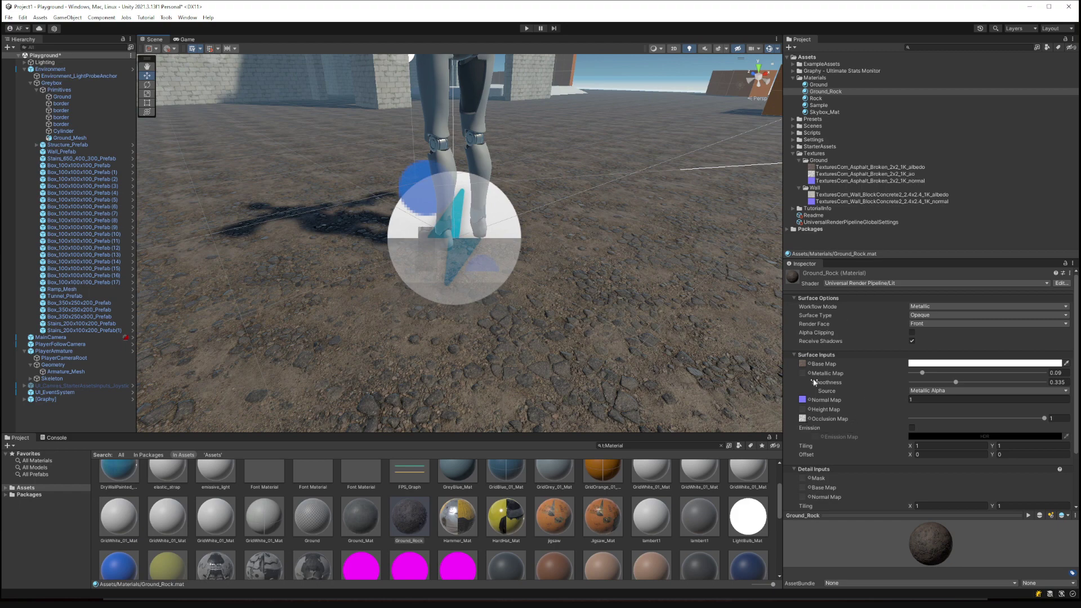
key("alt+Tab")
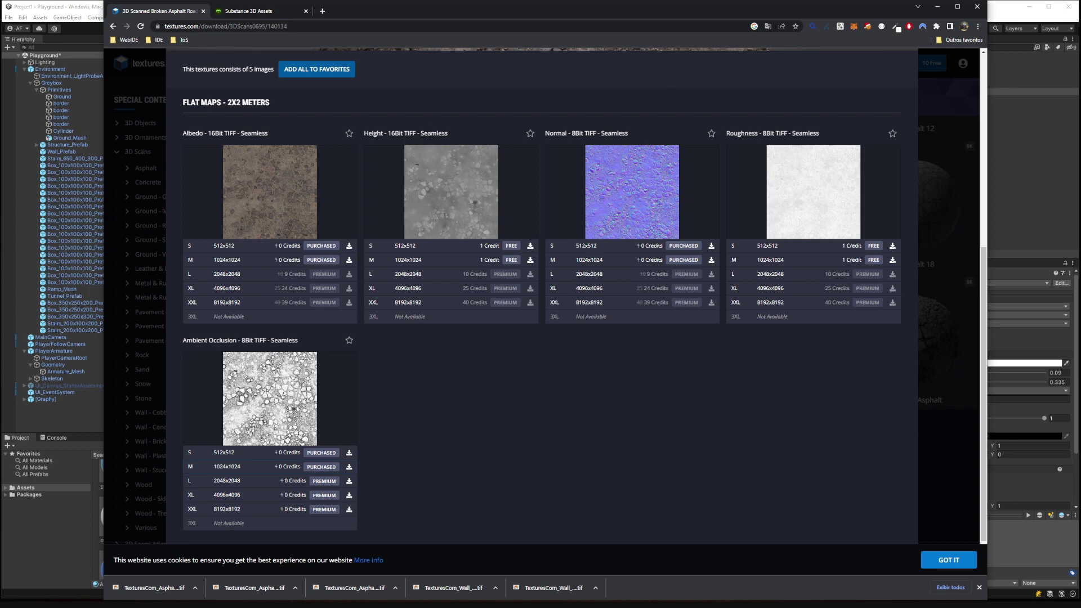
Save the free 1024x1024 Broken Asphalt height map TIFF into Assets/Textures/Ground and select it in Unity.
left_click(511, 261)
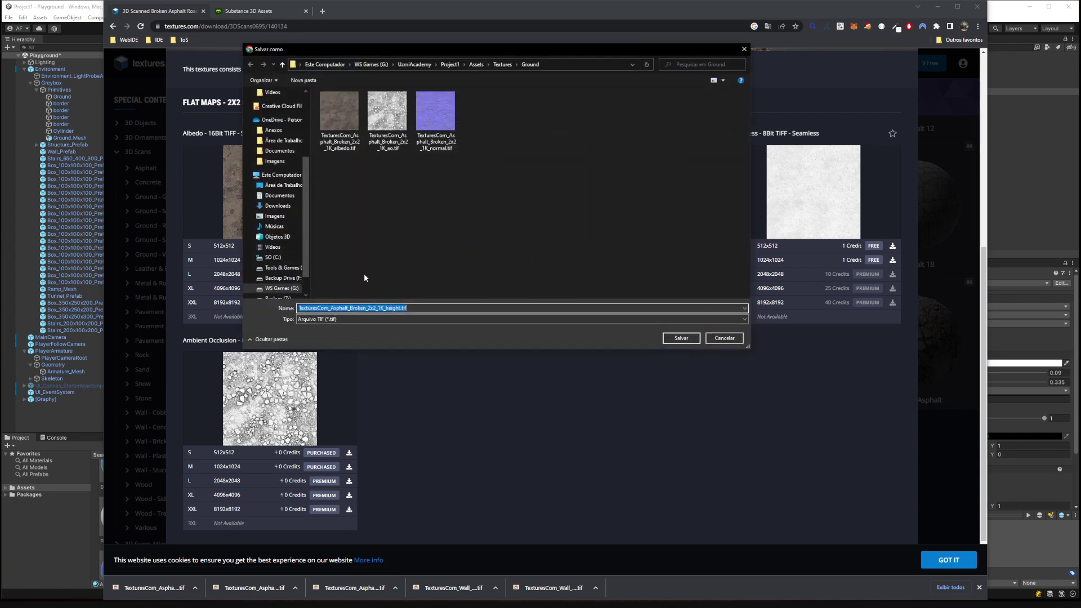
left_click(680, 339)
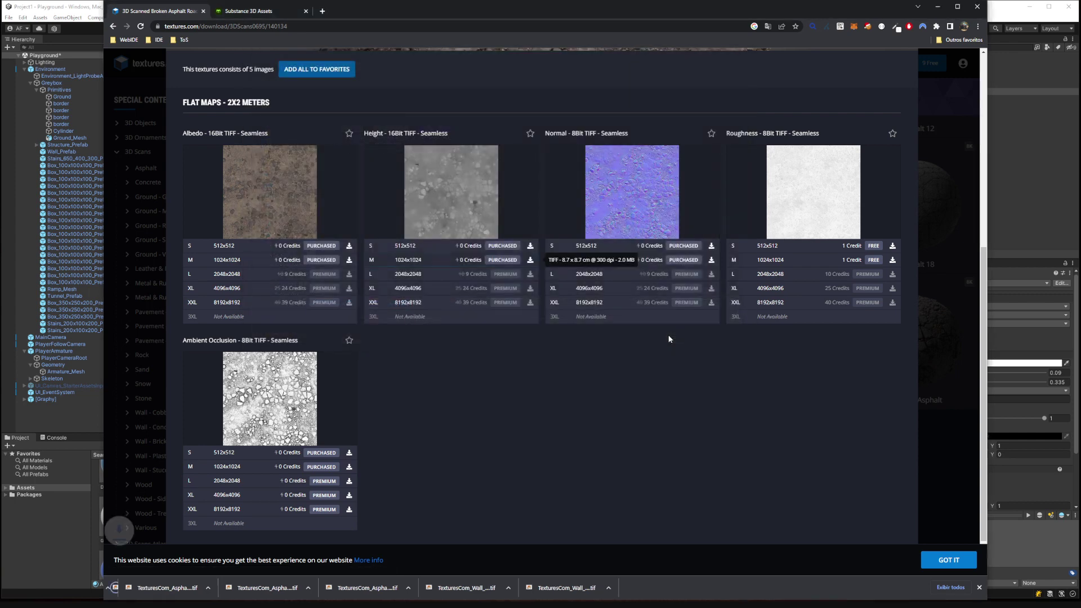
key("alt+Tab")
left_click(904, 181)
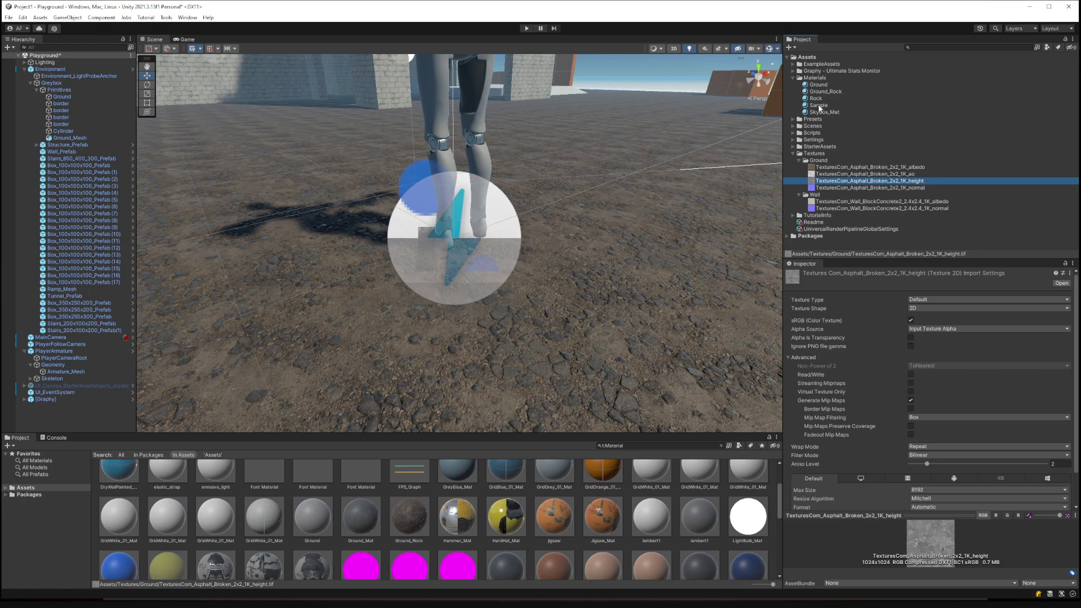
Put the _height texture in Ground_Rock's Height Map slot at 0.005 and inspect the preview sphere.
left_click(825, 91)
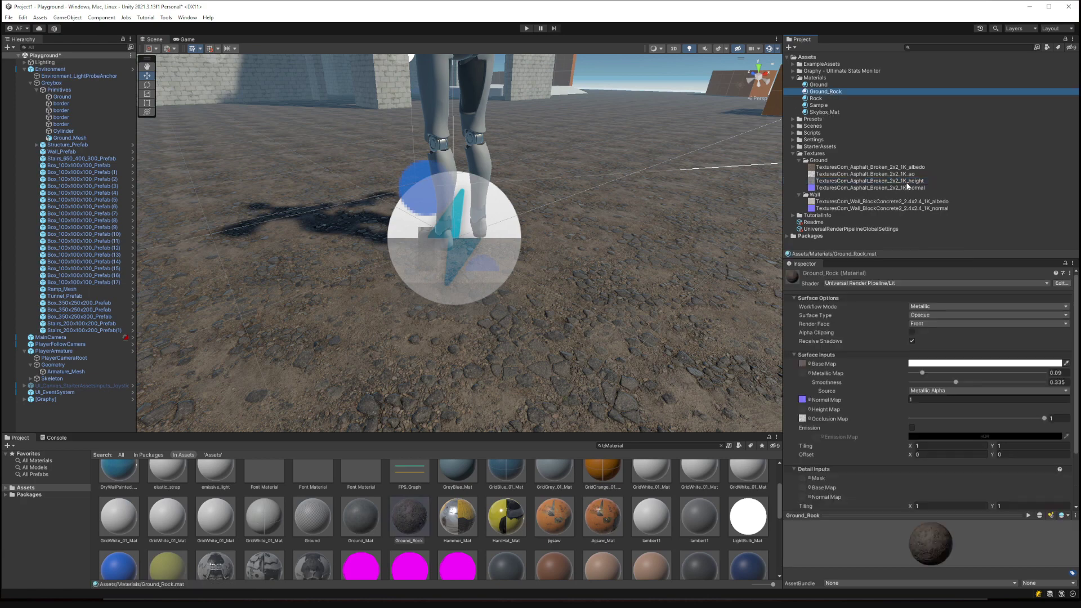
left_click_drag(907, 185, 804, 413)
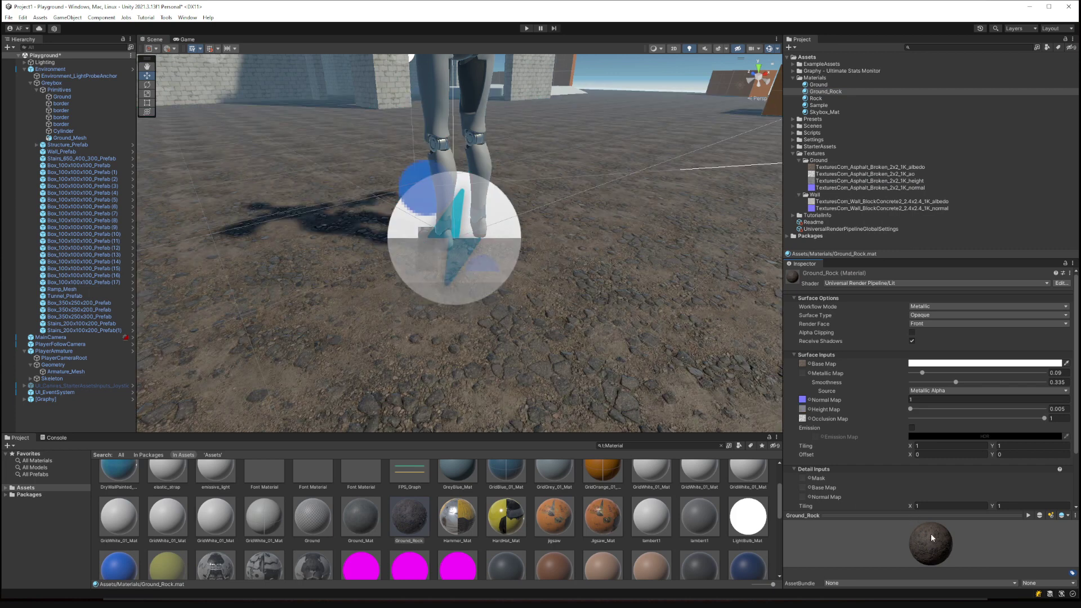
left_click(932, 516)
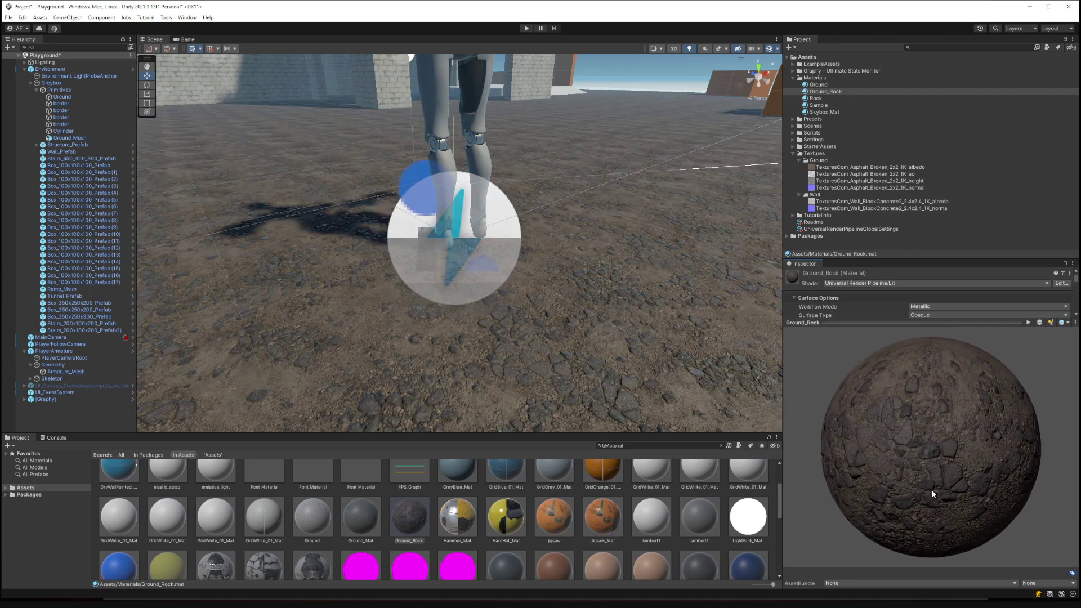
left_click_drag(1058, 480, 860, 411)
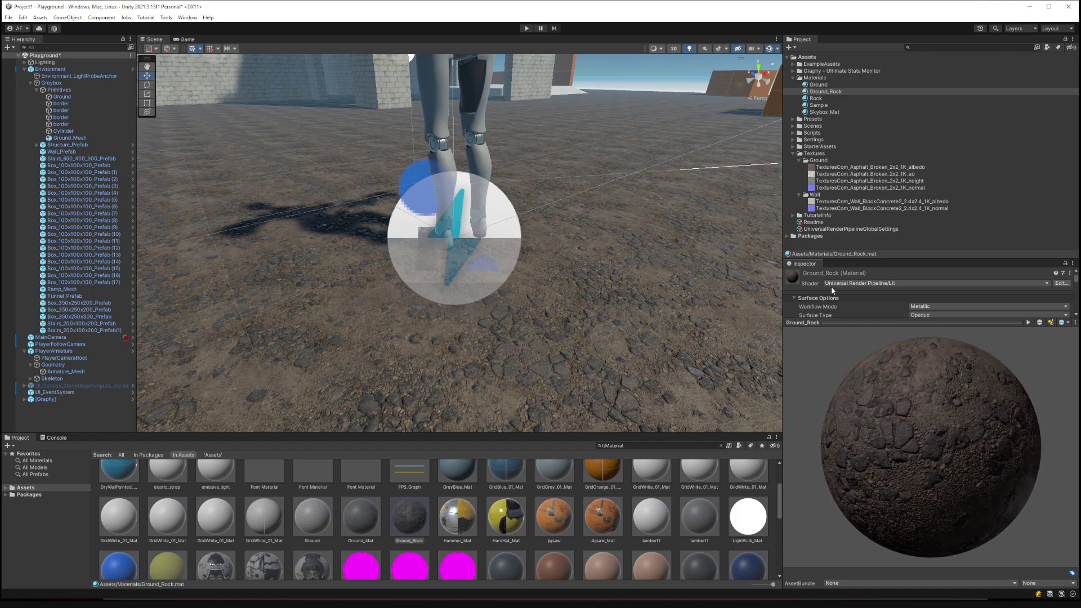
left_click(862, 319)
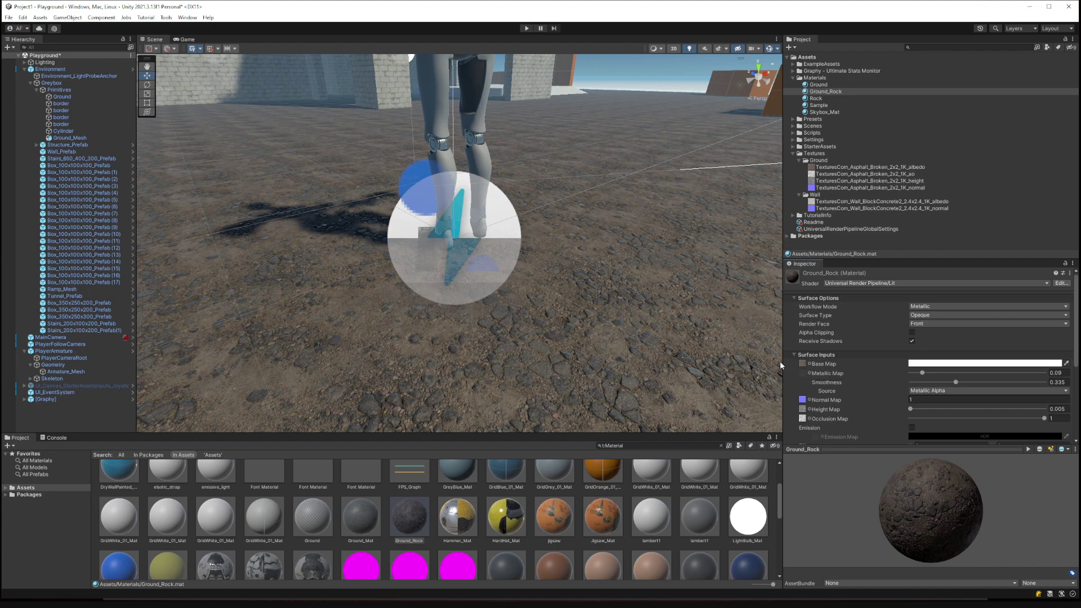
key("w")
right_click_drag(490, 351, 402, 254)
key("s")
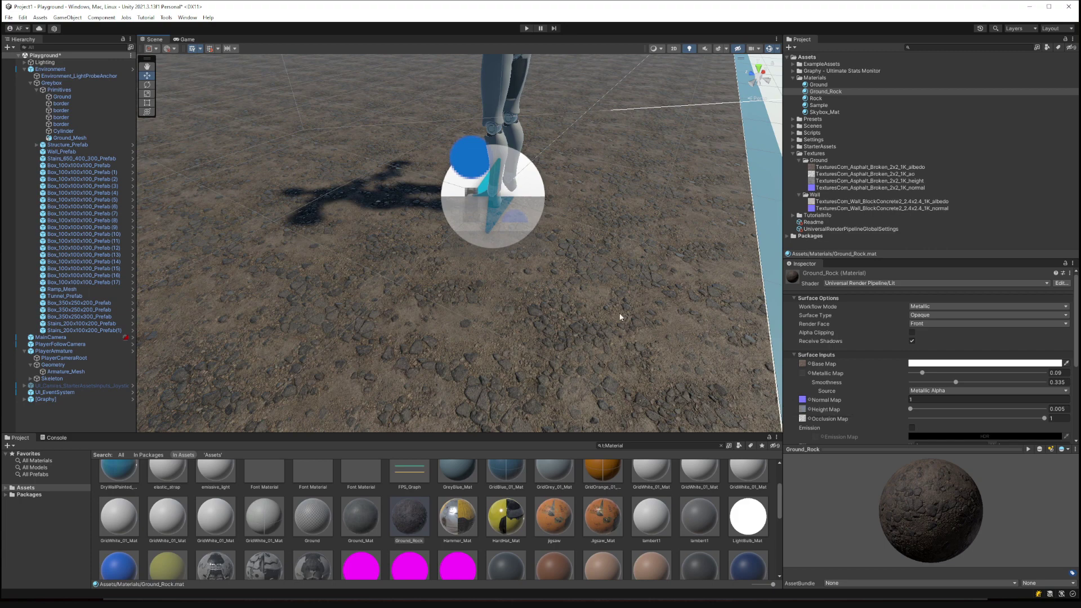
right_click_drag(596, 309, 583, 311)
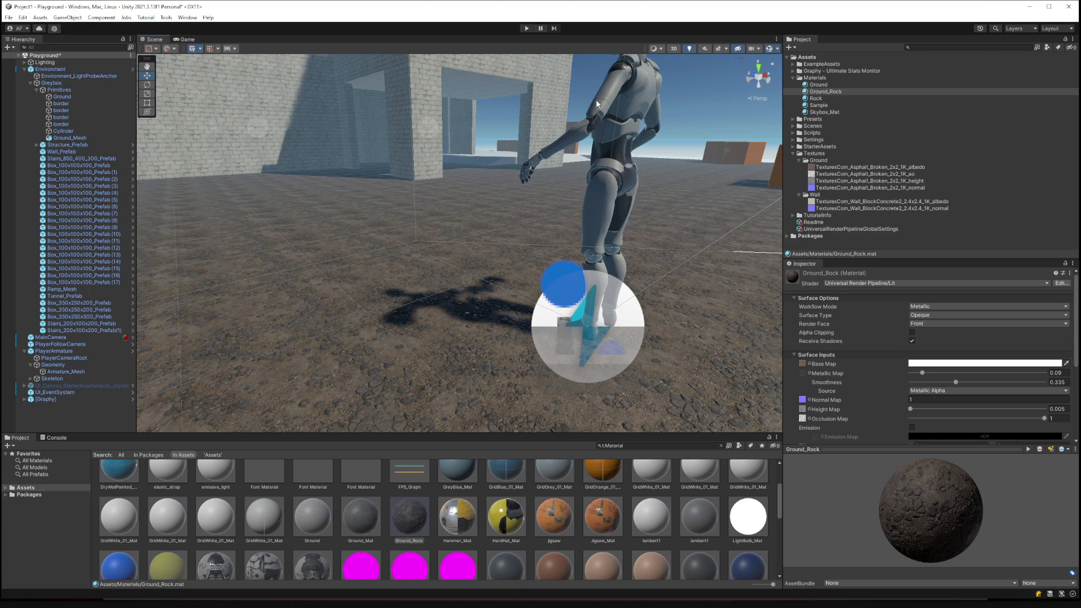
right_click_drag(340, 112, 439, 197)
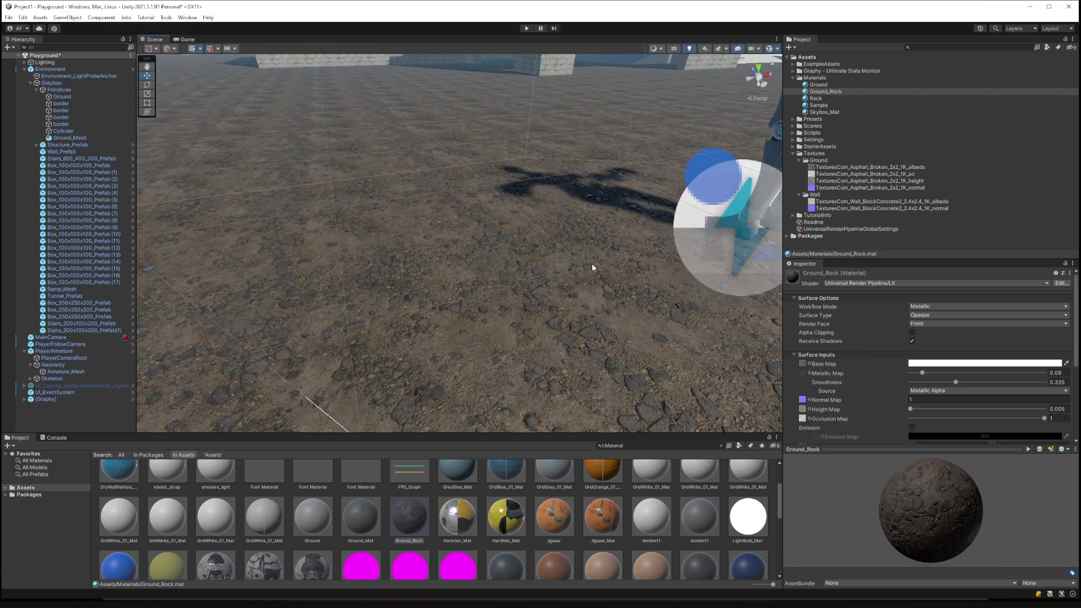
left_click_drag(906, 519, 930, 510)
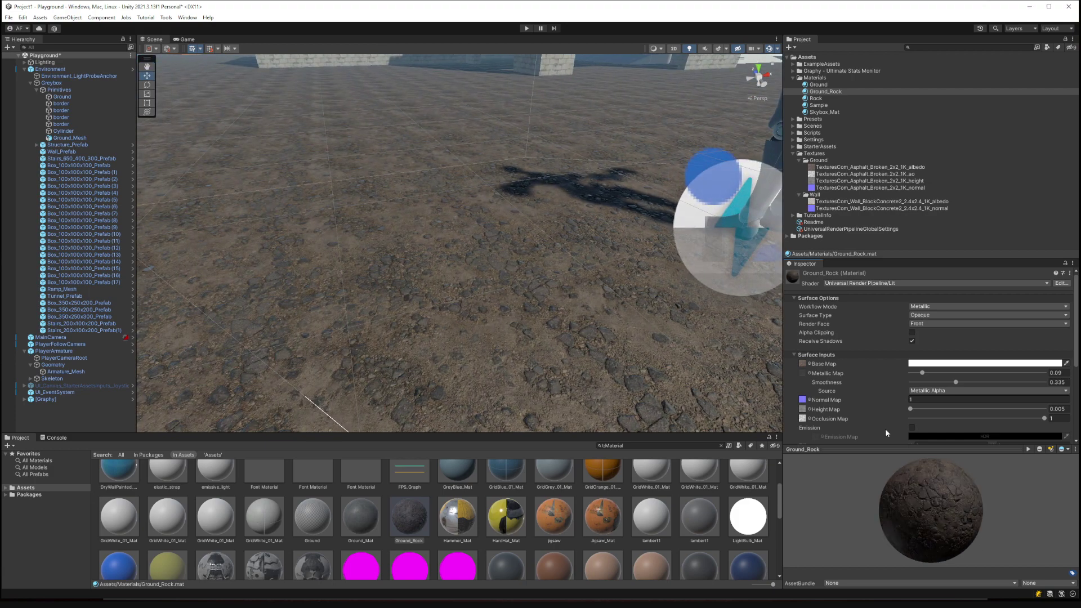
right_click_drag(636, 281, 675, 180)
left_click_drag(812, 98, 670, 232)
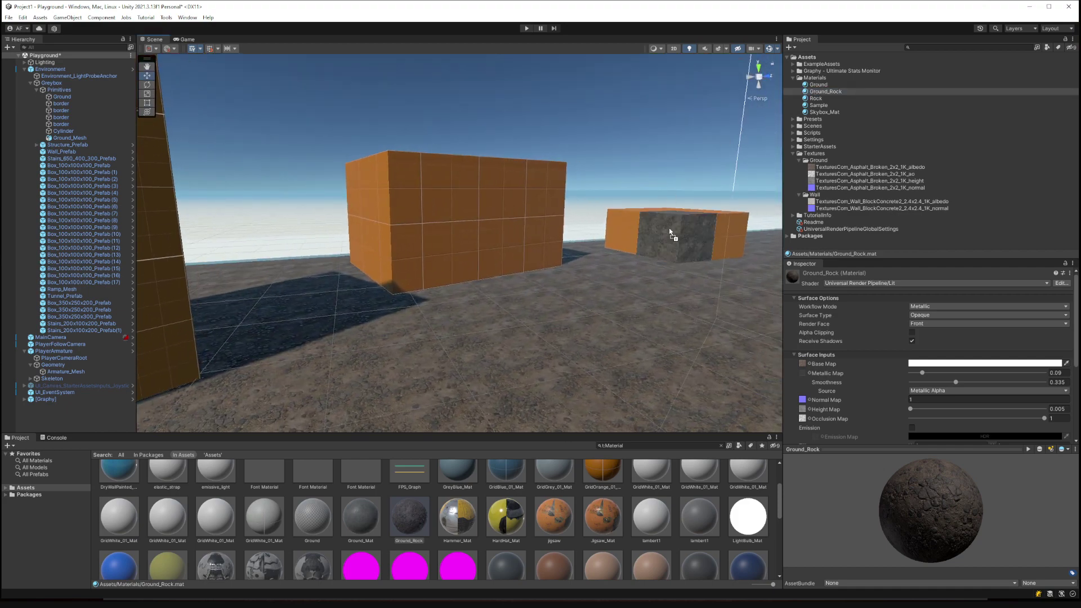
right_click_drag(664, 216, 817, 272)
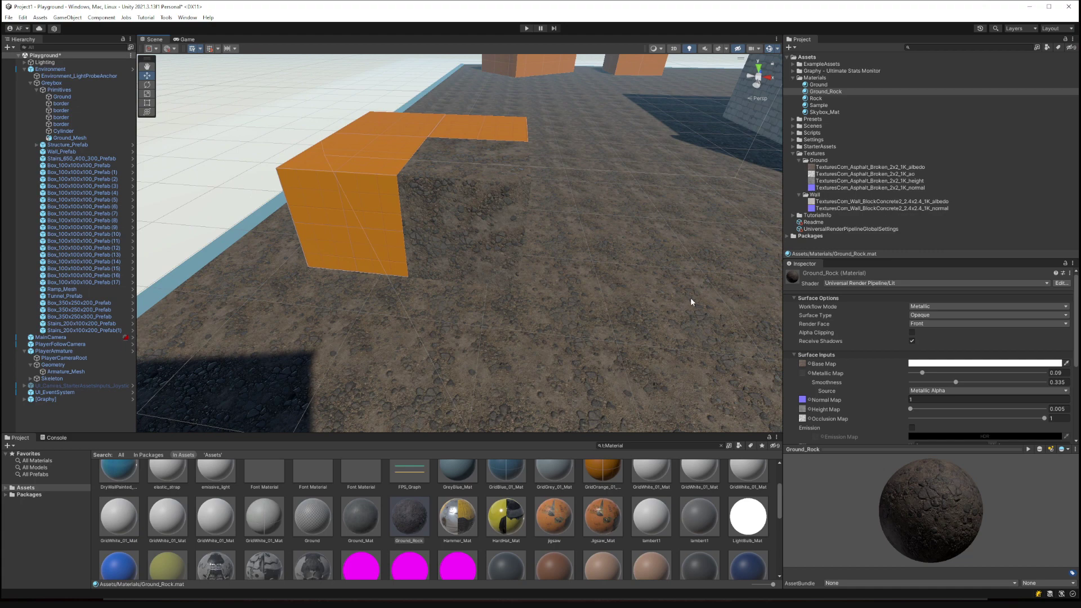
key("alt+Tab")
Close the Broken Asphalt details and browse other asphalt scans, previewing the cracked asphalt sphere.
scroll(374, 236, "up", 6)
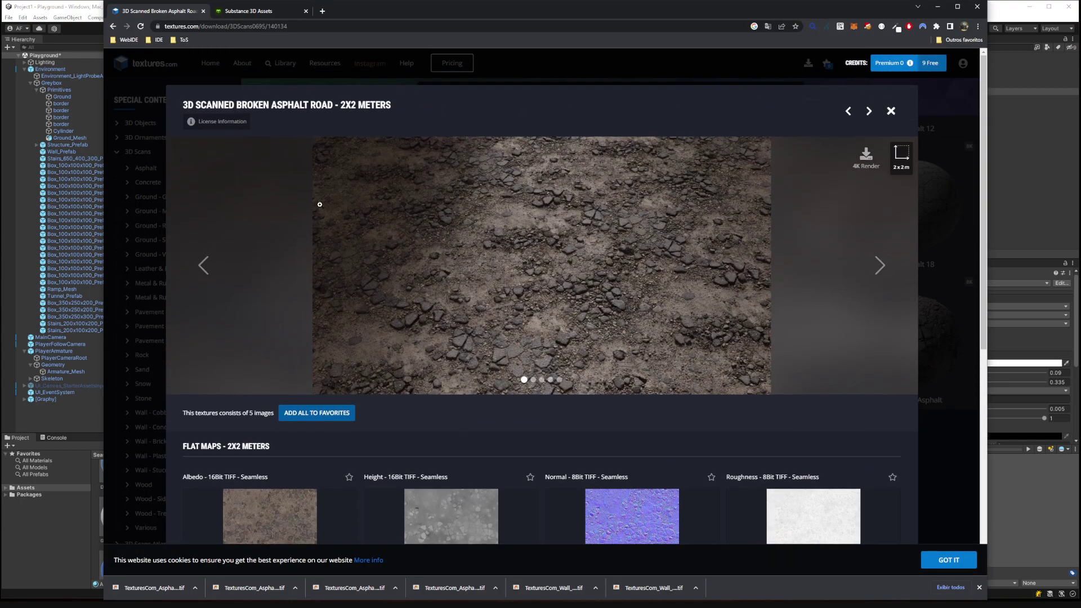
left_click(946, 119)
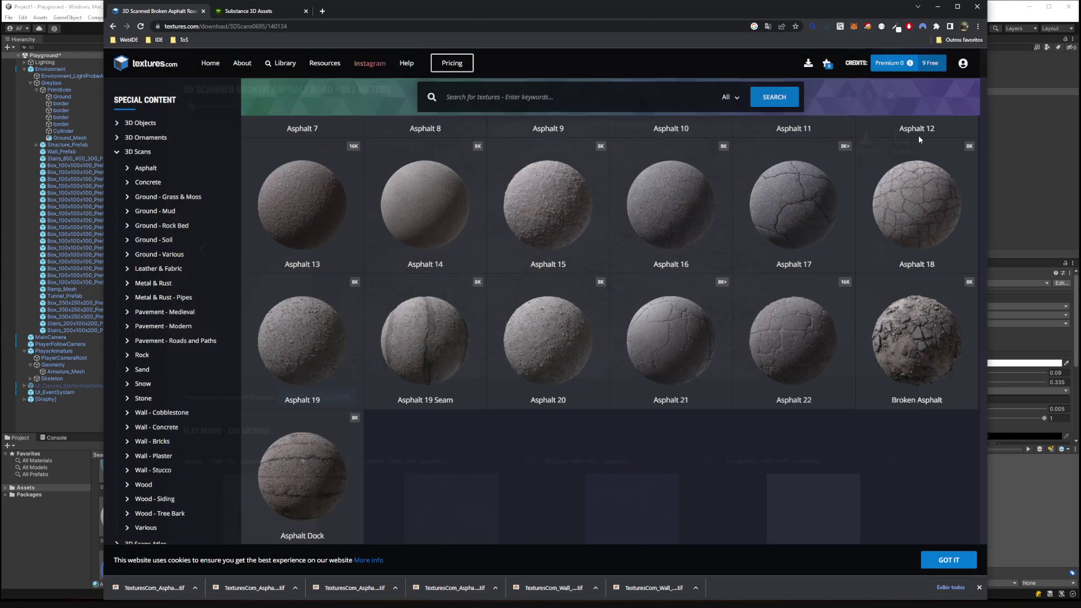
scroll(304, 346, "up", 2)
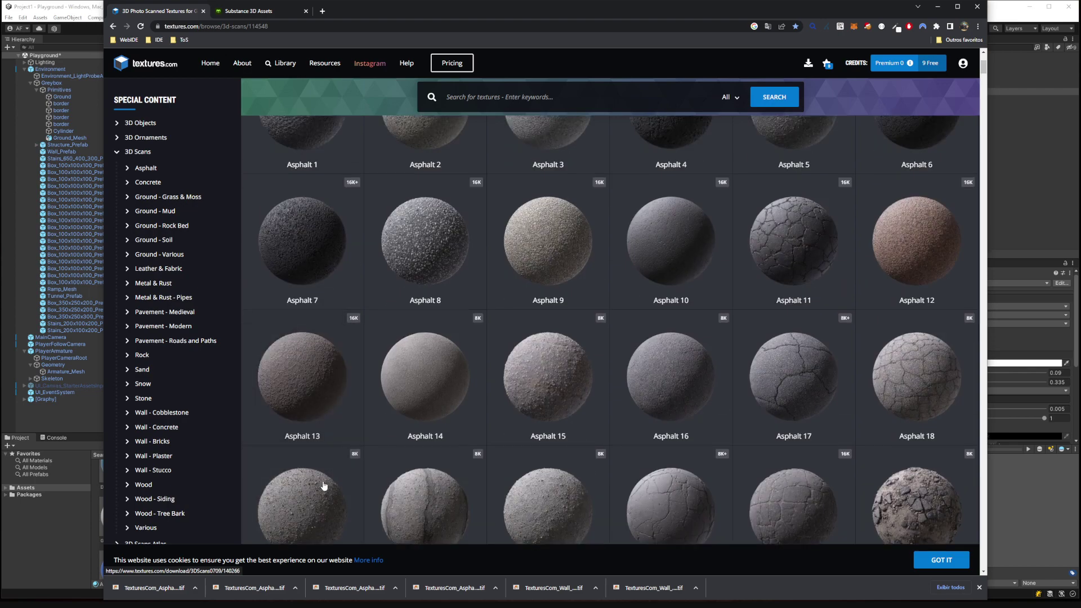
scroll(316, 450, "down", 2)
left_click(318, 443)
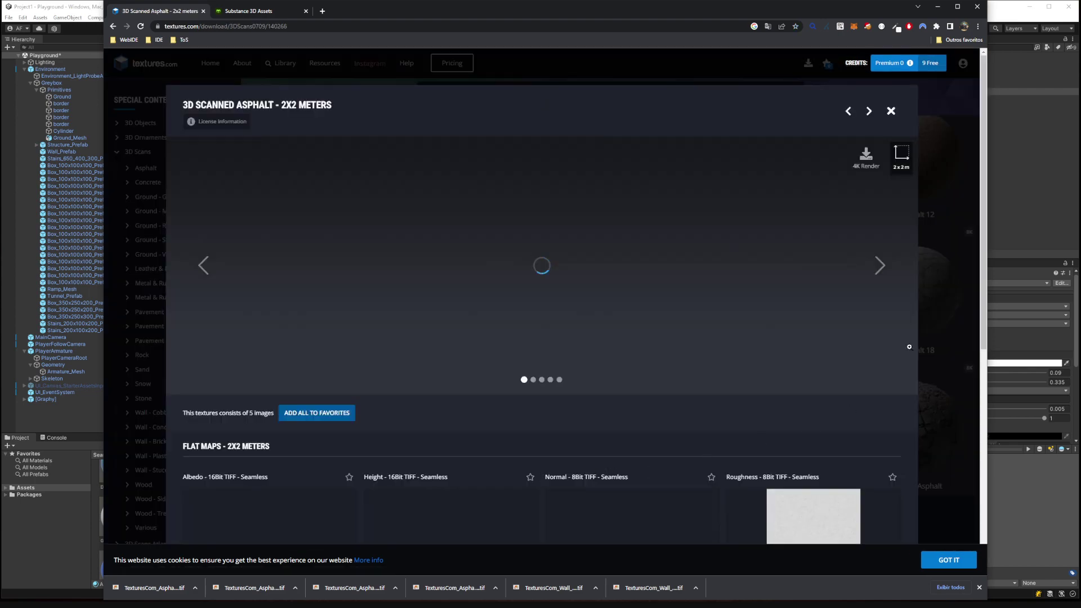
left_click(944, 292)
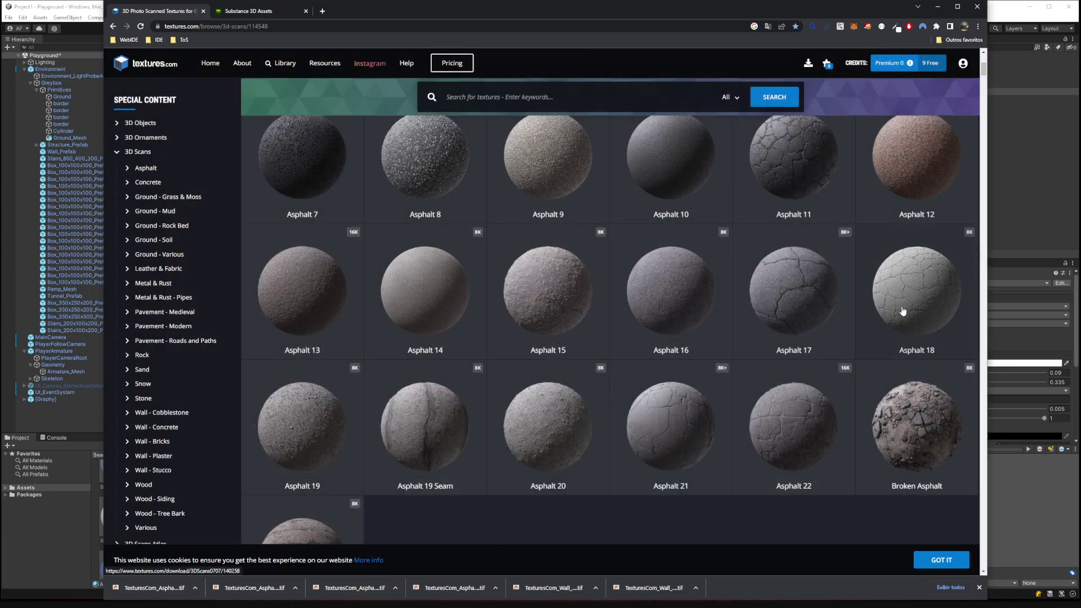
scroll(900, 312, "up", 2)
left_click(849, 379)
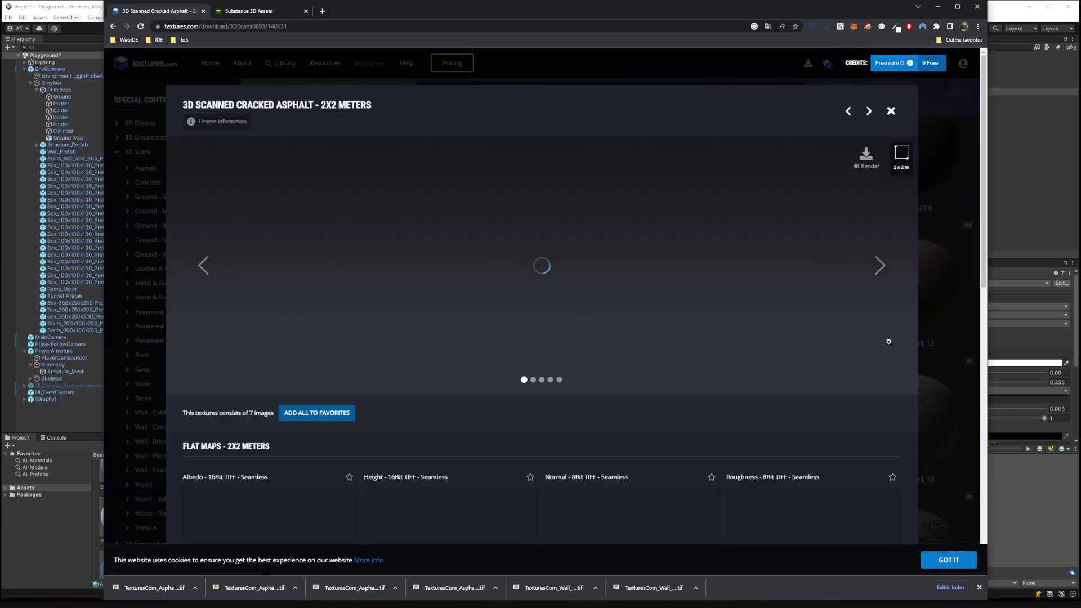
left_click(877, 266)
left_click(878, 266)
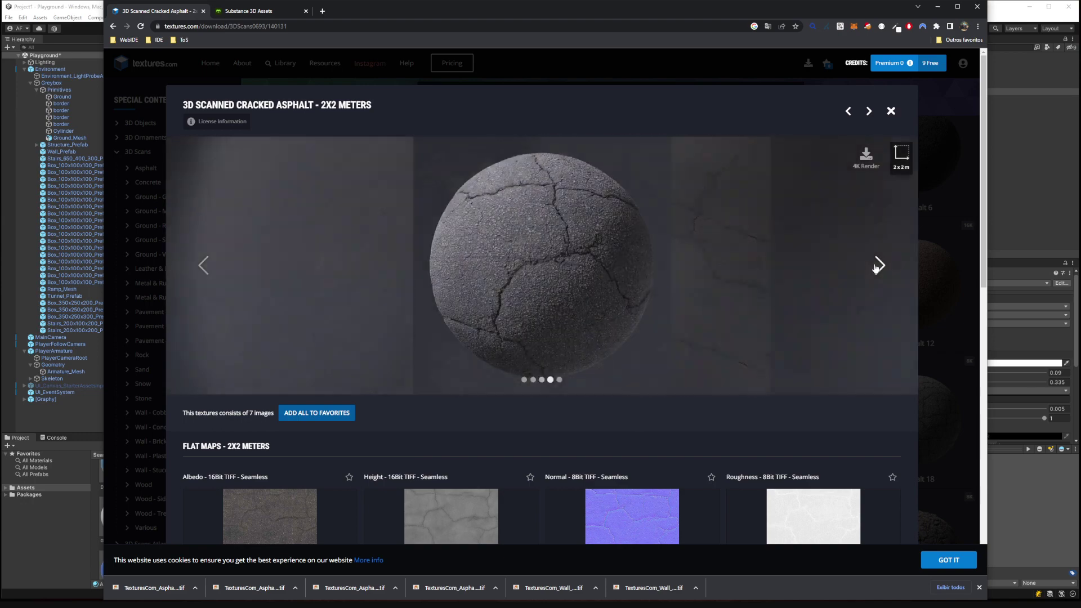
key("Escape")
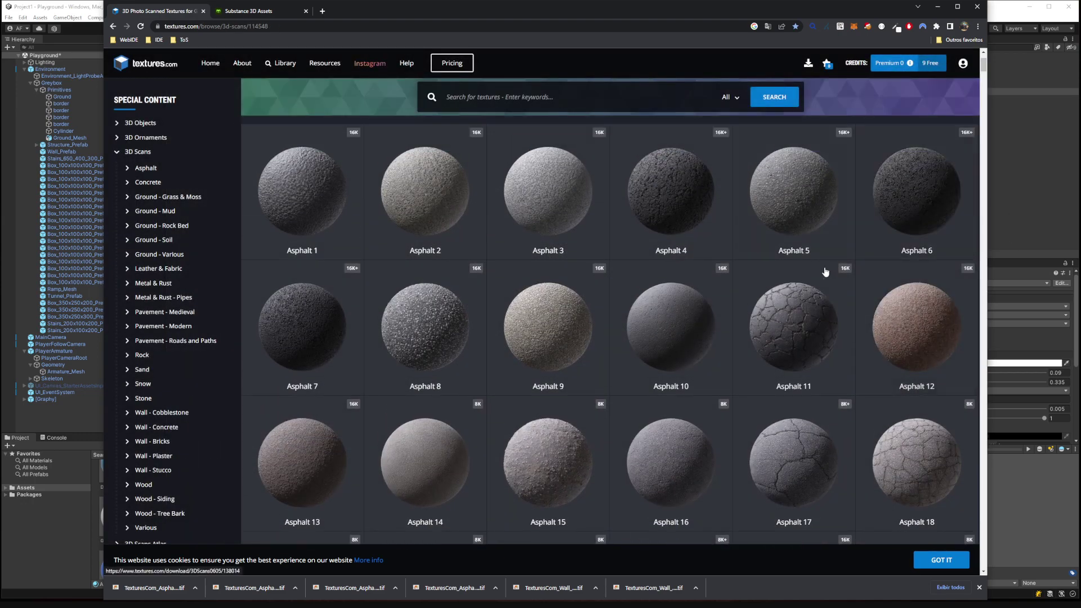
Go to the Ground - Grass & Moss scans and open Forest Ground 4.
scroll(825, 200, "up", 3)
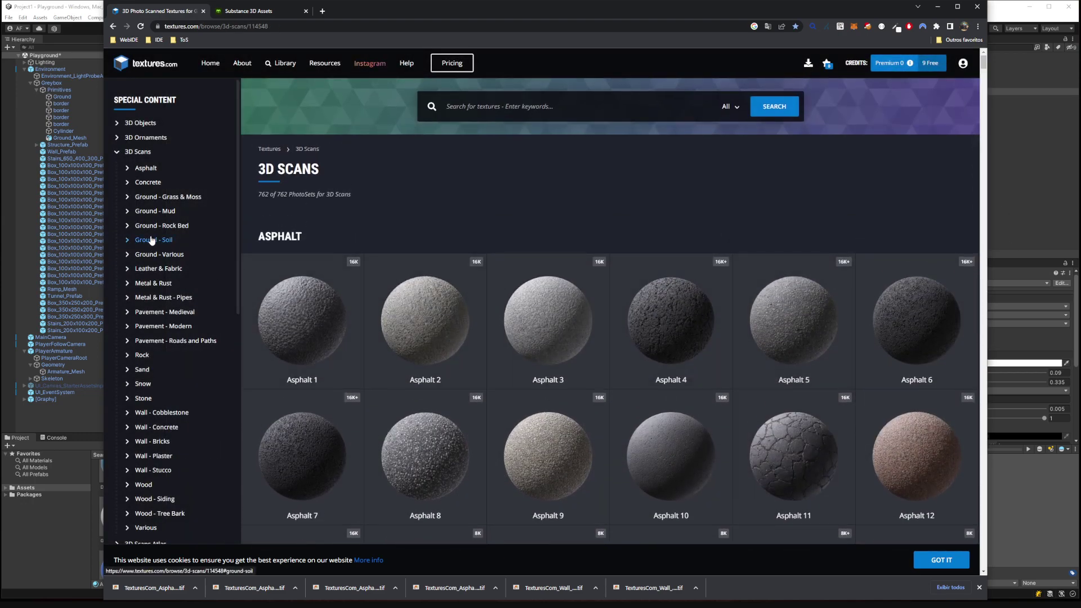
left_click(162, 214)
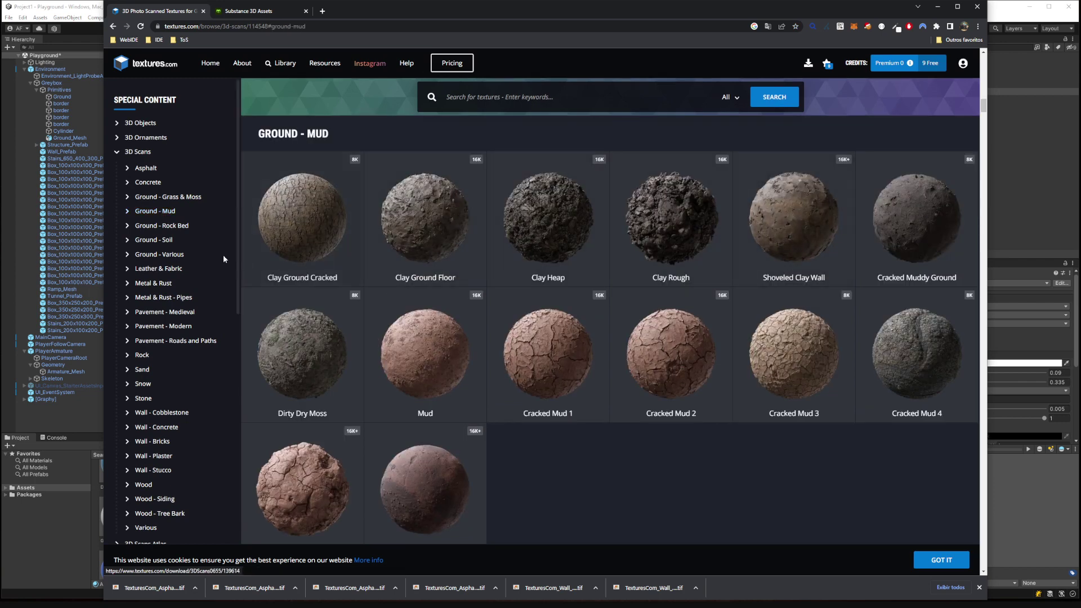
left_click(172, 198)
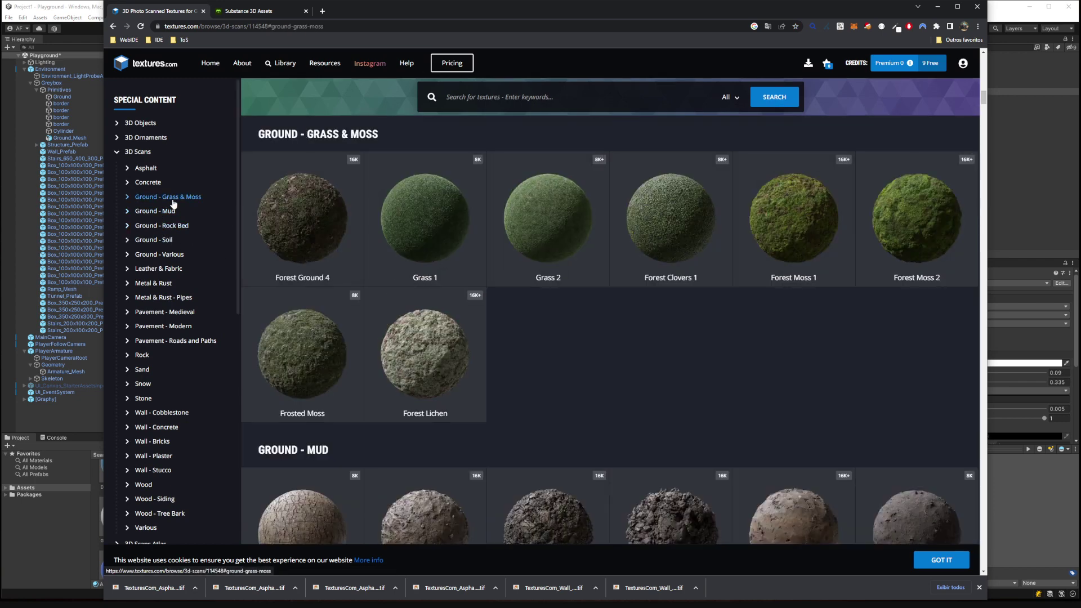
left_click(312, 236)
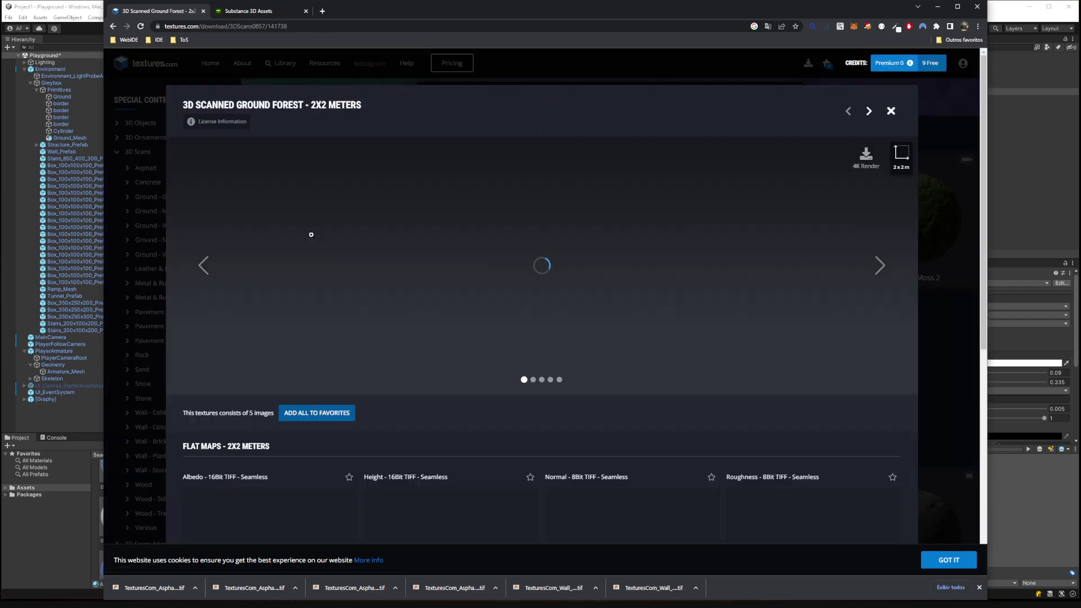
Save the 1024x1024 albedo map into a new 'Forest' folder under Assets/Textures.
scroll(883, 272, "down", 2)
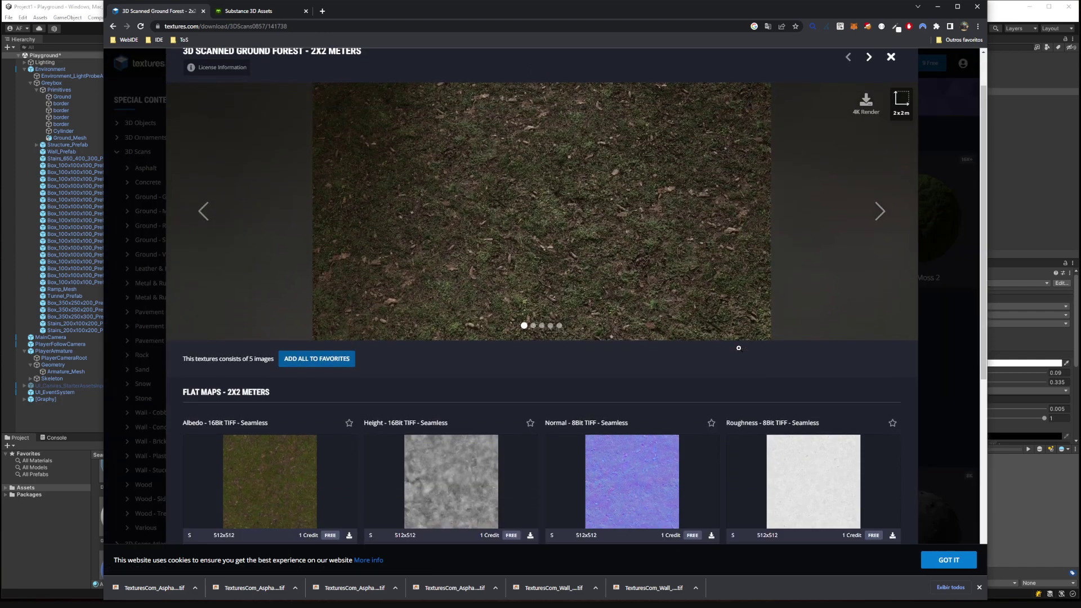
scroll(514, 420, "down", 3)
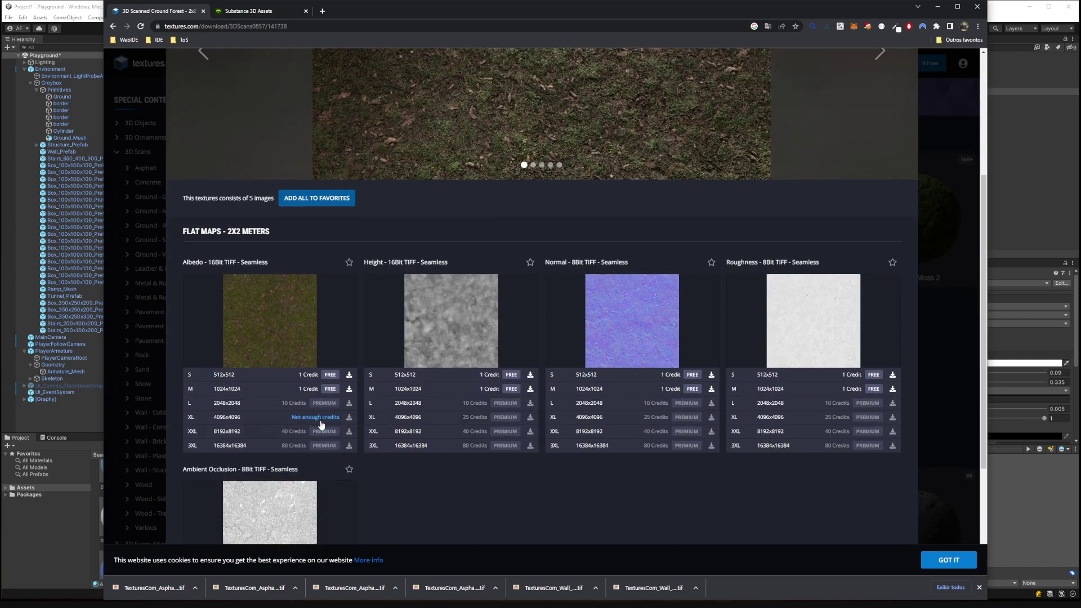
left_click(349, 389)
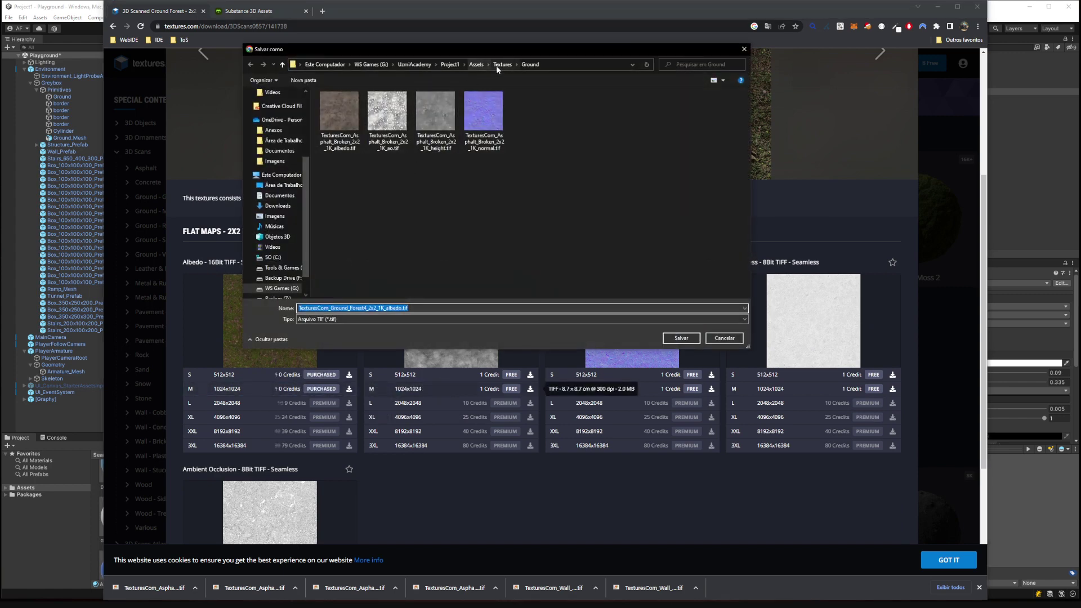
left_click(303, 79)
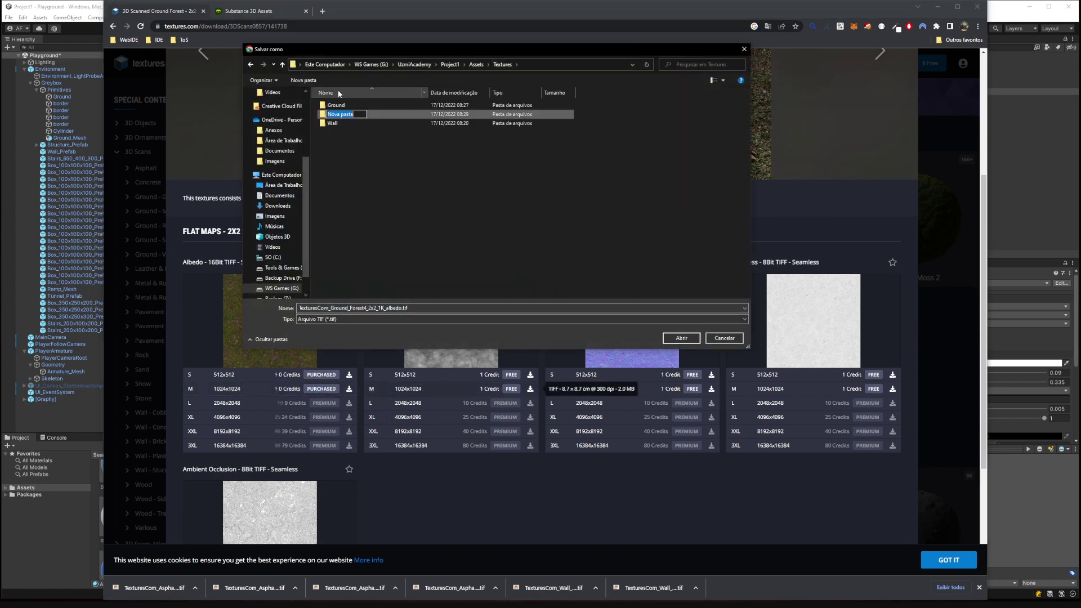
type("Forest")
key("Return")
double_click(341, 106)
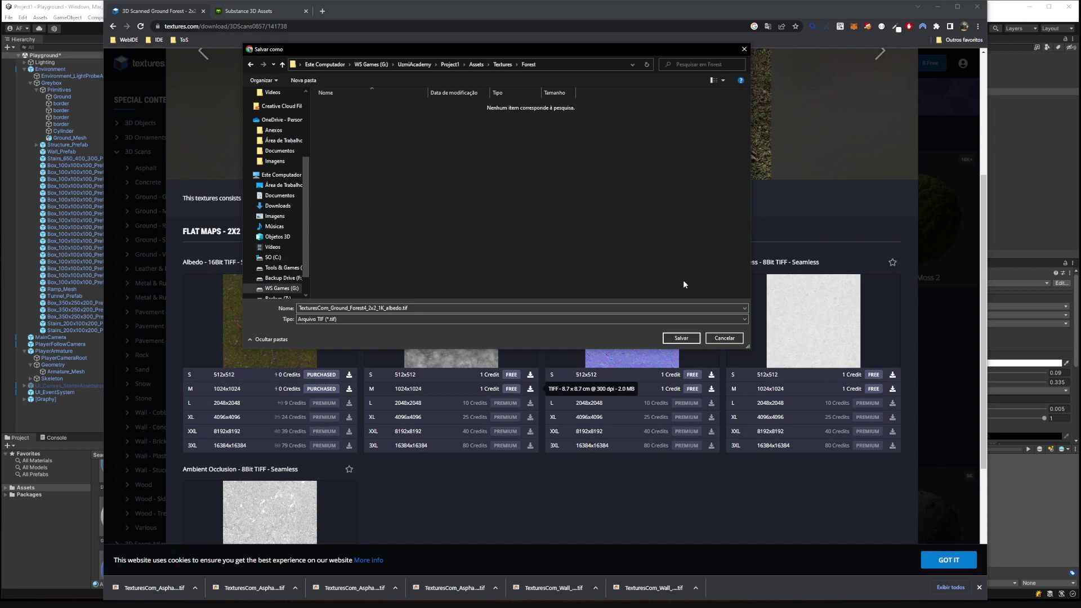
left_click(684, 337)
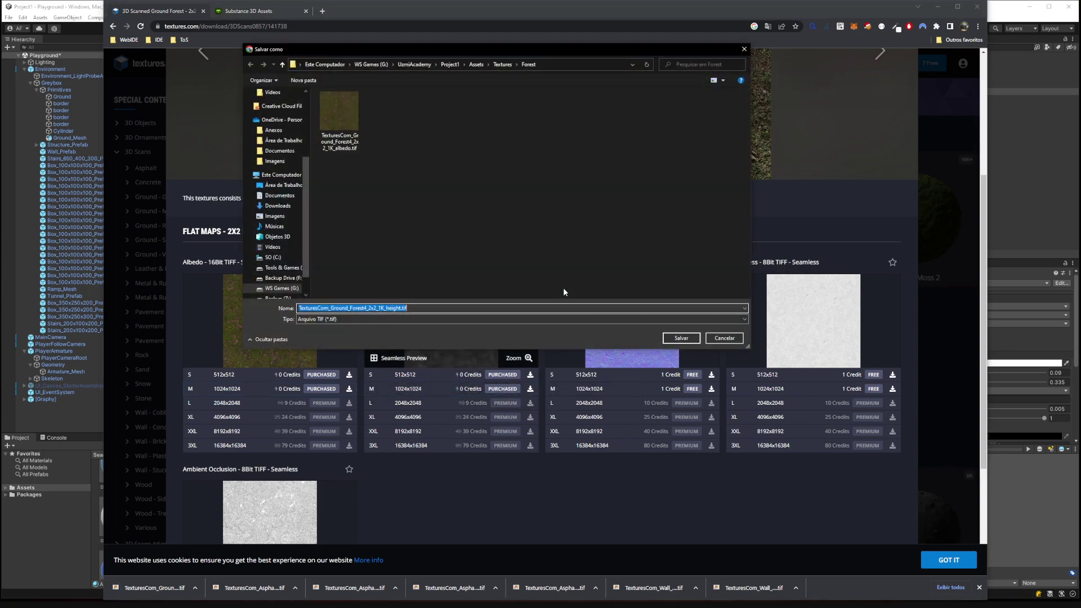
Save the 1024x1024 height, normal, roughness and ambient occlusion maps into Forest as well.
left_click(679, 337)
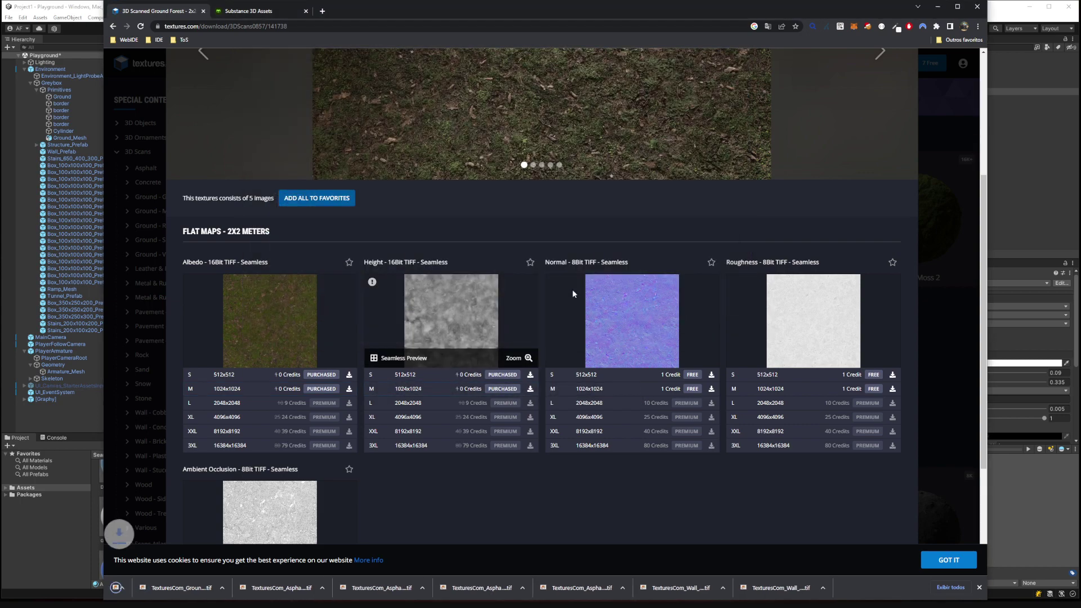
left_click(696, 392)
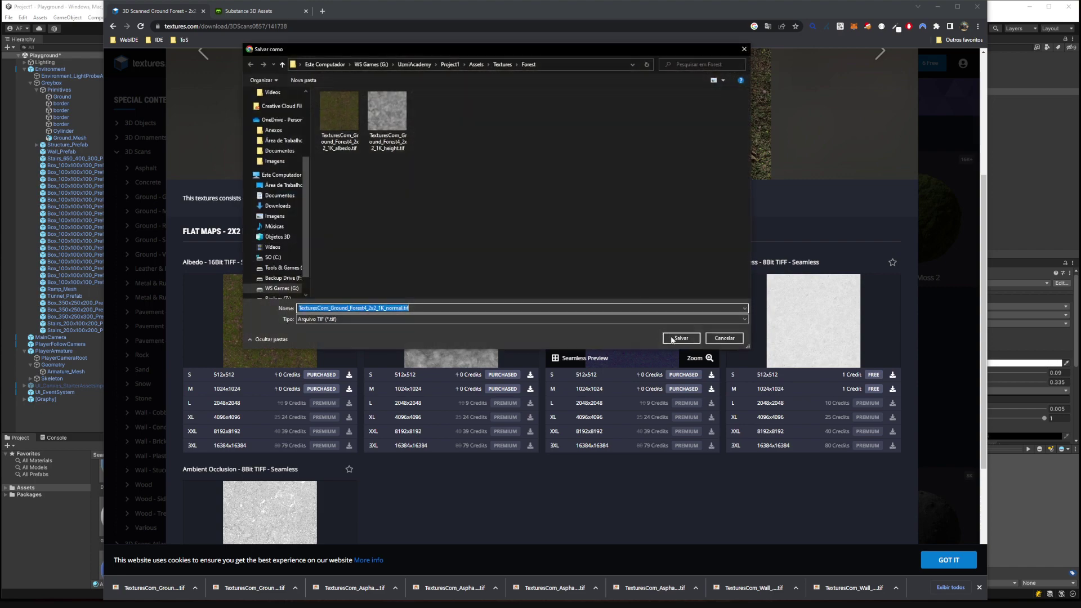
left_click(679, 337)
left_click(892, 389)
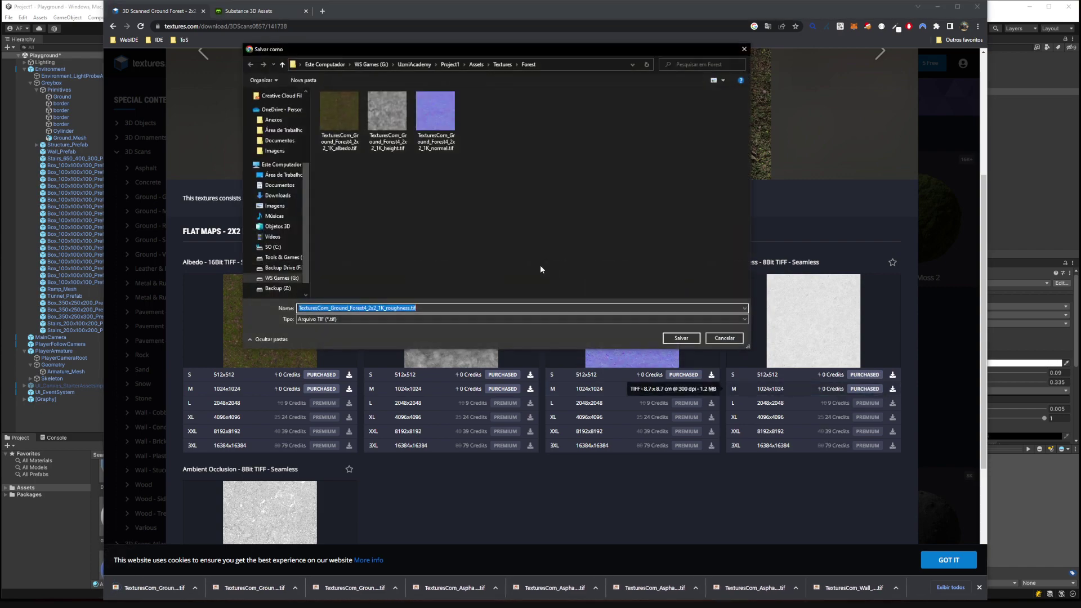
left_click(679, 338)
scroll(364, 421, "down", 3)
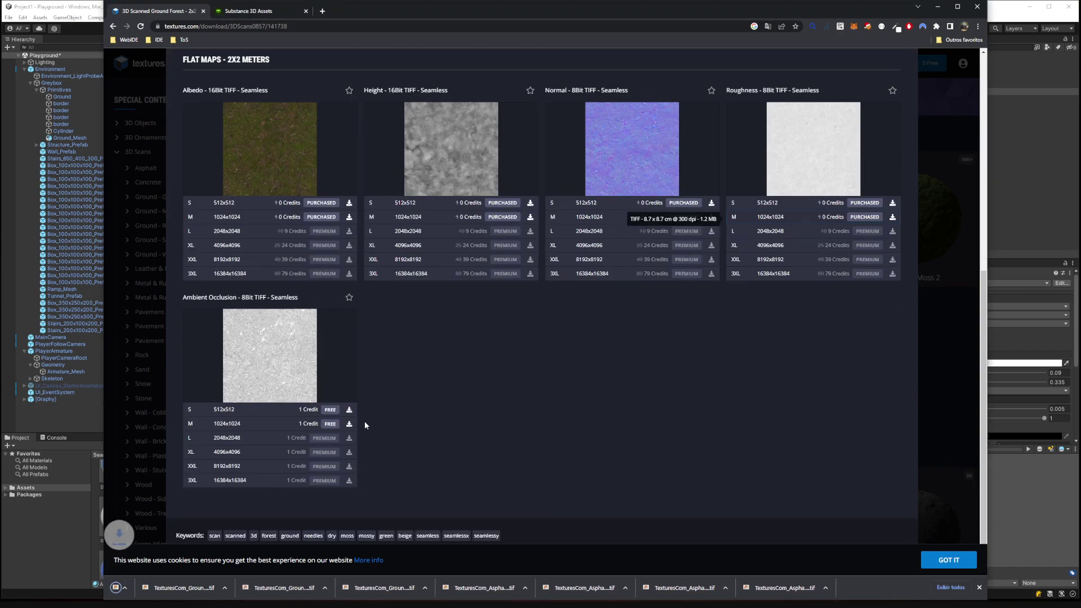
left_click(349, 423)
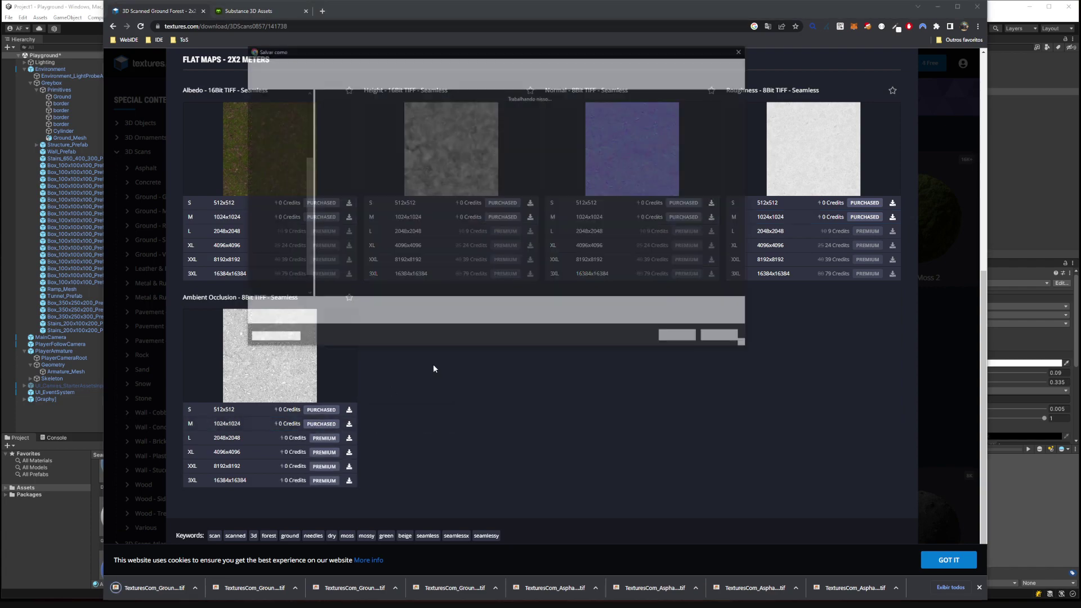
left_click(671, 337)
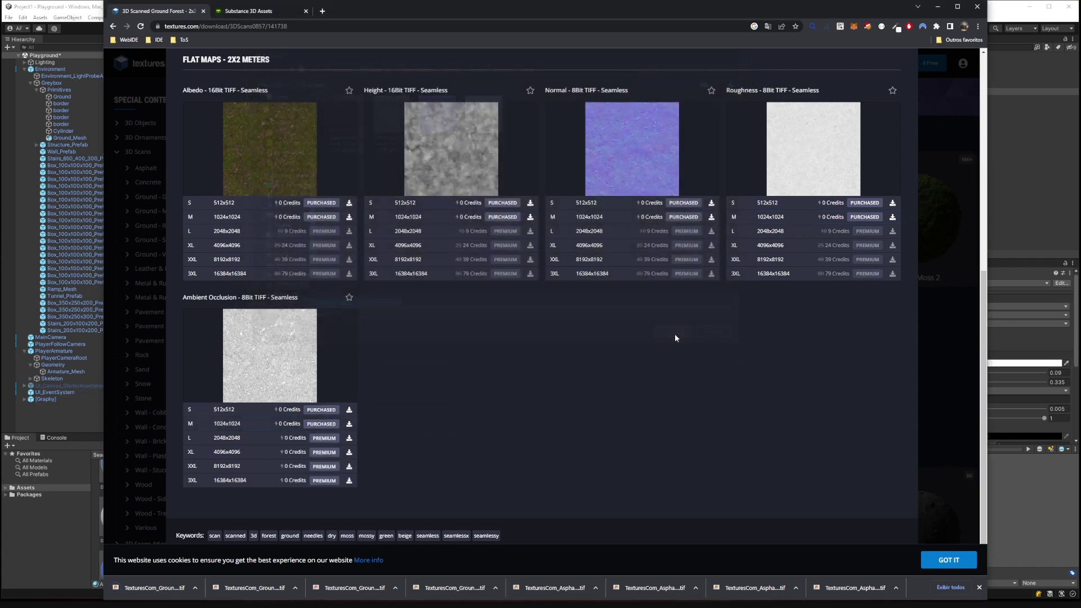
left_click(994, 17)
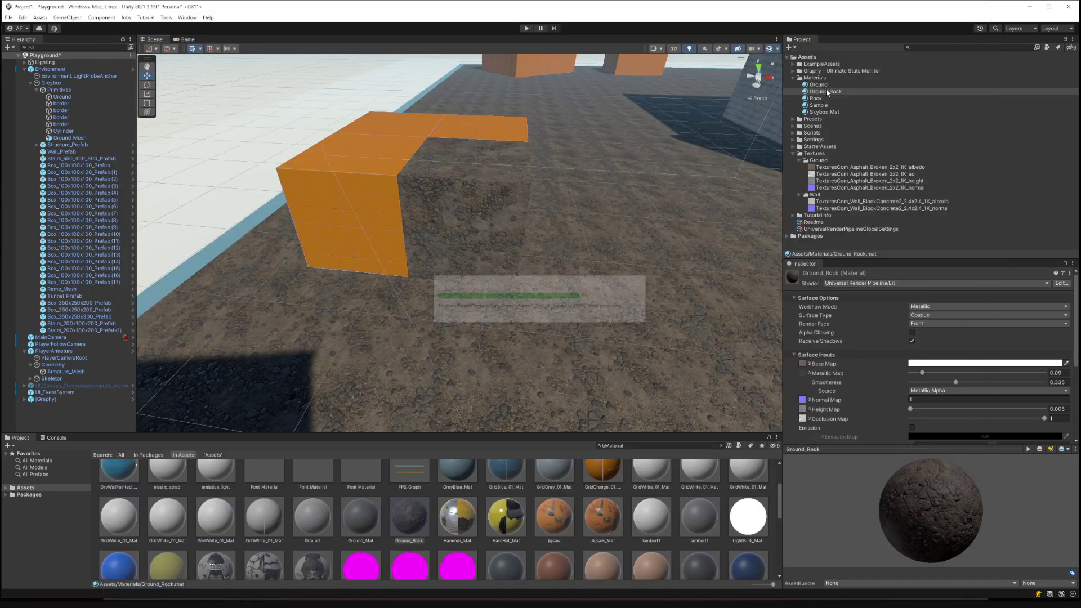
Copy 'Asphalt_Broken' from the asphalt albedo texture's name and select the Ground_Rock material.
right_click_drag(587, 198, 672, 193)
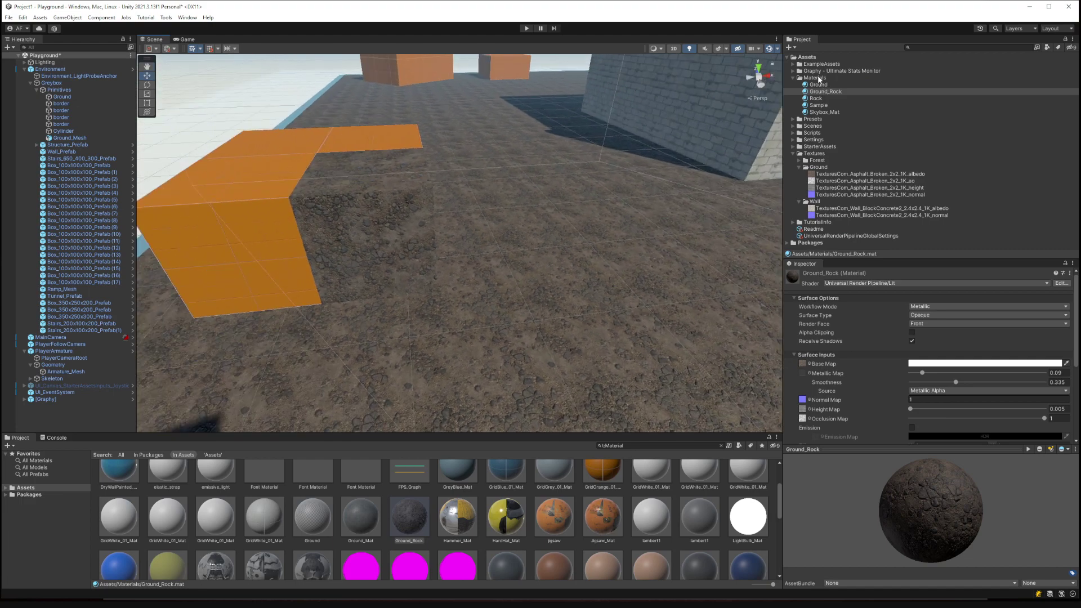
left_click(859, 174)
left_click(866, 178)
double_click(866, 178)
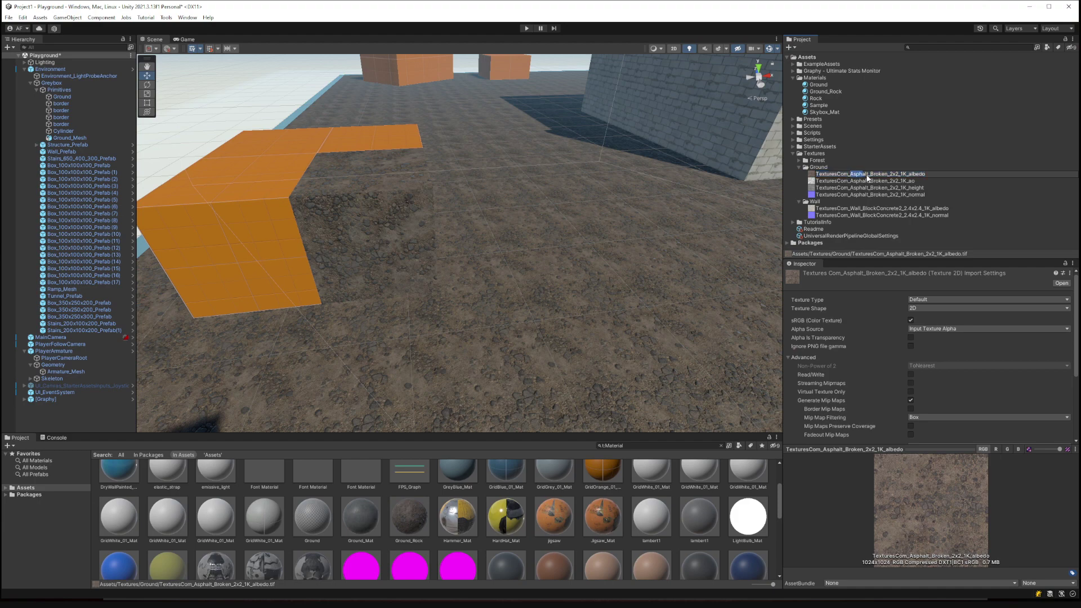
left_click_drag(866, 177, 887, 179)
key("ctrl+c")
left_click(825, 91)
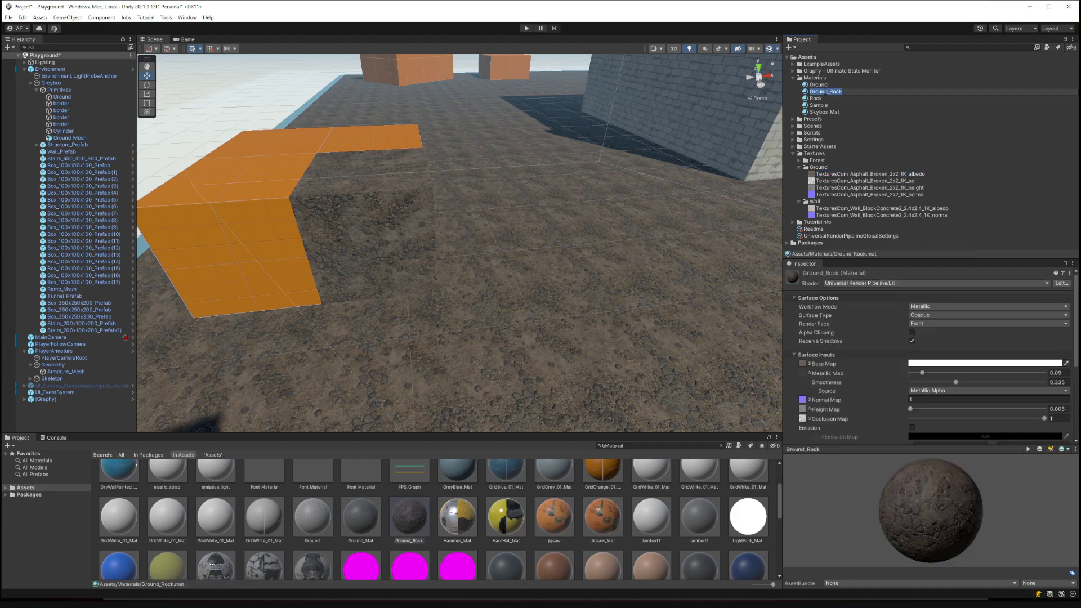
Rename the Ground_Rock material to Asphalt_Broken.
key("ctrl+v")
key("Return")
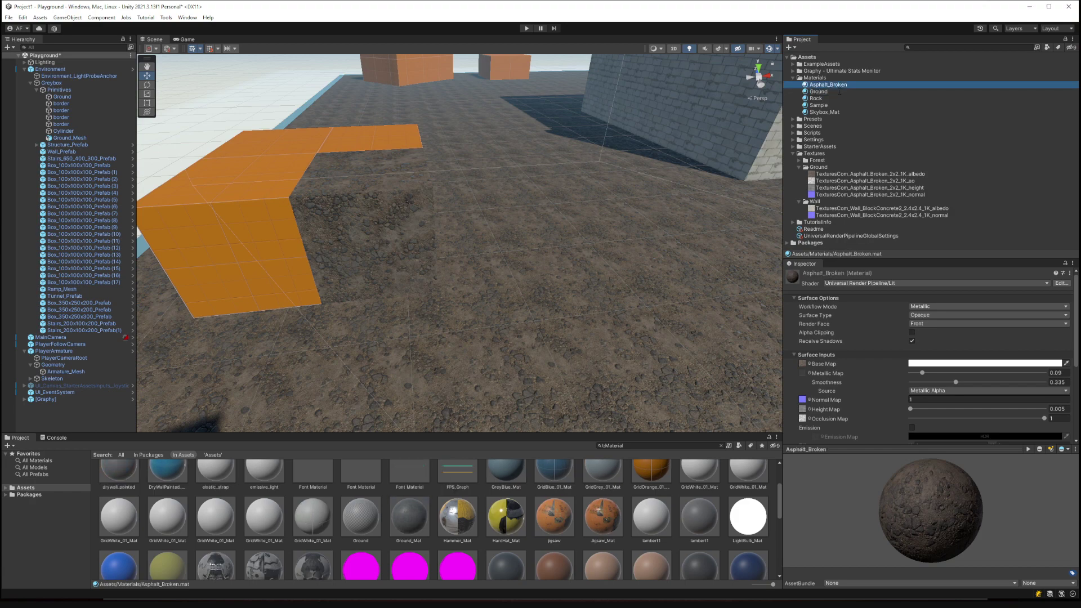
right_click(816, 78)
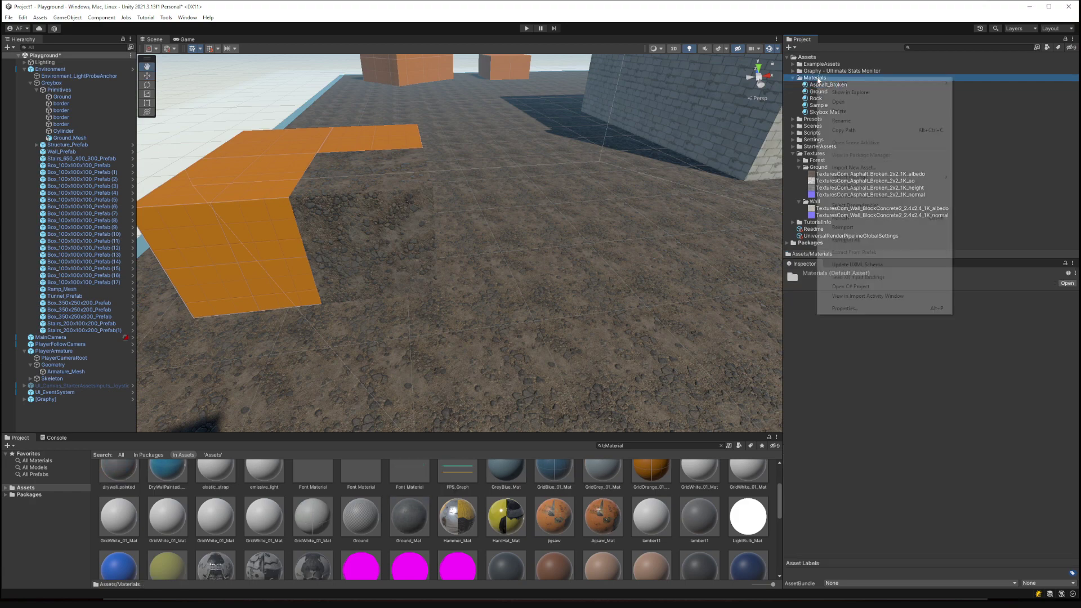
Copy 'Ground_Forest' from the Forest albedo name and create a material with that name in Materials.
left_click(799, 161)
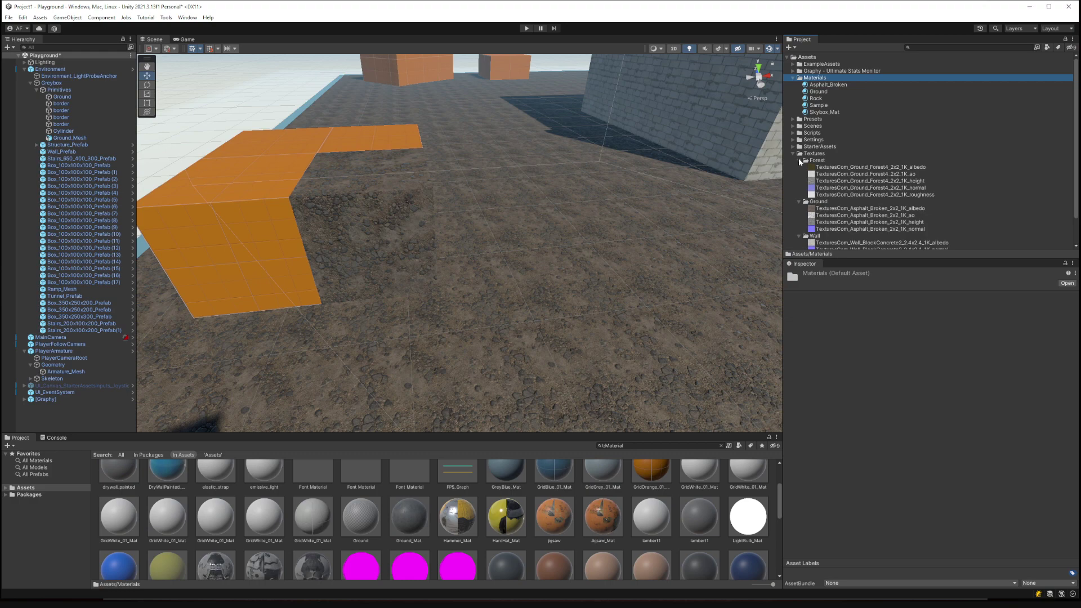
left_click(830, 168)
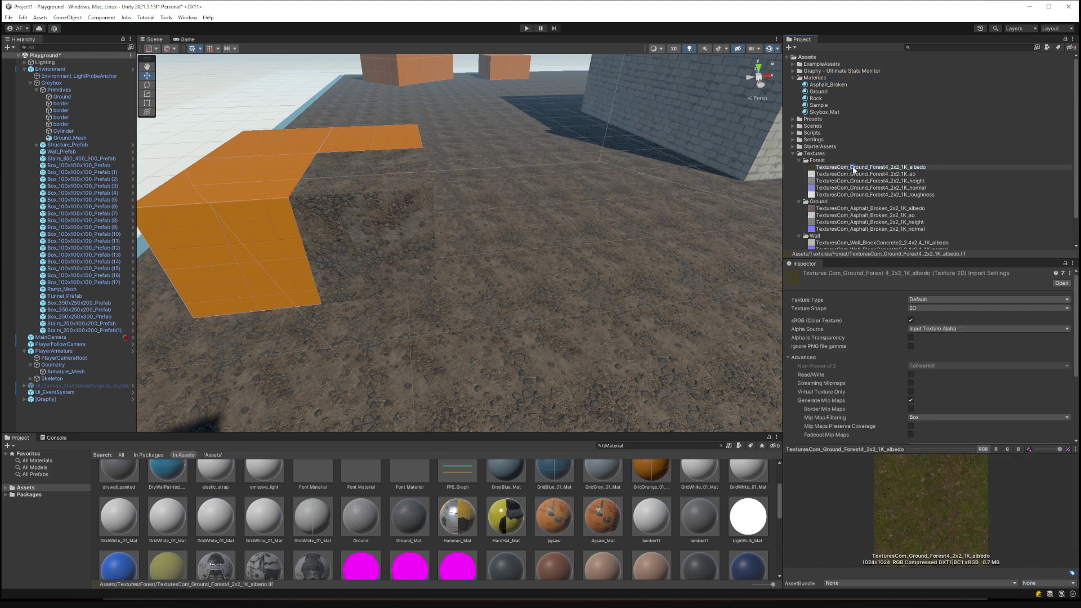
left_click_drag(852, 169, 887, 171)
key("ctrl+c")
right_click(820, 78)
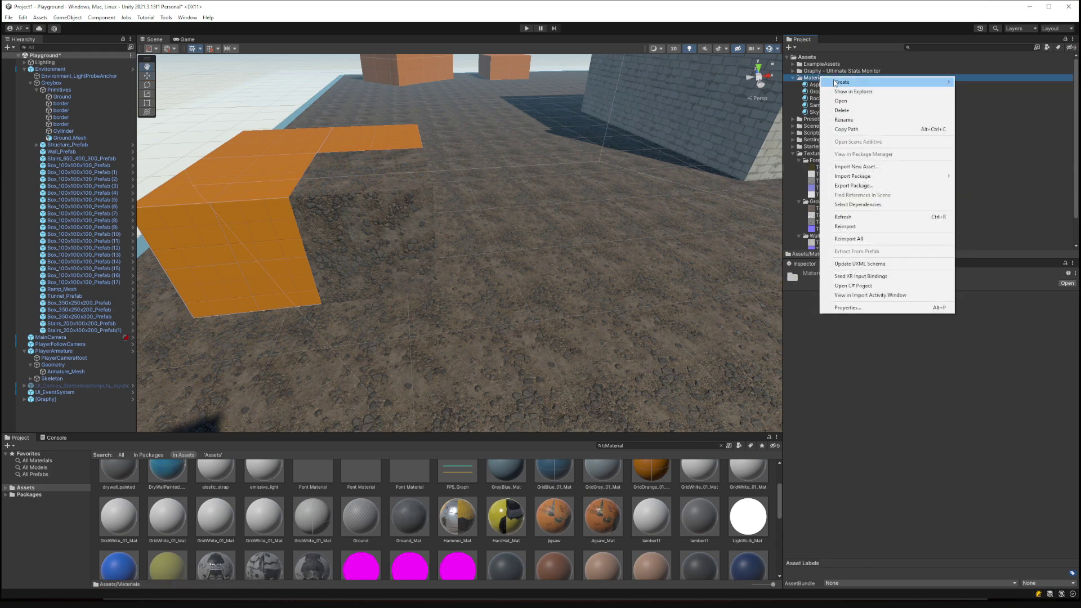
mouse_move(837, 83)
left_click(986, 303)
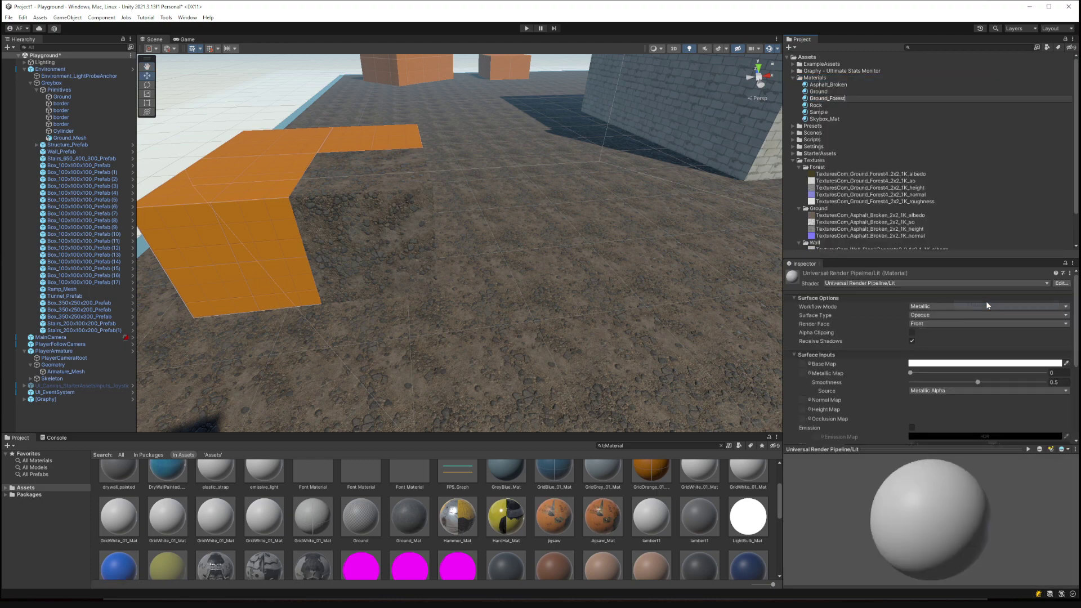
key("ctrl+v")
key("Return")
Replace Asphalt_Broken on Ground_Mesh with the plain white Ground_Forest material and select it.
left_click_drag(831, 100, 612, 227)
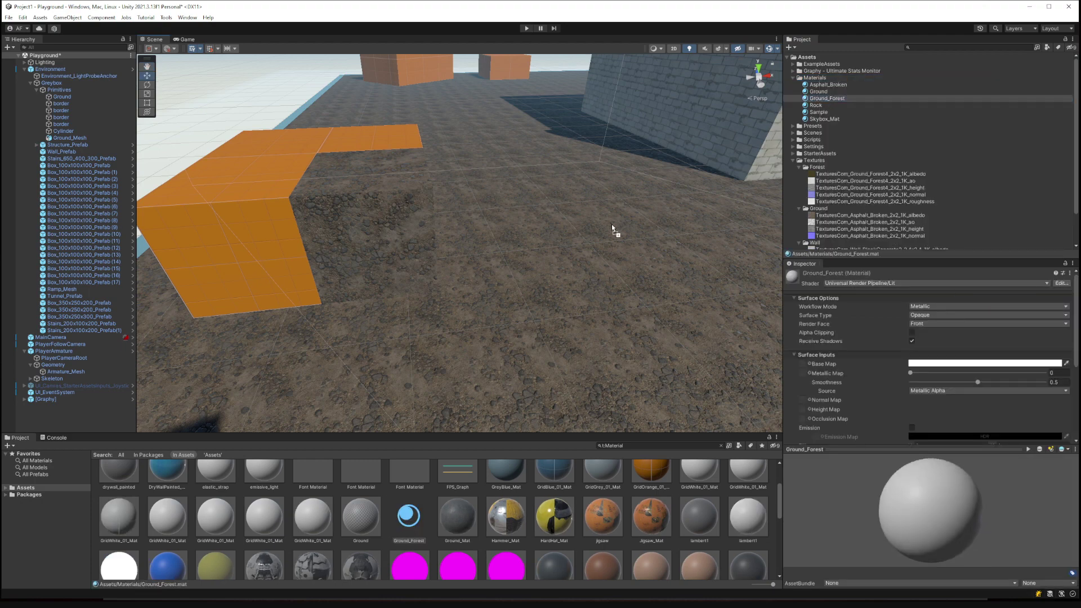
left_click_drag(547, 217, 547, 218)
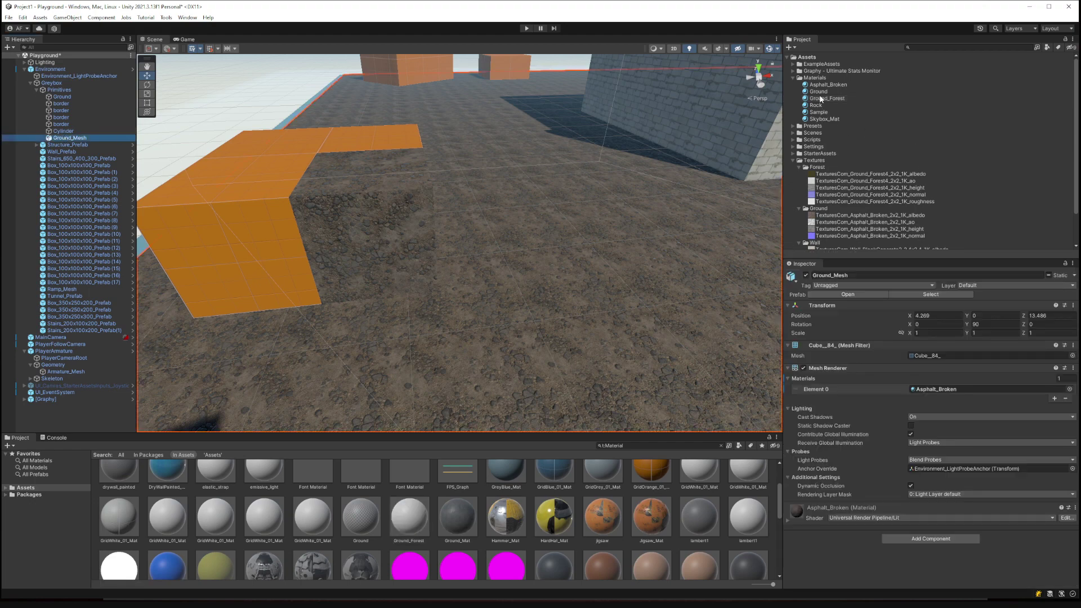
left_click_drag(821, 102, 945, 387)
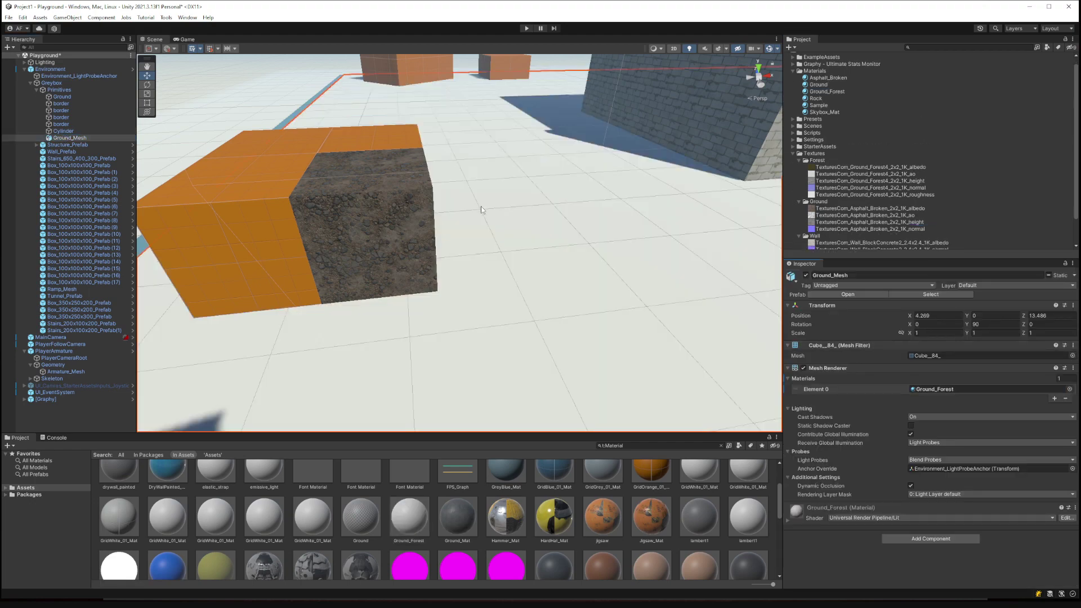
right_click_drag(482, 209, 450, 197)
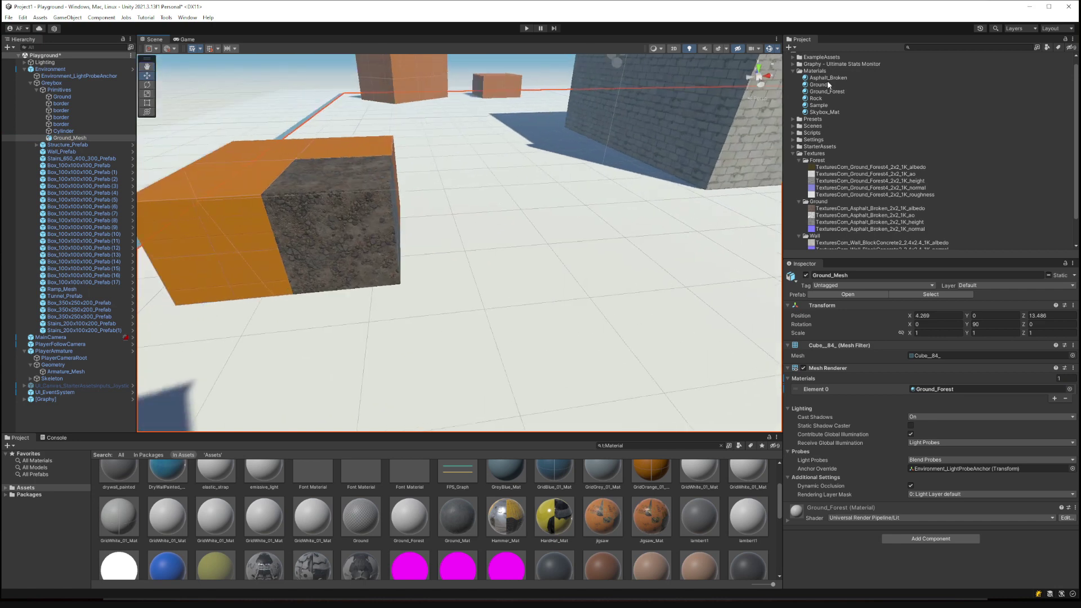
left_click(833, 92)
scroll(897, 350, "down", 2)
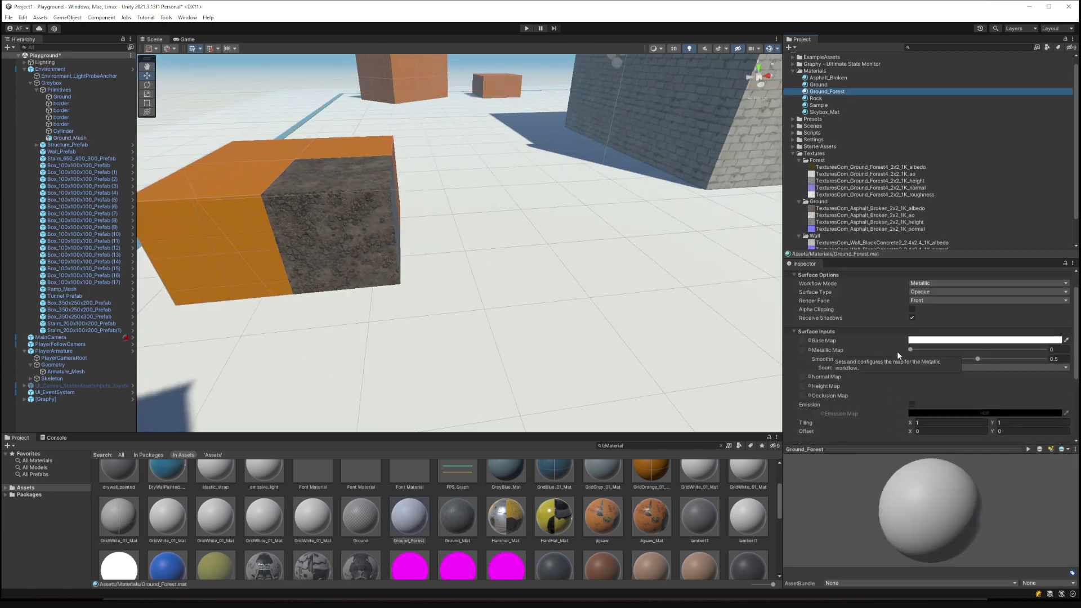
Assign the Forest albedo and normal textures, setting the normal's Texture Type to Normal map.
left_click_drag(871, 167, 806, 341)
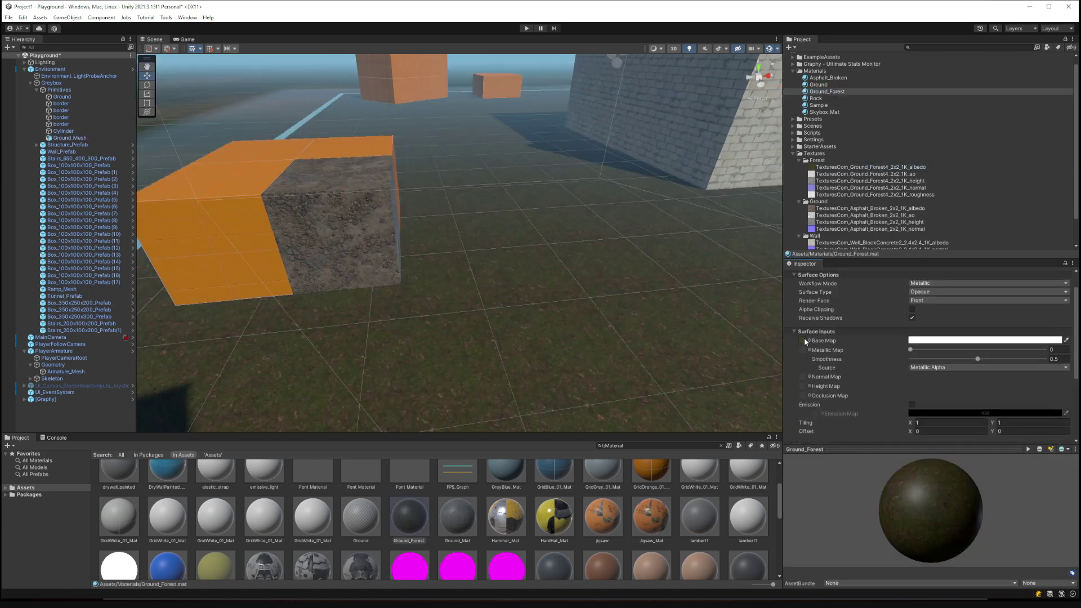
right_click_drag(487, 288, 538, 272)
left_click_drag(855, 188, 803, 376)
scroll(914, 398, "down", 2)
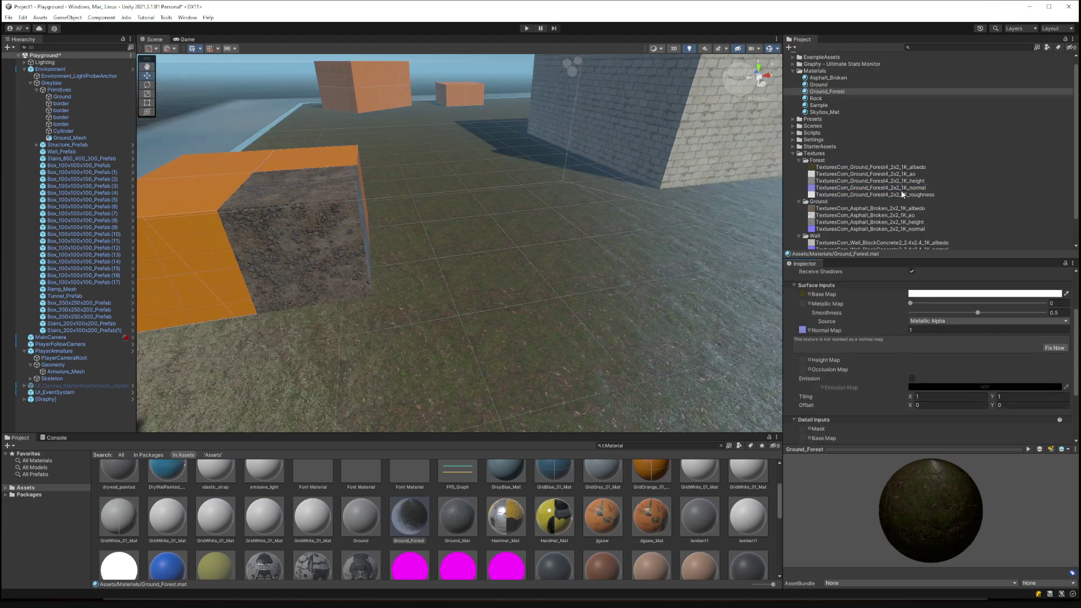
left_click(850, 187)
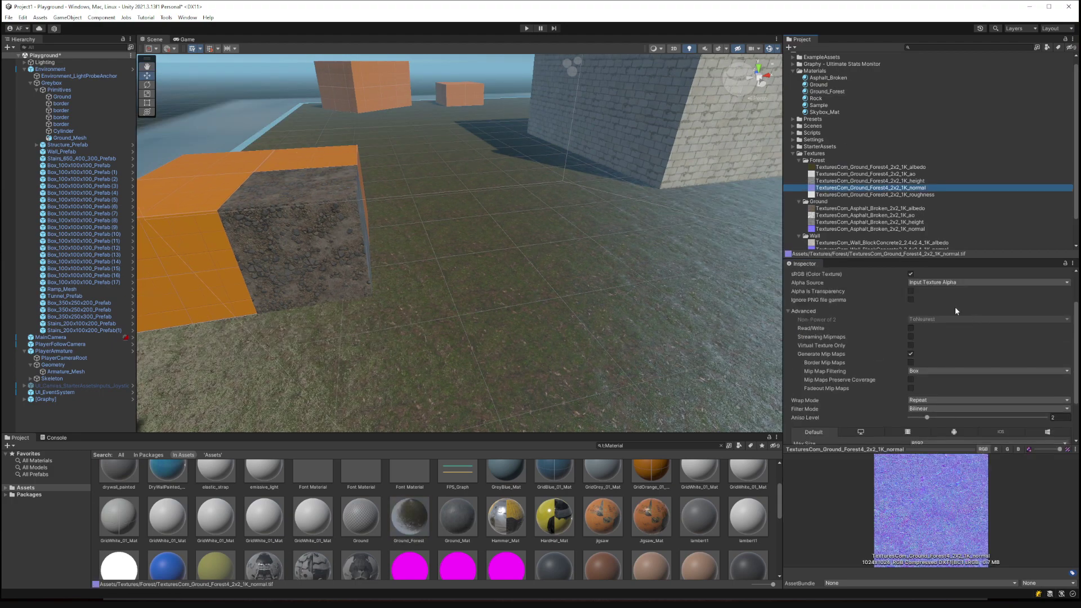
left_click(938, 300)
left_click(936, 318)
scroll(1045, 418, "down", 3)
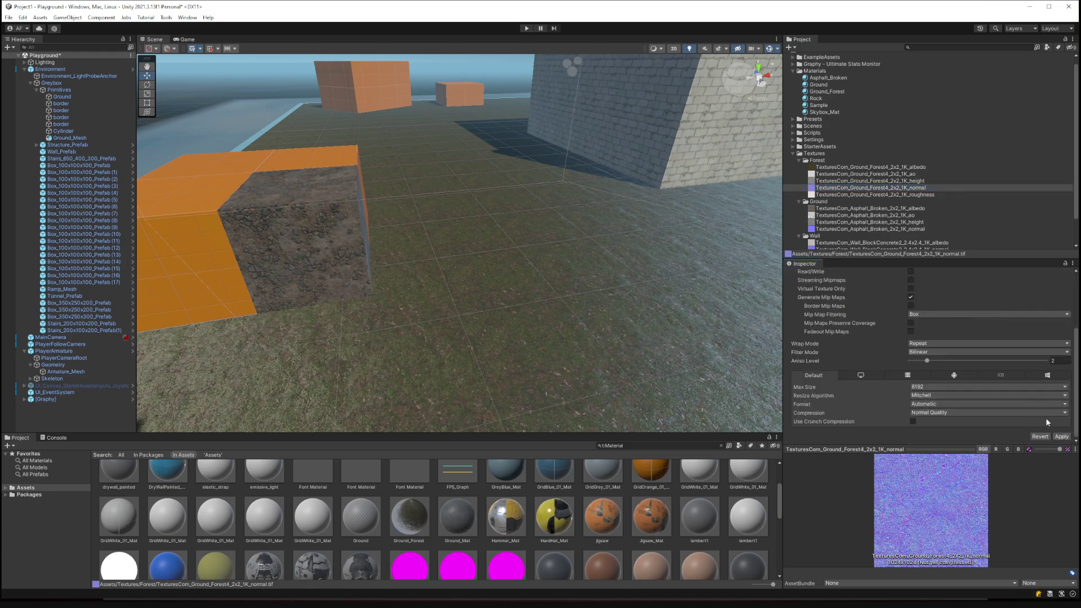
left_click(1060, 437)
Add the Forest height and AO maps and lower smoothness to 0.148.
key("w")
right_click_drag(676, 301, 756, 265)
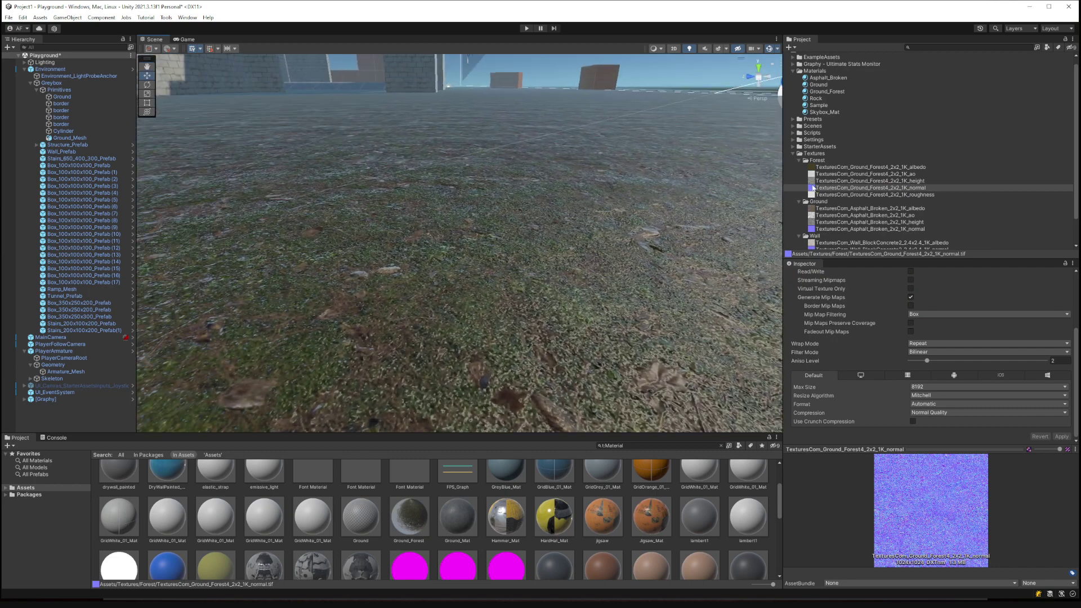
left_click(828, 91)
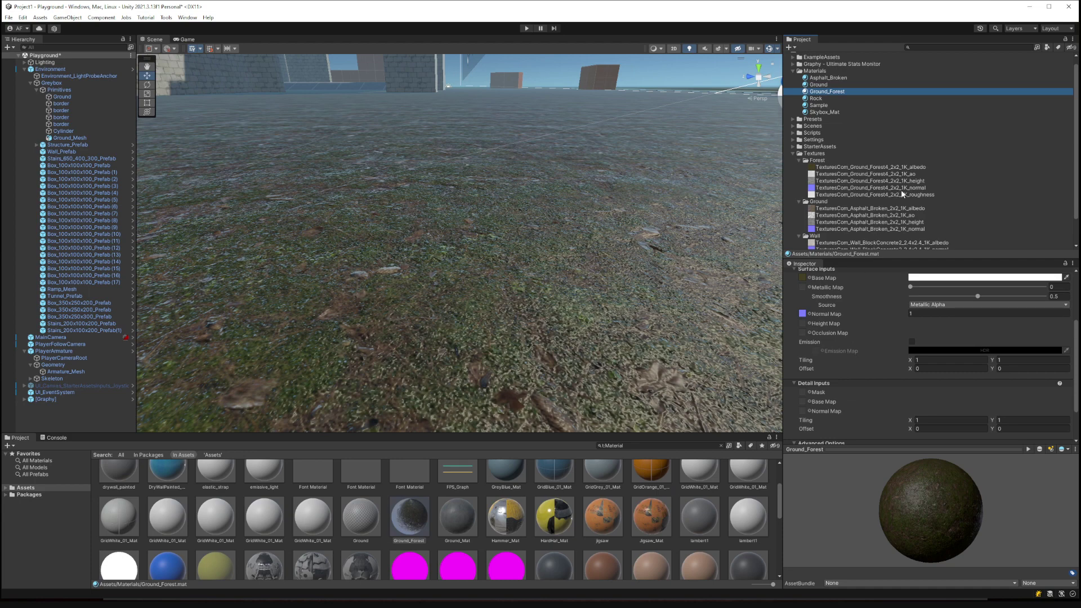
left_click_drag(907, 183, 802, 350)
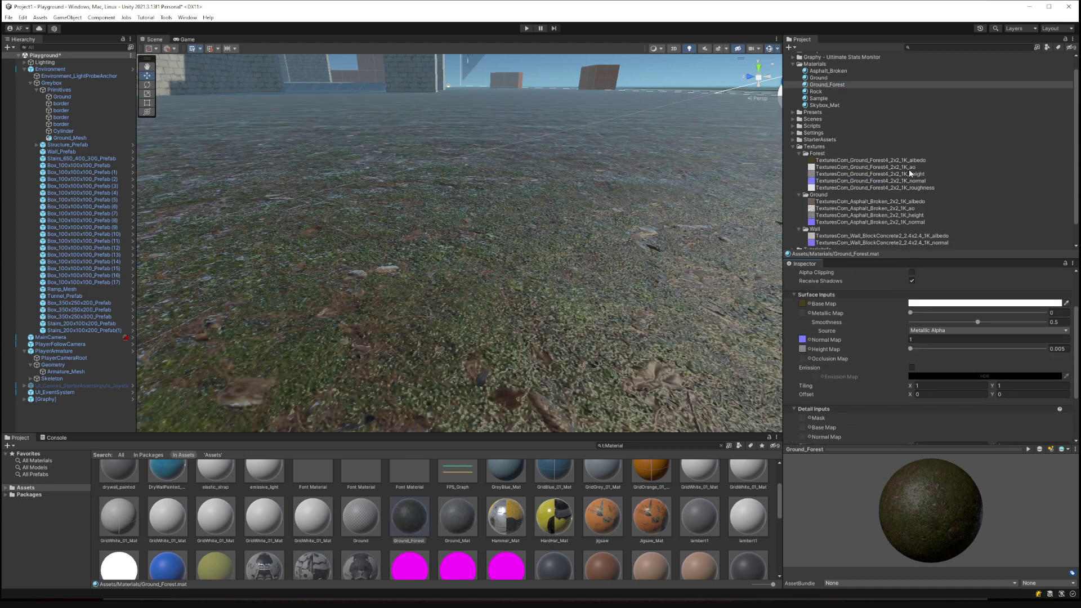
left_click_drag(908, 168, 803, 384)
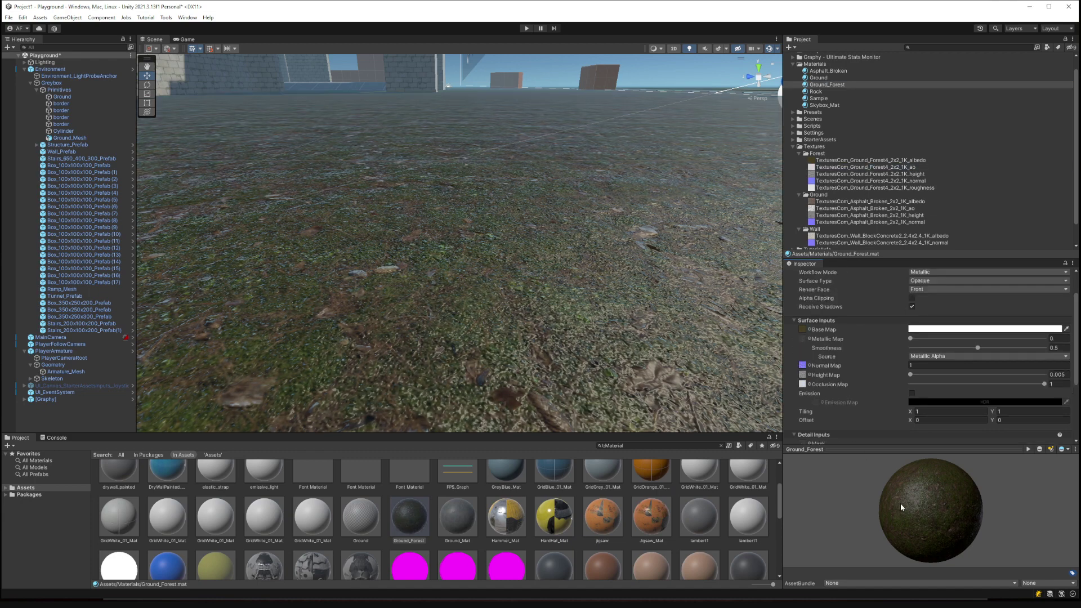
left_click_drag(886, 480, 935, 429)
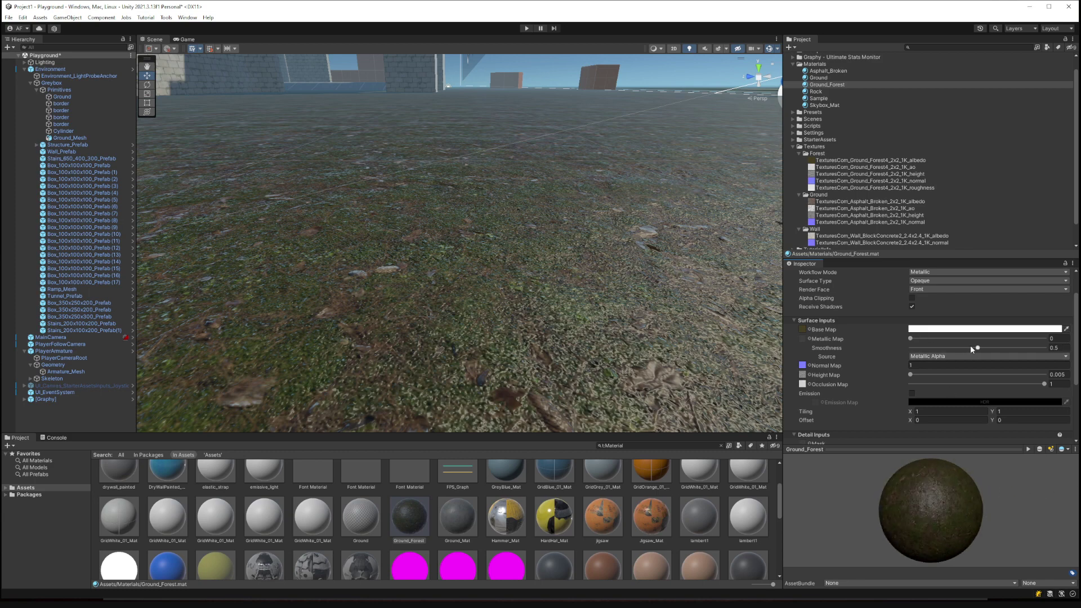
left_click_drag(970, 347, 930, 348)
mouse_move(643, 282)
right_mouse_down()
mouse_move(642, 317)
mouse_move(671, 315)
mouse_move(461, 306)
mouse_move(456, 333)
mouse_move(432, 312)
mouse_move(636, 244)
mouse_move(498, 243)
mouse_move(512, 305)
right_mouse_up()
Set Ground_Forest tiling to 5×5 after trying 20 and 10.
left_click(923, 412)
type("20")
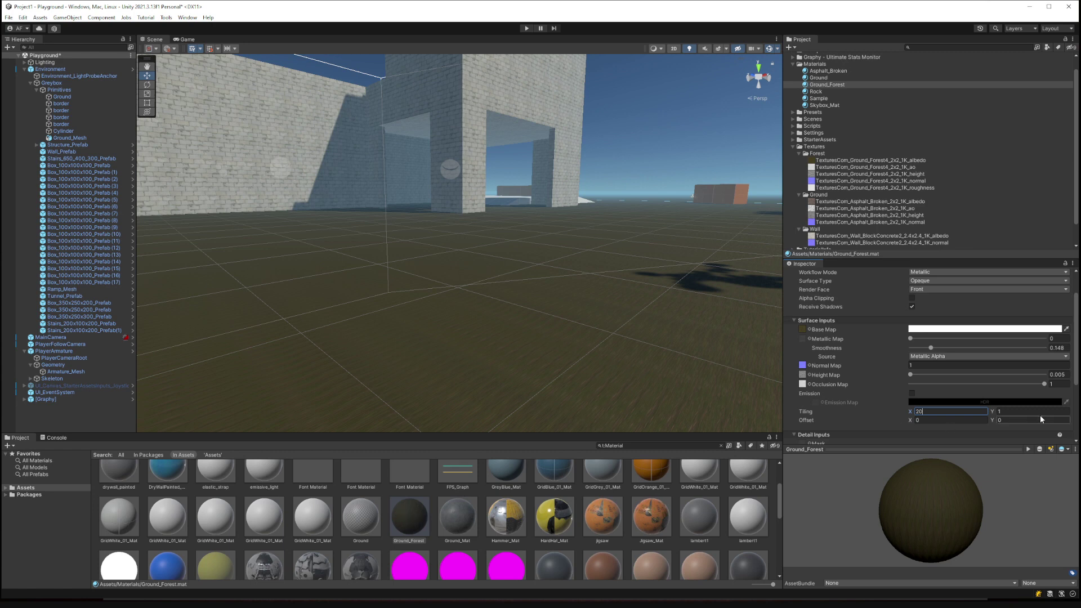
key("Tab")
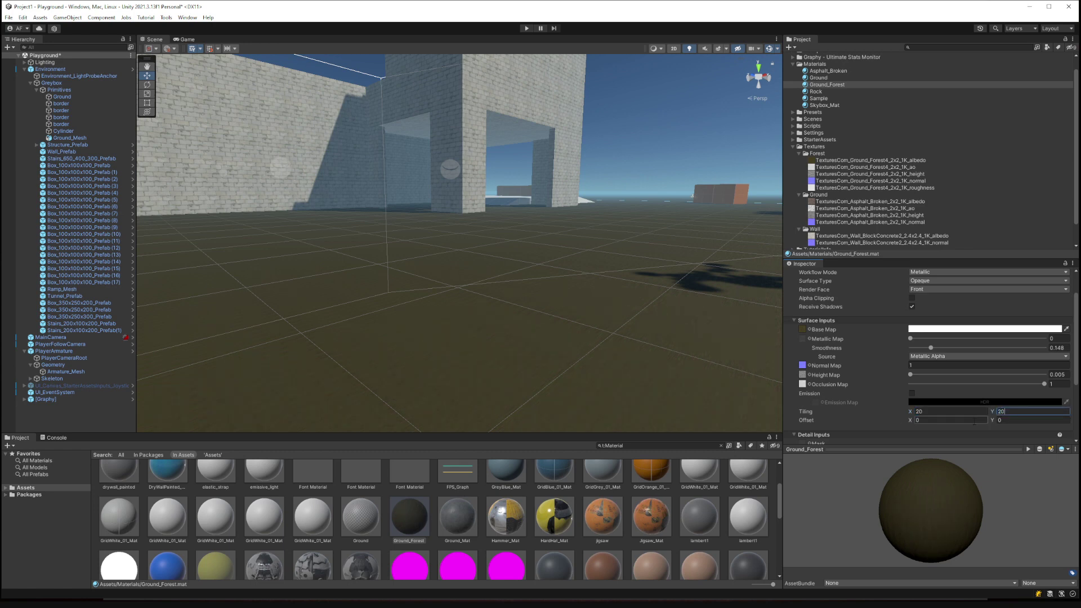
left_click_drag(909, 411, 855, 410)
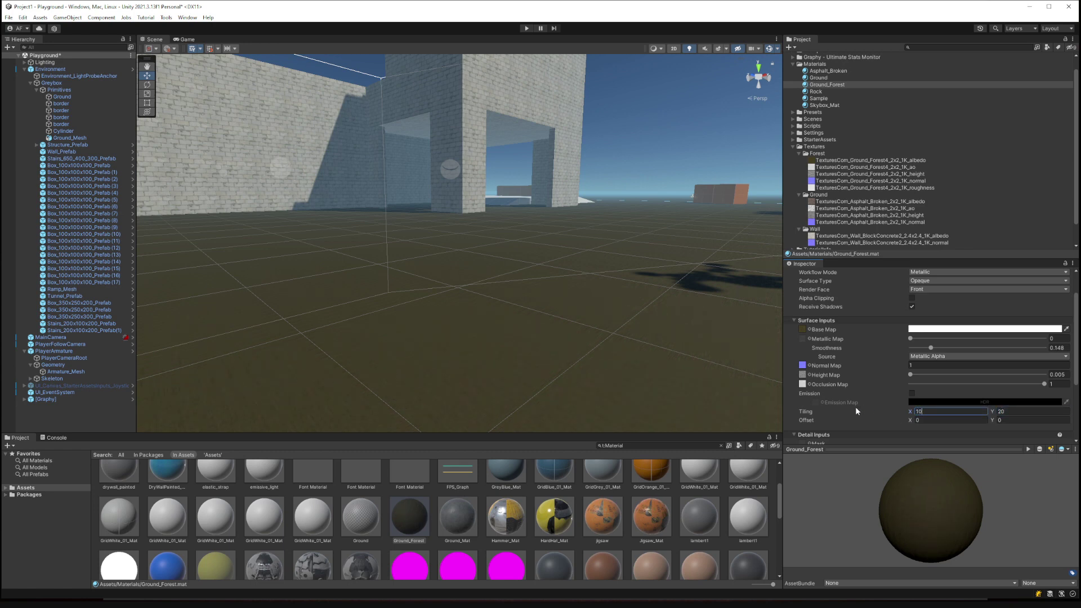
type("10")
key("shift+Tab")
type("5")
key("Tab")
Apply Ground_Forest to the orange box and inspect it up close.
right_click_drag(550, 321, 487, 383)
left_click_drag(900, 450, 901, 319)
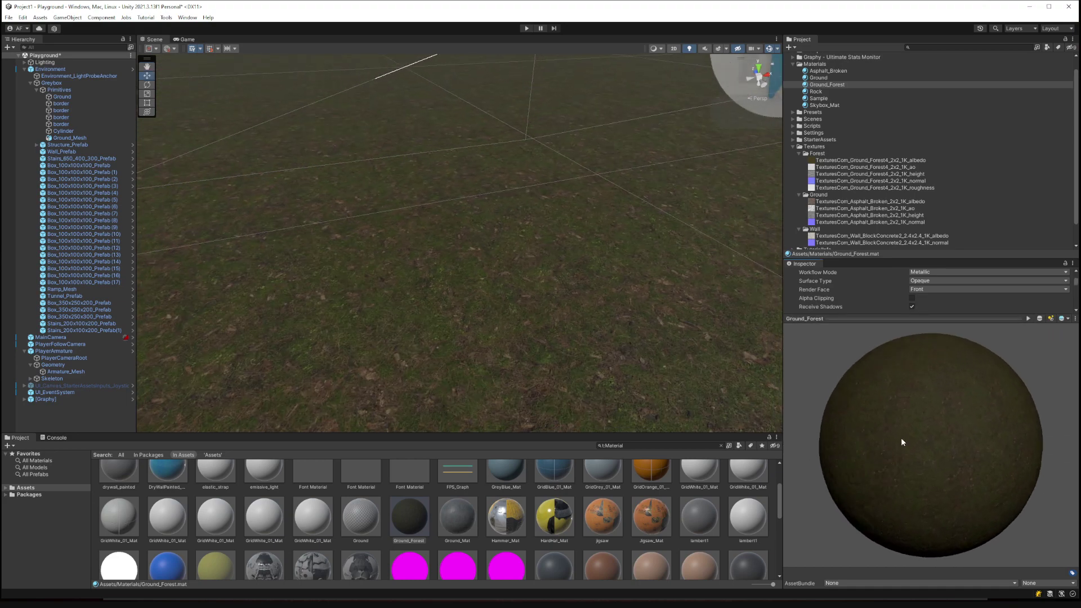
left_click_drag(900, 441, 842, 399)
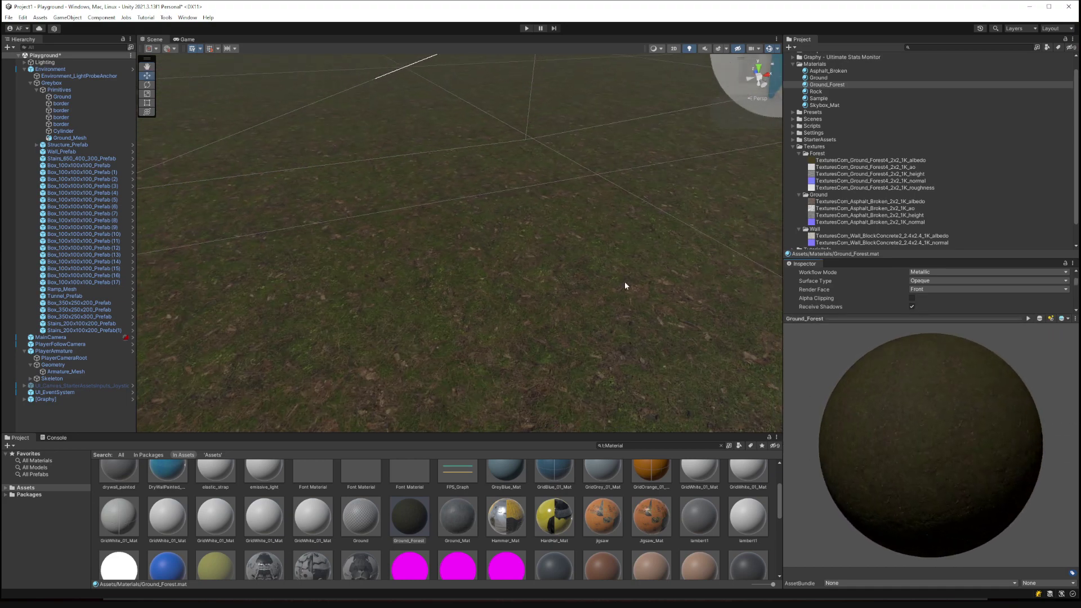
right_click_drag(624, 281, 465, 245)
key("w")
left_click_drag(842, 87, 390, 234)
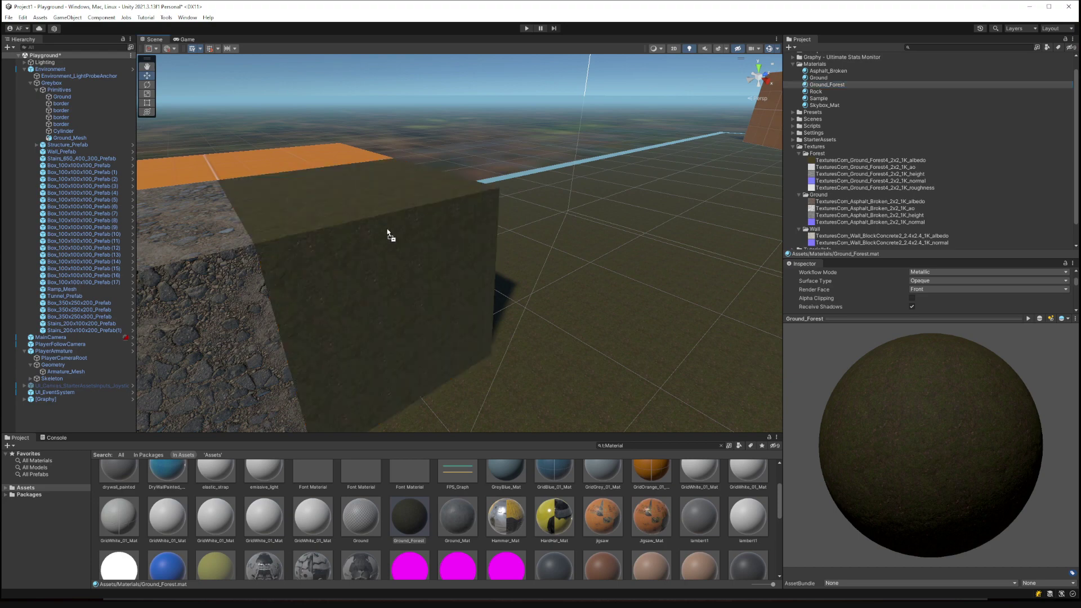
right_click_drag(391, 234, 318, 223)
Assign the Forest roughness texture as Ground_Forest's Metallic Map.
left_click_drag(857, 319, 857, 500)
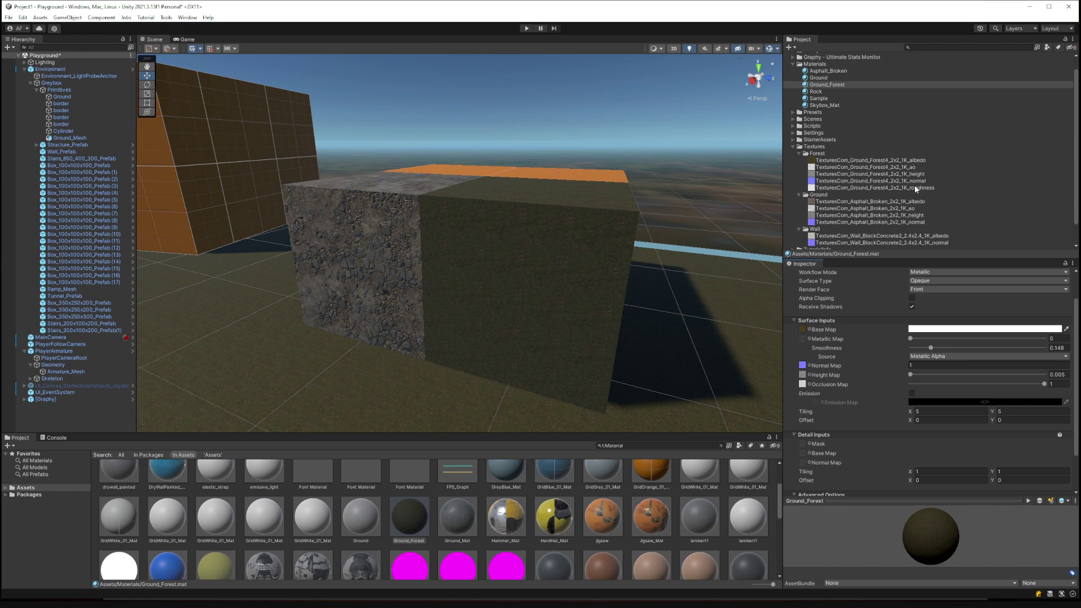
left_click_drag(914, 187, 802, 339)
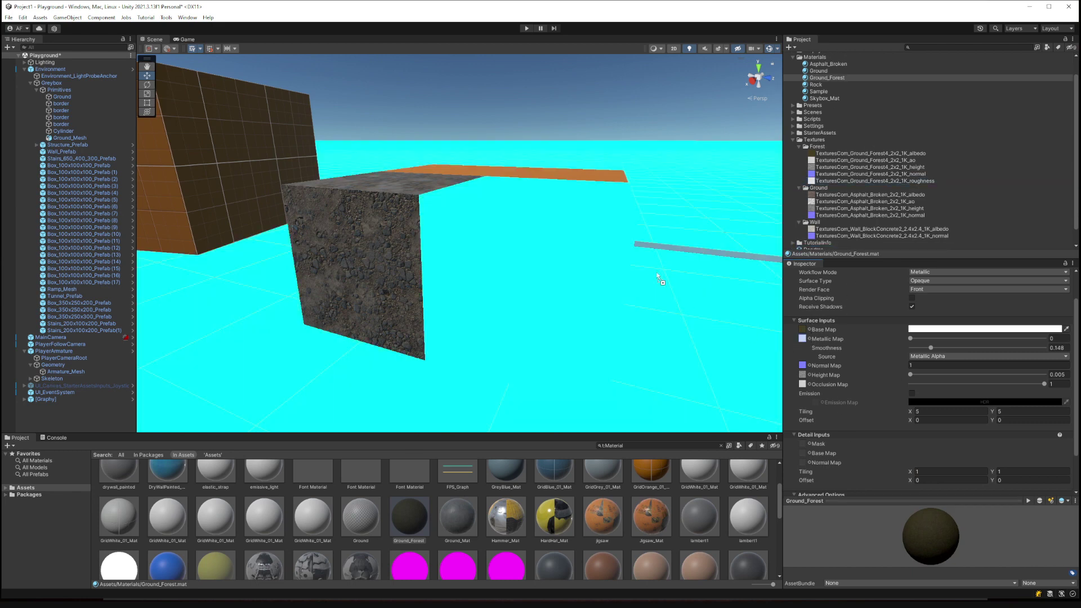
right_click_drag(609, 279, 711, 298)
Clear the roughness texture from Ground_Forest's Metallic Map, leaving metallic at 0.
left_click(802, 339)
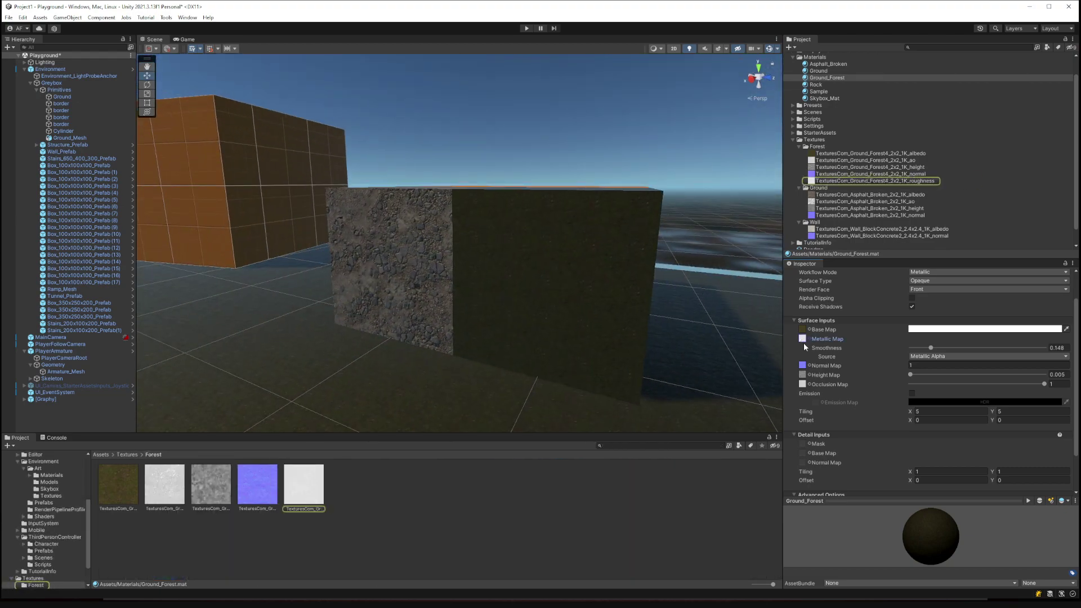
key("Delete")
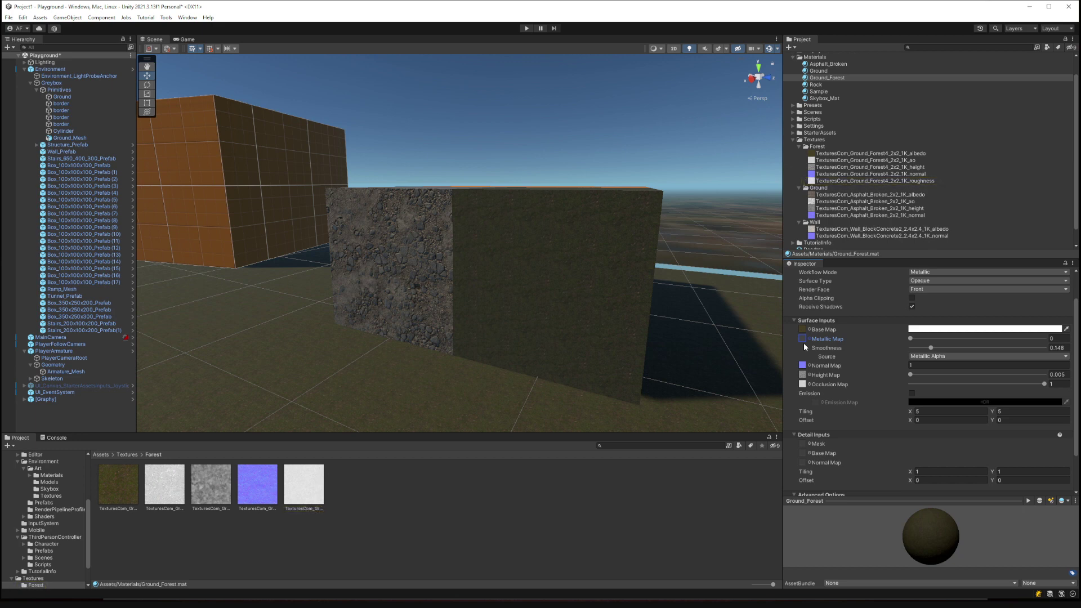
right_click_drag(445, 216, 579, 255)
right_click_drag(519, 216, 556, 191)
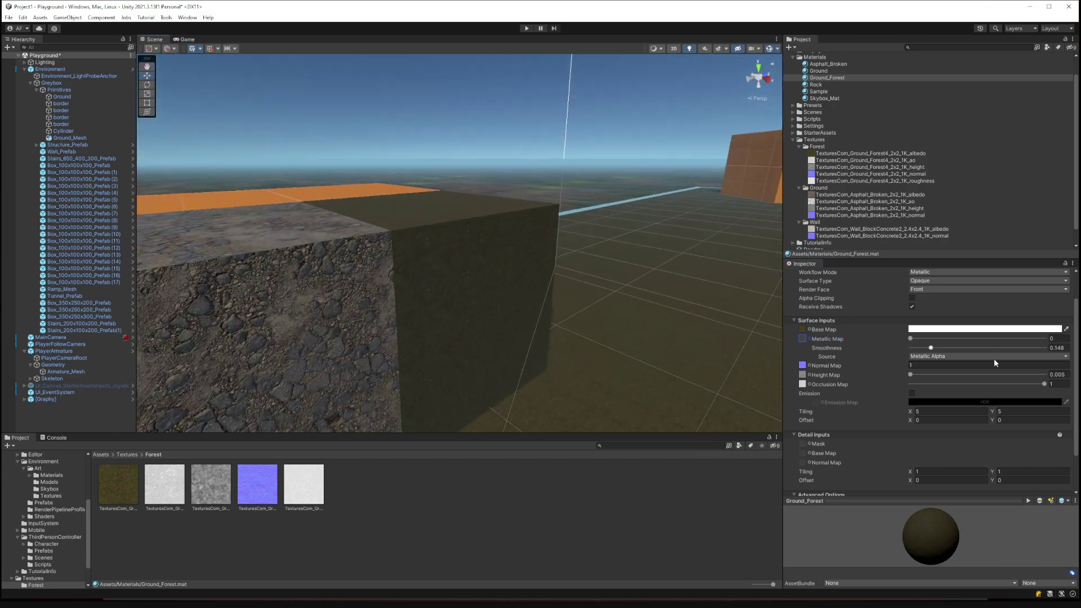
scroll(994, 362, "up", 2)
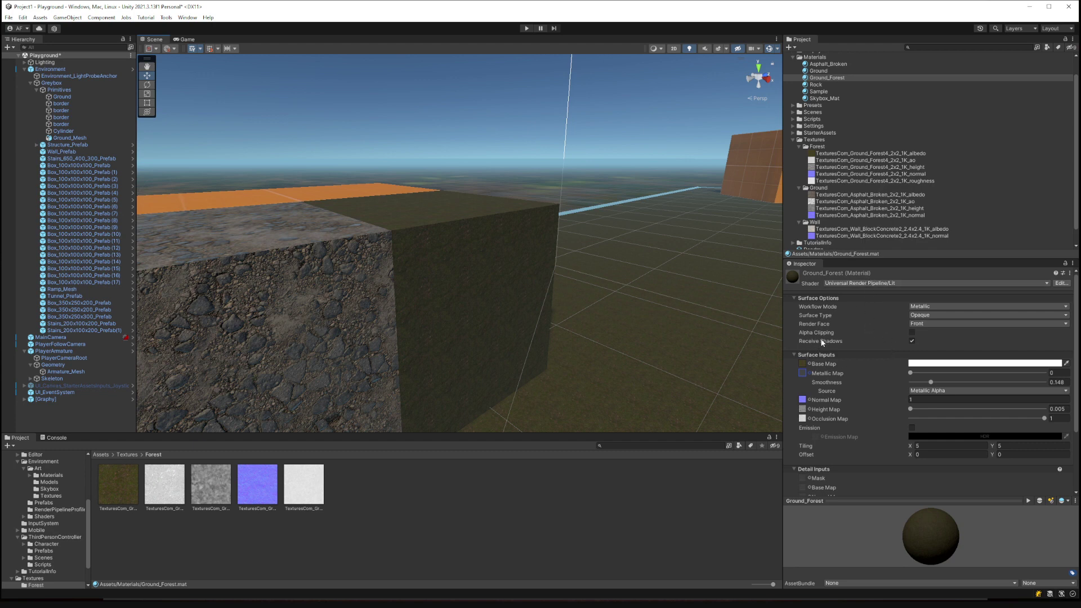
Switch Ground_Forest to the Standard shader with the roughness texture as its Metallic Map.
left_click(853, 284)
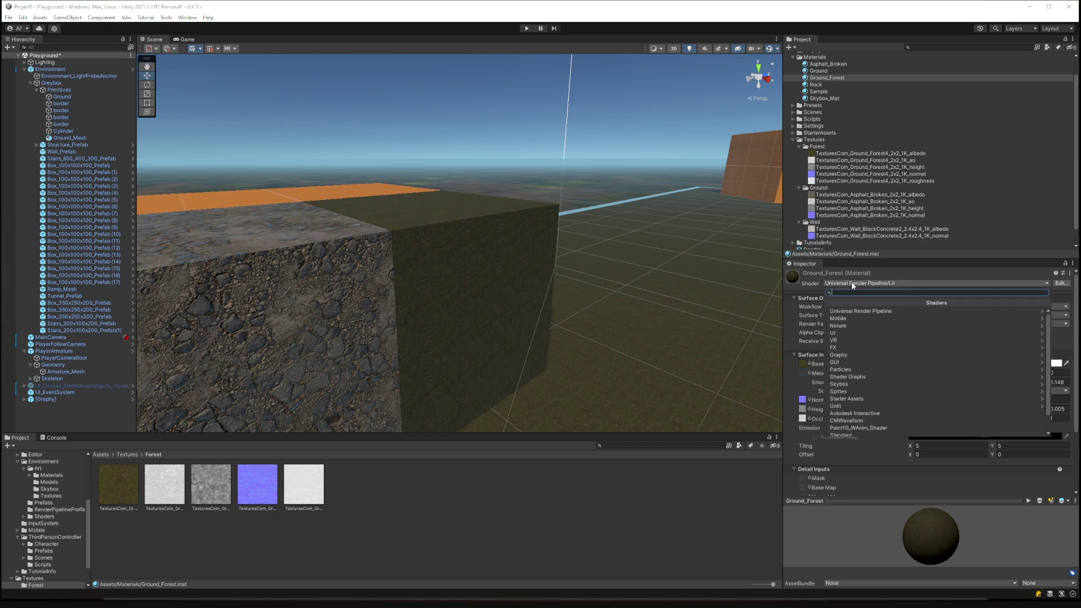
type("standard")
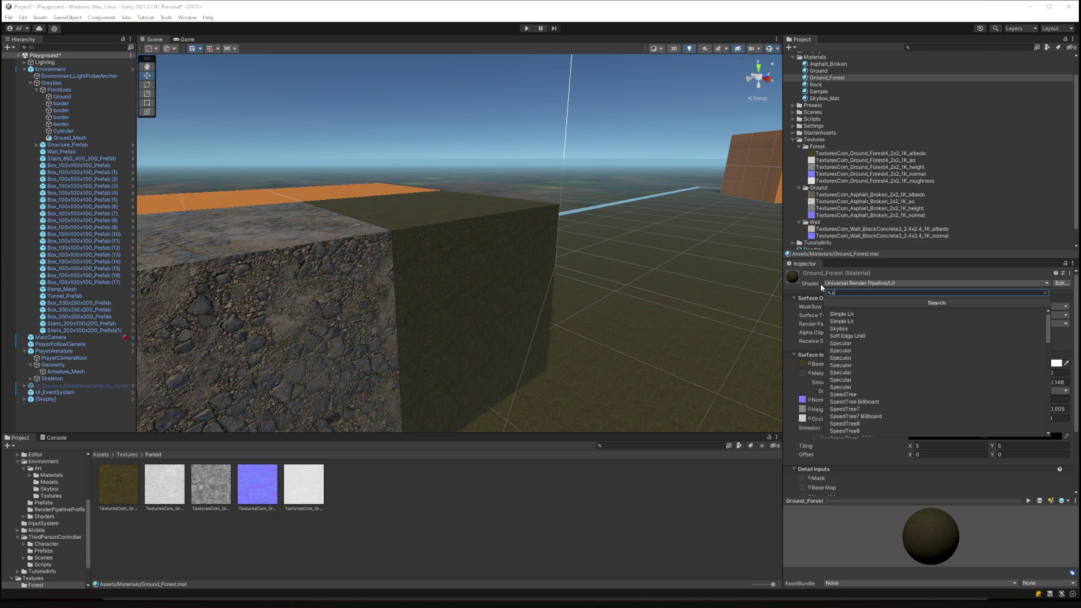
left_click(860, 317)
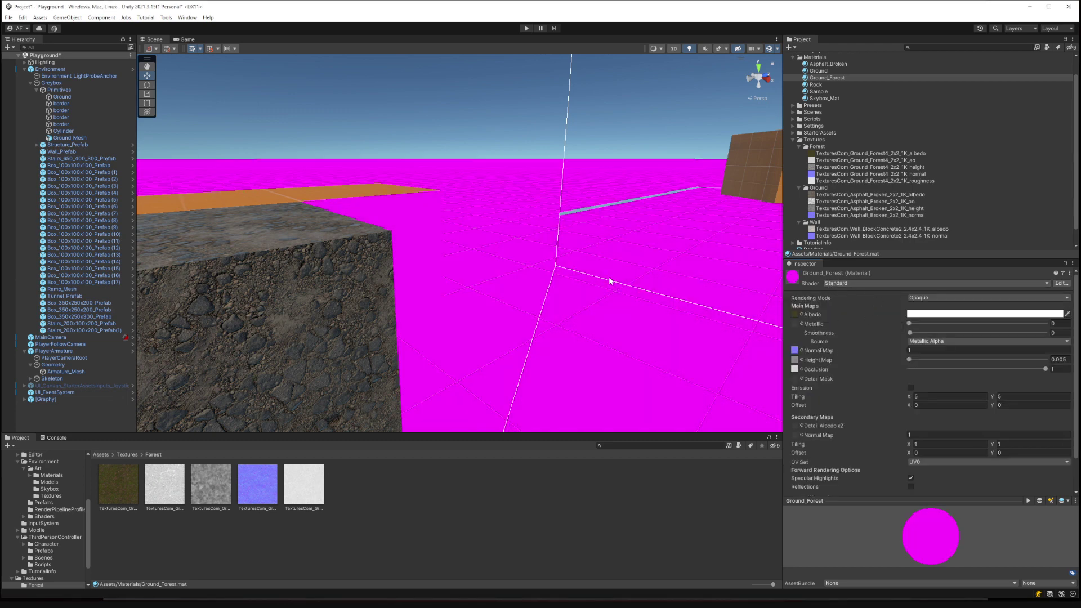
right_click_drag(518, 251, 555, 244)
right_click_drag(647, 284, 711, 335)
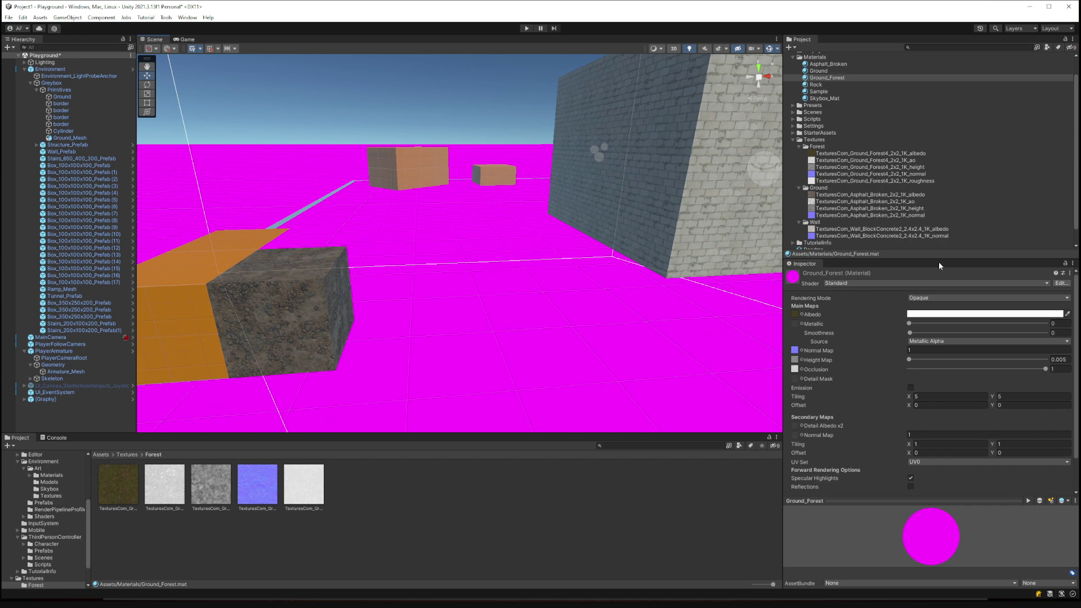
scroll(872, 186, "down", 1)
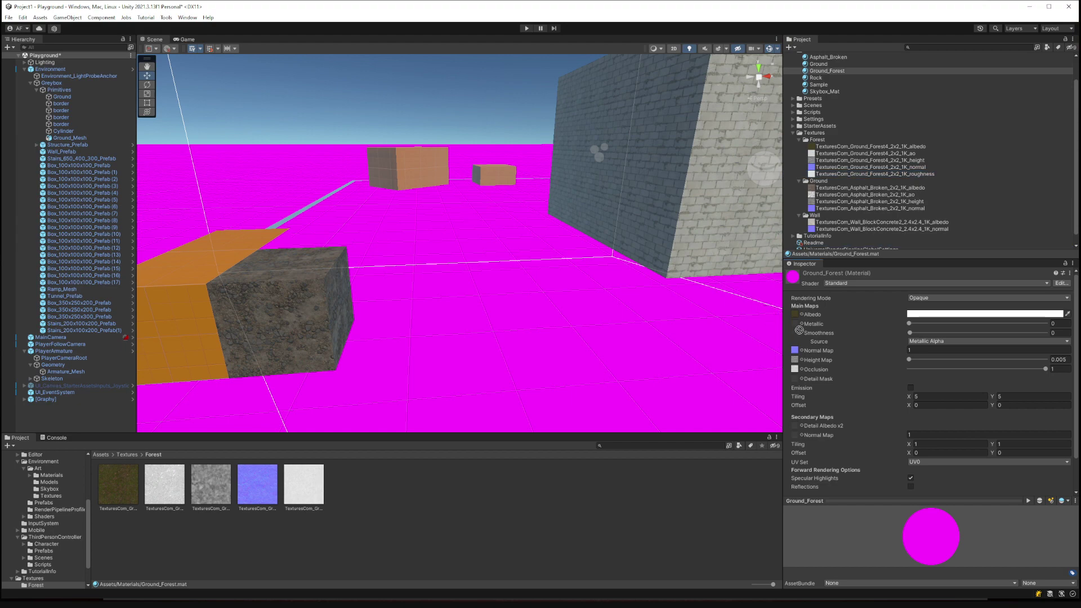
left_click_drag(799, 330, 794, 324)
right_click_drag(613, 289, 504, 287)
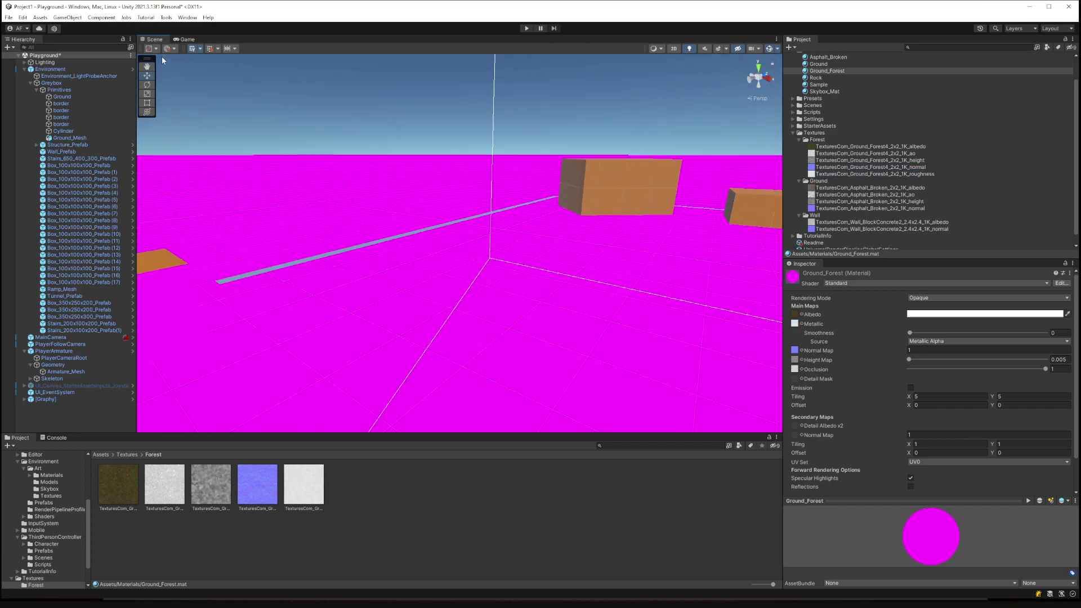
Convert the selected built-in material to URP Lit via Edit > Rendering > Materials.
left_click(22, 17)
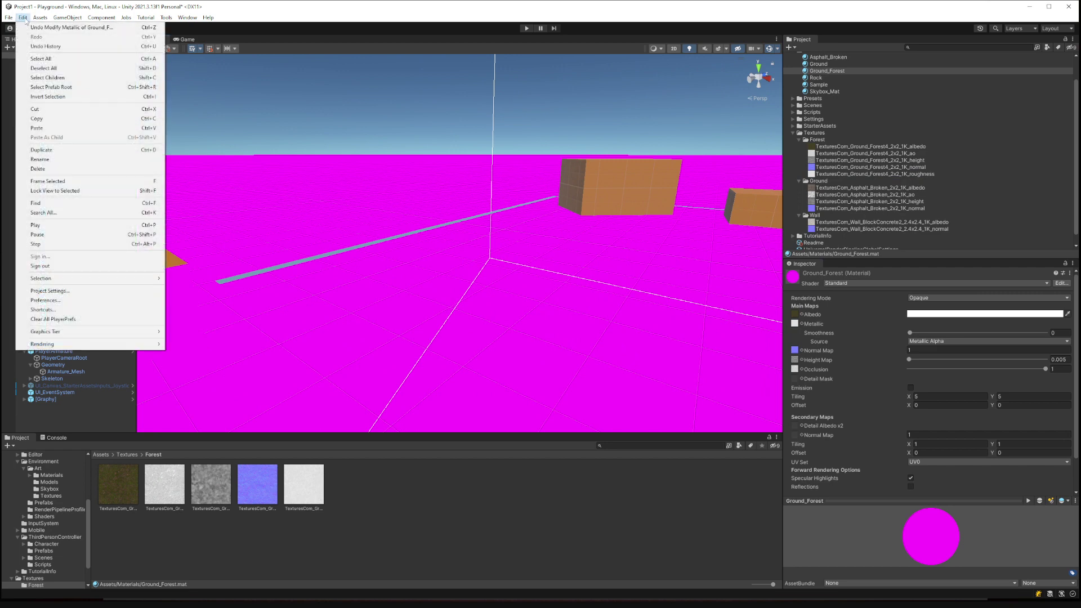
mouse_move(79, 344)
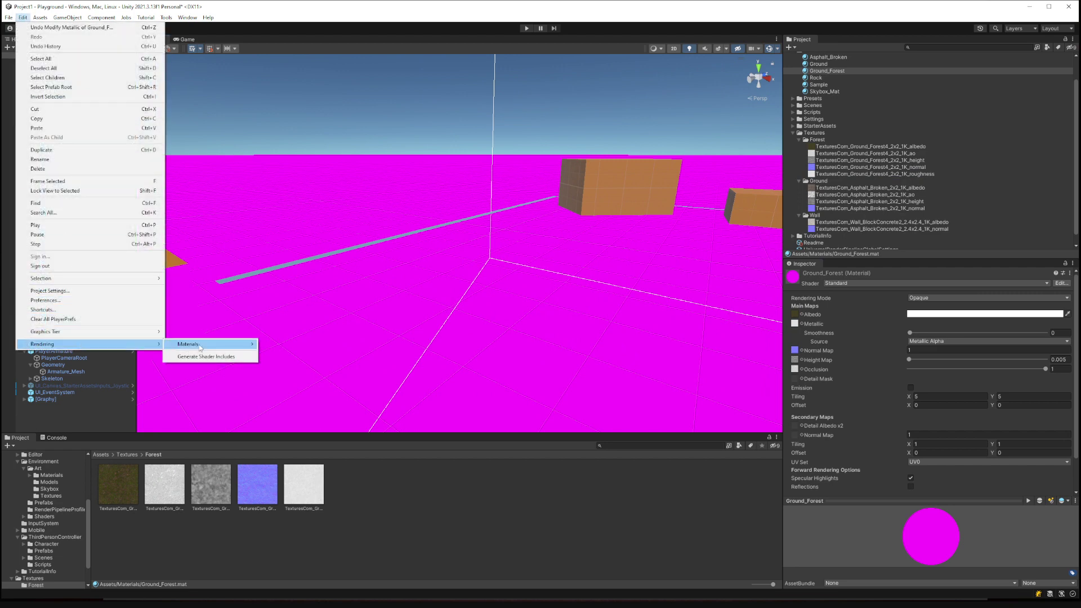
mouse_move(201, 347)
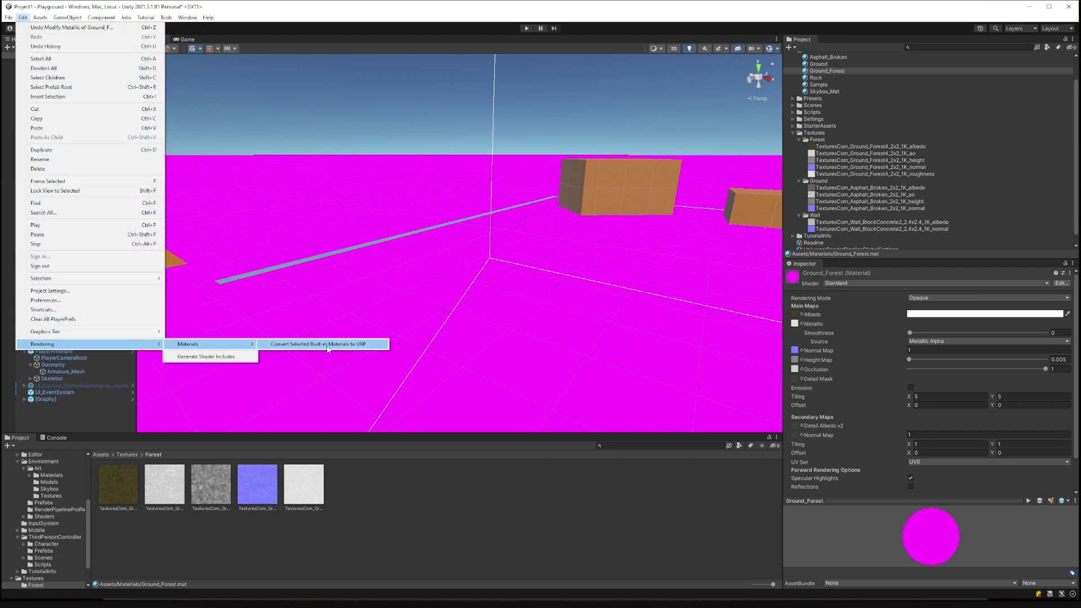
left_click(327, 347)
left_click(571, 324)
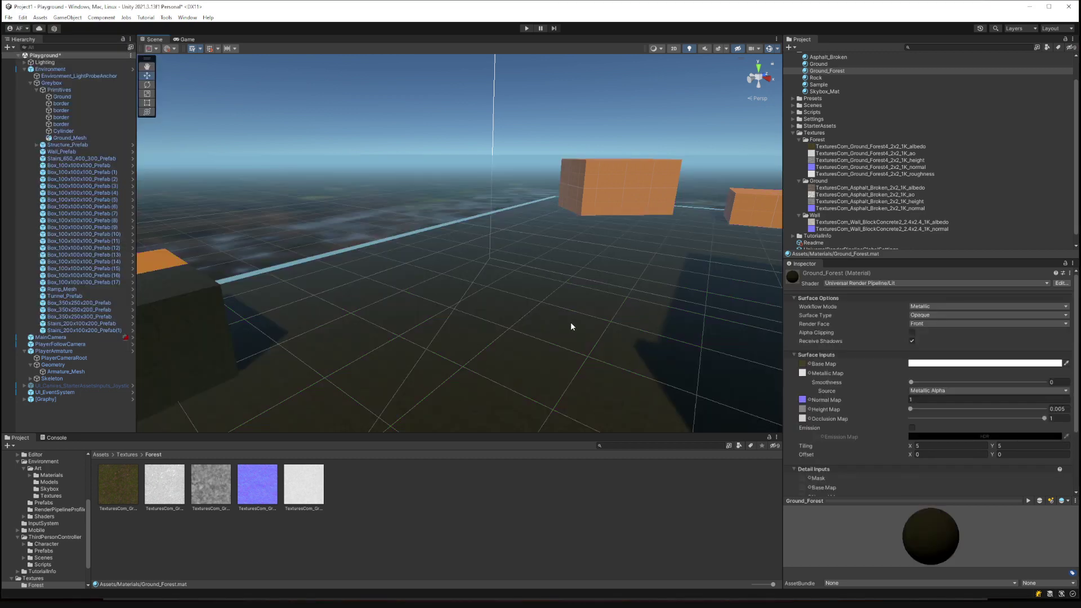
right_click_drag(569, 322, 847, 248)
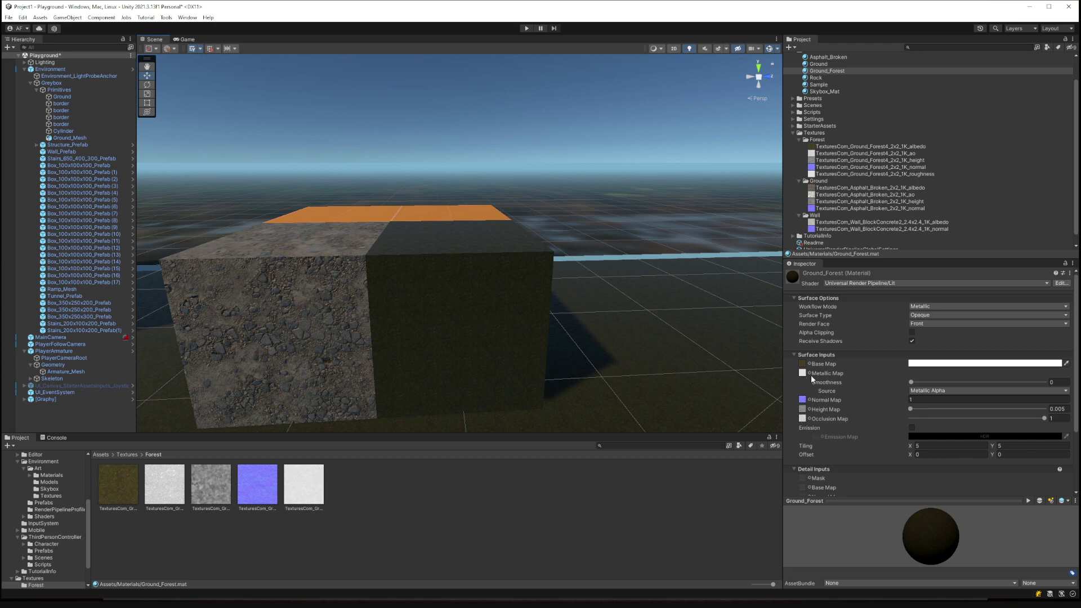
scroll(810, 385, "down", 2)
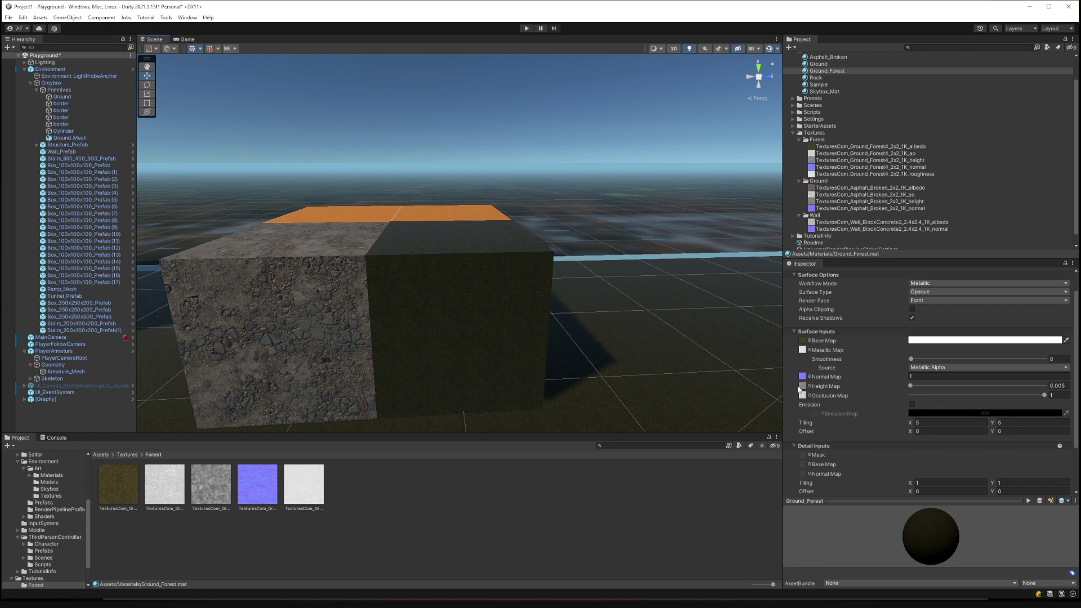
left_click(23, 18)
mouse_move(73, 344)
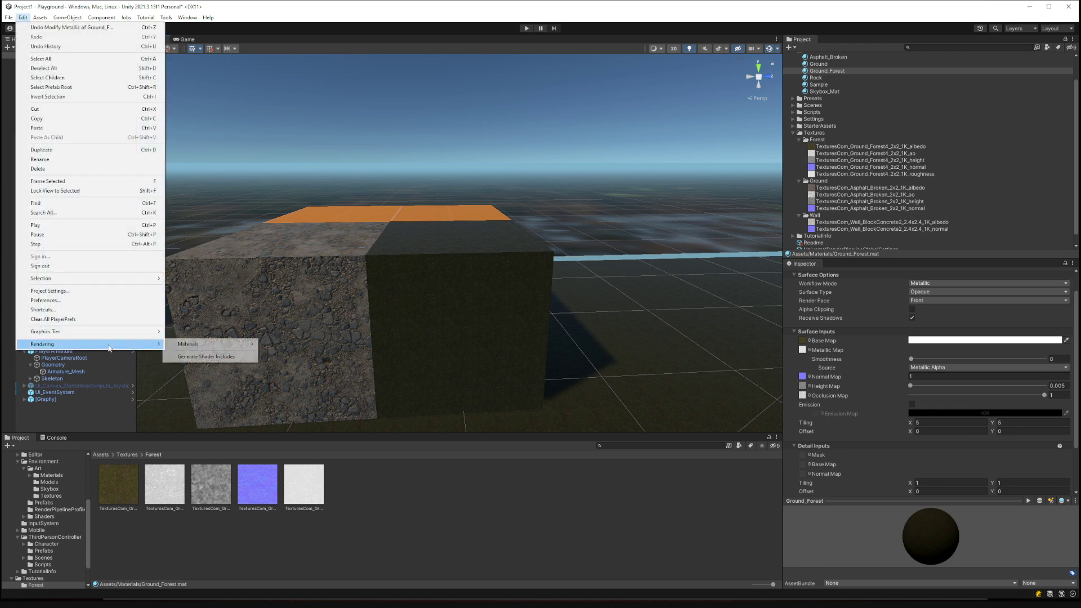
mouse_move(225, 344)
left_click(323, 336)
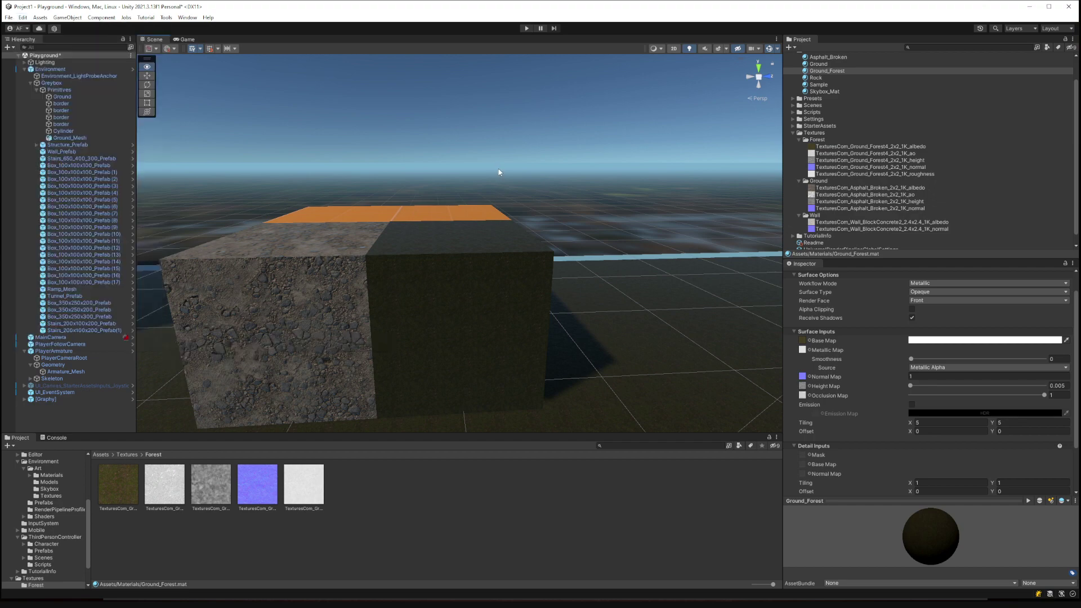
right_click_drag(360, 225, 461, 209)
key("w")
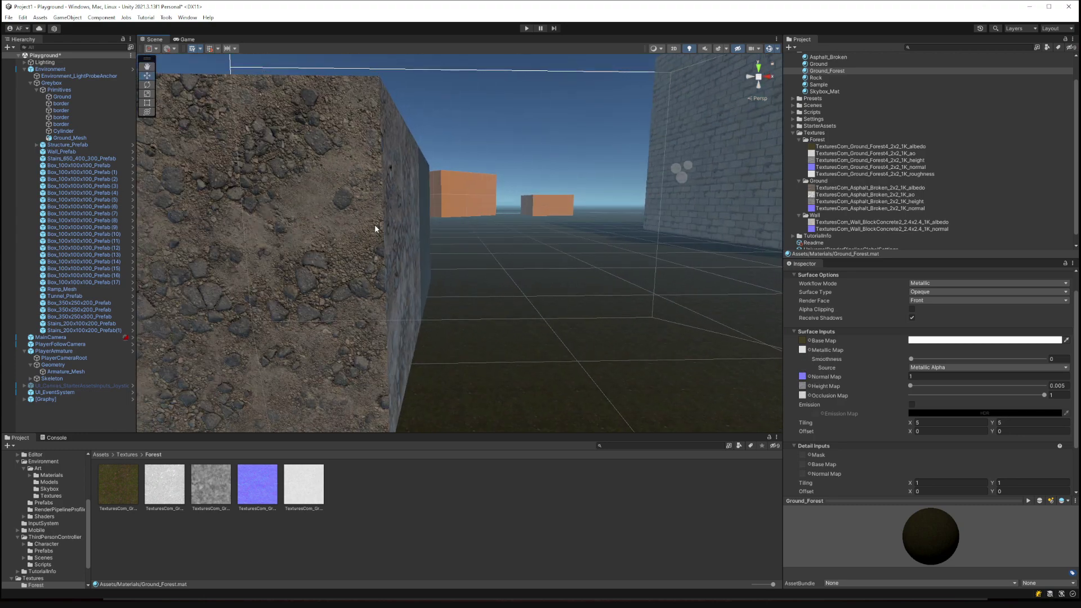
left_click(804, 454)
right_click_drag(572, 334, 192, 372)
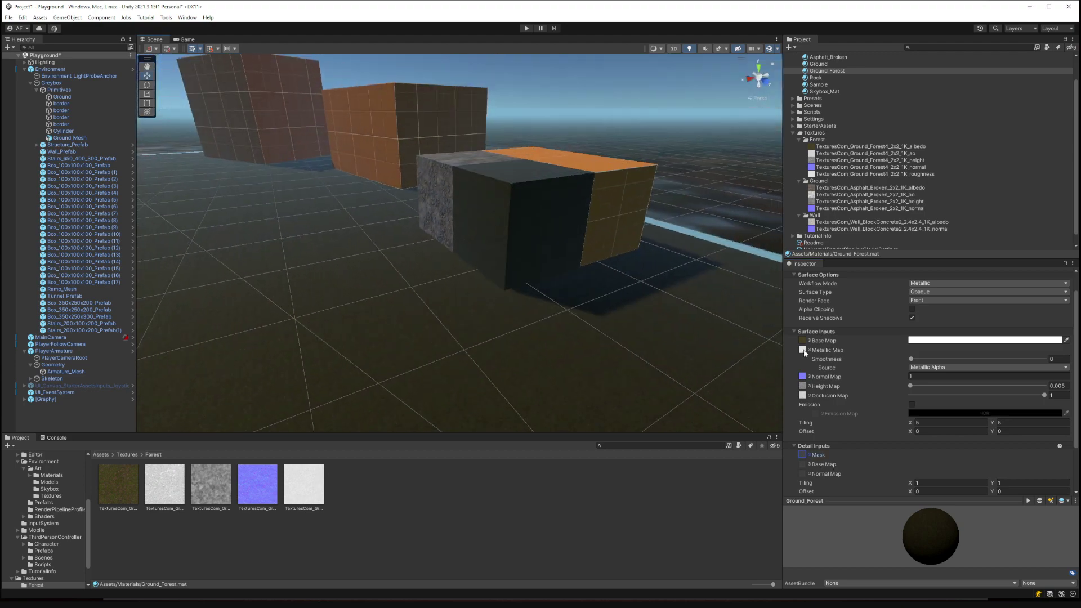
scroll(877, 386, "up", 1)
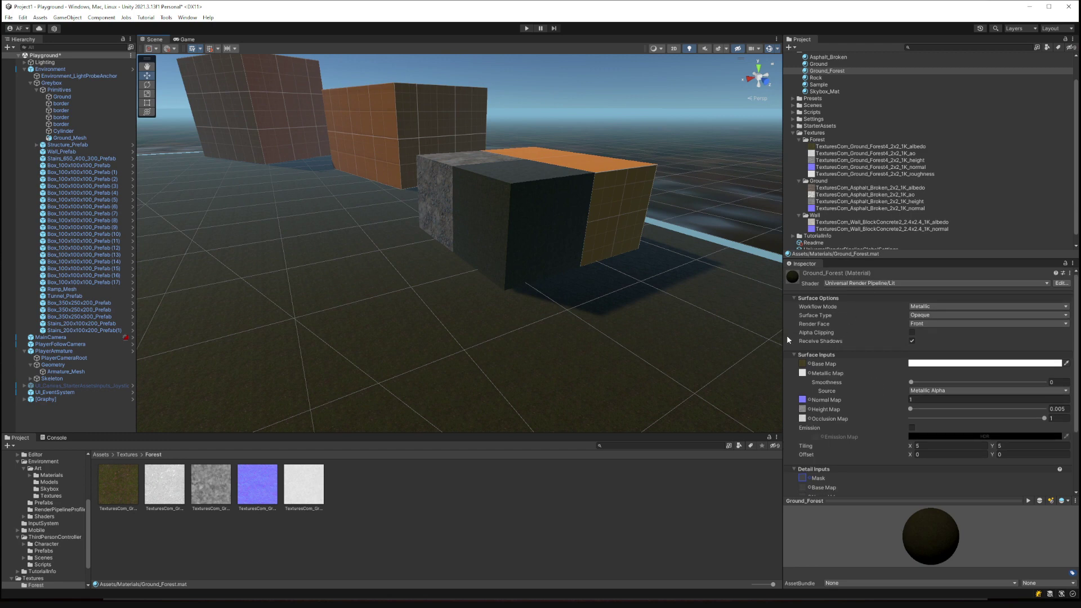
left_click(824, 72)
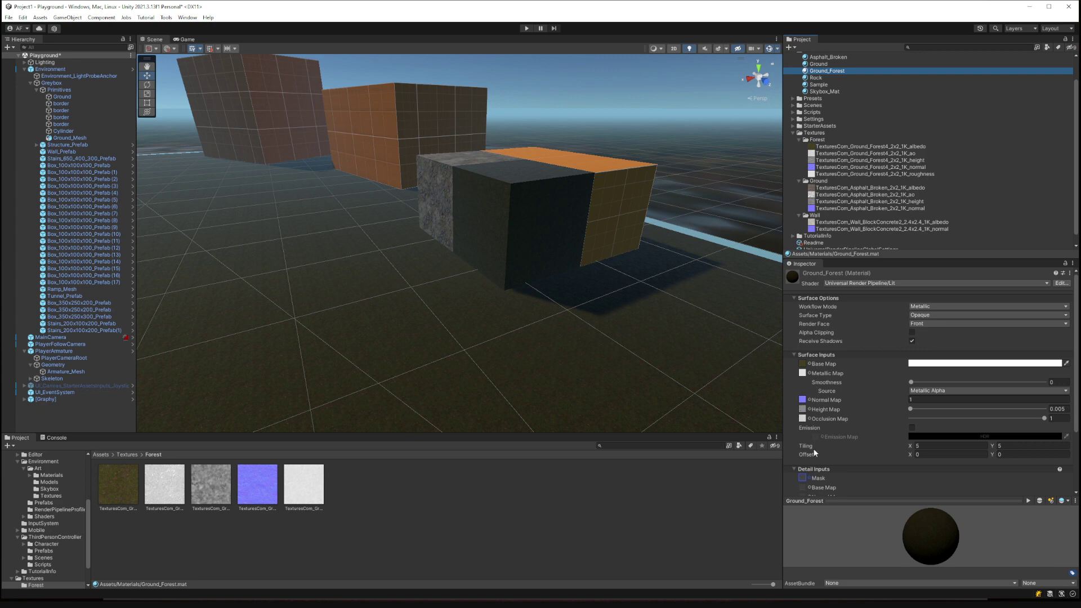
Apply the Asphalt_Broken material to the building's white floor.
scroll(798, 396, "down", 2)
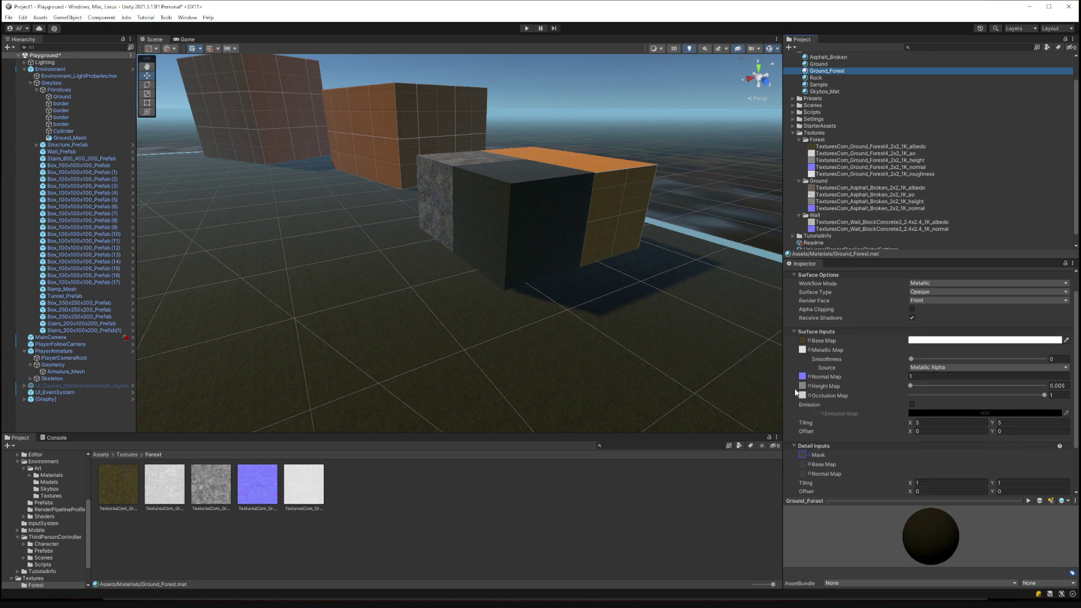
key("w")
right_click_drag(576, 259, 873, 251)
key("s")
key("d")
key("w")
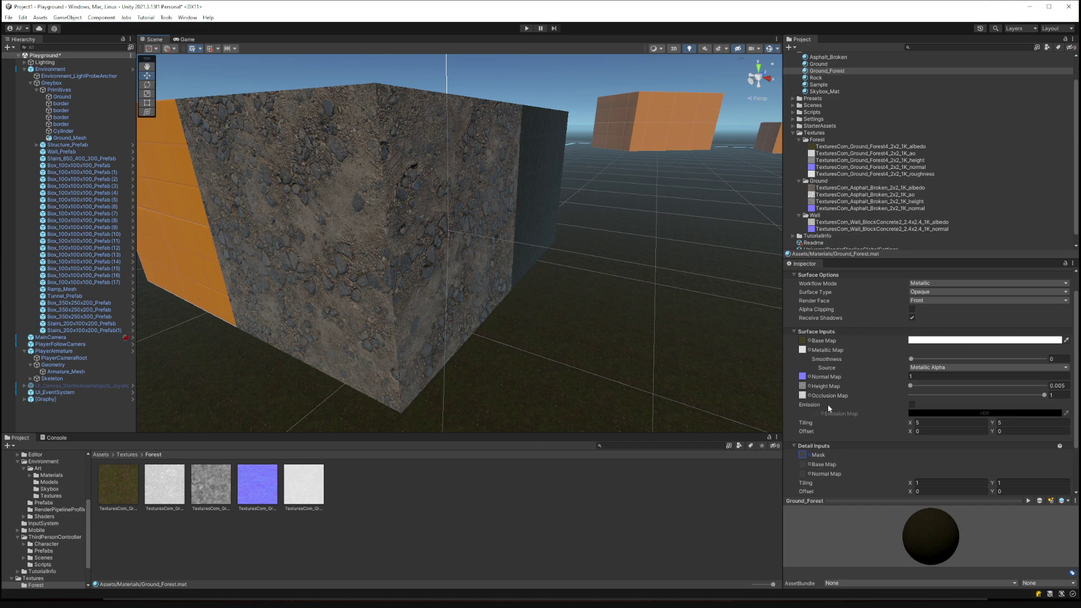
right_click_drag(557, 273, 813, 207)
right_click_drag(597, 208, 451, 241)
scroll(839, 113, "up", 2)
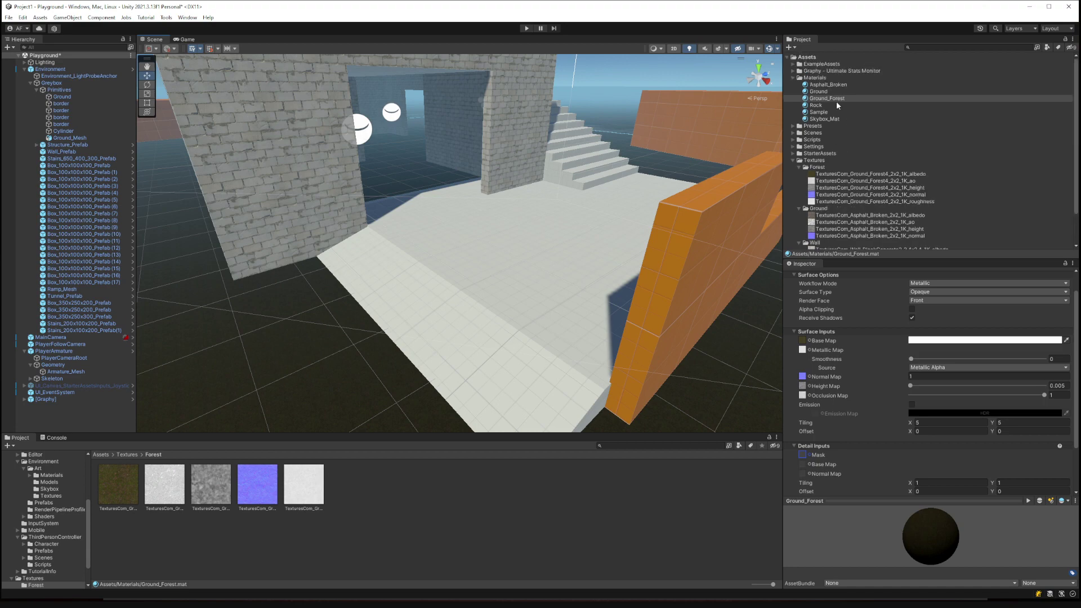
left_click_drag(829, 85, 531, 279)
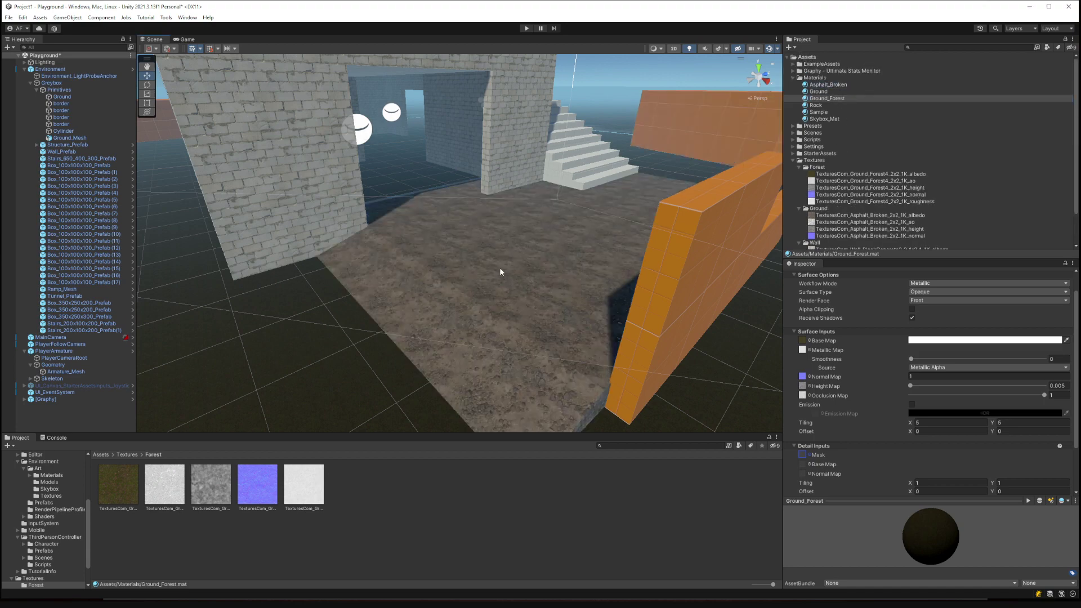
Try the checkered and Sample brick materials on the stairs.
right_click_drag(500, 271, 275, 230)
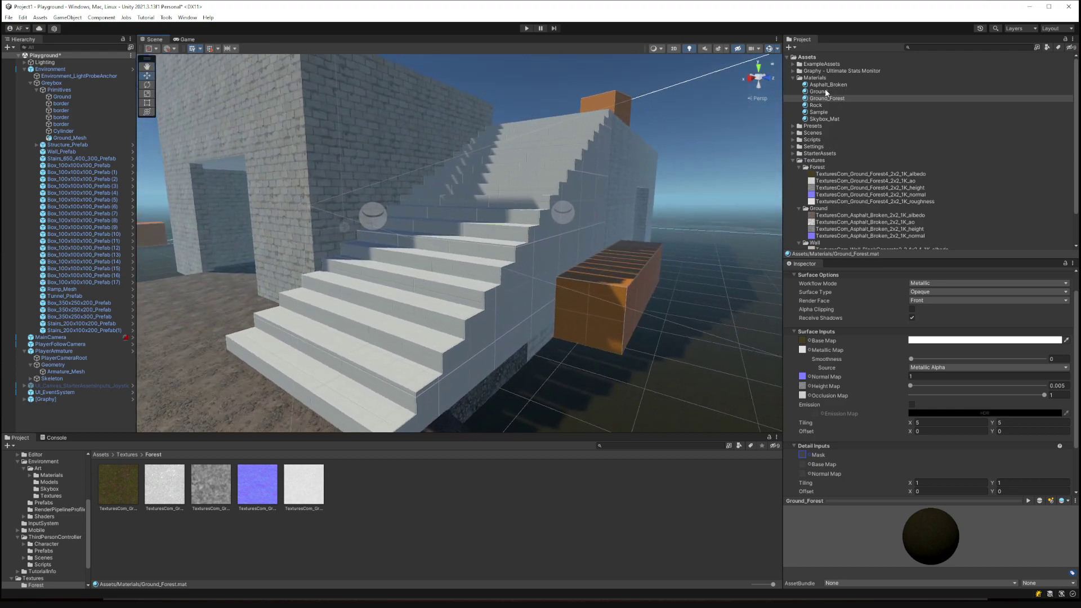
left_click_drag(823, 92, 579, 210)
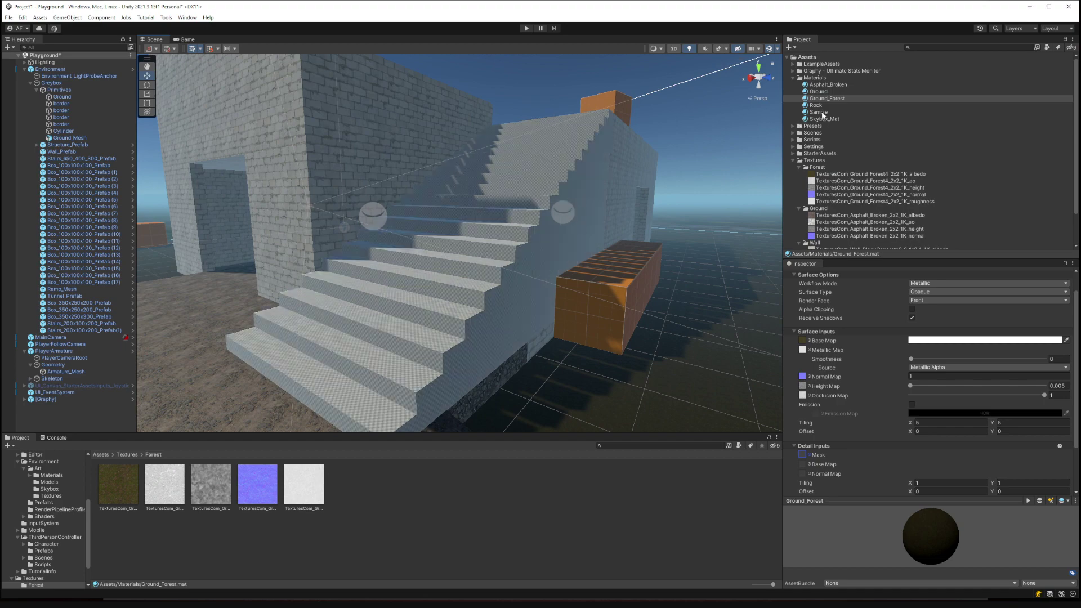
left_click_drag(821, 113, 537, 201)
right_click_drag(551, 232, 476, 302)
Drop Rock, then Ground, onto the orange front wall to make it light grey.
left_click_drag(819, 105, 454, 321)
left_click_drag(825, 86, 468, 316)
left_click_drag(819, 92, 464, 302)
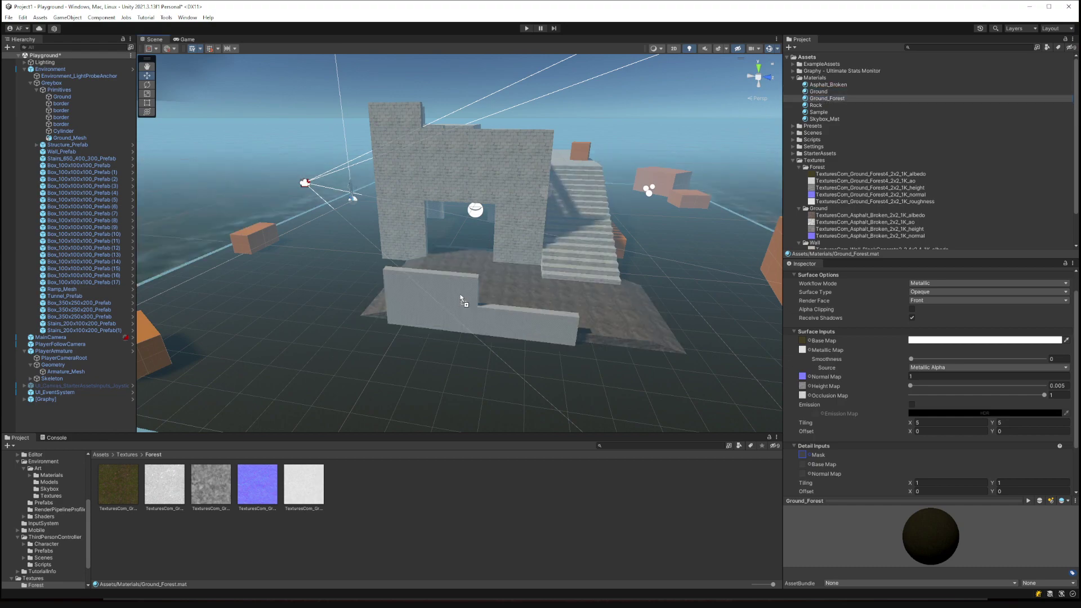
right_click_drag(463, 302, 409, 297)
key("w")
right_click_drag(565, 298, 675, 161)
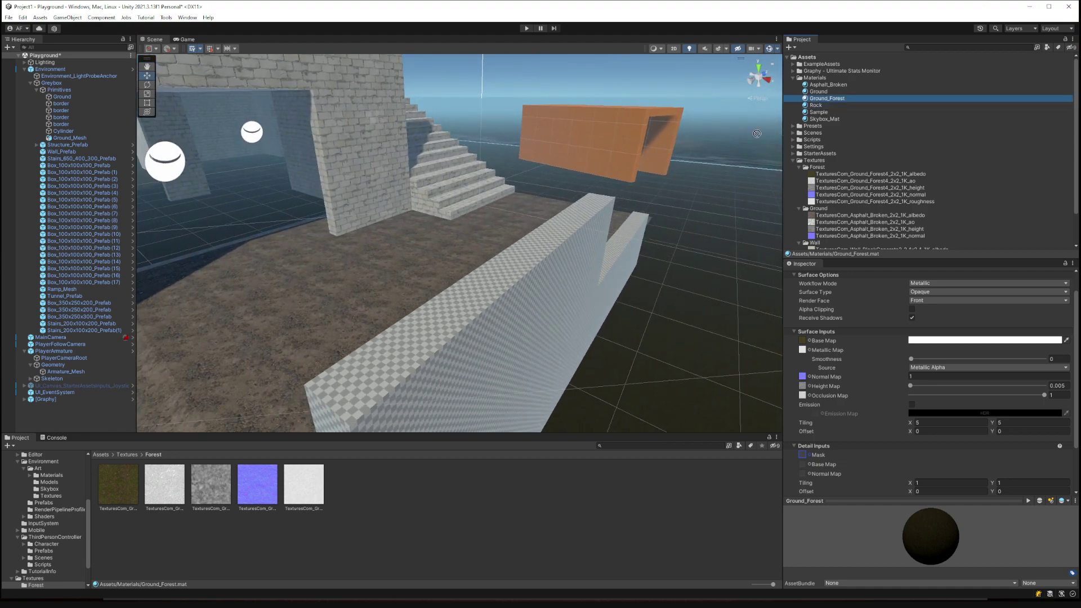
right_click_drag(506, 281, 544, 73)
left_click(527, 28)
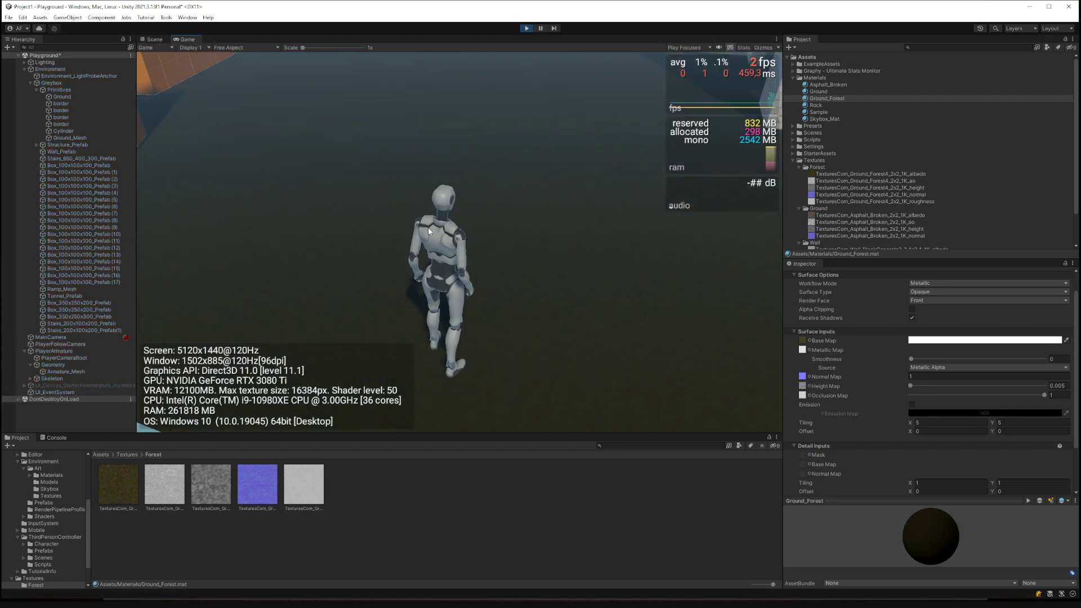
key("w")
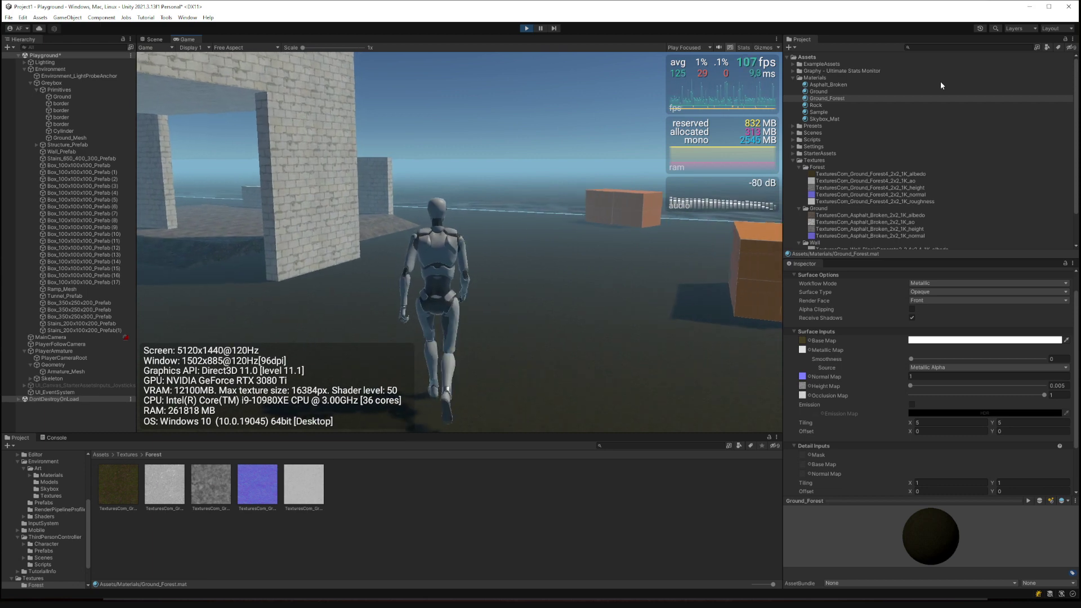
key("d")
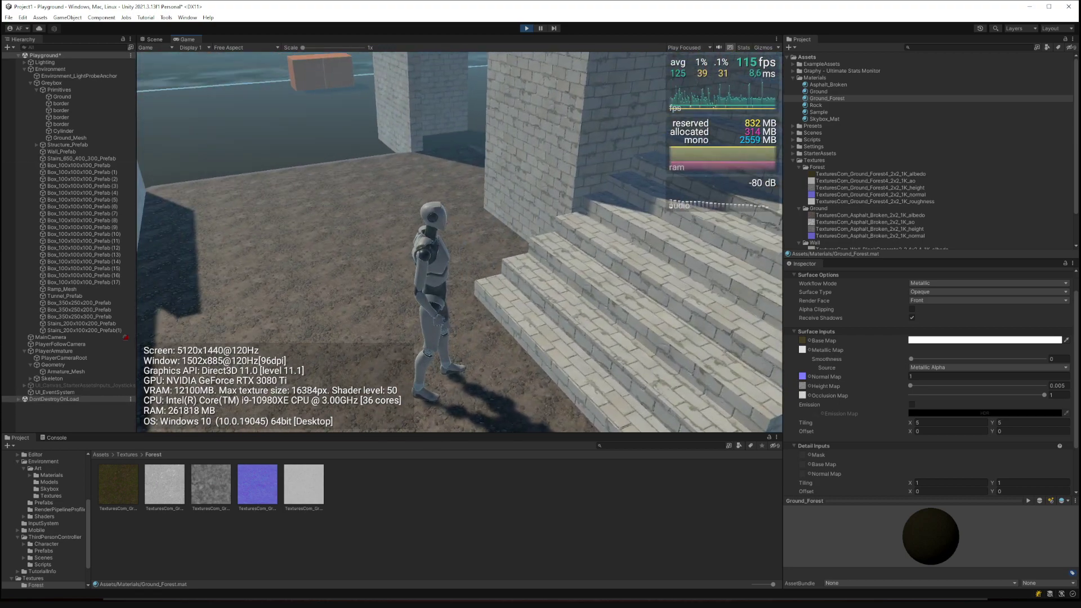
key("w")
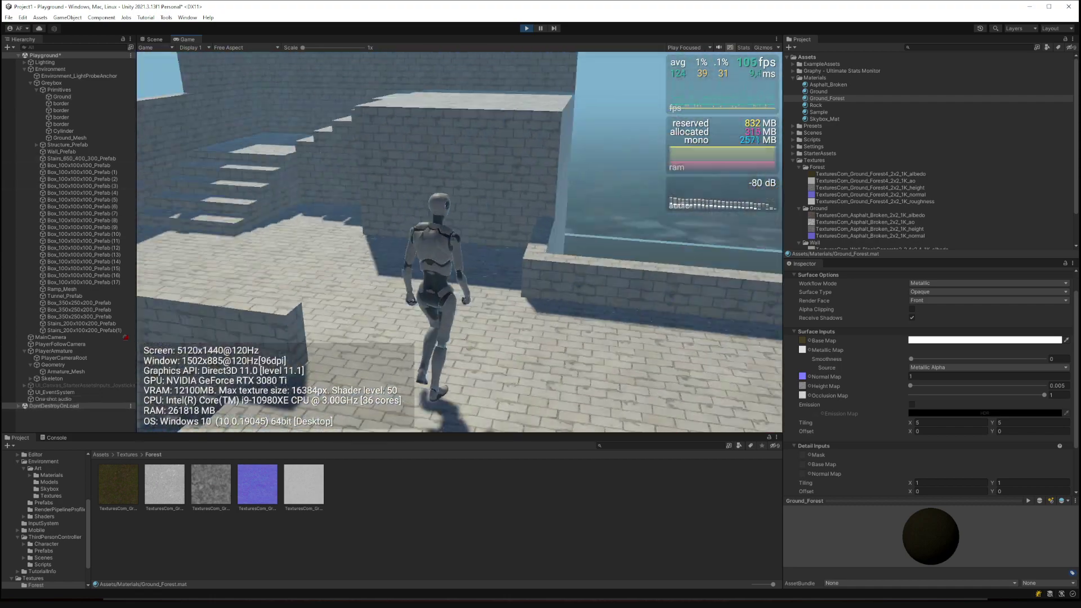
key("Escape")
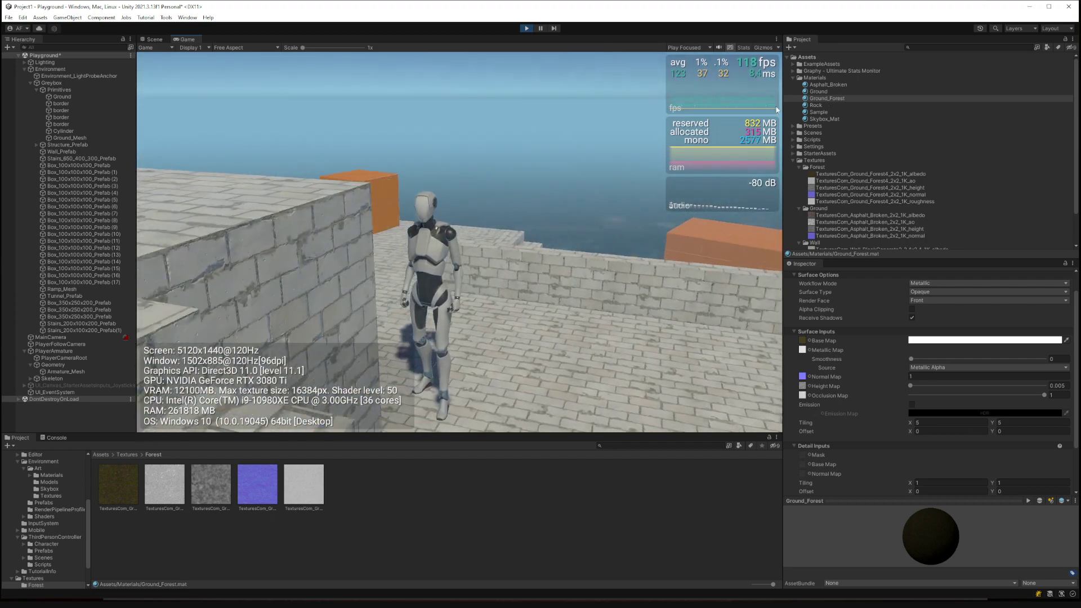
key("w")
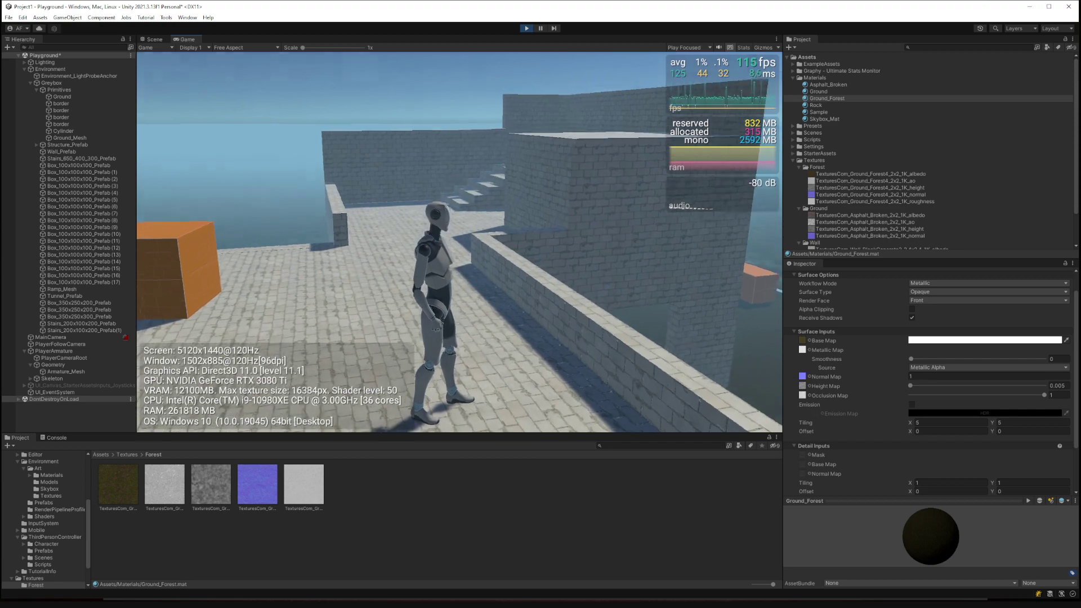
key("alt+Tab")
key("alt+Tab")
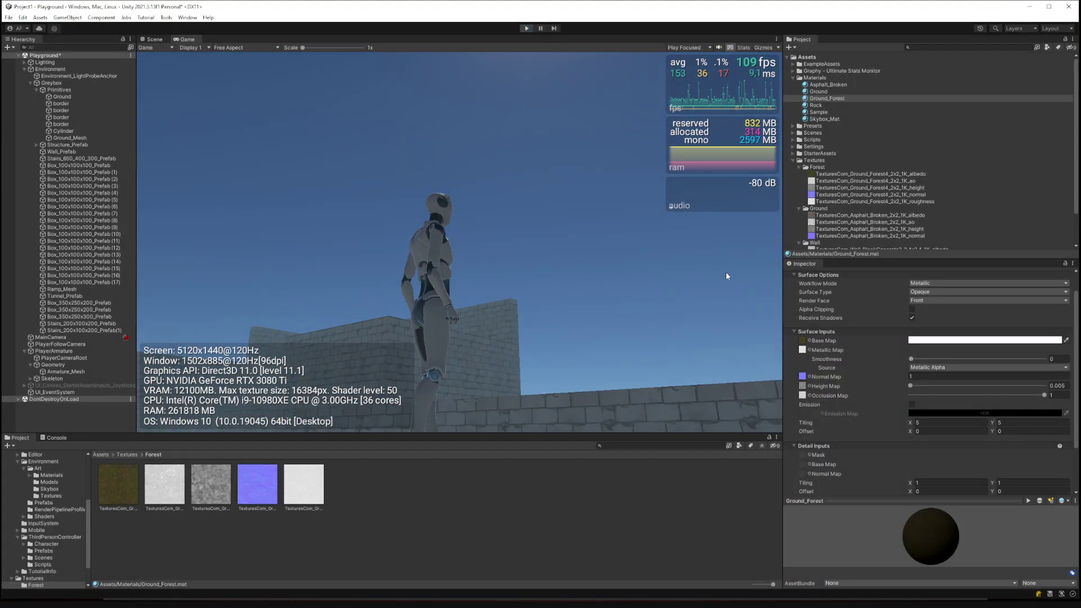
key("ctrl+p")
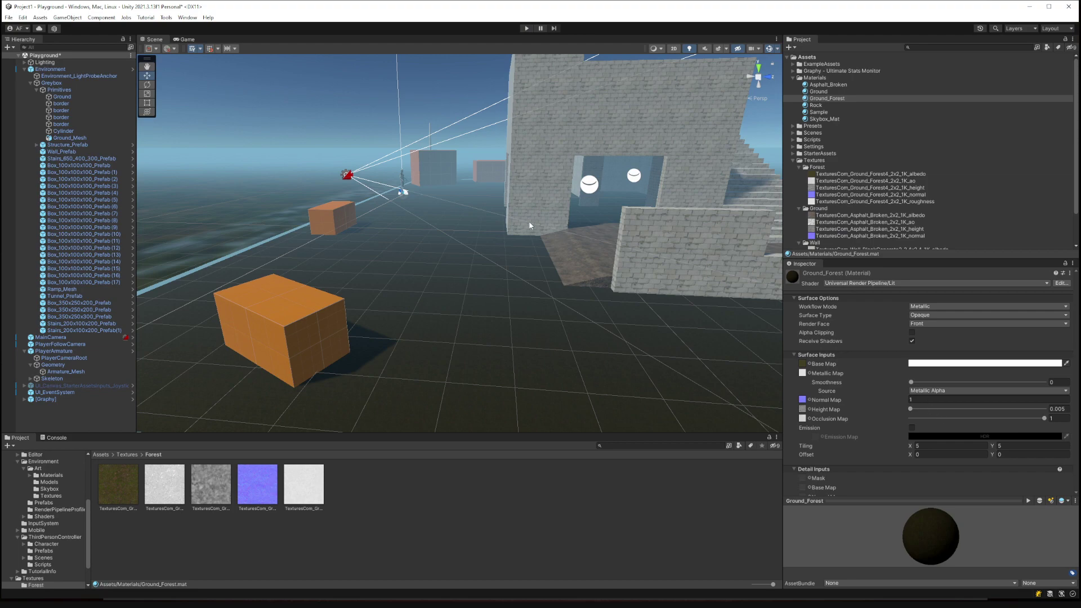
Select the Asphalt_Broken material and raise its Metallic to 0.109.
right_click_drag(529, 225, 707, 234)
key("w")
left_click(618, 332)
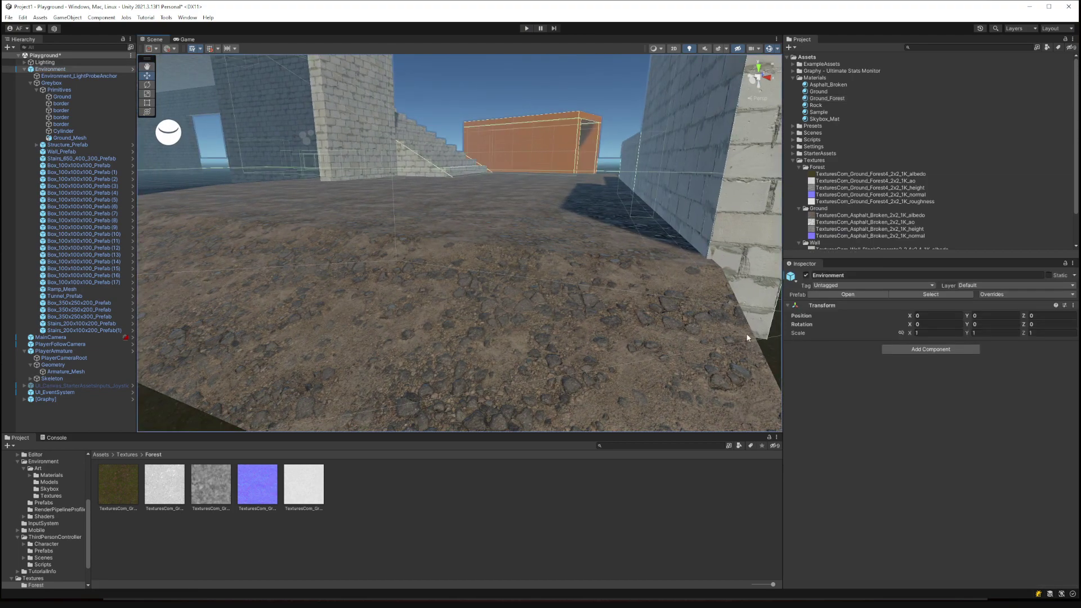
left_click(819, 92)
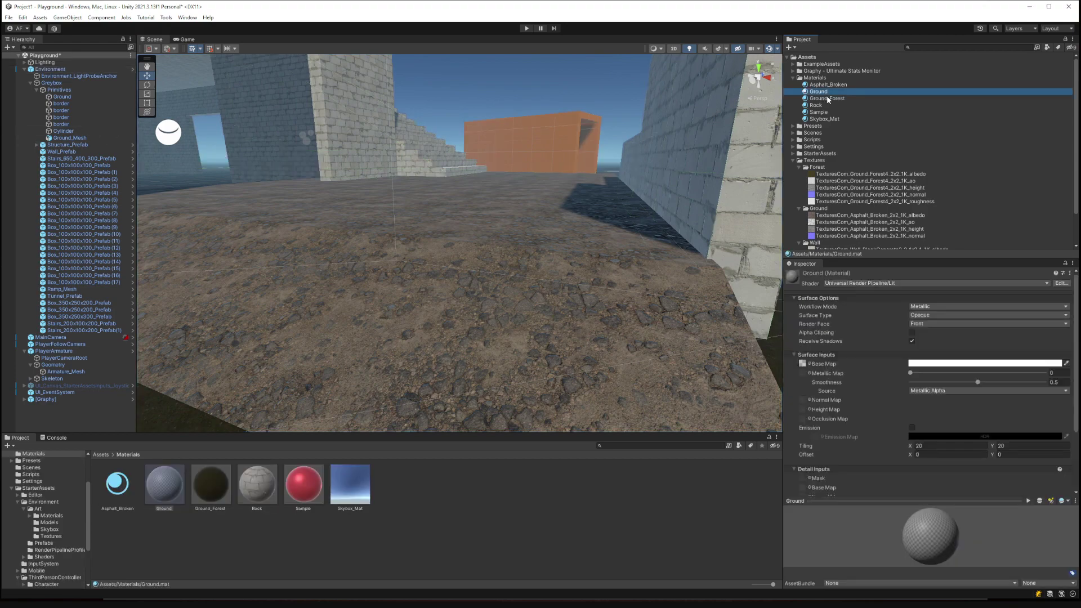
left_click(827, 99)
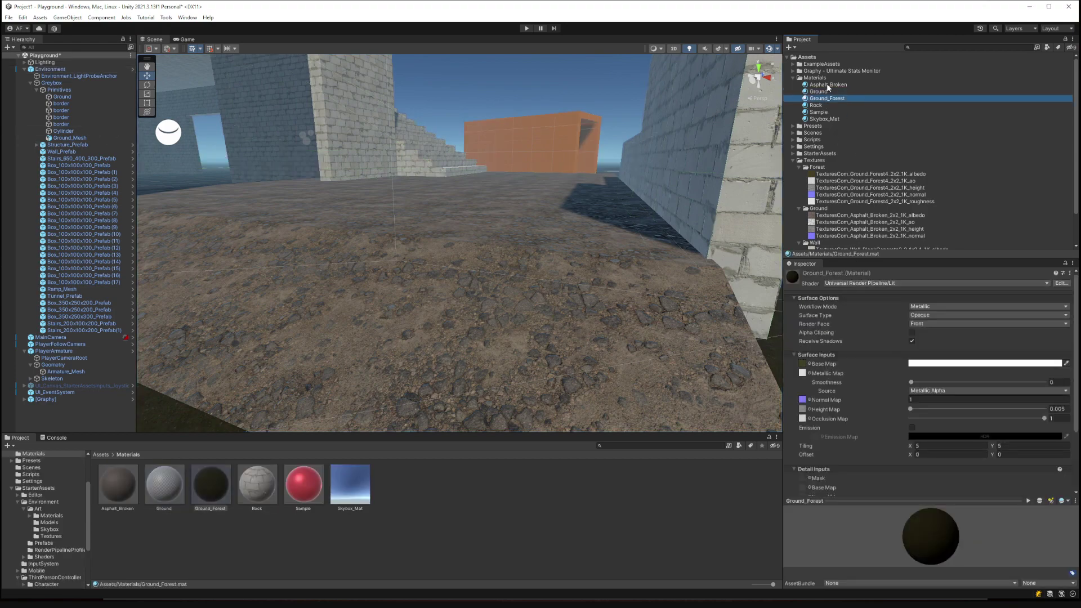
left_click(827, 85)
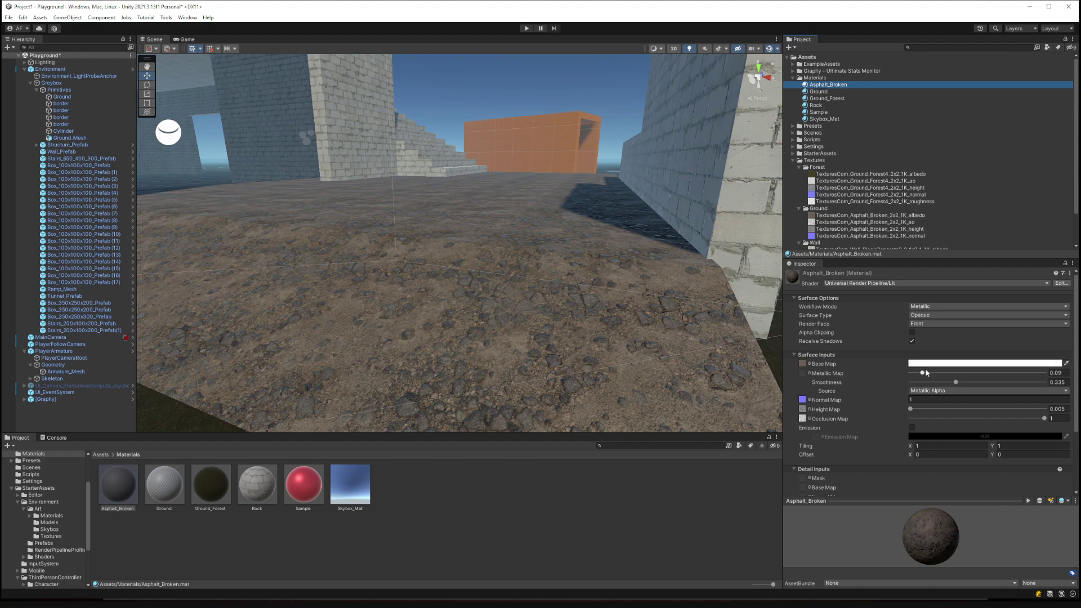
mouse_move(923, 373)
left_mouse_down()
mouse_move(1001, 377)
mouse_move(915, 378)
left_mouse_up()
Lower Asphalt_Broken's Smoothness to 0.429 and check the result on the preview sphere.
right_click_drag(495, 279, 508, 309)
key("s")
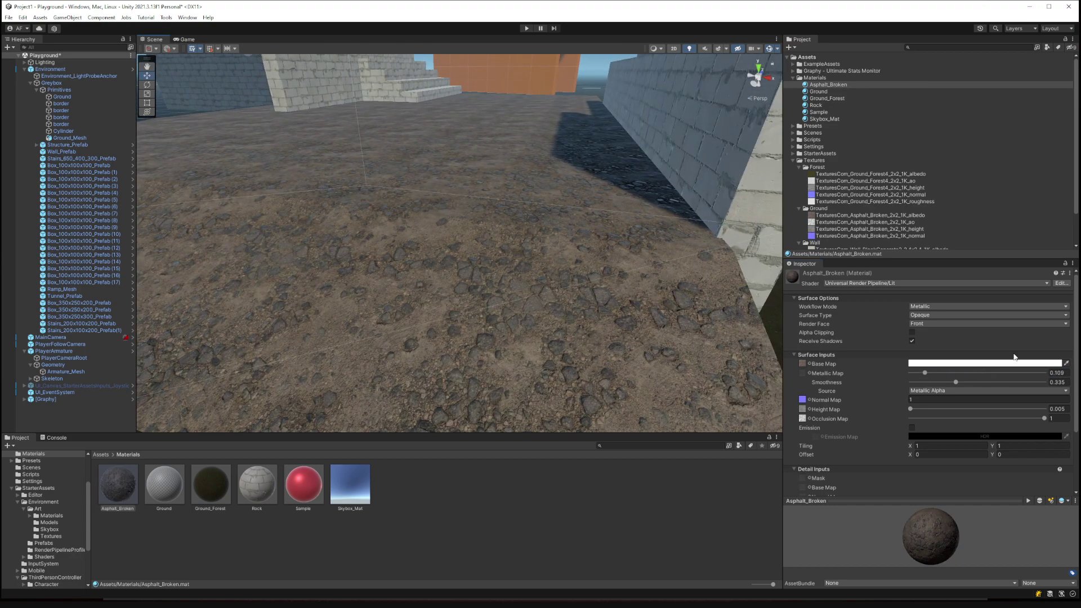
mouse_move(960, 383)
left_mouse_down()
mouse_move(998, 383)
mouse_move(931, 385)
mouse_move(993, 385)
mouse_move(968, 382)
left_mouse_up()
left_click_drag(951, 503, 948, 382)
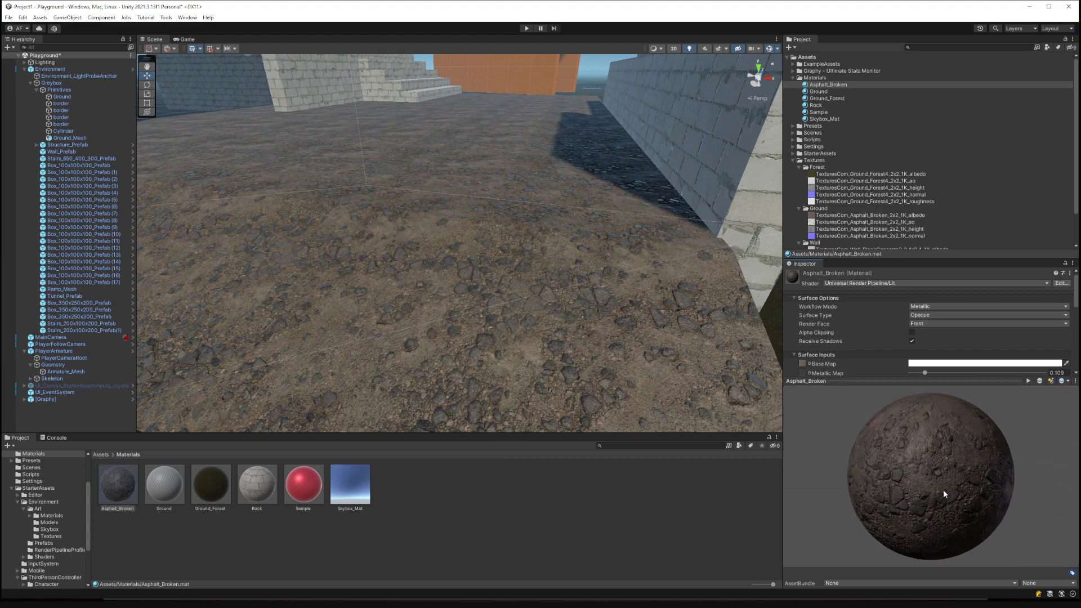
left_click_drag(845, 410, 1012, 486)
key("s")
right_click_drag(540, 328, 614, 328)
key("w")
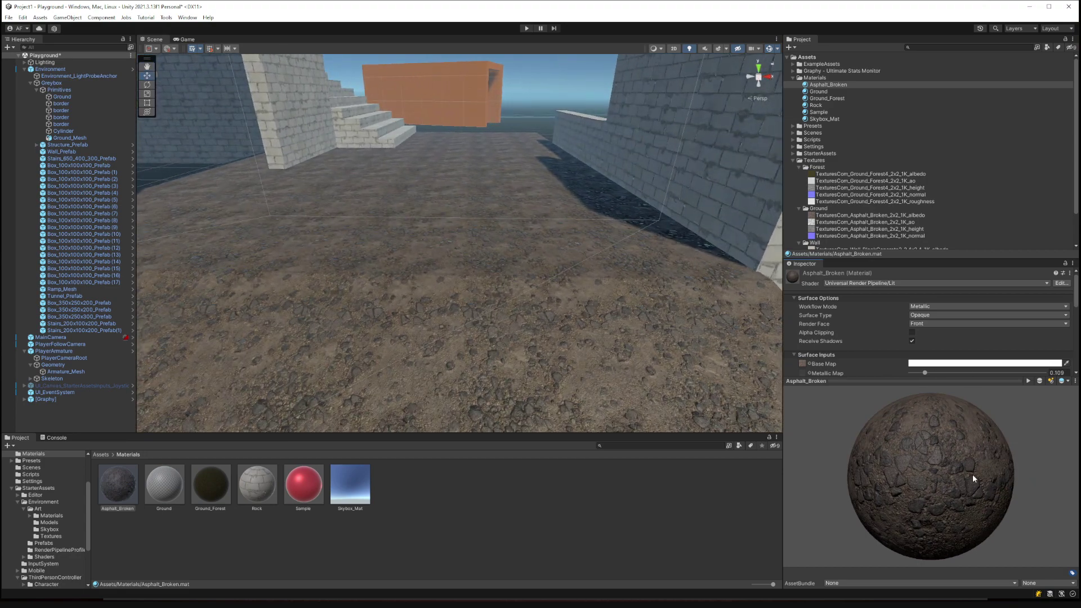
left_click_drag(949, 382, 949, 480)
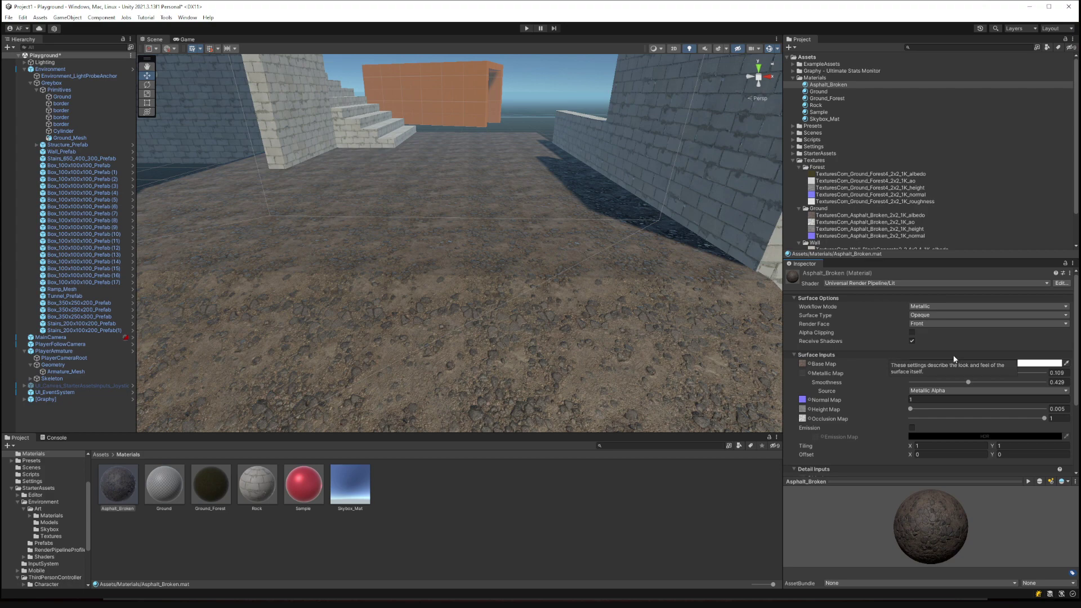
Keep Asphalt_Broken on the Metallic workflow with an Opaque surface type.
left_click(925, 307)
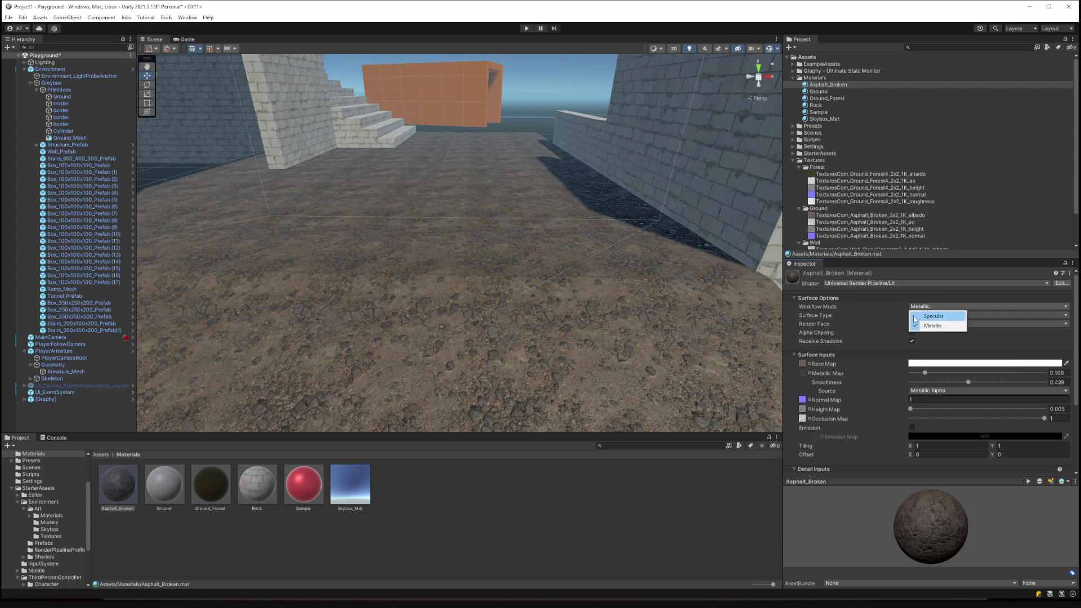
left_click(885, 313)
left_click(959, 315)
left_click(935, 318)
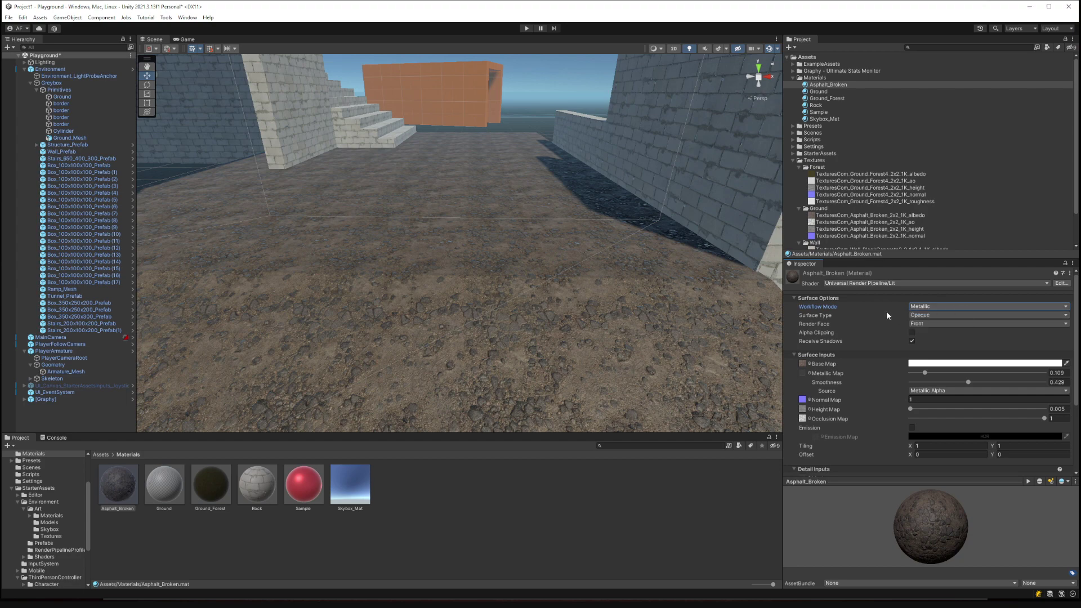
left_click(925, 316)
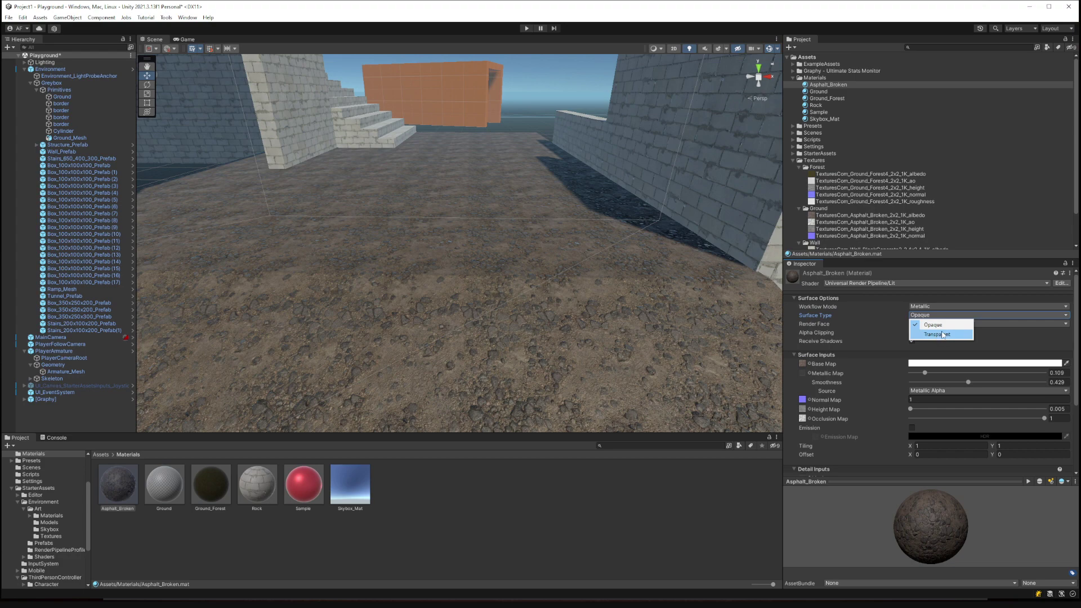
left_click(866, 319)
right_click_drag(595, 208, 633, 160)
right_click_drag(563, 176, 345, 291)
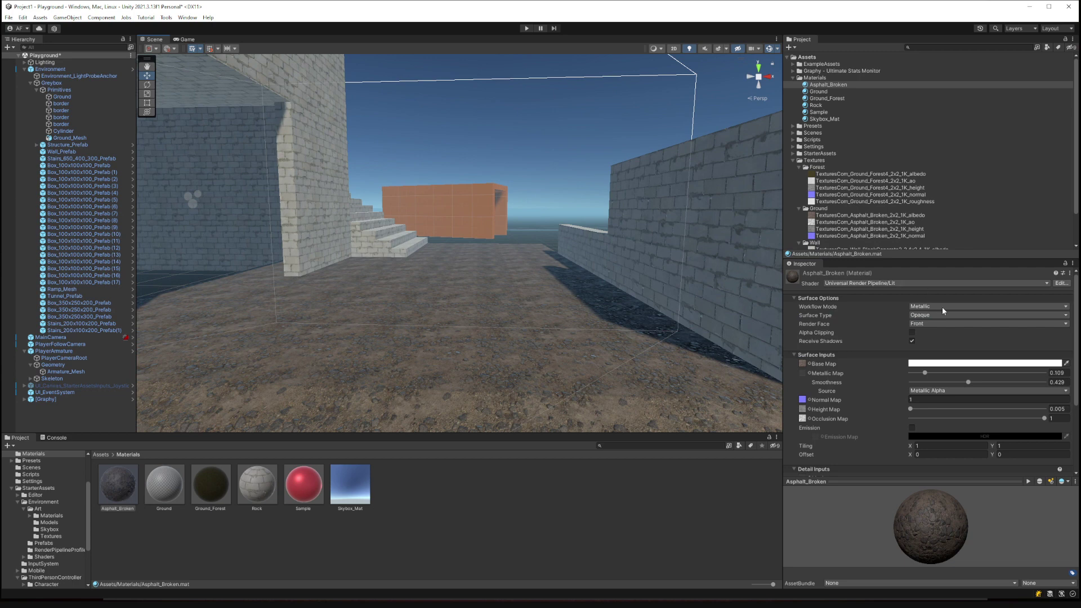
Leave Alpha Clipping off and enable GPU Instancing on Asphalt_Broken.
left_click(911, 333)
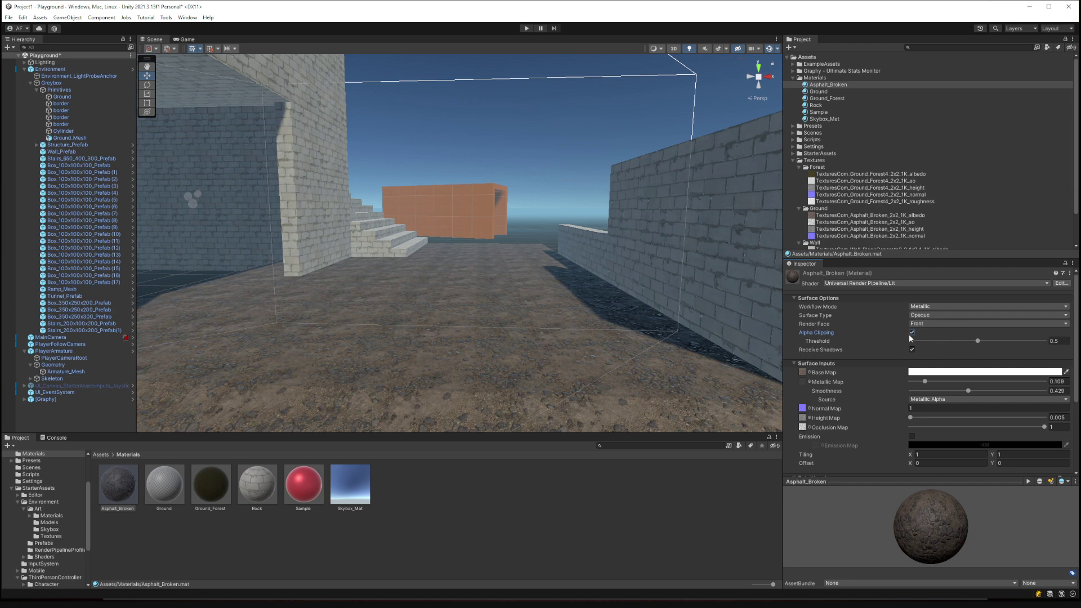
left_click(911, 332)
scroll(882, 374, "down", 2)
scroll(888, 386, "down", 2)
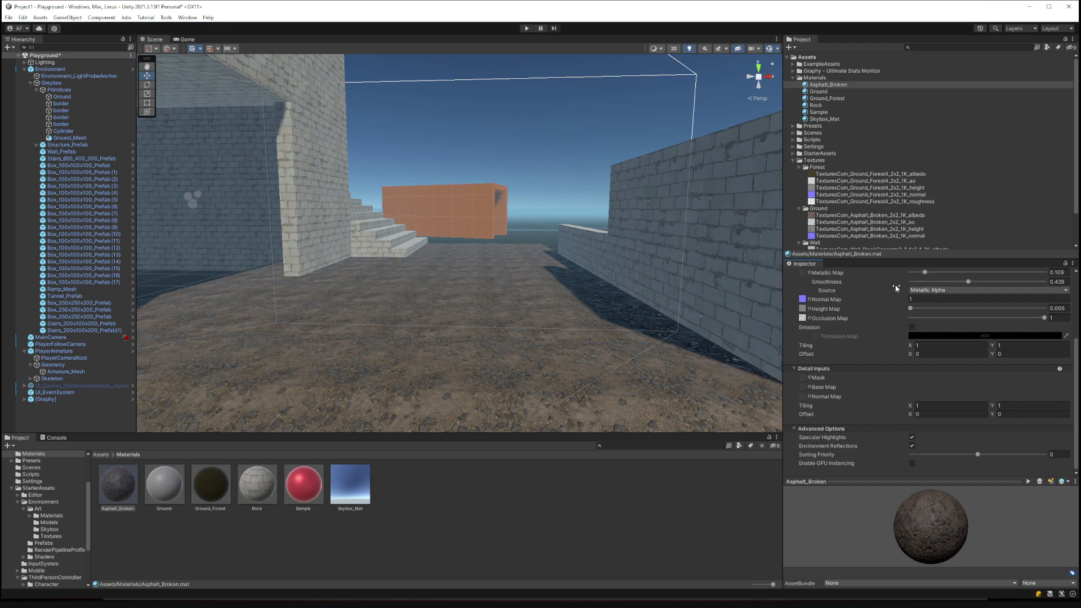
left_click_drag(947, 488, 843, 576)
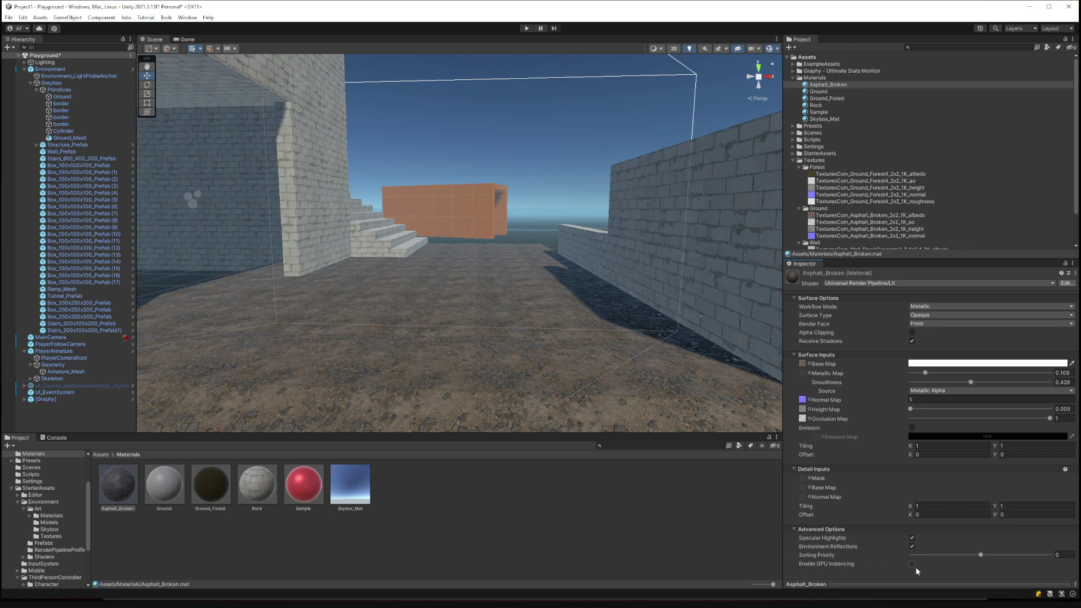
left_click(846, 563)
left_click_drag(525, 330, 392, 334, "alt")
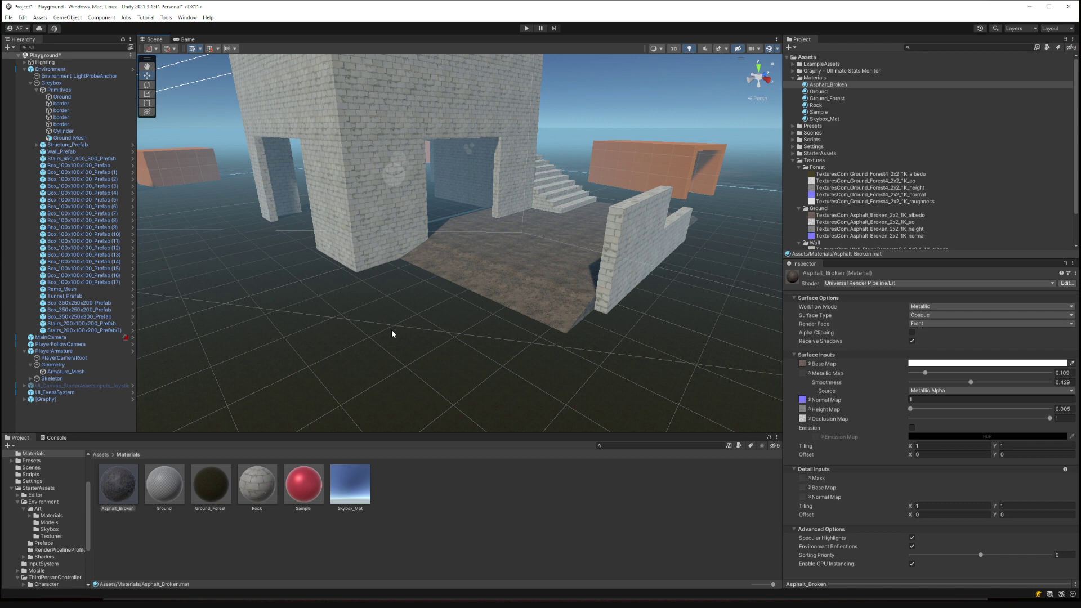
Review the Forest albedo, normal and roughness textures' import settings, then bring up the ao texture's context menu.
left_click(393, 177)
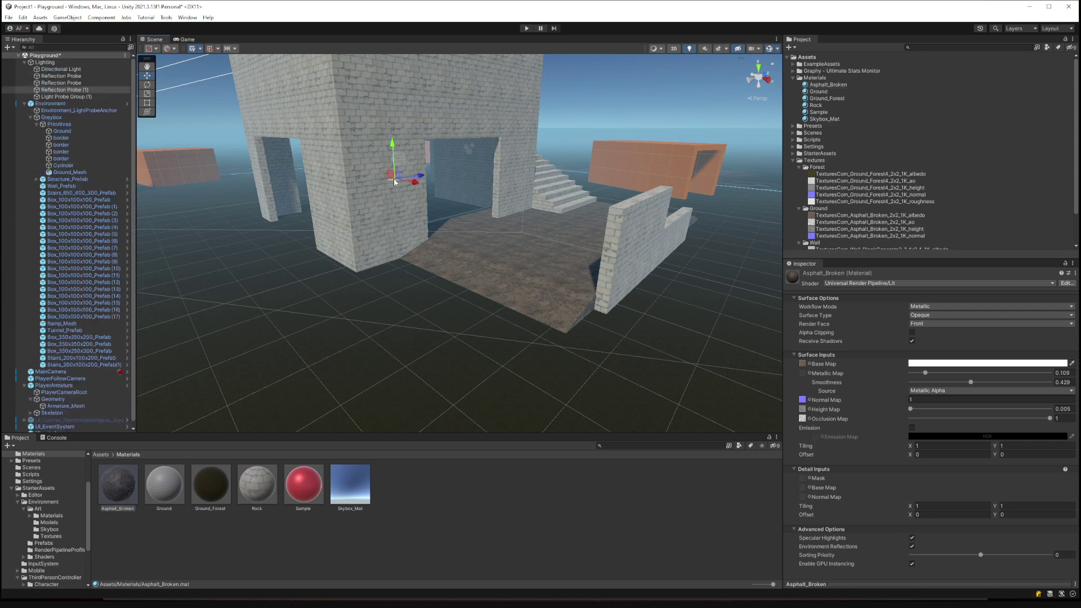
left_click(359, 185)
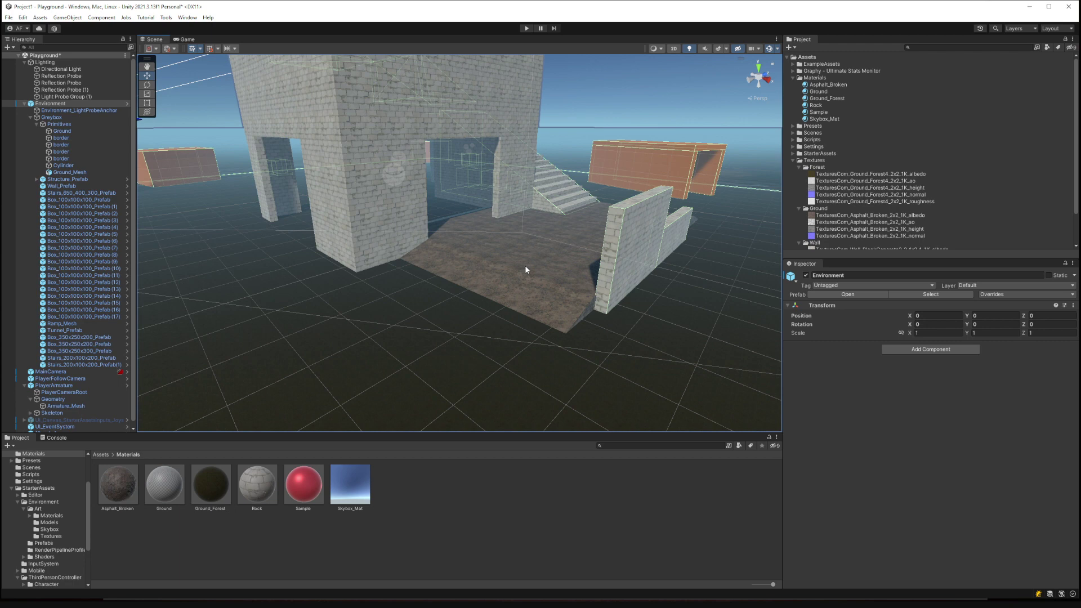
left_click(854, 206)
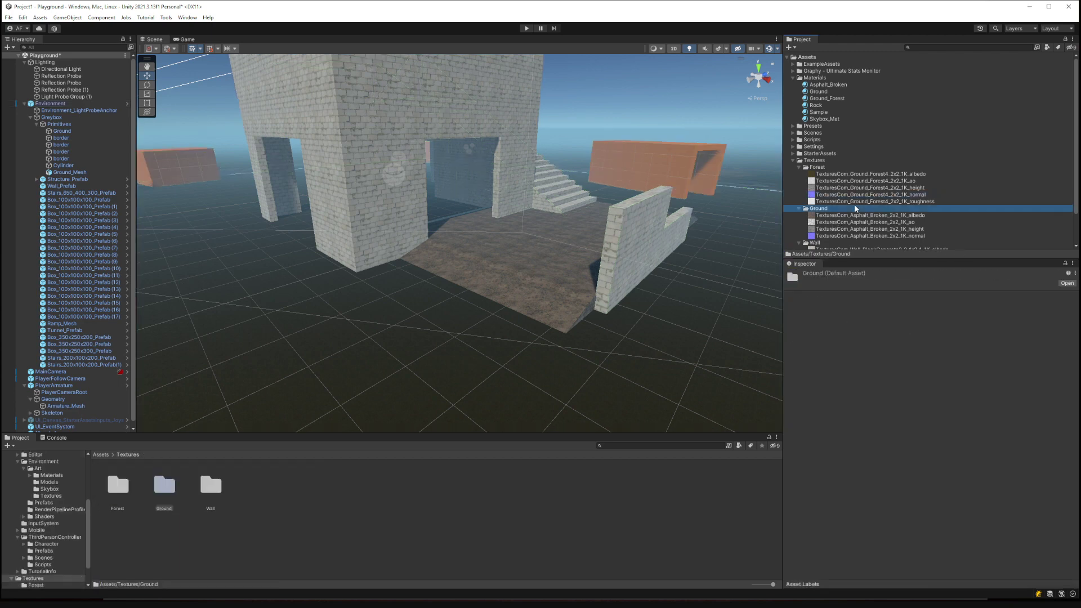
left_click(862, 175)
left_click(859, 195)
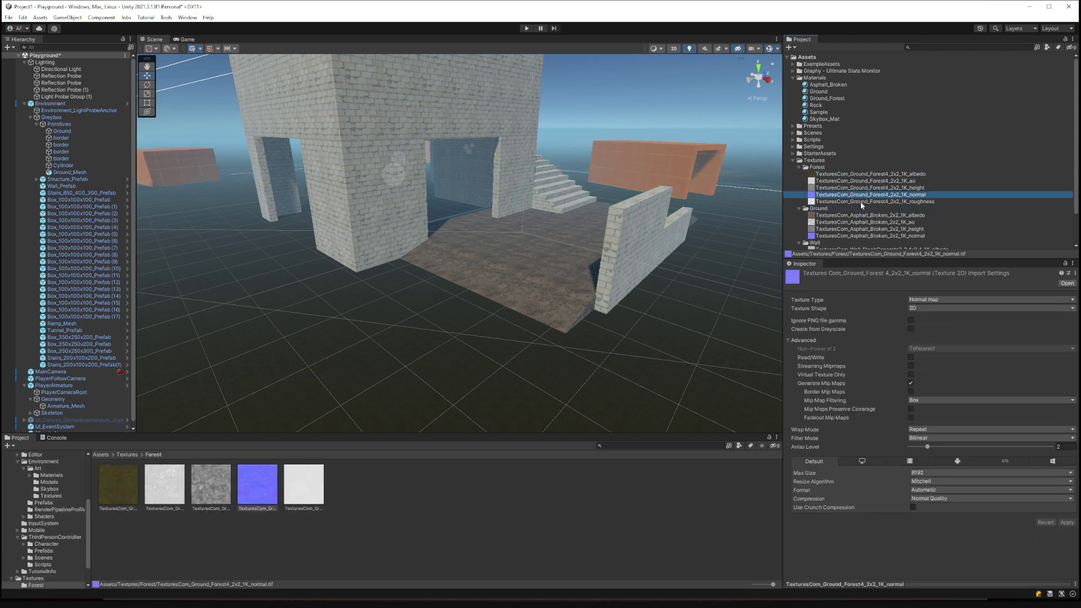
left_click(860, 202)
right_click(875, 179)
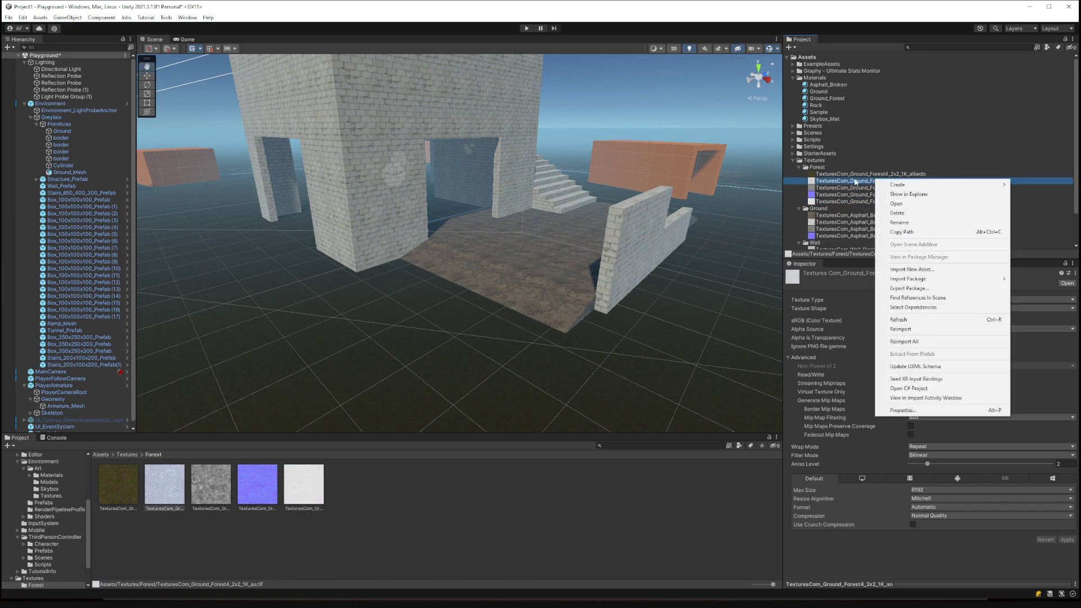
Reveal the Forest textures folder in File Explorer and open it.
right_click(814, 167)
left_click(833, 184)
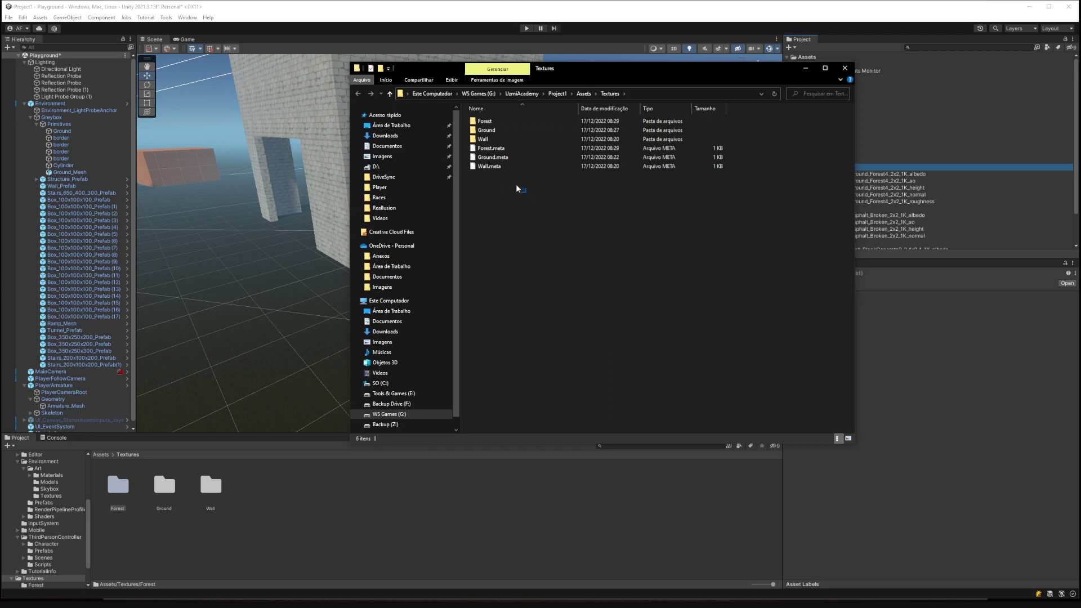
double_click(487, 124)
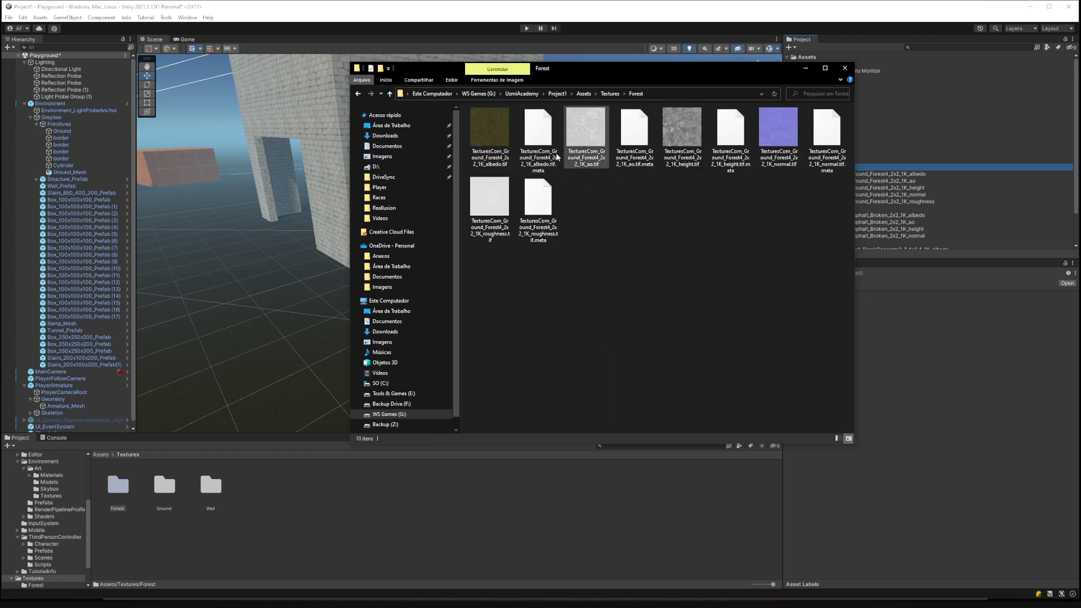
Select the five Forest .tif maps and confirm in Properties they total 14.5 MB.
left_click(497, 141)
left_click(585, 140, "ctrl")
left_click(678, 140, "ctrl")
left_click(779, 133, "ctrl")
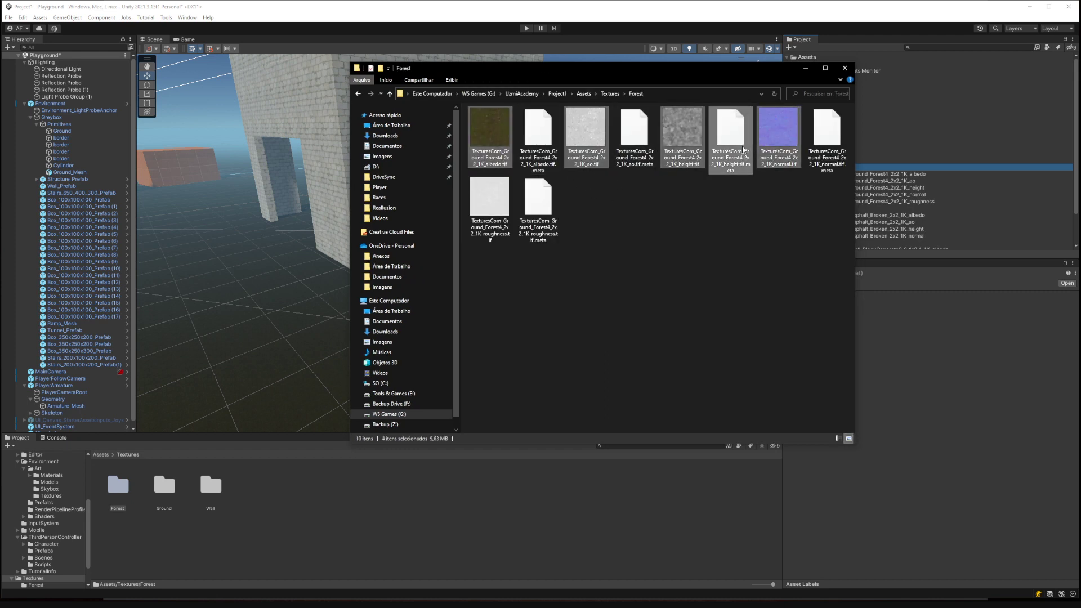
left_click(505, 221, "ctrl")
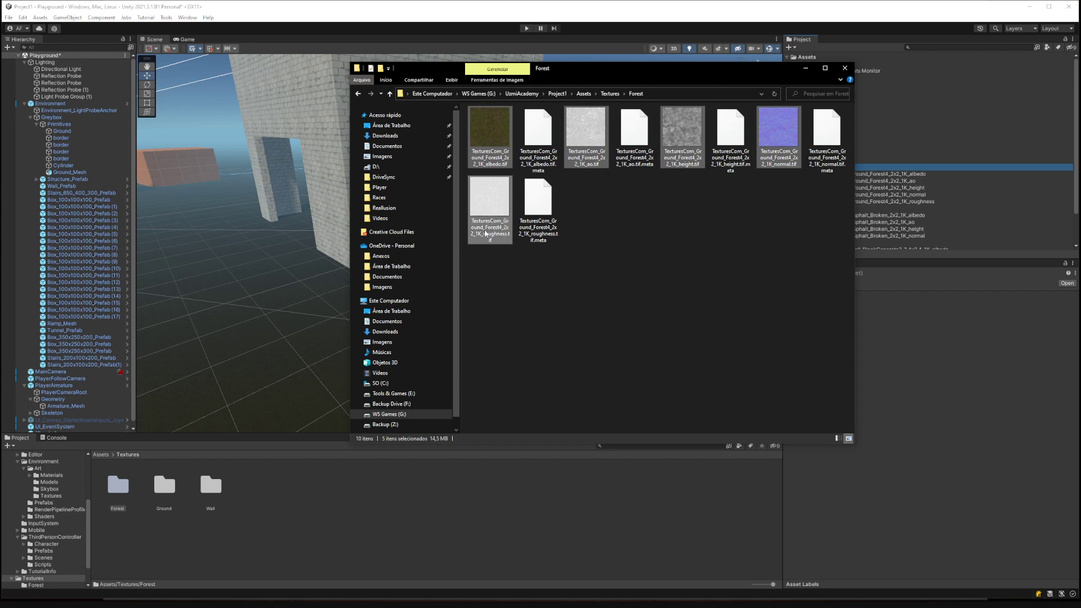
right_click(484, 231)
left_click(513, 487)
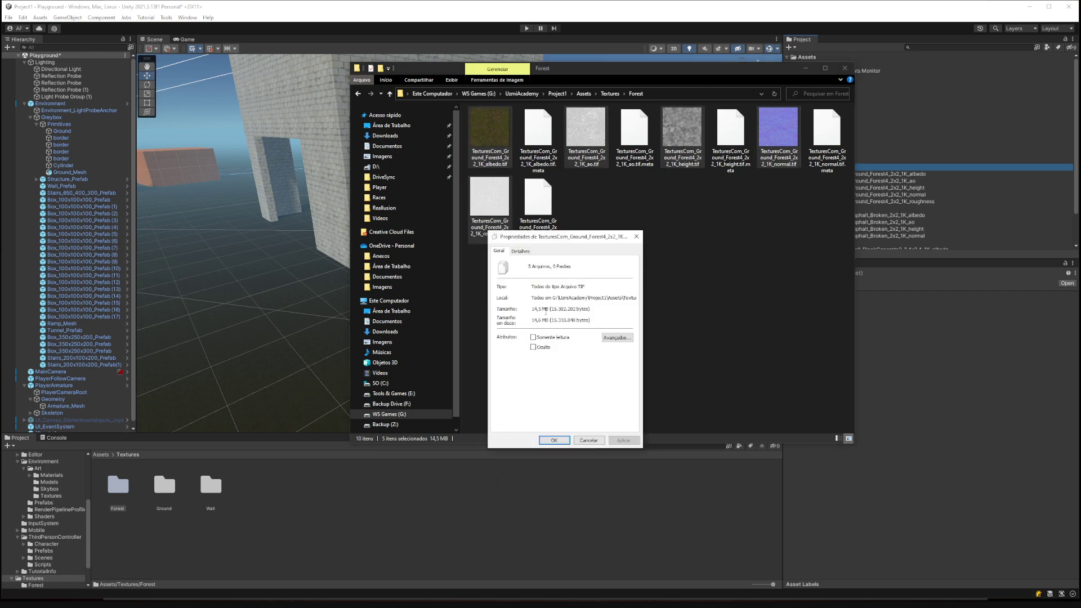
left_click(636, 238)
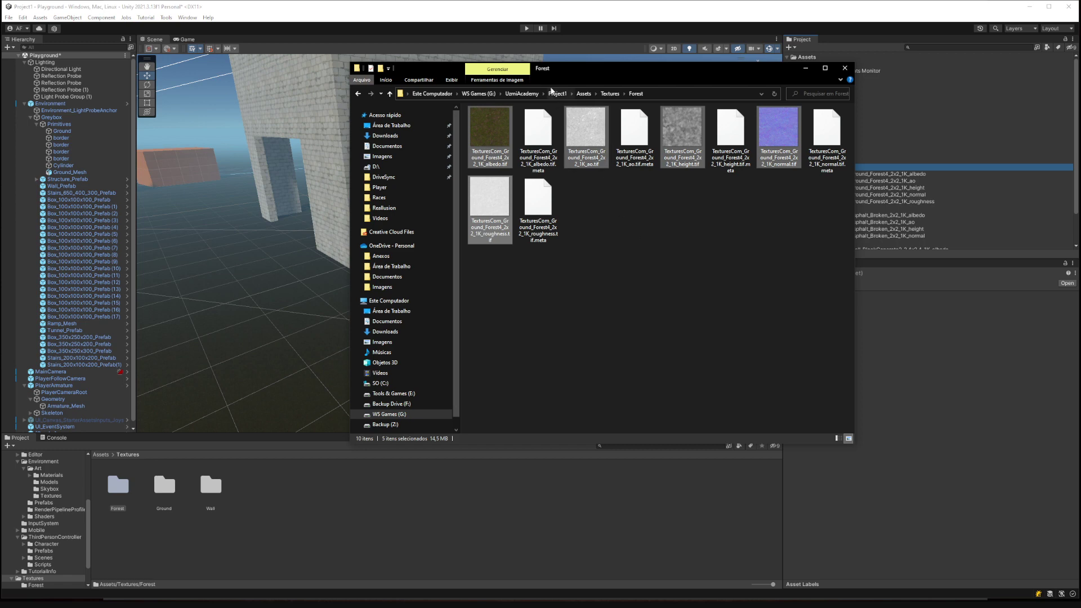
Minimize File Explorer to return to the Unity scene.
left_click_drag(565, 66, 691, 157)
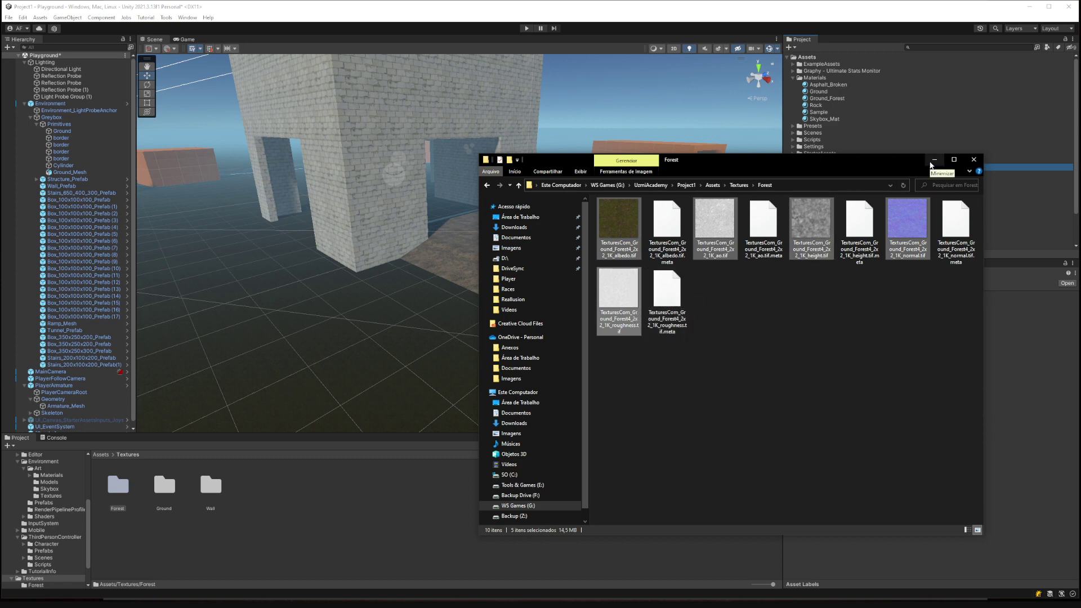
left_click(933, 160)
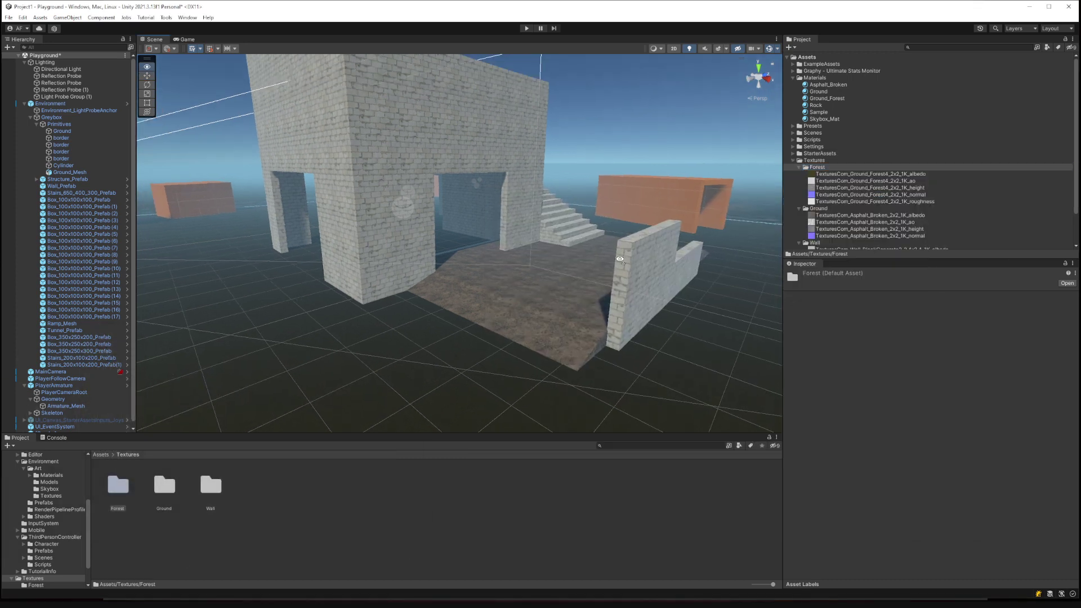
right_click_drag(619, 259, 626, 259)
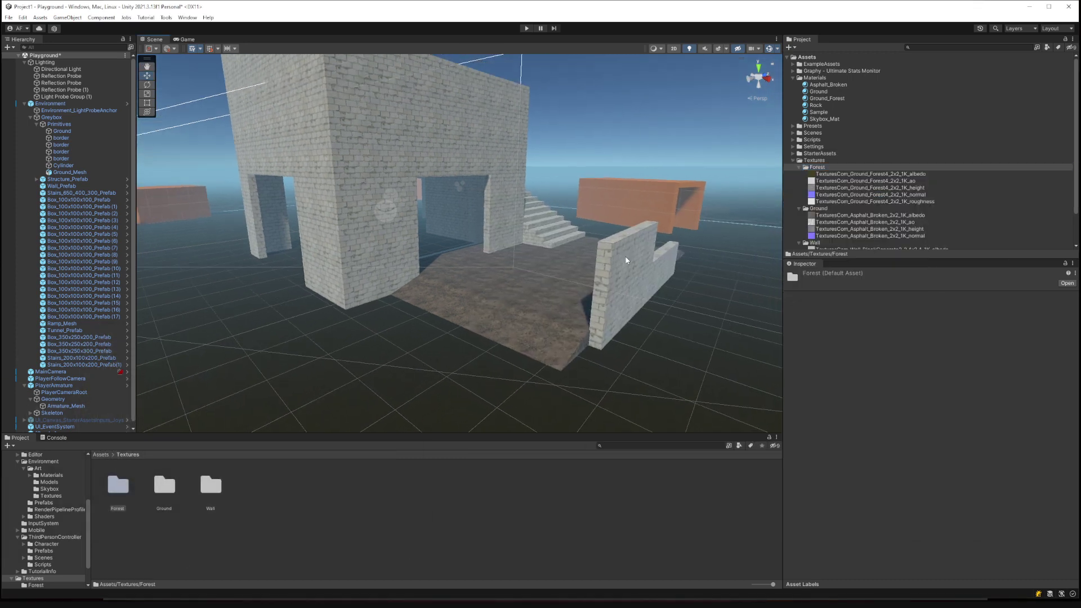